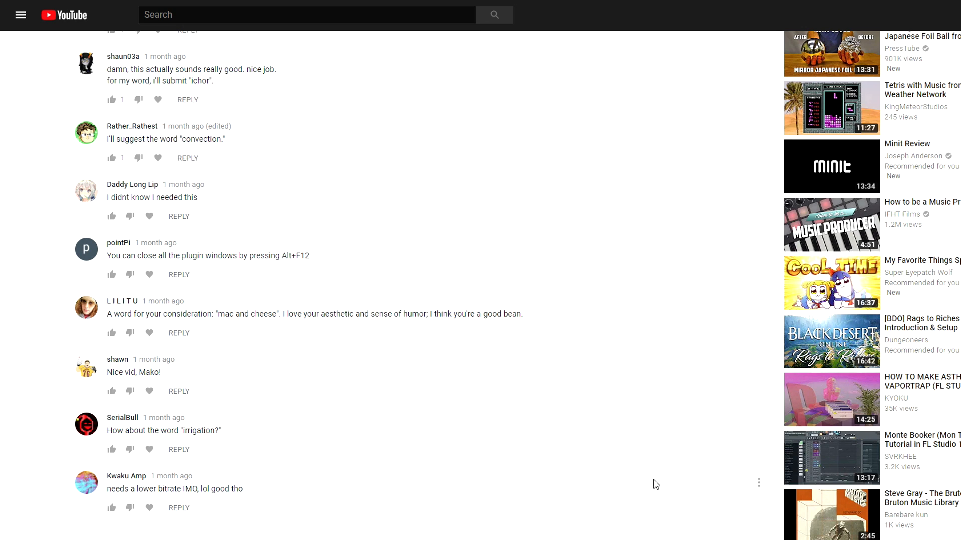
Review the suggested words in the Notepad file what it gon be.txt and bring up the chat in Roll20
{"action": "key", "text": "alt+Tab"}
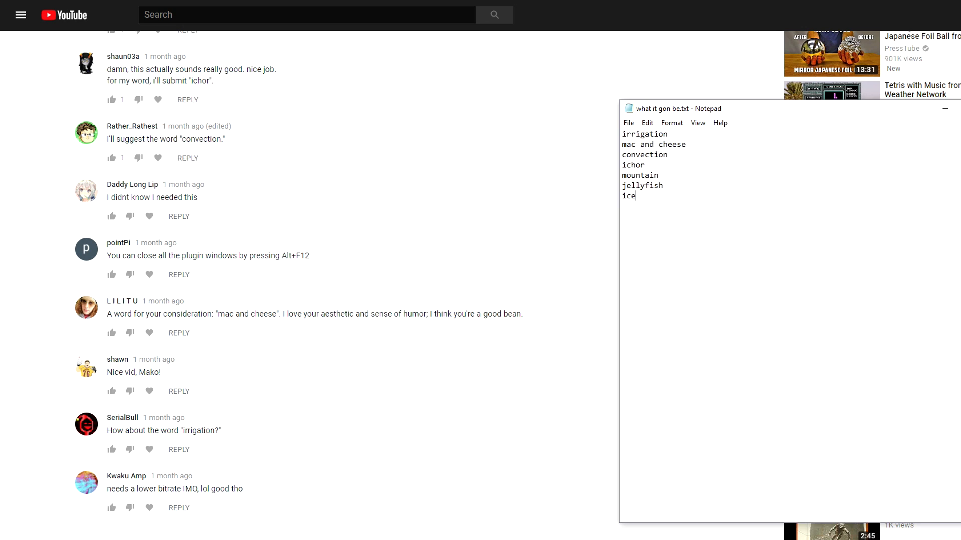
{"action": "key", "text": "ctrl+a"}
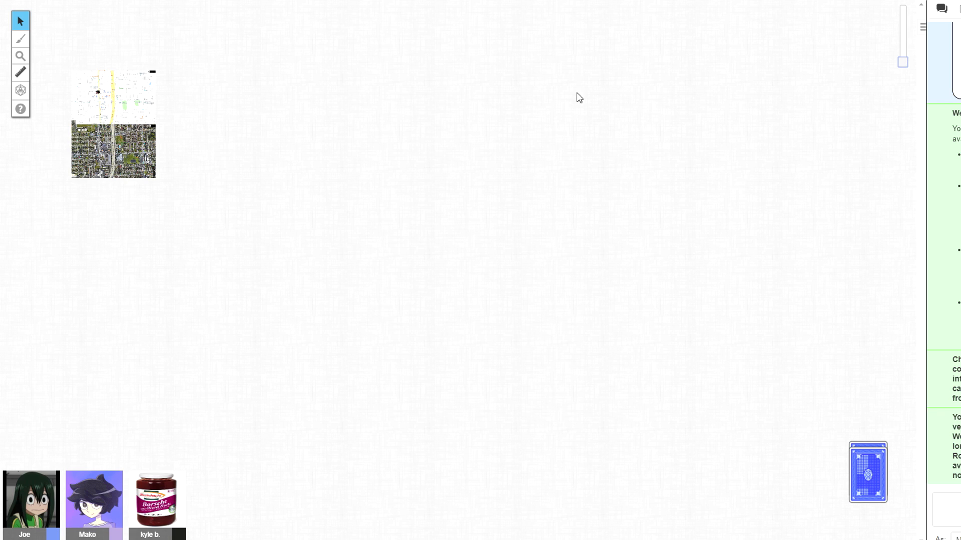
{"action": "left_click", "coordinate": [942, 8]}
{"action": "key", "text": "alt+Tab"}
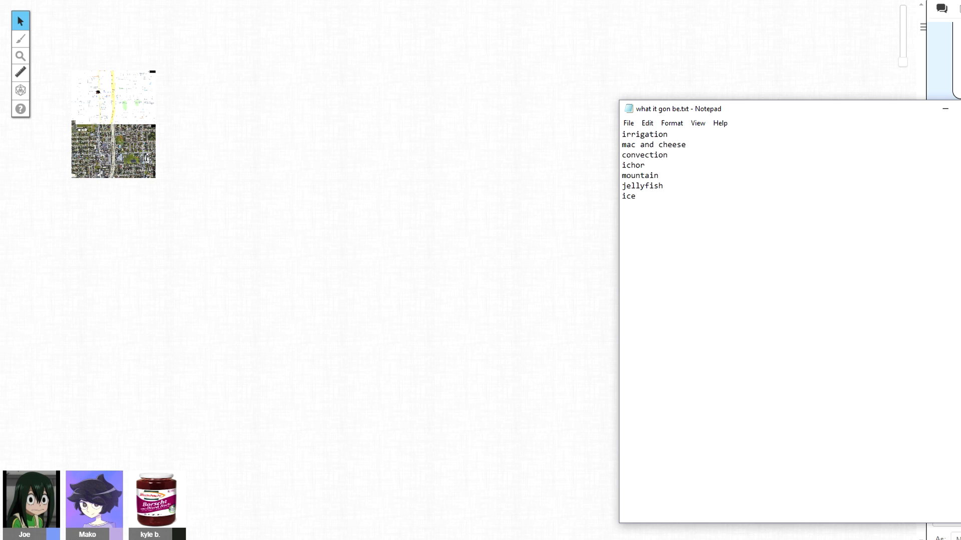
{"action": "key", "text": "alt+Tab"}
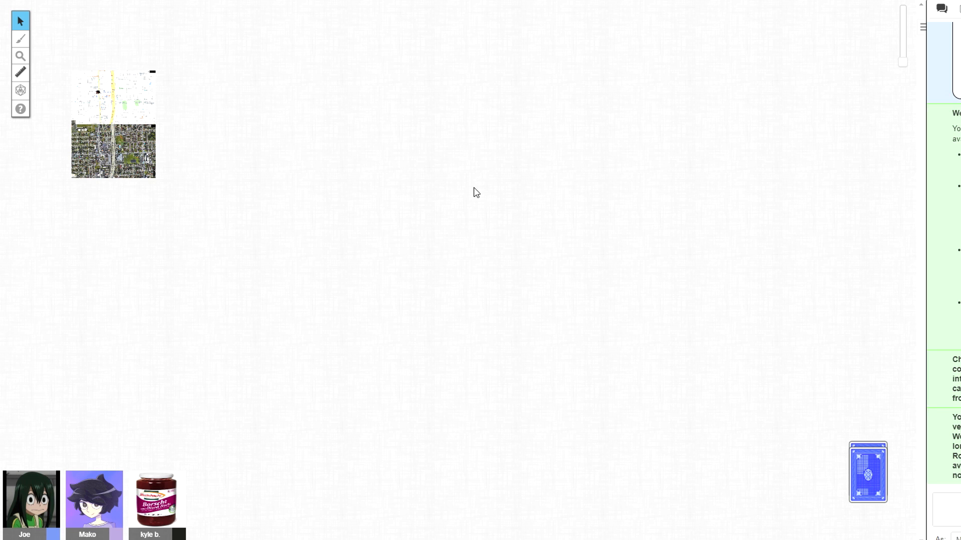
Switch to the Steam chat and send the friend a message asking whether they are playing noises right now in Roll20
{"action": "key", "text": "alt+Tab"}
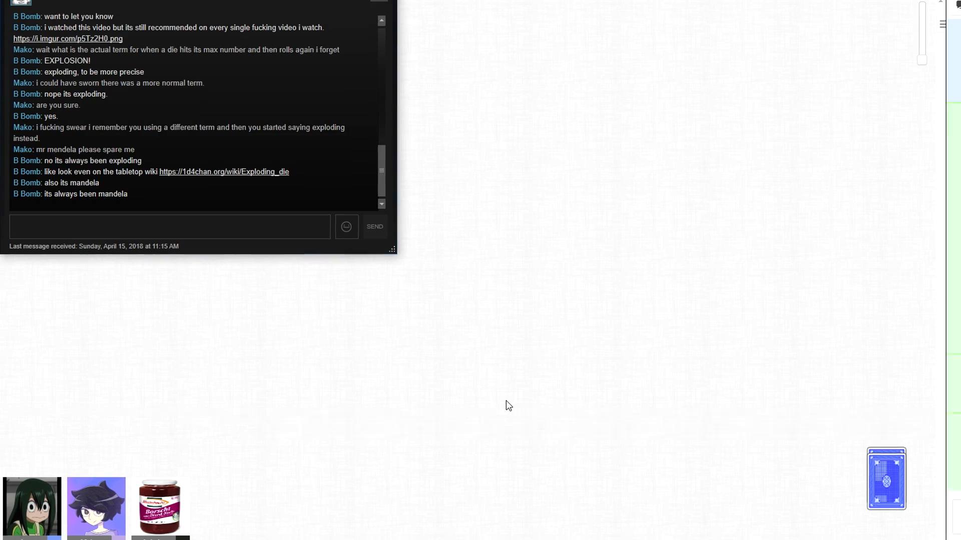
{"action": "type", "text": "JOE ARE YOU PLAY"}
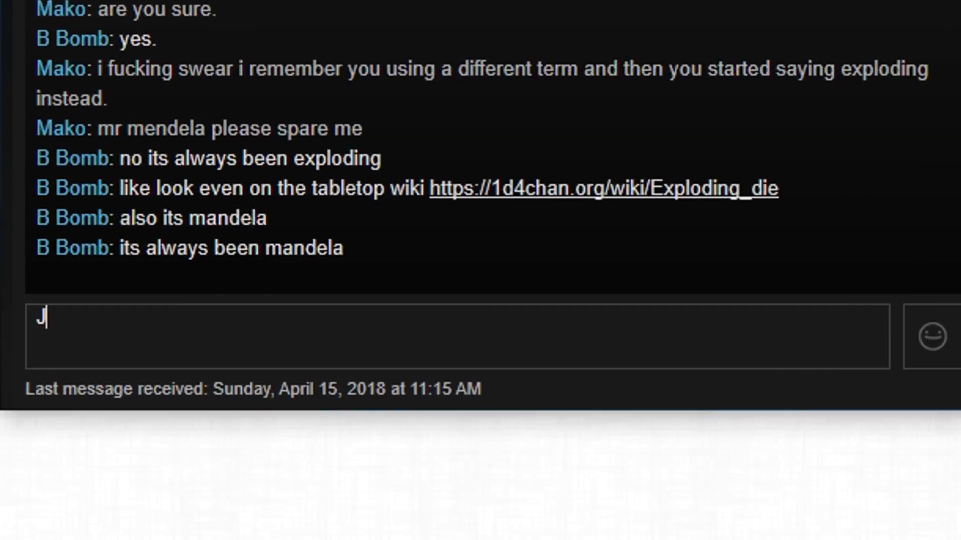
{"action": "type", "text": "ING N"}
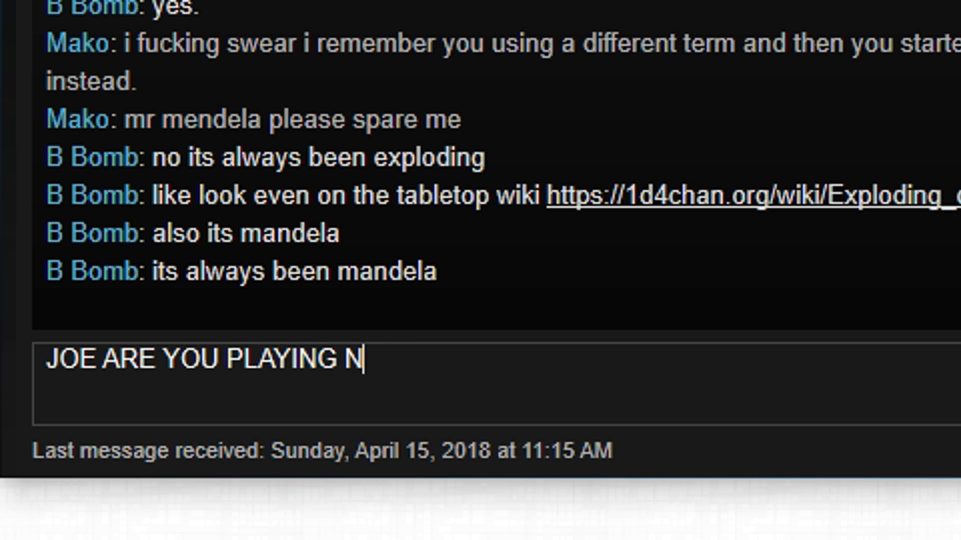
{"action": "type", "text": "OISES RIGHT NOW IN ROLL"}
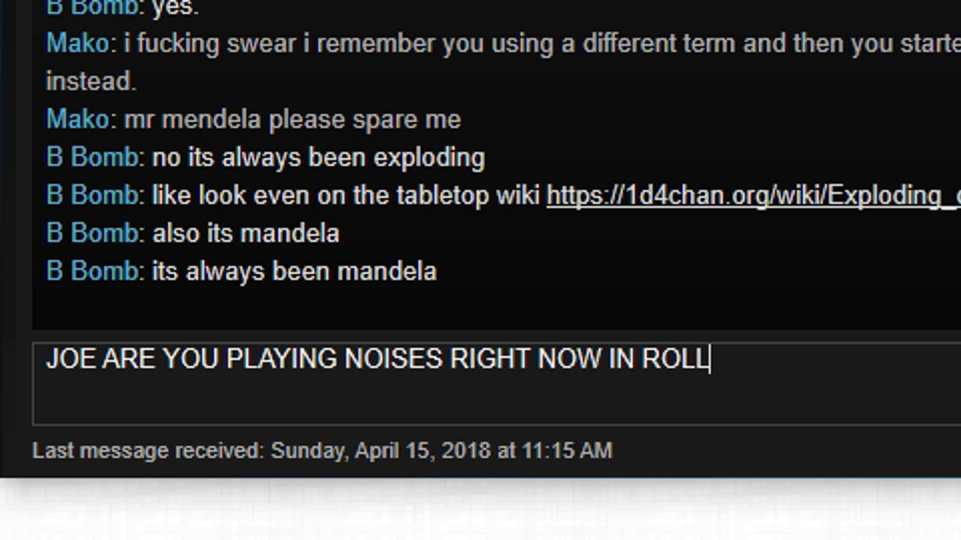
{"action": "type", "text": "20"}
{"action": "key", "text": "Return"}
Send the friend the chat messages "IM TRYING TO DO A THING", "IT'S FOR CONTENT" and "STOP"
{"action": "type", "text": "IM TRYING TO DO A THING"}
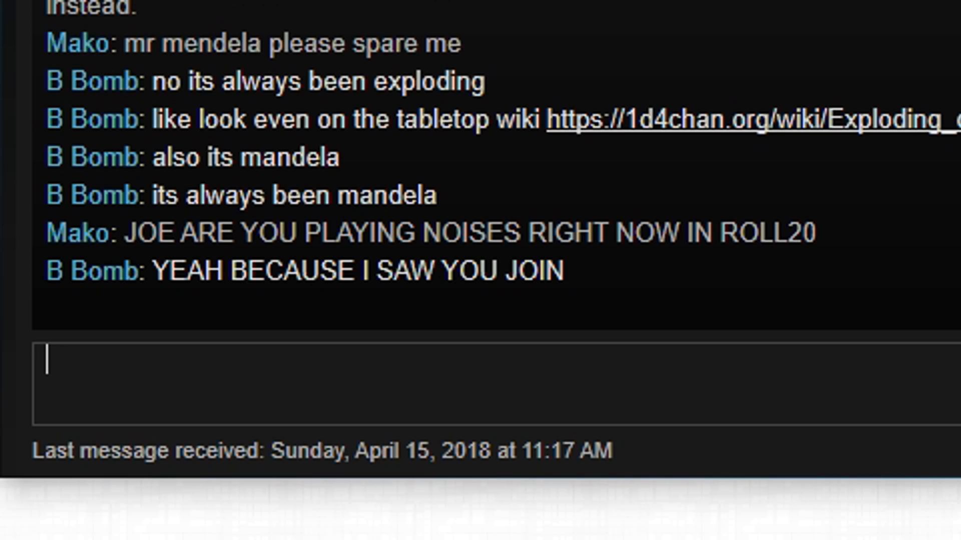
{"action": "key", "text": "Return"}
{"action": "type", "text": "IT'S FOR CONTENT"}
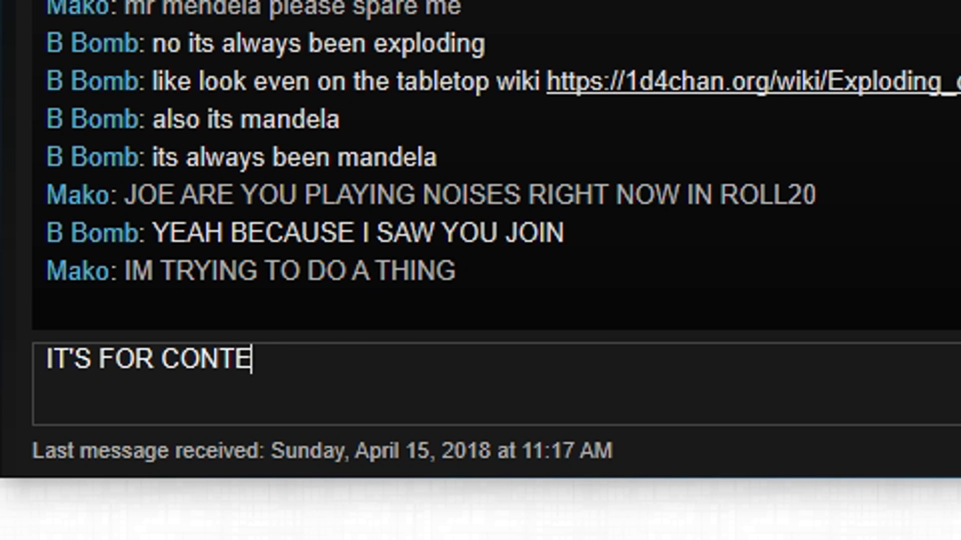
{"action": "key", "text": "Return"}
{"action": "type", "text": "STOP"}
{"action": "key", "text": "Return"}
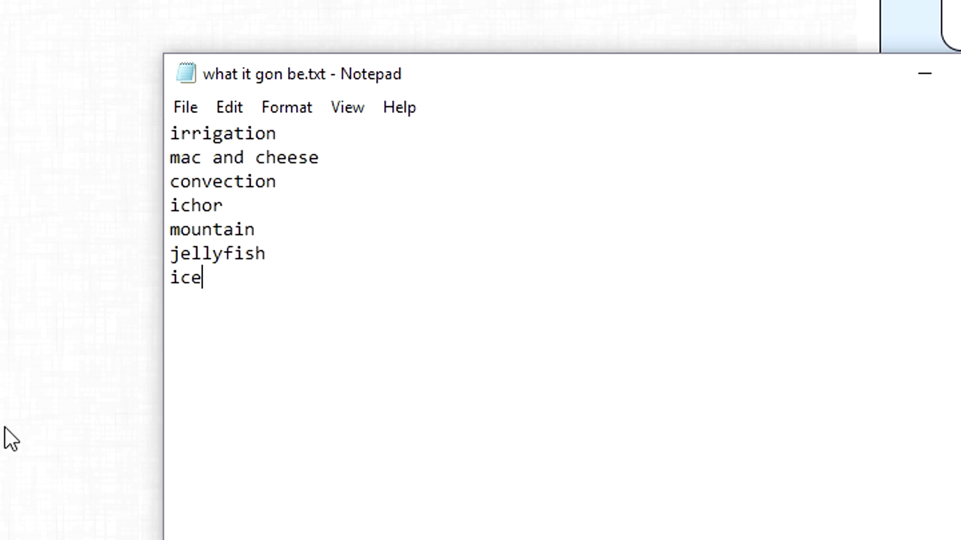
Go through the Notepad word list from the end and roll a seven-sided die in the Roll20 chat with /r d7
{"action": "key", "text": "Up"}
{"action": "key", "text": "Up"}
{"action": "key", "text": "Up"}
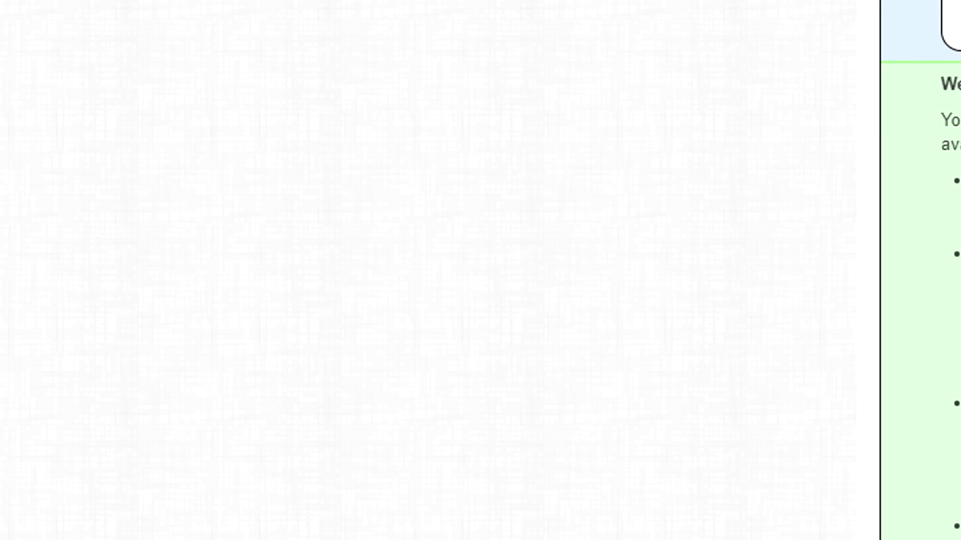
{"action": "type", "text": "/r d7"}
{"action": "key", "text": "Return"}
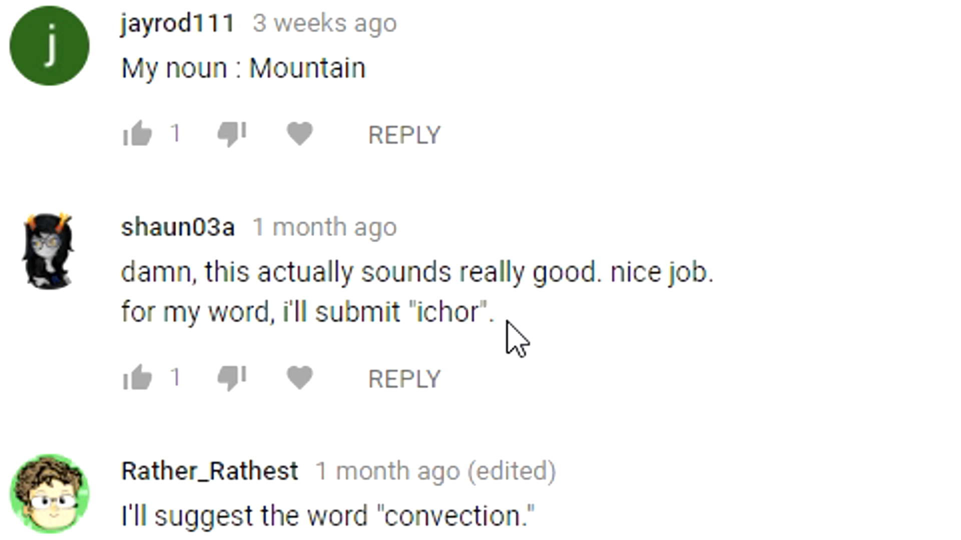
Highlight the suggested word "ichor" in the YouTube comment and look through its Google dictionary definition and search results
{"action": "left_click_drag", "start_coordinate": [488, 313], "coordinate": [409, 317]}
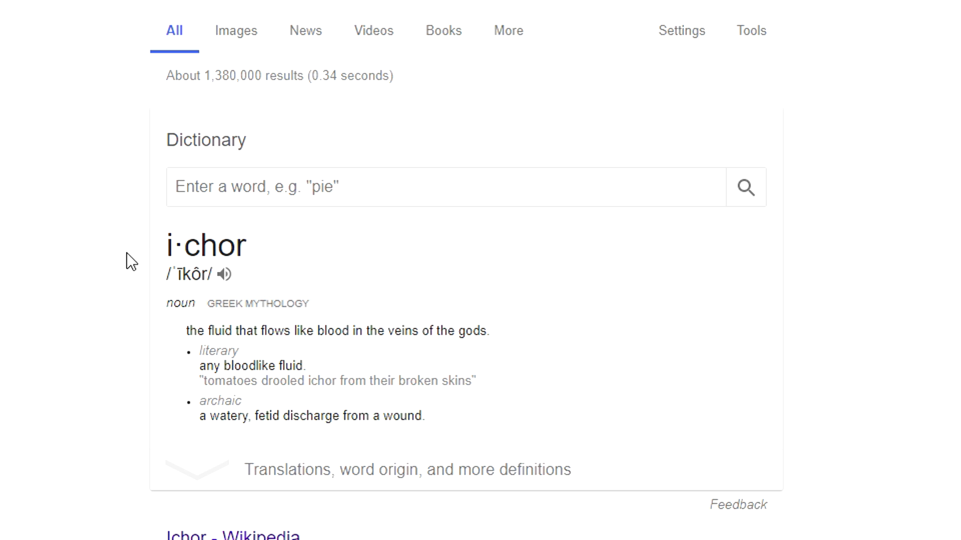
{"action": "scroll", "coordinate": [292, 220], "scroll_direction": "down", "scroll_amount": 2}
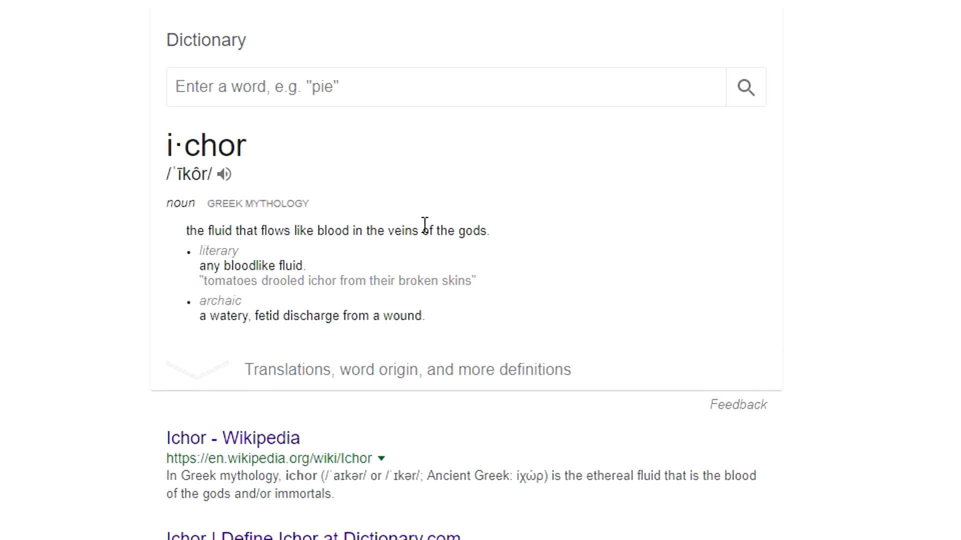
{"action": "scroll", "coordinate": [499, 236], "scroll_direction": "down", "scroll_amount": 2}
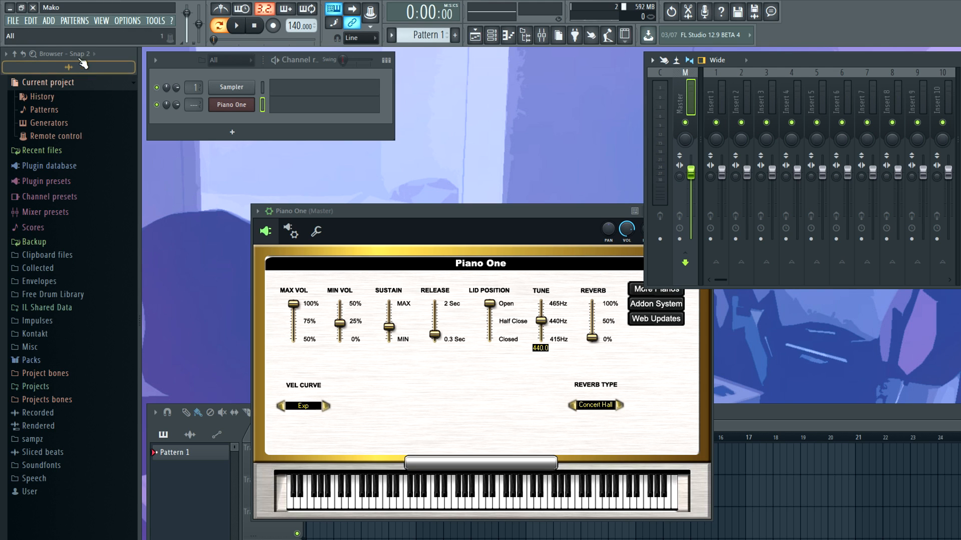
In FL Studio, add a Synth1 VST channel and load preset 1:TopGunNightShiftBass from Synth1v1.06_Ann_Bank01.zip
{"action": "left_click", "coordinate": [49, 20]}
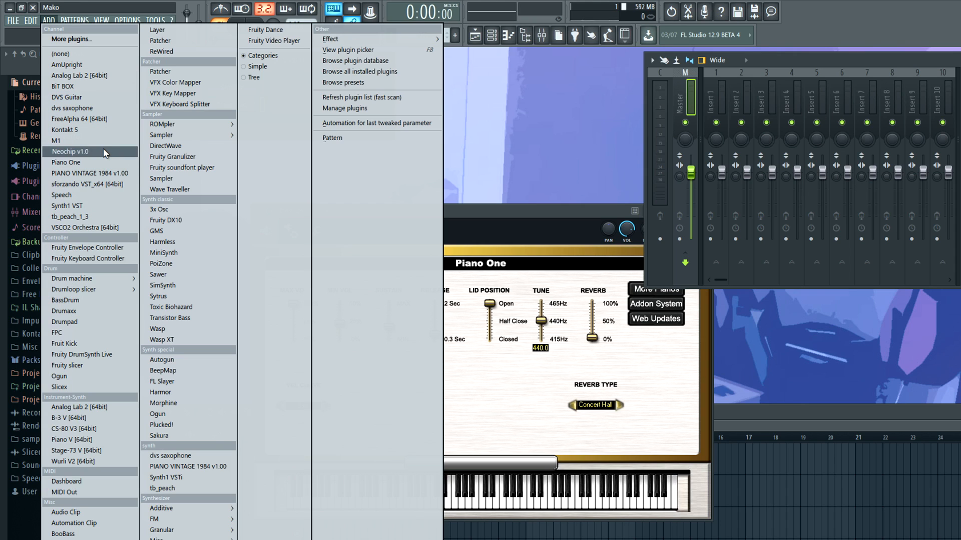
{"action": "left_click", "coordinate": [66, 206]}
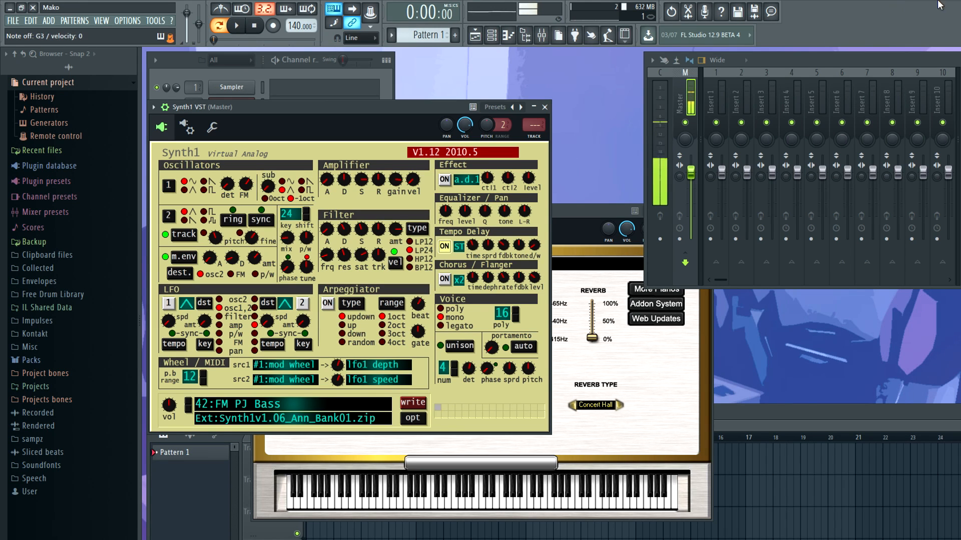
{"action": "left_click", "coordinate": [292, 404]}
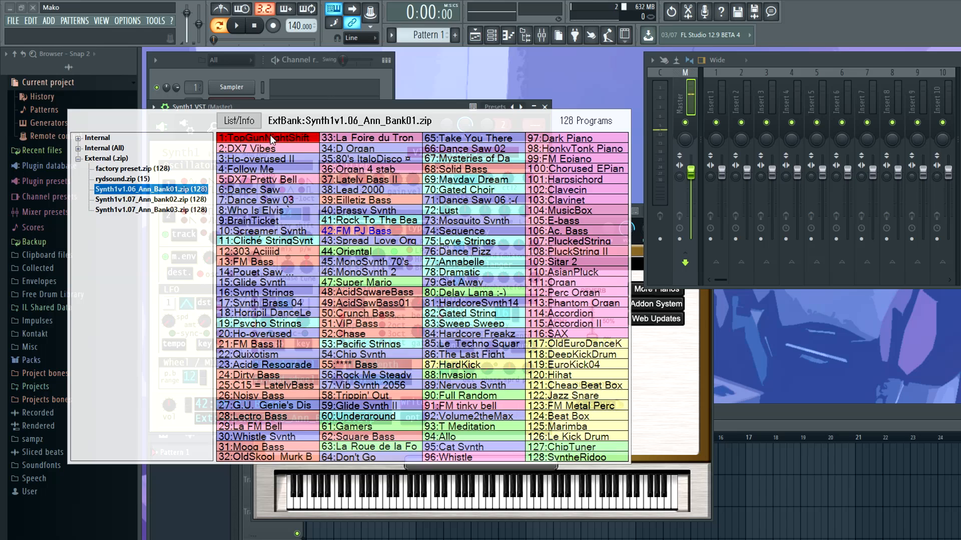
{"action": "left_click", "coordinate": [272, 140]}
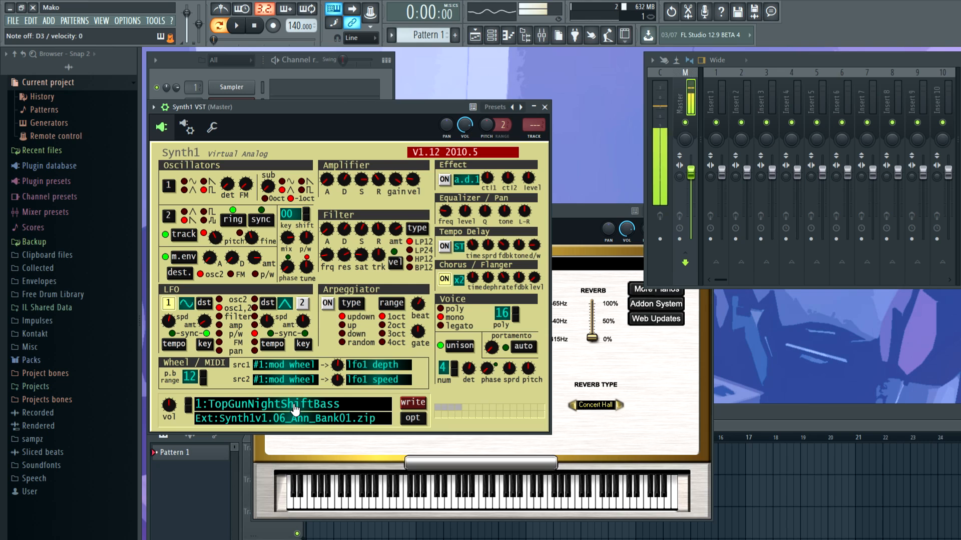
{"action": "left_click_drag", "start_coordinate": [257, 105], "coordinate": [286, 173]}
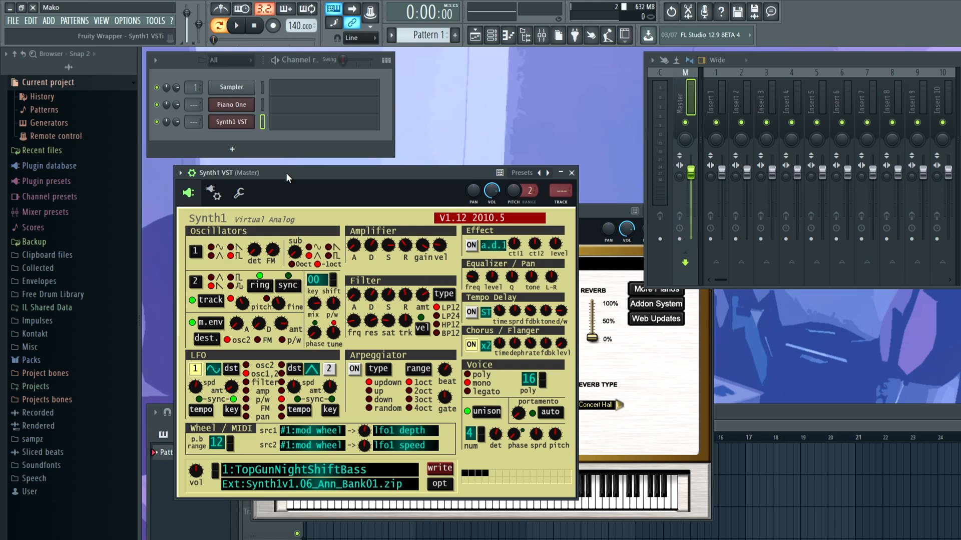
Switch to the browser and highlight the Greek mythology definition of ichor in the Google results
{"action": "left_click", "coordinate": [51, 21]}
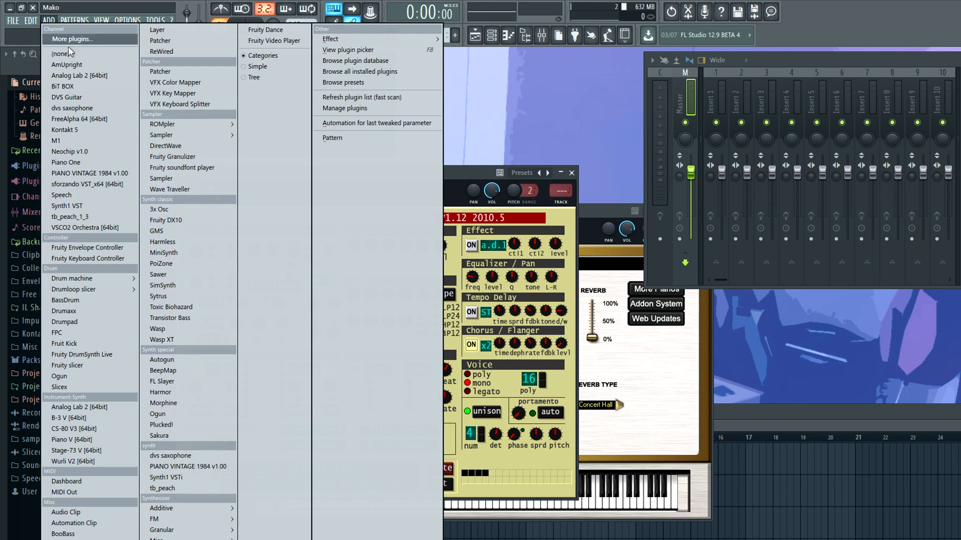
{"action": "mouse_move", "coordinate": [171, 135]}
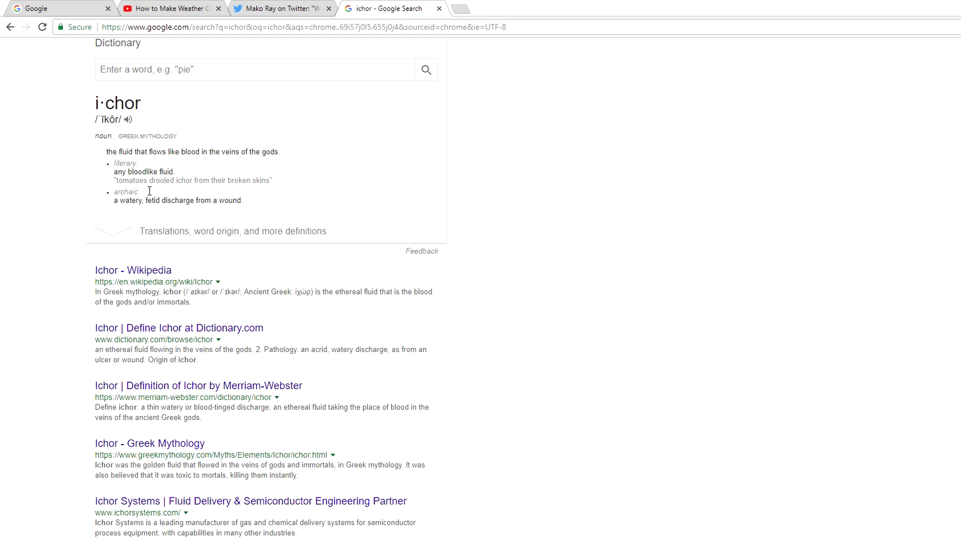
{"action": "left_click_drag", "start_coordinate": [280, 151], "coordinate": [121, 154]}
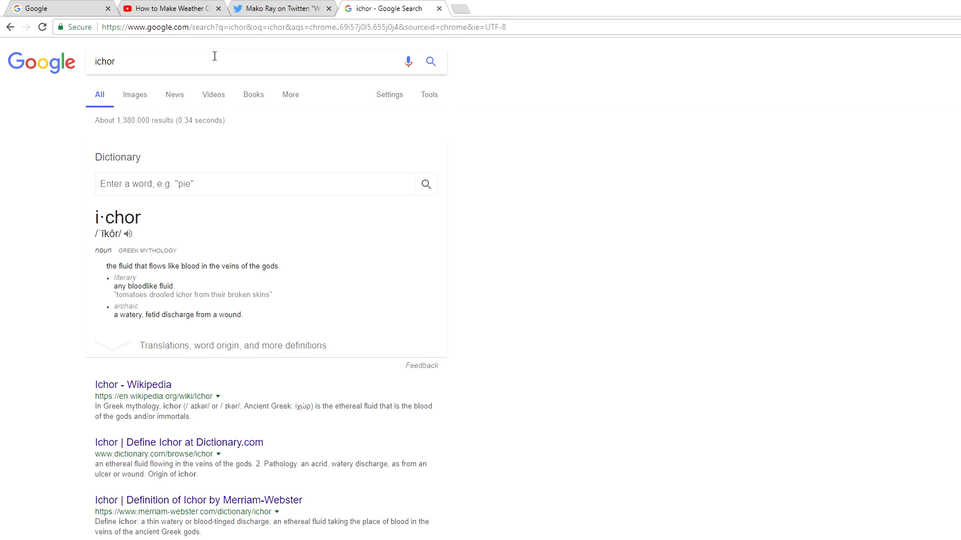
Search Google for "national average heart rate" and highlight the normal adult resting range in the featured answer
{"action": "left_click", "coordinate": [214, 56]}
{"action": "double_click", "coordinate": [214, 57]}
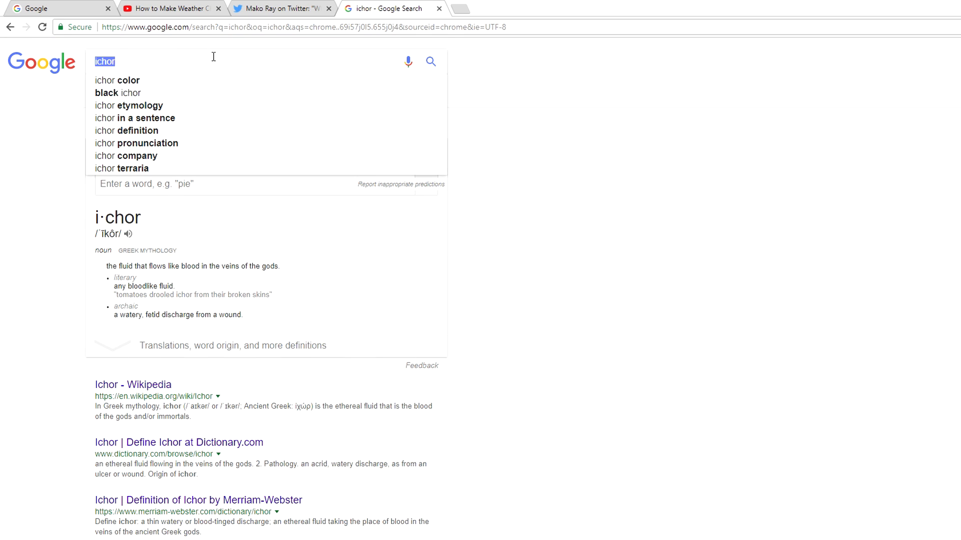
{"action": "type", "text": "average heart r"}
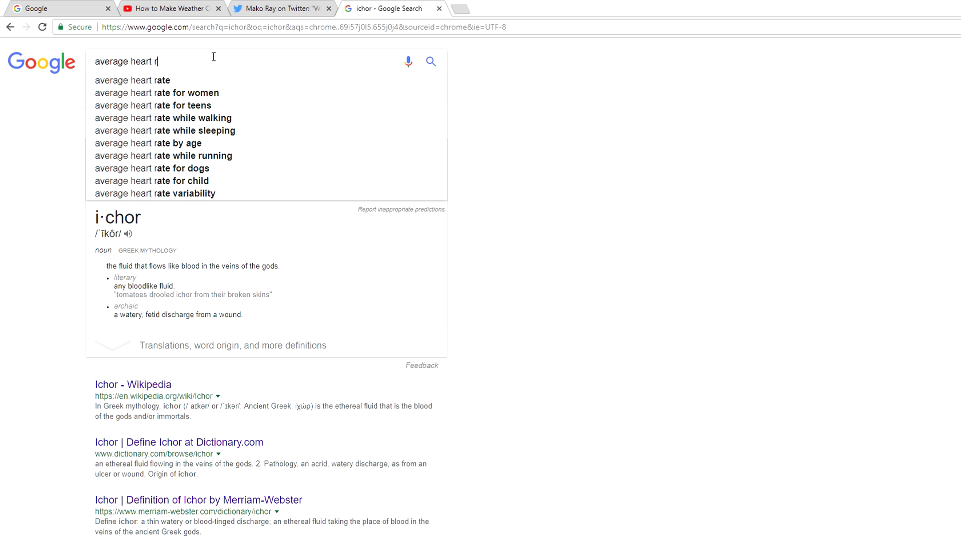
{"action": "type", "text": "ate"}
{"action": "key", "text": "Return"}
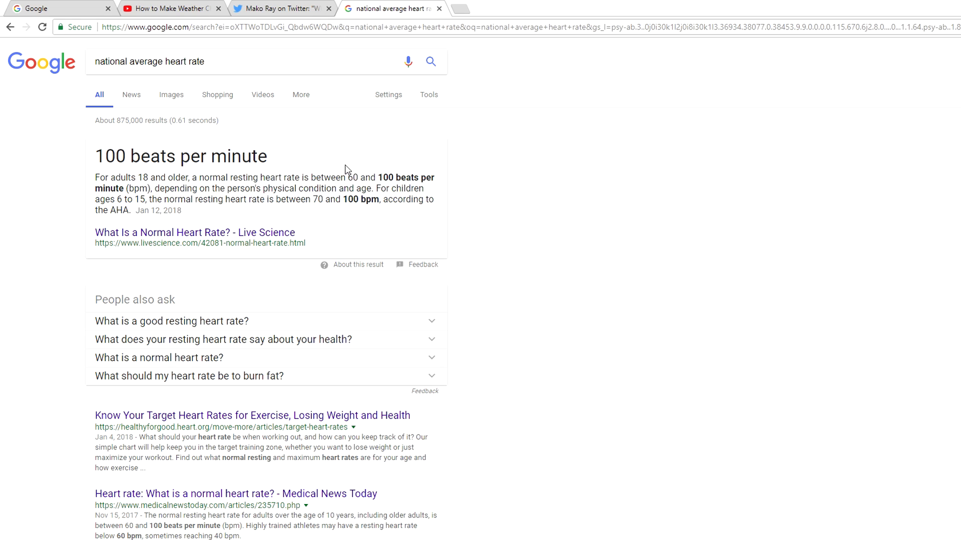
{"action": "left_click_drag", "start_coordinate": [348, 178], "coordinate": [403, 175]}
{"action": "left_click", "coordinate": [427, 174]}
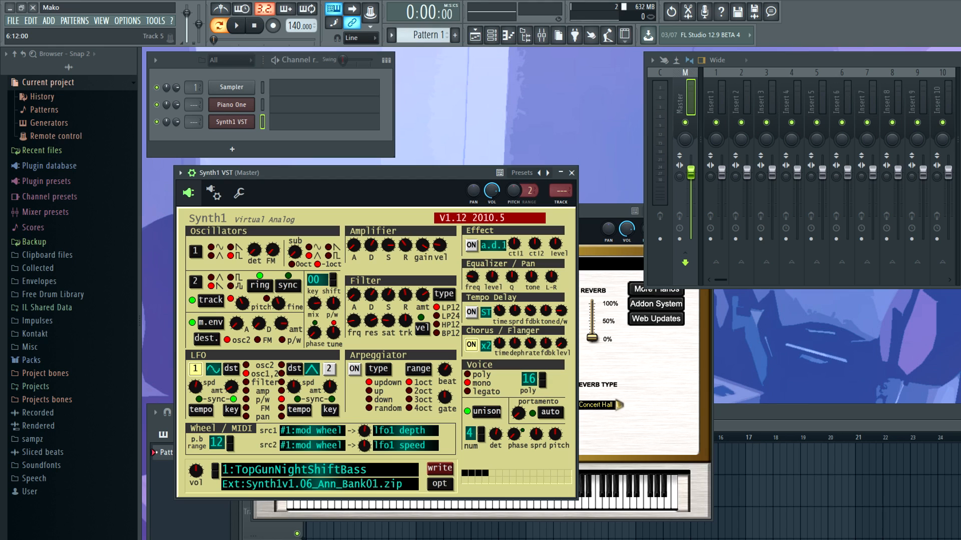
Return to FL Studio, bring the playlist to the front and set the project tempo to 75 BPM
{"action": "key", "text": "F5"}
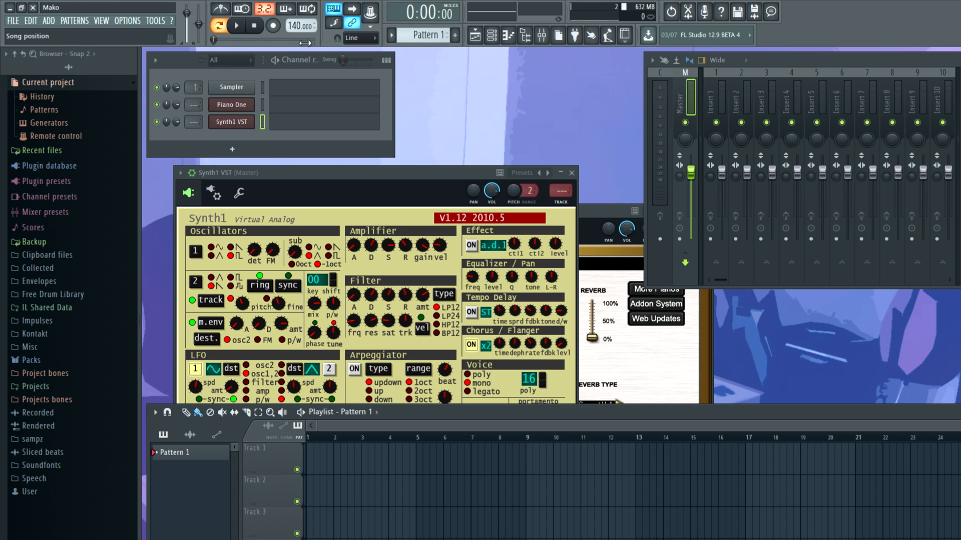
{"action": "right_click", "coordinate": [294, 25]}
{"action": "left_click", "coordinate": [404, 31]}
{"action": "left_click", "coordinate": [542, 286]}
{"action": "left_click", "coordinate": [542, 285]}
{"action": "left_click", "coordinate": [541, 285]}
{"action": "left_click", "coordinate": [542, 285]}
{"action": "left_click", "coordinate": [542, 286]}
{"action": "left_click", "coordinate": [542, 285]}
{"action": "left_click", "coordinate": [542, 285]}
{"action": "left_click", "coordinate": [542, 285]}
{"action": "left_click", "coordinate": [542, 285]}
{"action": "left_click", "coordinate": [585, 229]}
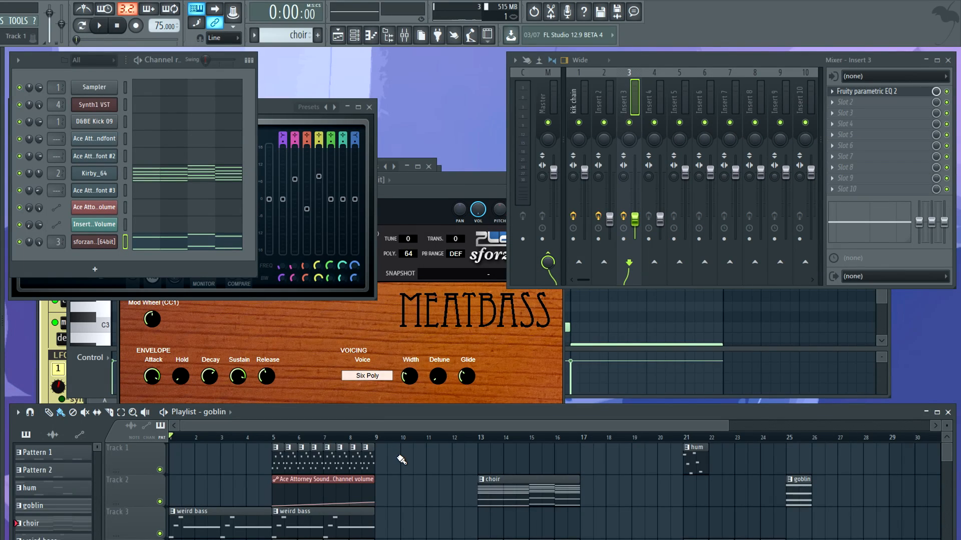
Play the playlist arrangement from bar 5 to listen to the weird bass section and its volume automation
{"action": "scroll", "coordinate": [431, 507], "scroll_direction": "down", "scroll_amount": 1}
{"action": "scroll", "coordinate": [397, 506], "scroll_direction": "up", "scroll_amount": 1}
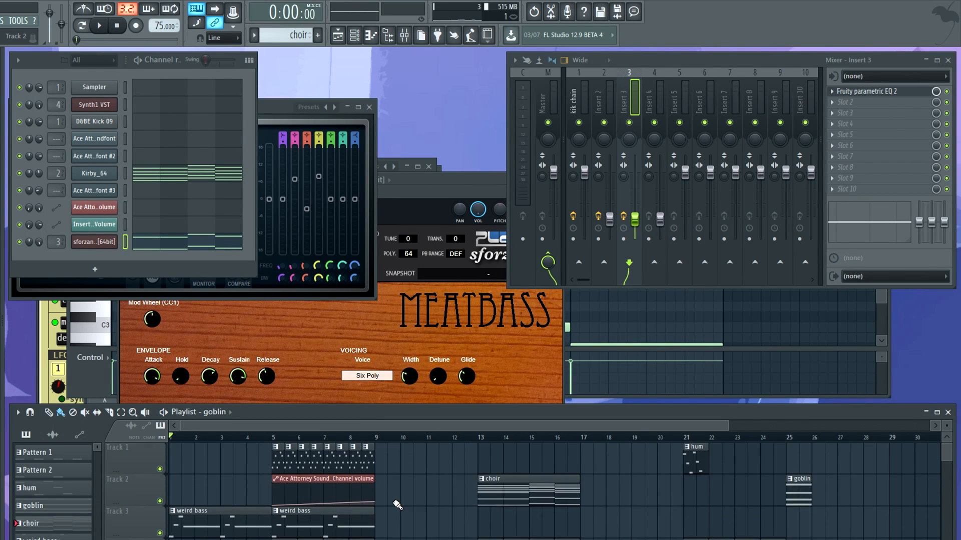
{"action": "scroll", "coordinate": [395, 503], "scroll_direction": "down", "scroll_amount": 1}
{"action": "scroll", "coordinate": [235, 490], "scroll_direction": "down", "scroll_amount": 1}
{"action": "left_click", "coordinate": [266, 439]}
{"action": "key", "text": "space"}
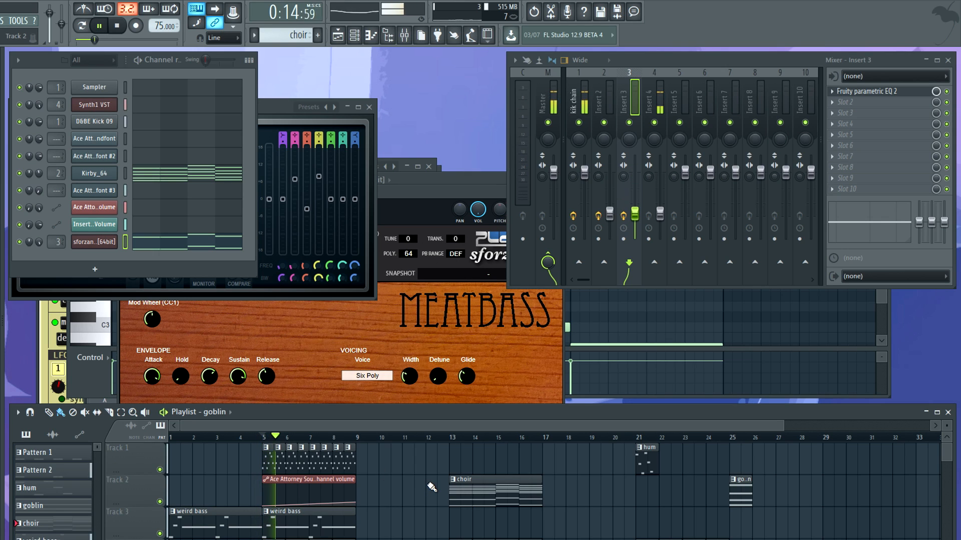
{"action": "scroll", "coordinate": [216, 507], "scroll_direction": "up", "scroll_amount": 3}
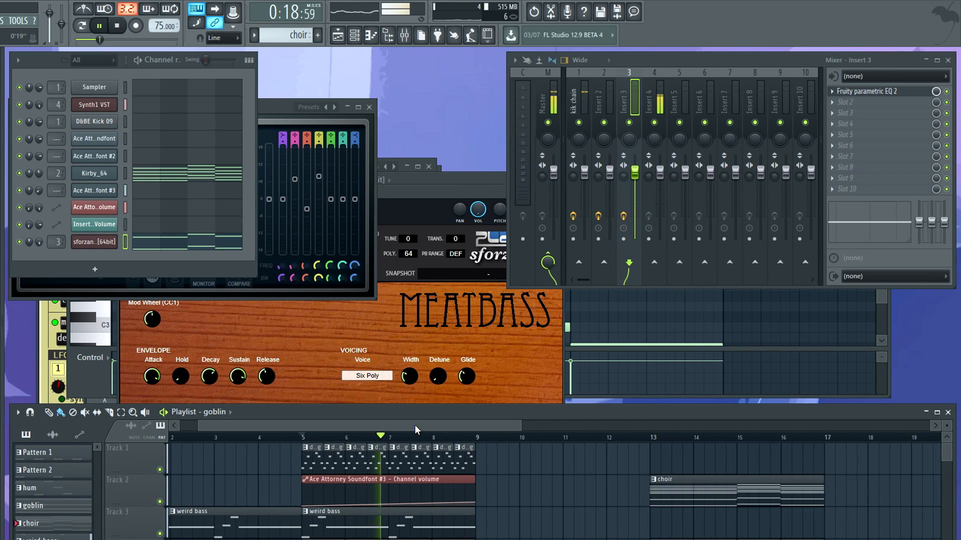
{"action": "key", "text": "space"}
Play the arrangement from bar 13 and select the choir clip on Track 2
{"action": "scroll", "coordinate": [416, 425], "scroll_direction": "right", "scroll_amount": 1}
{"action": "left_click", "coordinate": [607, 442]}
{"action": "key", "text": "space"}
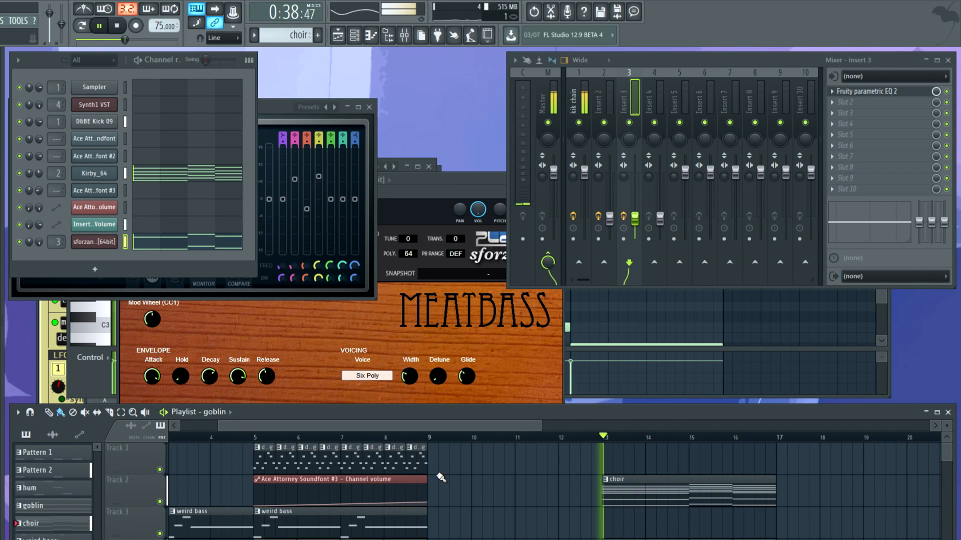
{"action": "left_click", "coordinate": [623, 491]}
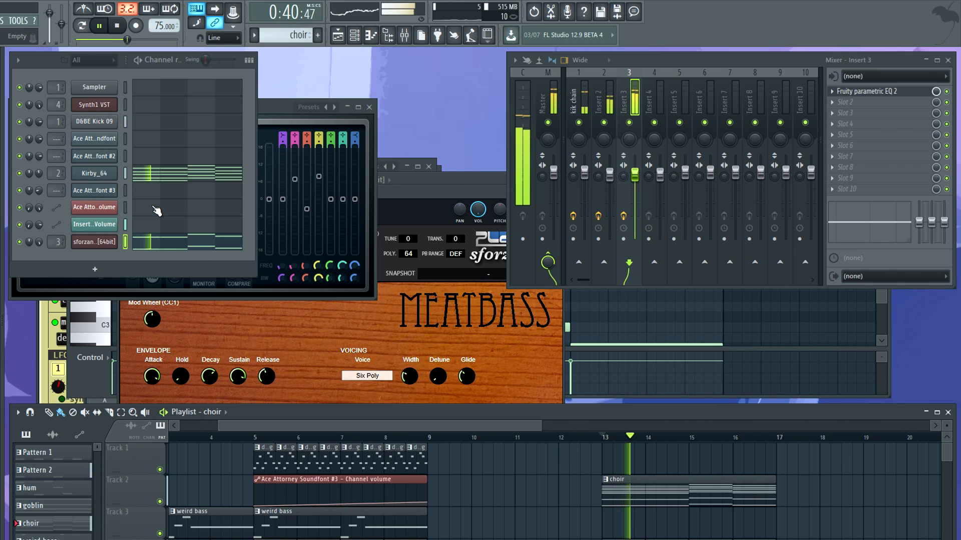
Listen on through the choir section with its Pattern 2 kicks, stop playback and return to the clips at bar 5
{"action": "scroll", "coordinate": [469, 425], "scroll_direction": "right", "scroll_amount": 3}
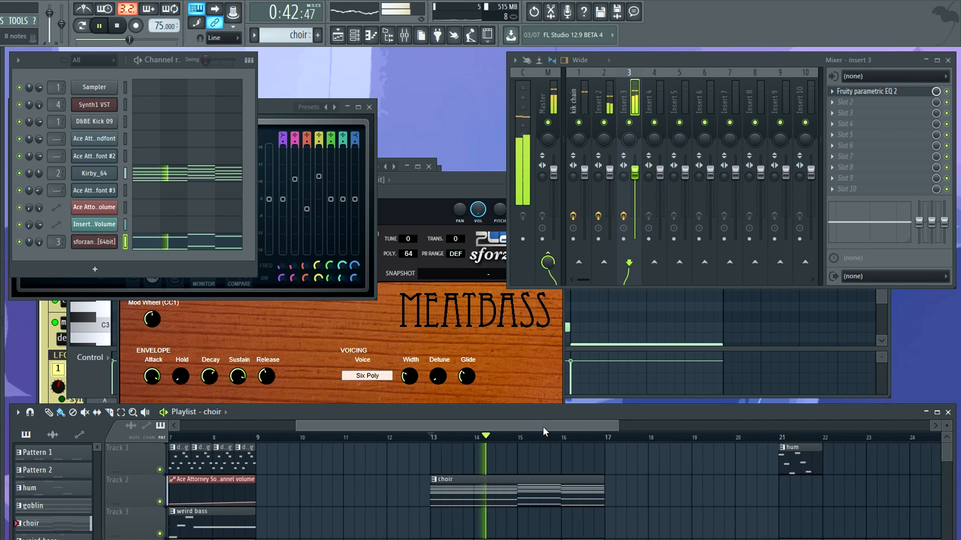
{"action": "scroll", "coordinate": [604, 481], "scroll_direction": "left", "scroll_amount": 5}
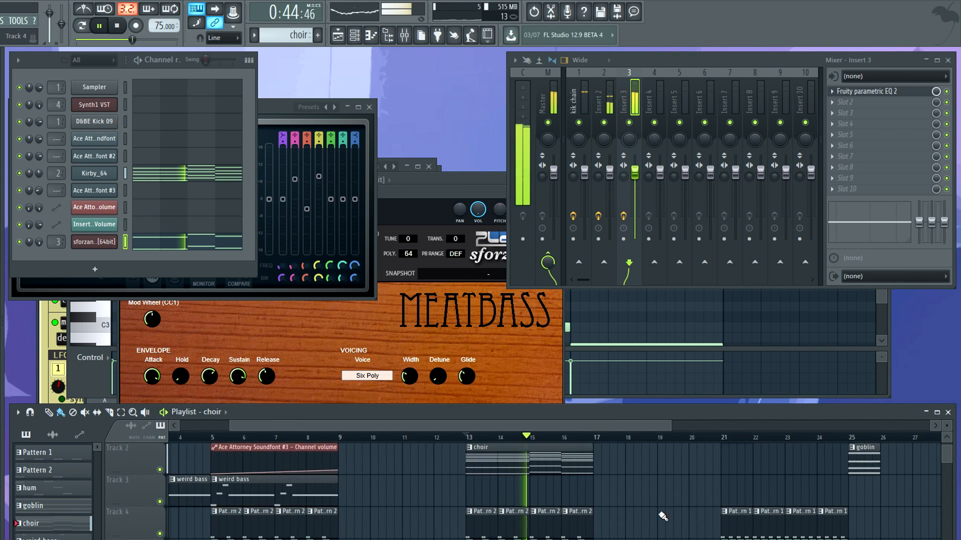
{"action": "key", "text": "space"}
{"action": "scroll", "coordinate": [311, 472], "scroll_direction": "up", "scroll_amount": 4}
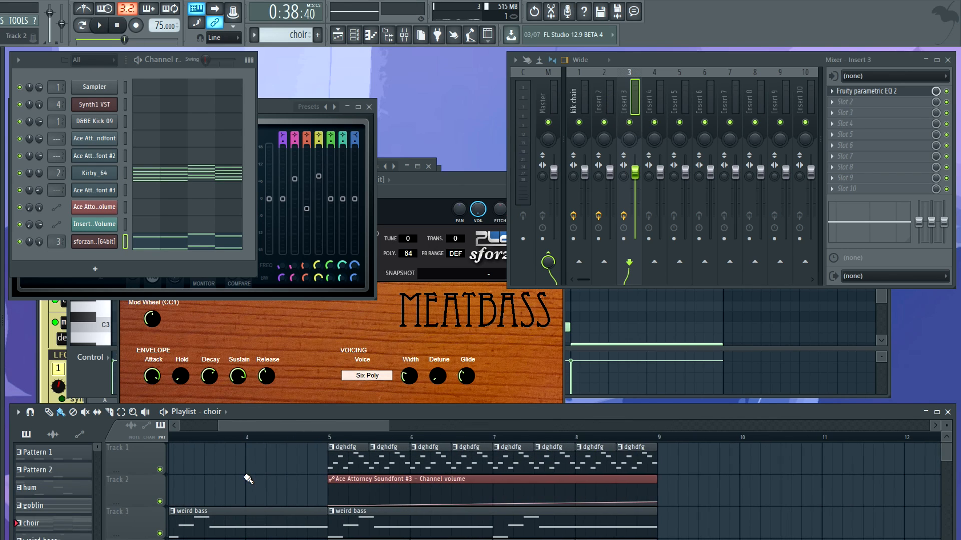
Inspect the dghdfg and weird bass clips at bar 5 and the Synth1 VST channel used by weird bass
{"action": "left_click", "coordinate": [336, 456]}
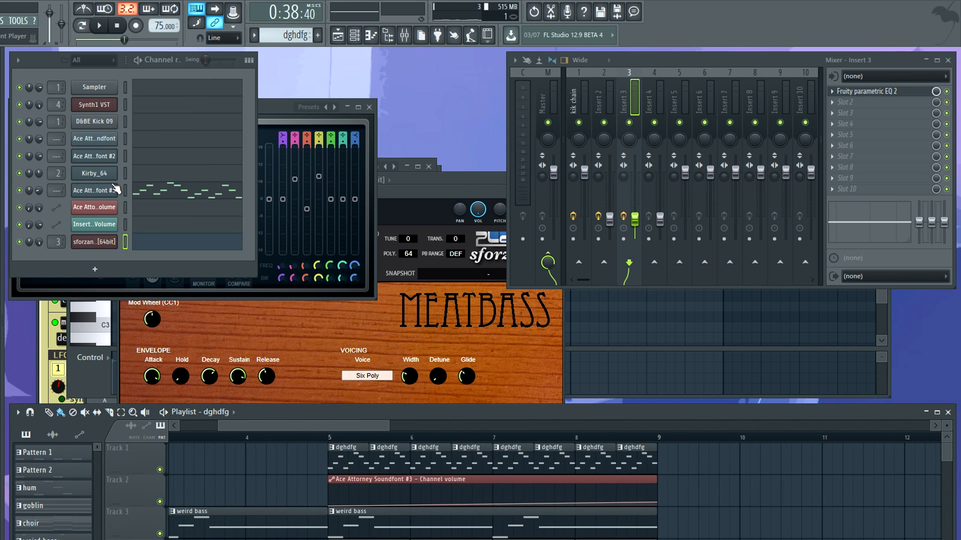
{"action": "left_click", "coordinate": [343, 515]}
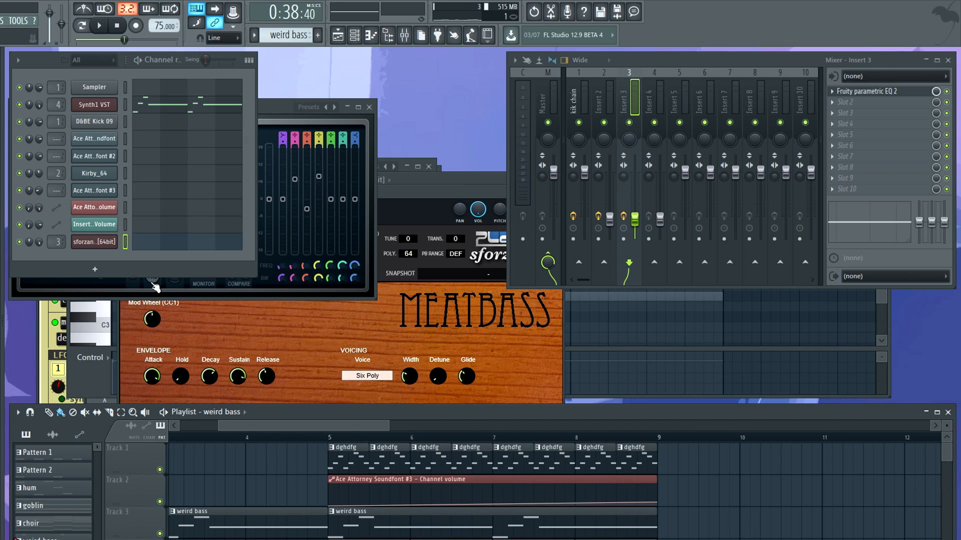
{"action": "left_click", "coordinate": [101, 106]}
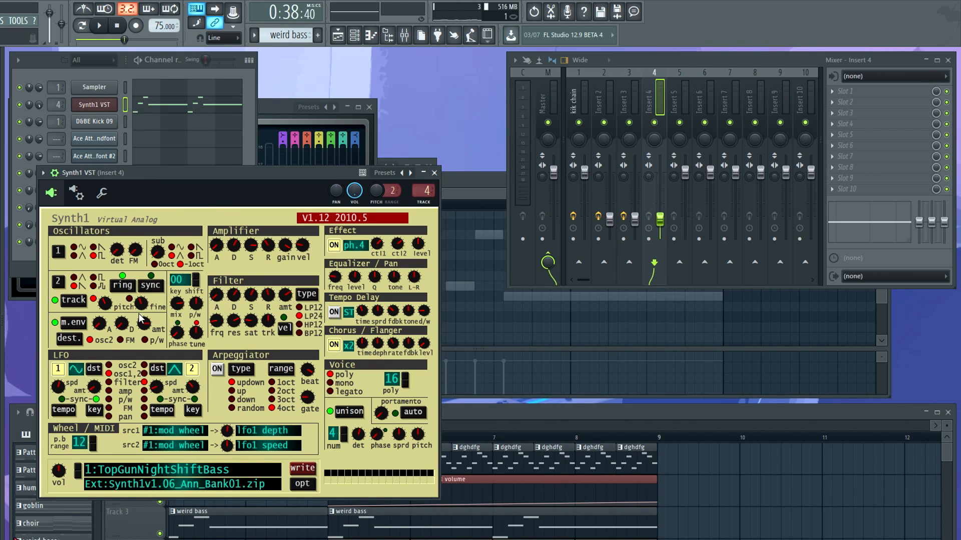
{"action": "left_click", "coordinate": [535, 413]}
Switch to pattern playback and listen to the D&BE Kick 09 rhythm in Pattern 2
{"action": "left_click", "coordinate": [52, 114]}
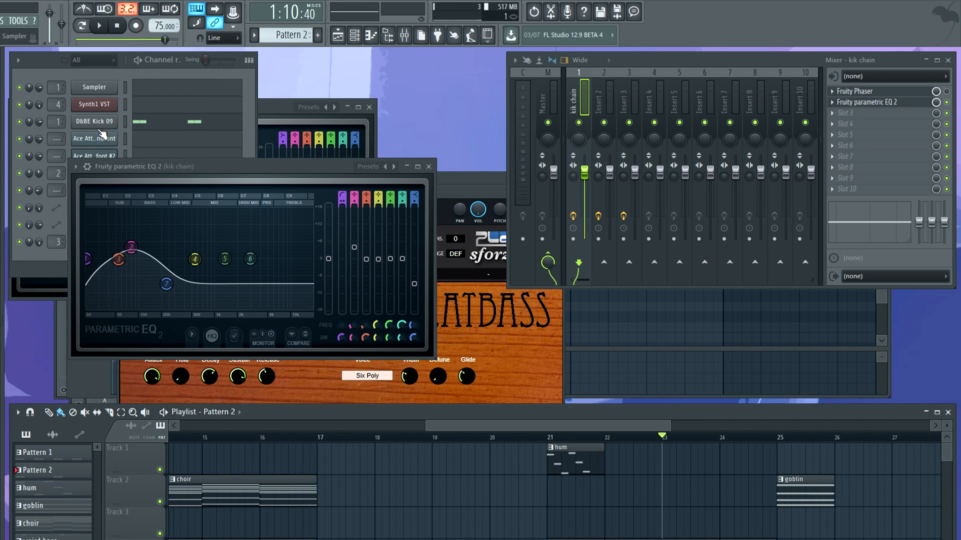
{"action": "left_click", "coordinate": [84, 28]}
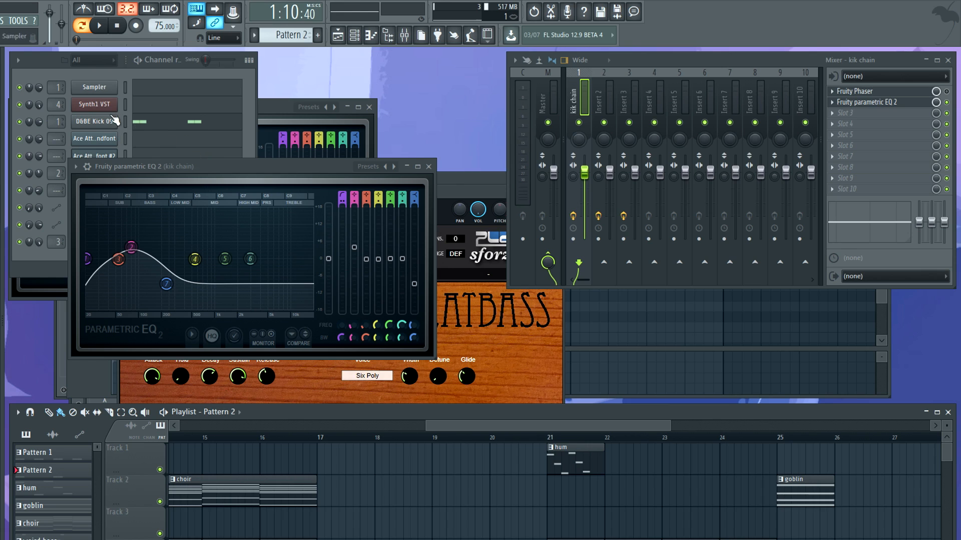
{"action": "key", "text": "space"}
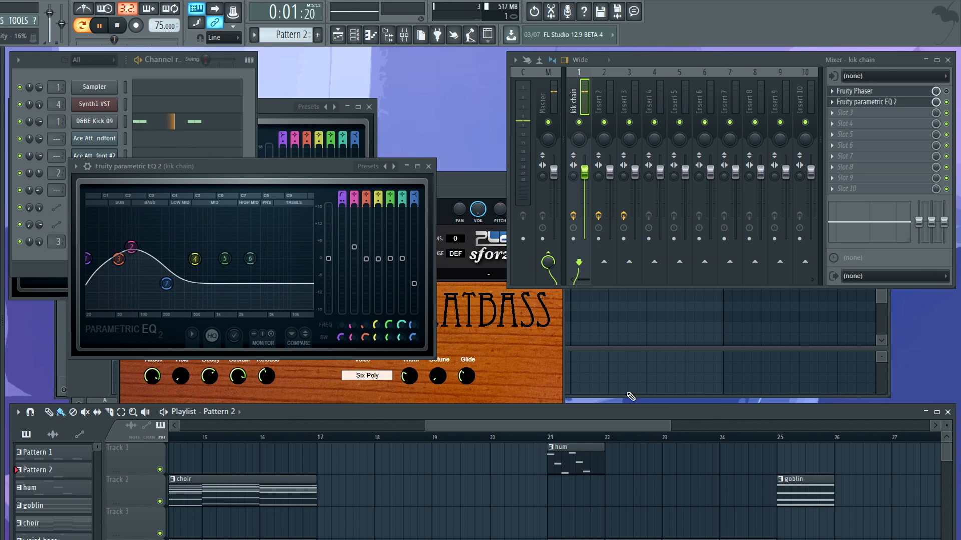
{"action": "key", "text": "space"}
Move the playlist position to bar 23 and start playback
{"action": "scroll", "coordinate": [765, 509], "scroll_direction": "up", "scroll_amount": 3}
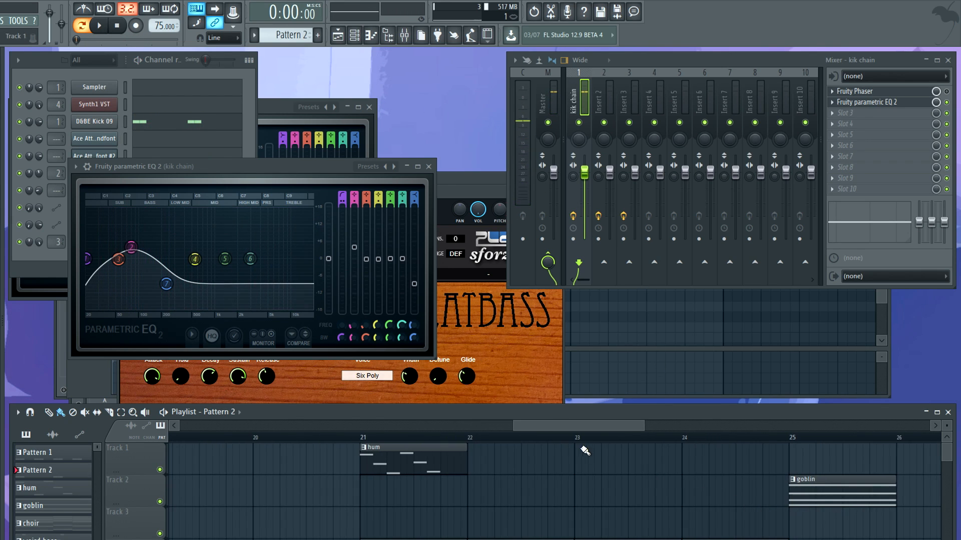
{"action": "left_click", "coordinate": [578, 440]}
{"action": "key", "text": "space"}
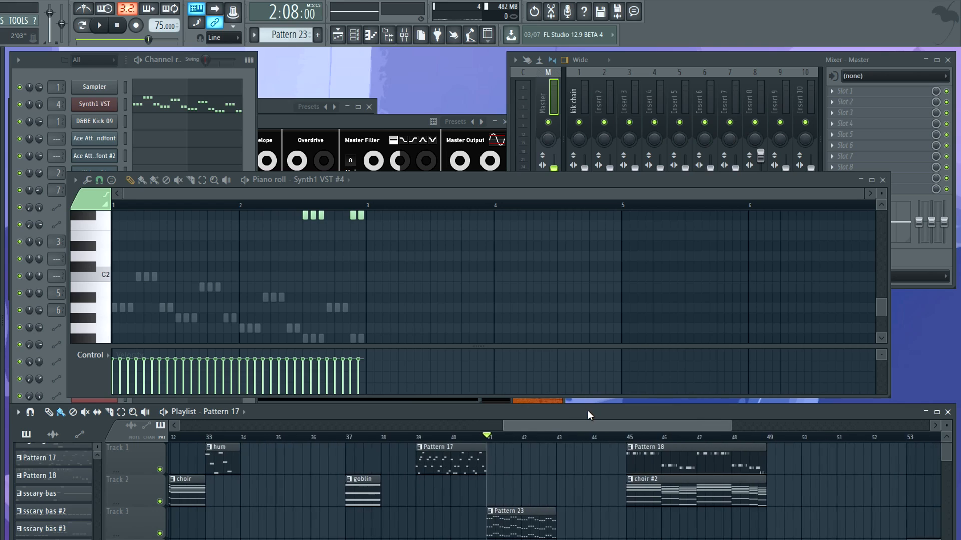
Enlarge the playlist and look over the whole arrangement, from the opening clips to weird bass #2 at bar 53
{"action": "scroll", "coordinate": [592, 419], "scroll_direction": "down", "scroll_amount": 3}
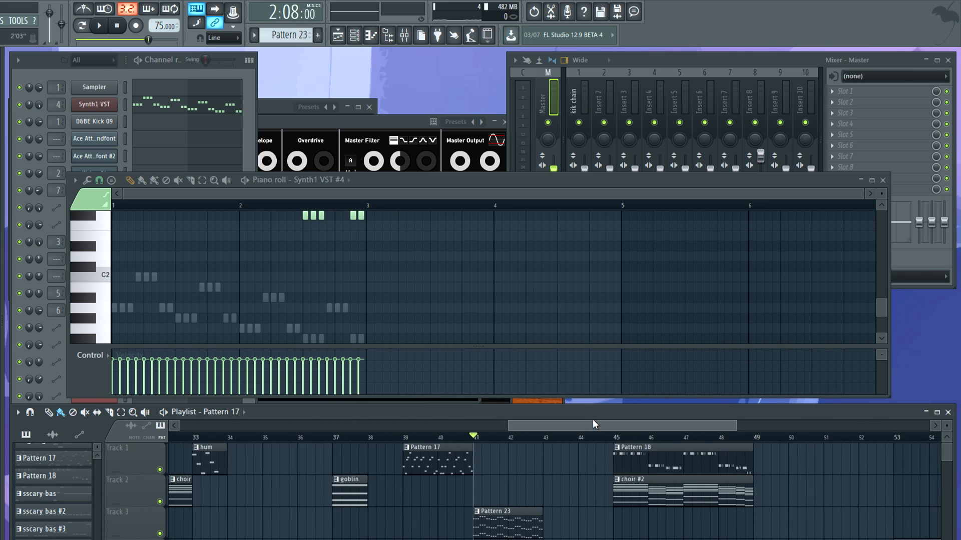
{"action": "scroll", "coordinate": [452, 436], "scroll_direction": "down", "scroll_amount": 3}
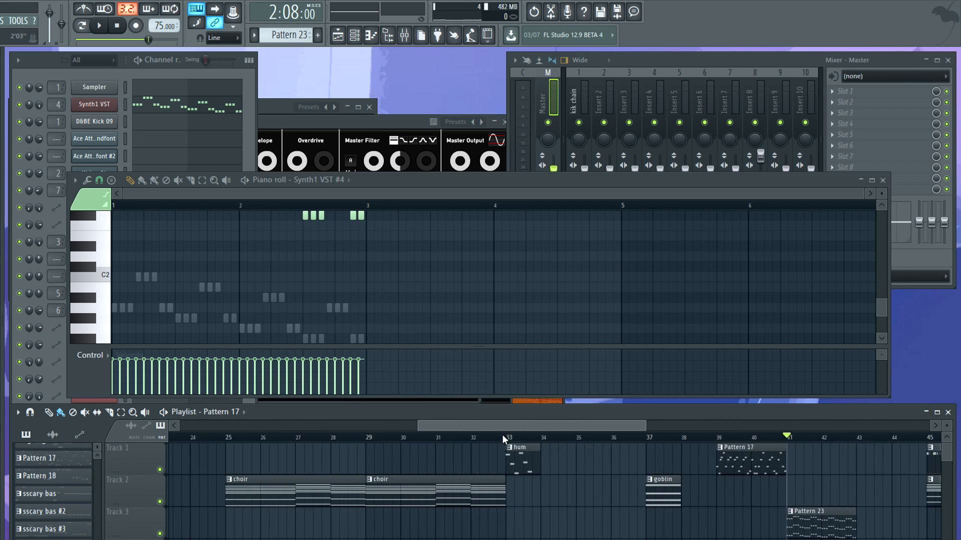
{"action": "scroll", "coordinate": [439, 440], "scroll_direction": "down", "scroll_amount": 5}
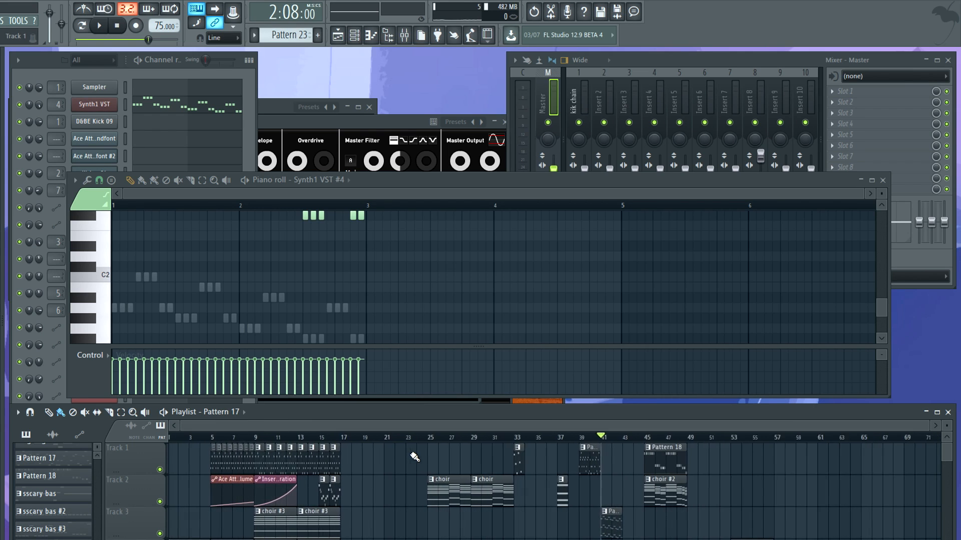
{"action": "key", "text": "Return"}
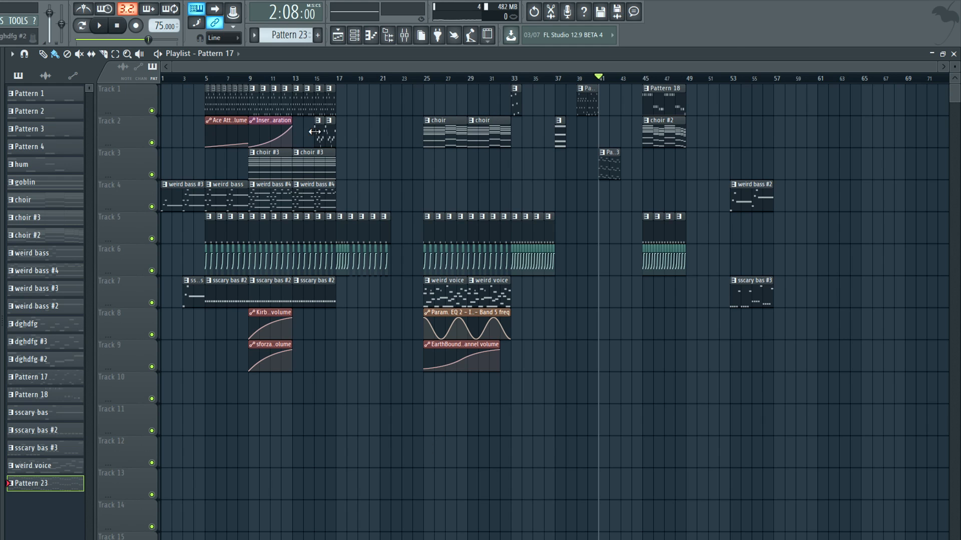
{"action": "scroll", "coordinate": [425, 153], "scroll_direction": "up", "scroll_amount": 3}
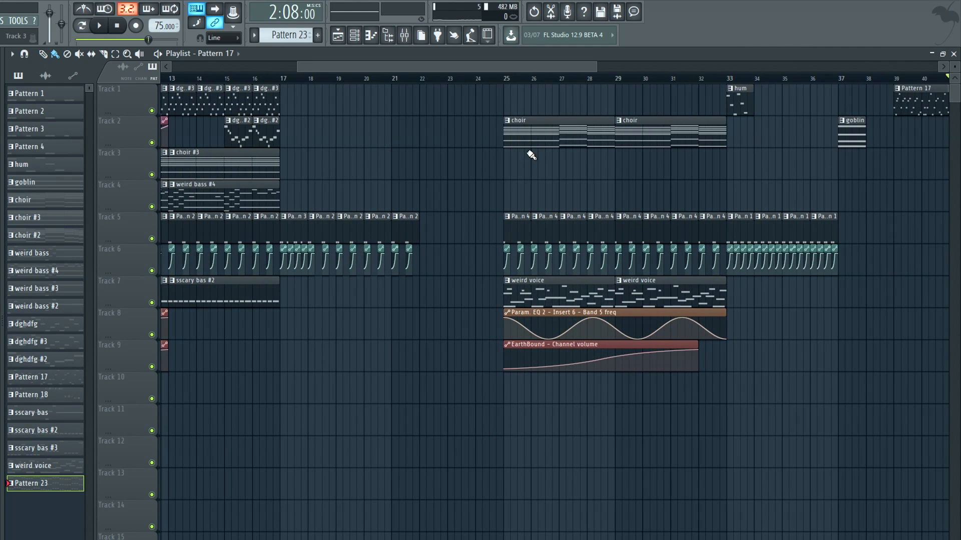
{"action": "scroll", "coordinate": [406, 128], "scroll_direction": "up", "scroll_amount": 2}
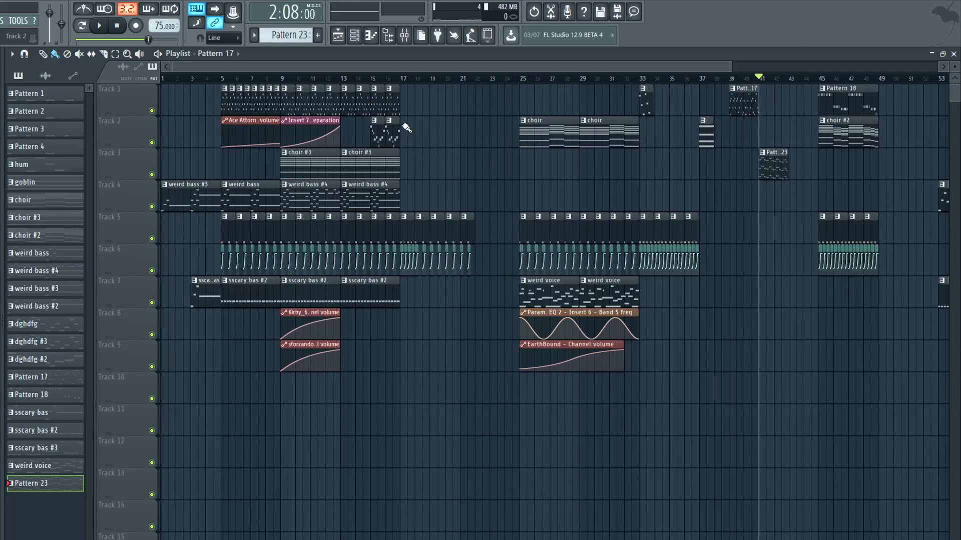
{"action": "left_click_drag", "start_coordinate": [454, 67], "coordinate": [631, 84]}
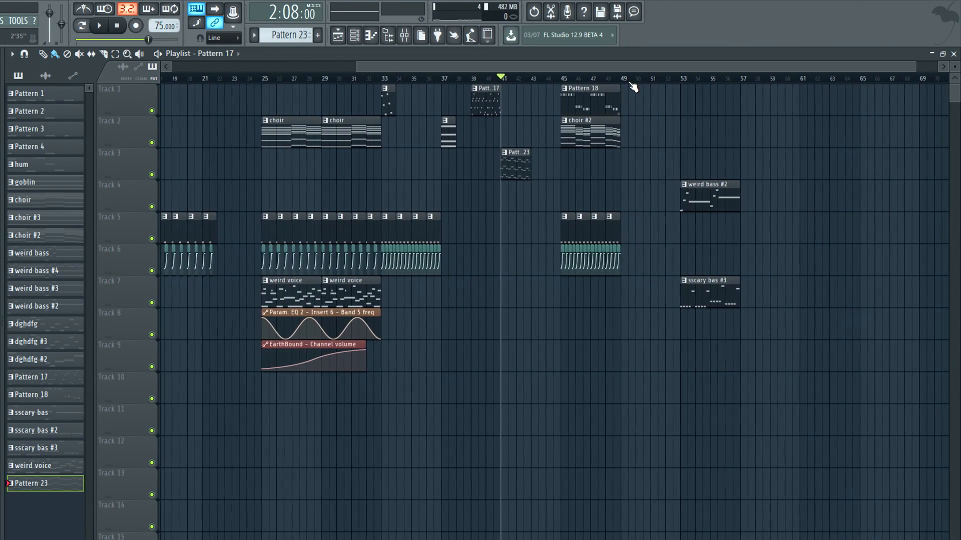
{"action": "scroll", "coordinate": [544, 147], "scroll_direction": "up", "scroll_amount": 5}
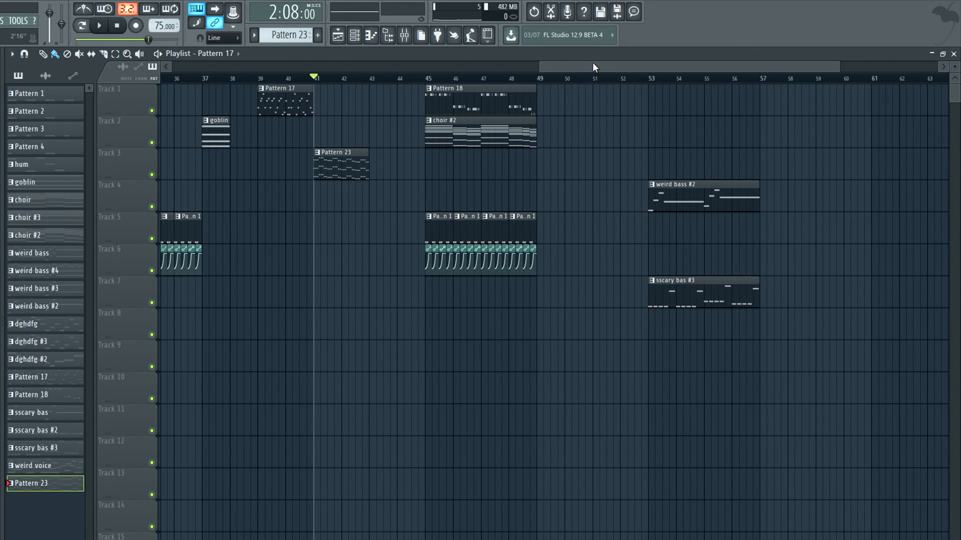
Listen to the short ideas around bars 39 to 41, including the Pattern 17 clip
{"action": "key", "text": "space"}
{"action": "left_click_drag", "start_coordinate": [593, 64], "coordinate": [504, 74]}
{"action": "key", "text": "space"}
{"action": "left_click", "coordinate": [488, 78]}
{"action": "key", "text": "space"}
{"action": "left_click_drag", "start_coordinate": [489, 64], "coordinate": [388, 76]}
{"action": "key", "text": "space"}
Play the arrangement from bar 33 to hear the hum clip over the Pattern 1 kicks
{"action": "left_click", "coordinate": [601, 79]}
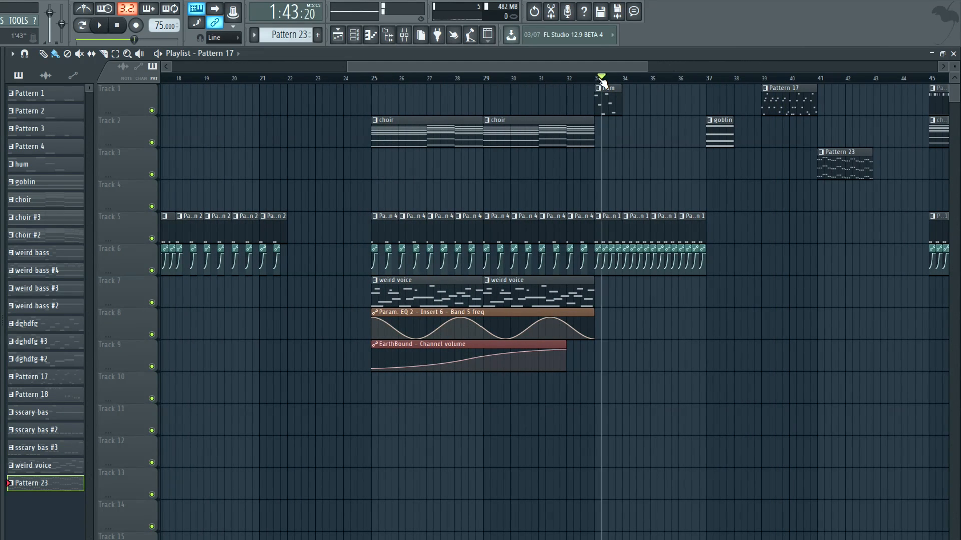
{"action": "left_click", "coordinate": [592, 79]}
{"action": "key", "text": "space"}
{"action": "left_click_drag", "start_coordinate": [586, 66], "coordinate": [745, 120]}
{"action": "key", "text": "space"}
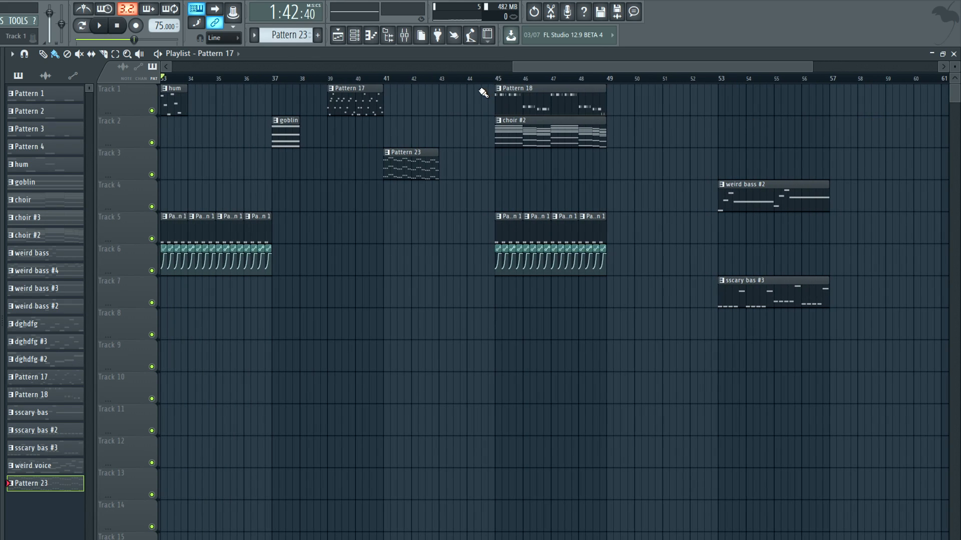
Play the arrangement from bar 45 to hear Pattern 18 with choir #2 and the Pattern 1 kicks
{"action": "scroll", "coordinate": [482, 93], "scroll_direction": "up", "scroll_amount": 5, "text": "ctrl"}
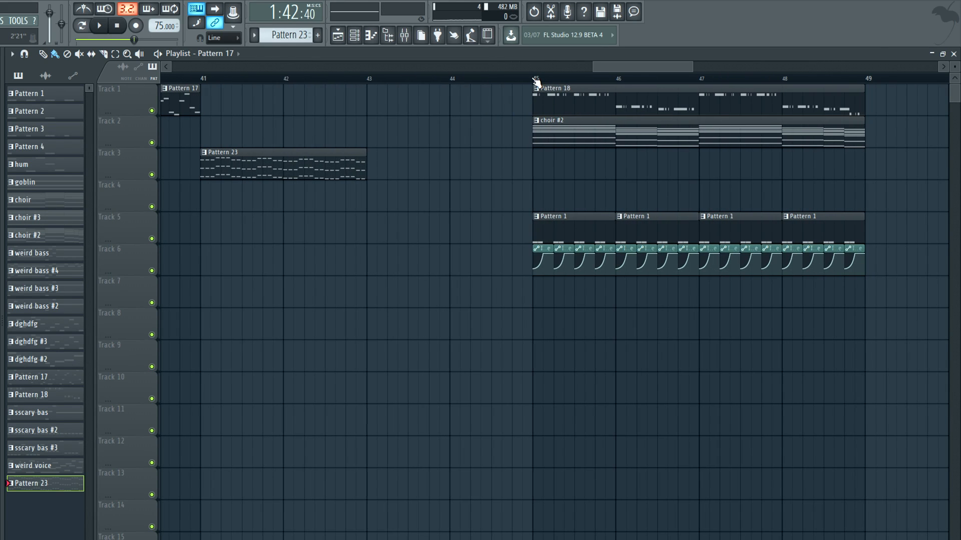
{"action": "left_click", "coordinate": [536, 80]}
{"action": "key", "text": "space"}
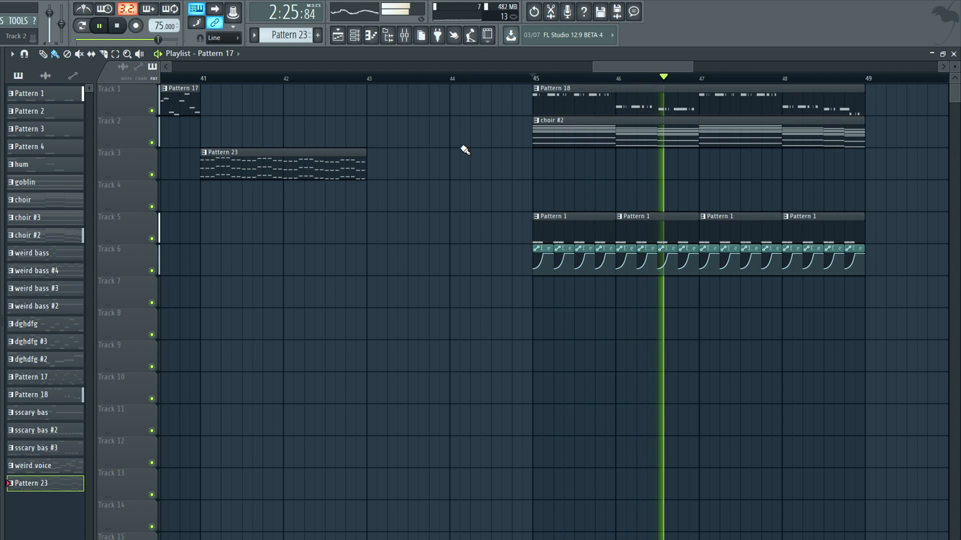
{"action": "key", "text": "space"}
Play the arrangement from bar 16 to hear the Pattern 3 and Pattern 2 kicks continuing alone after bar 17
{"action": "scroll", "coordinate": [564, 156], "scroll_direction": "down", "scroll_amount": 10}
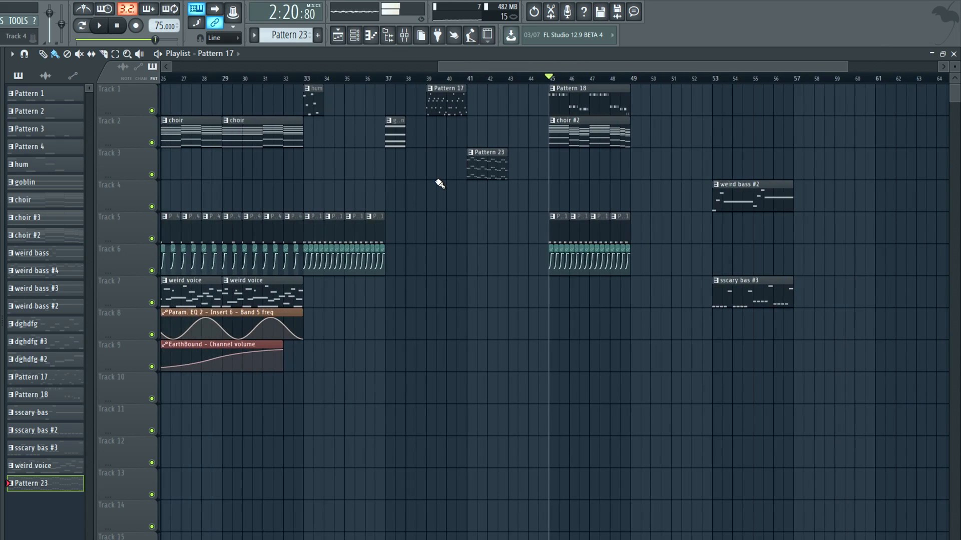
{"action": "scroll", "coordinate": [404, 184], "scroll_direction": "up", "scroll_amount": 5}
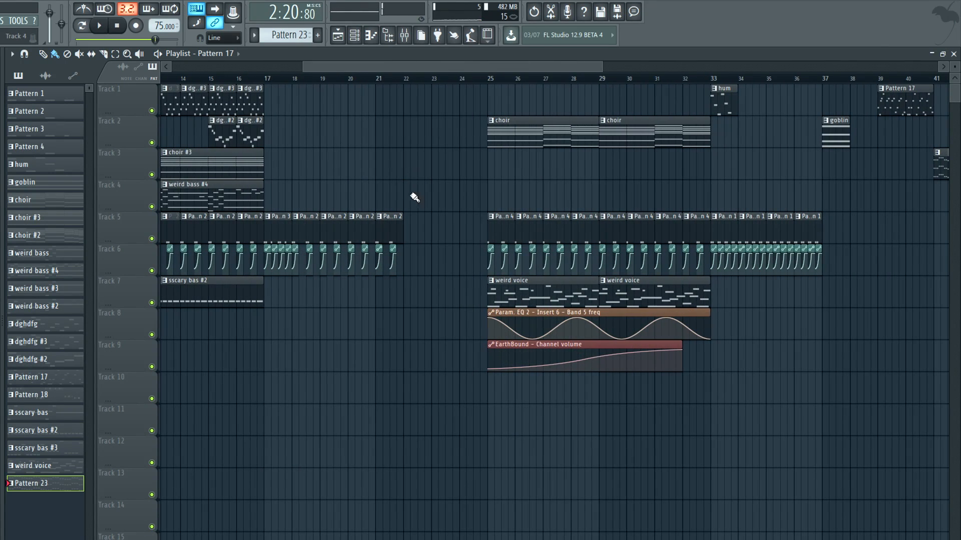
{"action": "scroll", "coordinate": [433, 238], "scroll_direction": "down", "scroll_amount": 1}
{"action": "scroll", "coordinate": [433, 238], "scroll_direction": "down", "scroll_amount": 1}
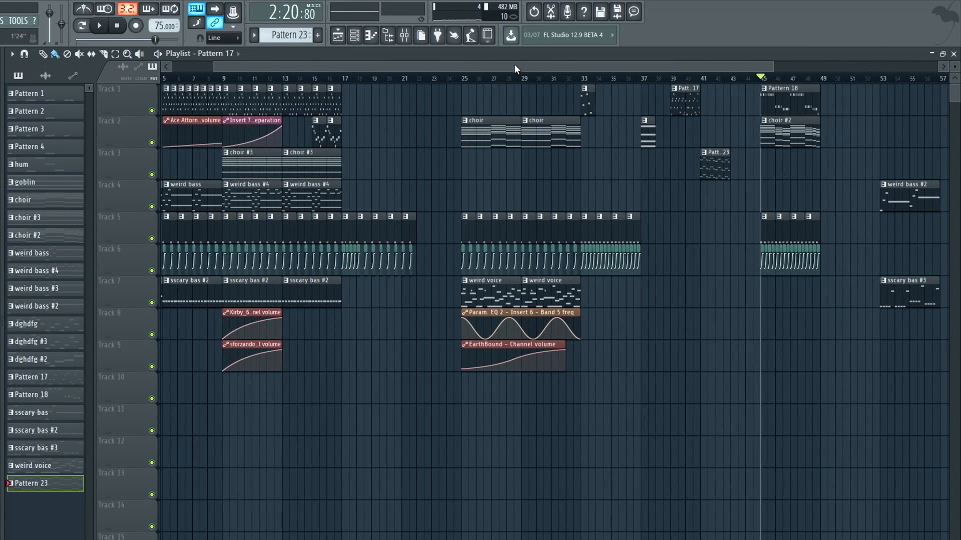
{"action": "scroll", "coordinate": [457, 161], "scroll_direction": "down", "scroll_amount": 4}
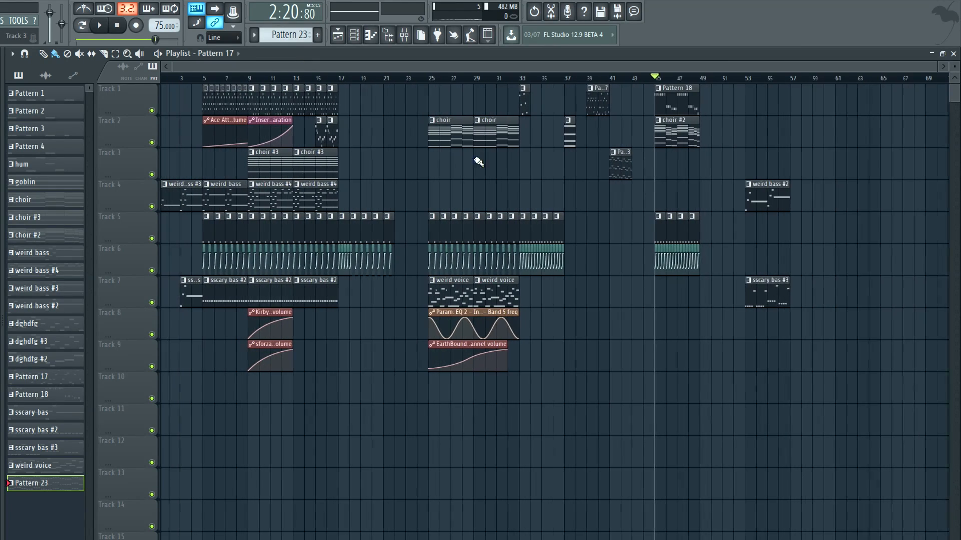
{"action": "scroll", "coordinate": [461, 150], "scroll_direction": "up", "scroll_amount": 5}
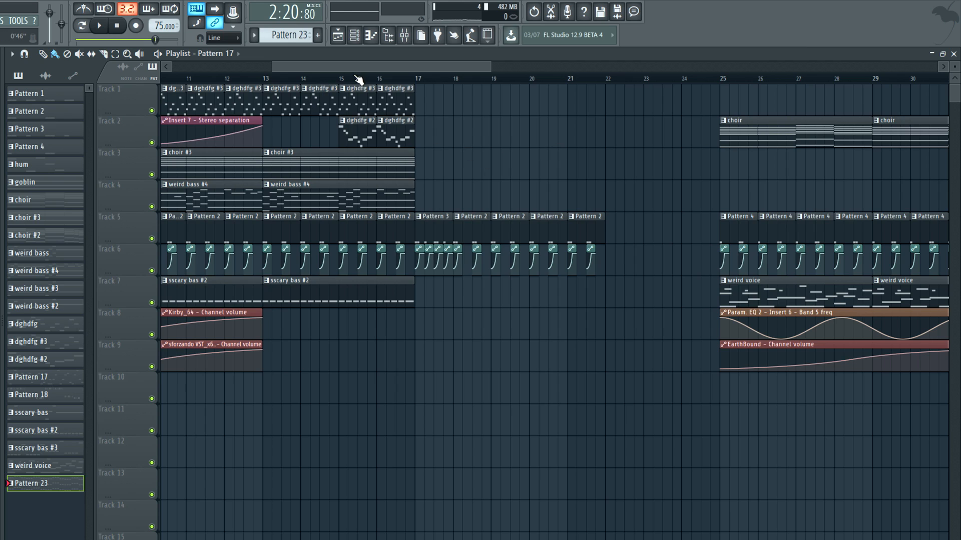
{"action": "left_click", "coordinate": [381, 81]}
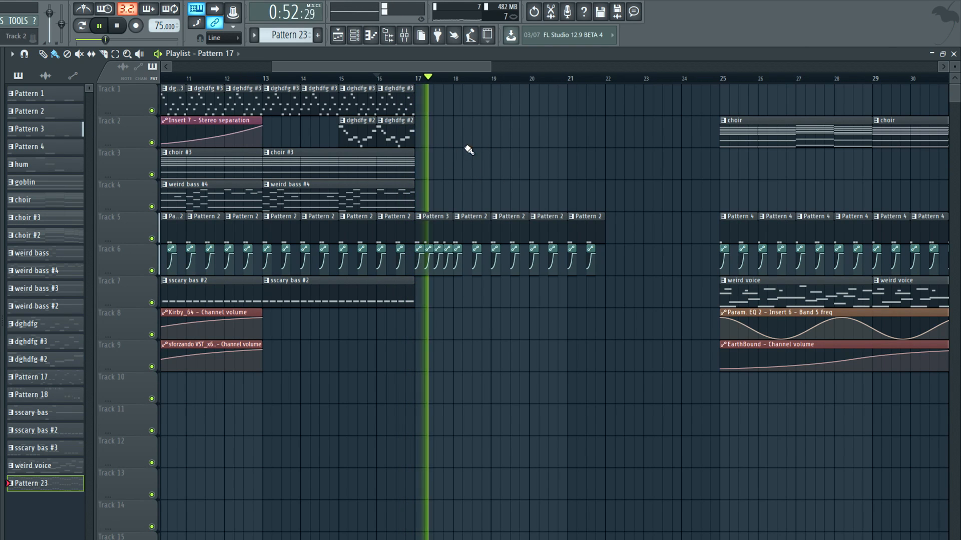
{"action": "scroll", "coordinate": [463, 186], "scroll_direction": "up", "scroll_amount": 3}
{"action": "scroll", "coordinate": [459, 186], "scroll_direction": "up", "scroll_amount": 1}
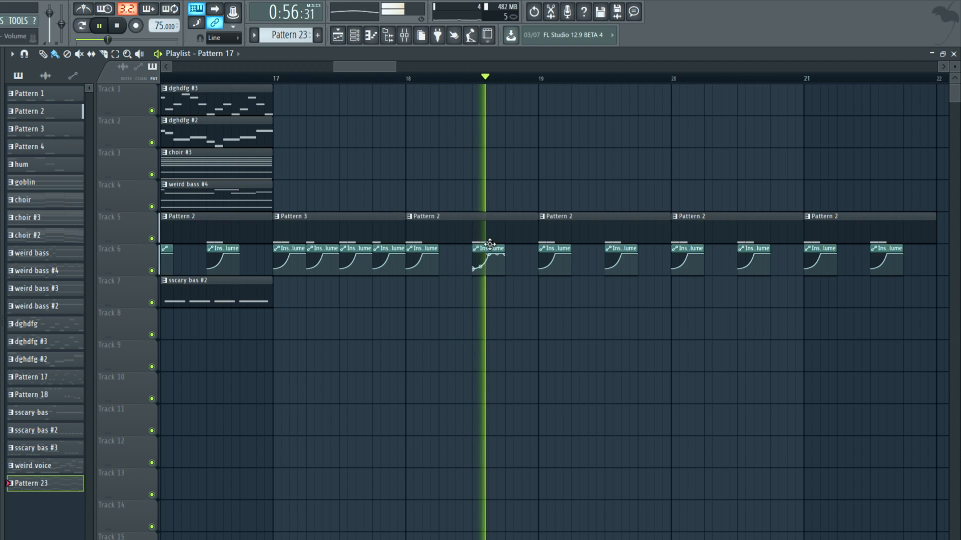
{"action": "key", "text": "space"}
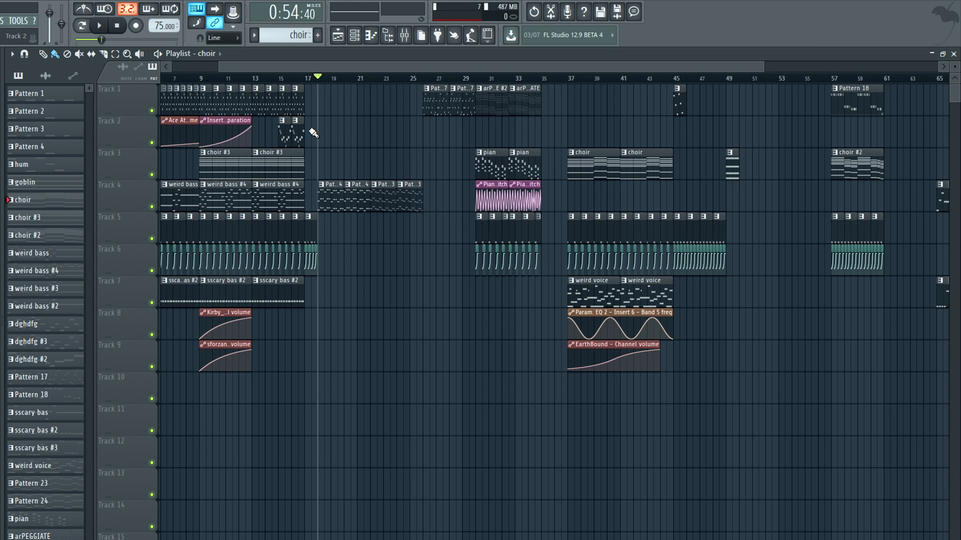
Play the revised arrangement from the middle of bar 16, through Pattern 3, into the Pattern 24 clips at bar 18
{"action": "scroll", "coordinate": [313, 132], "scroll_direction": "up", "scroll_amount": 3}
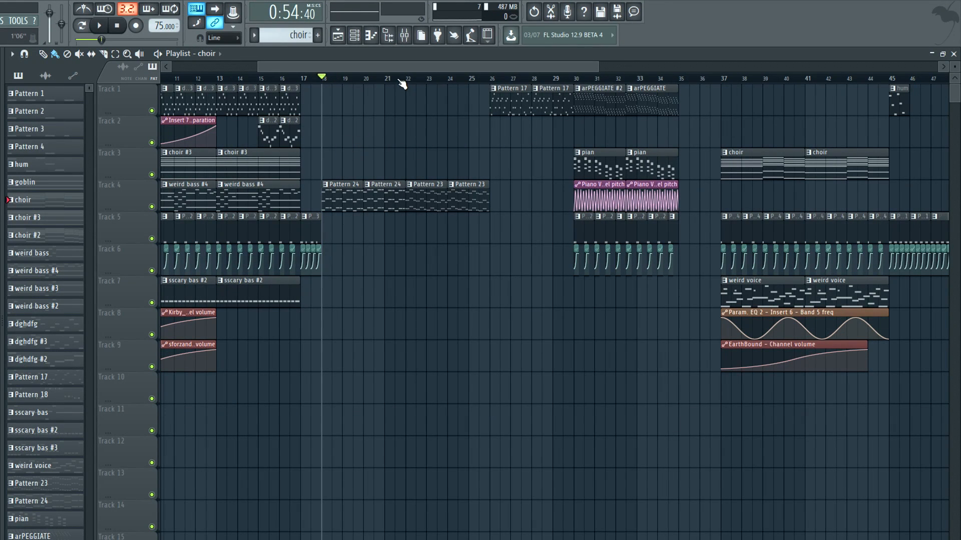
{"action": "scroll", "coordinate": [402, 80], "scroll_direction": "up", "scroll_amount": 3}
{"action": "left_click", "coordinate": [311, 78]}
{"action": "key", "text": "space"}
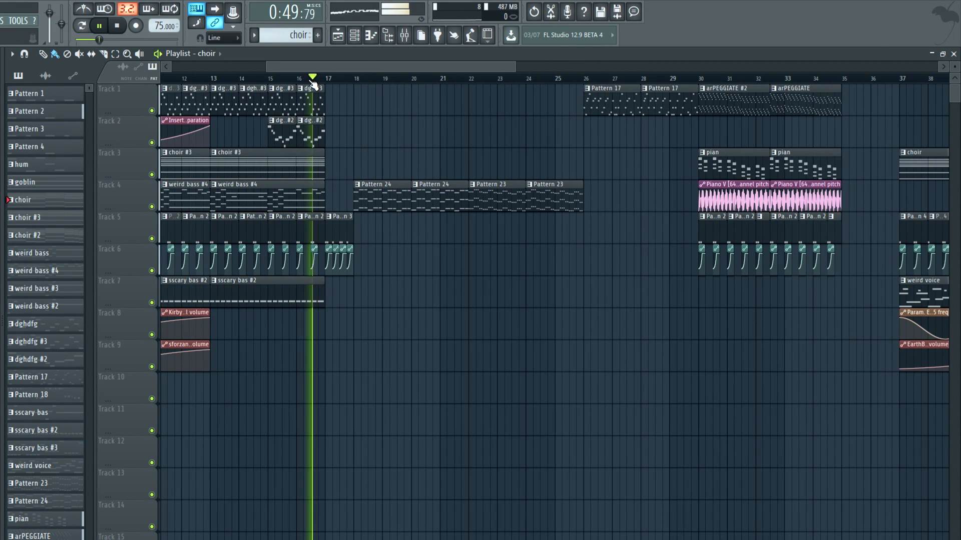
{"action": "scroll", "coordinate": [324, 151], "scroll_direction": "up", "scroll_amount": 2}
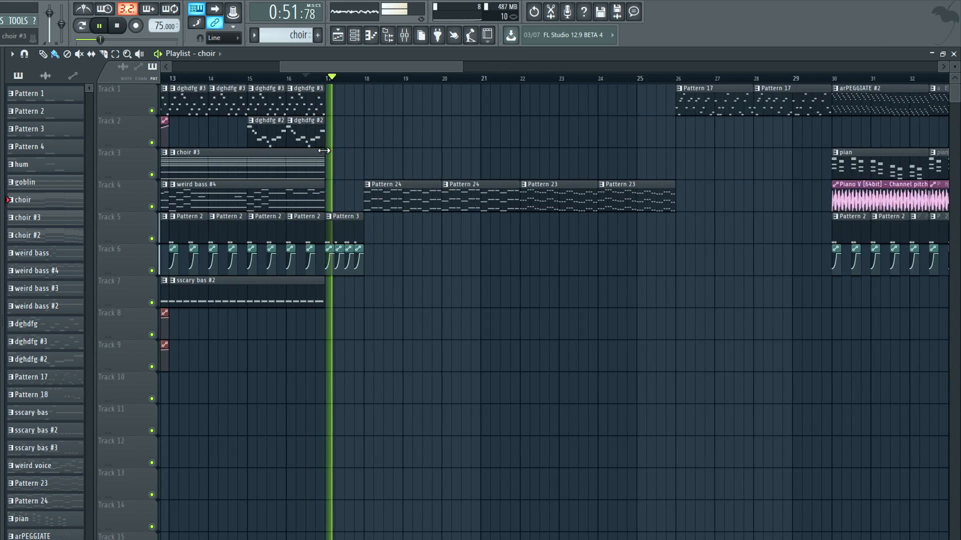
{"action": "scroll", "coordinate": [375, 150], "scroll_direction": "up", "scroll_amount": 2}
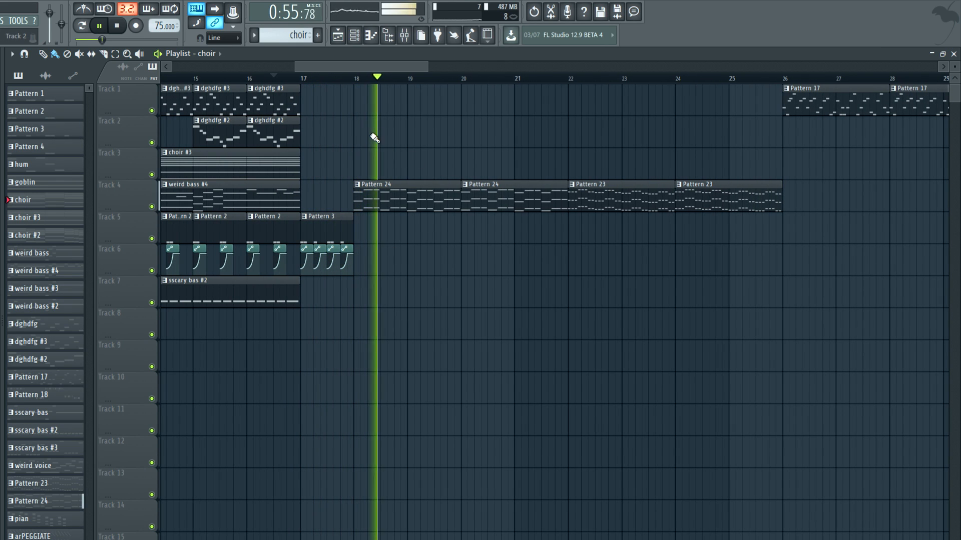
Continue playback through the first Pattern 24 clip after bar 18, and stop it
{"action": "left_click_drag", "start_coordinate": [385, 62], "coordinate": [429, 53]}
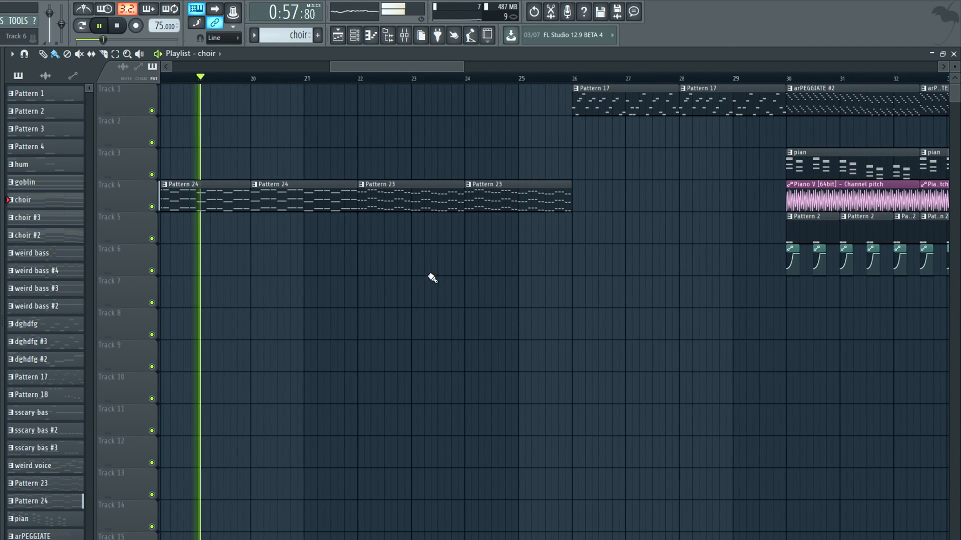
{"action": "scroll", "coordinate": [425, 347], "scroll_direction": "down", "scroll_amount": 2}
{"action": "scroll", "coordinate": [355, 333], "scroll_direction": "up", "scroll_amount": 2}
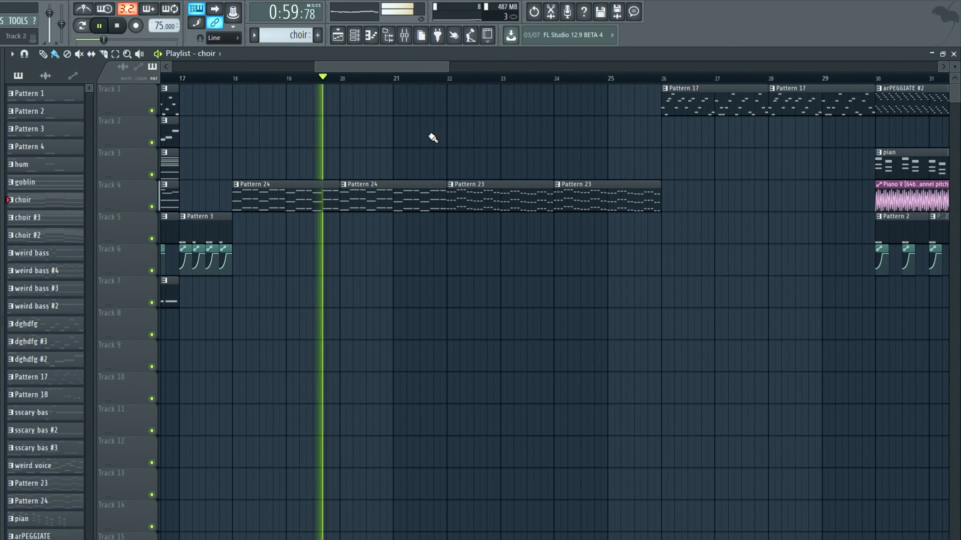
{"action": "key", "text": "space"}
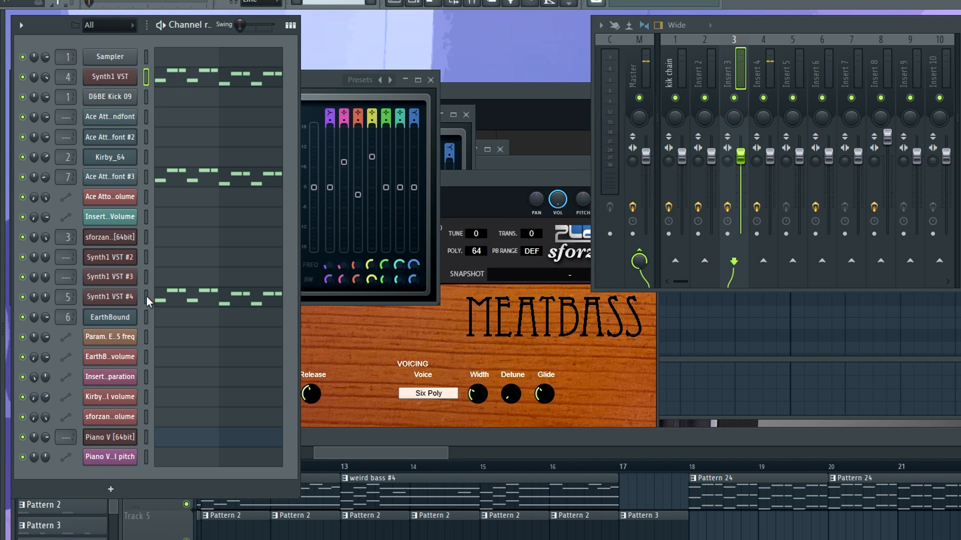
Inspect the Synth1 VST #4 and Ace Attorney Soundfont #3 instruments that play Pattern 24
{"action": "left_click", "coordinate": [120, 298]}
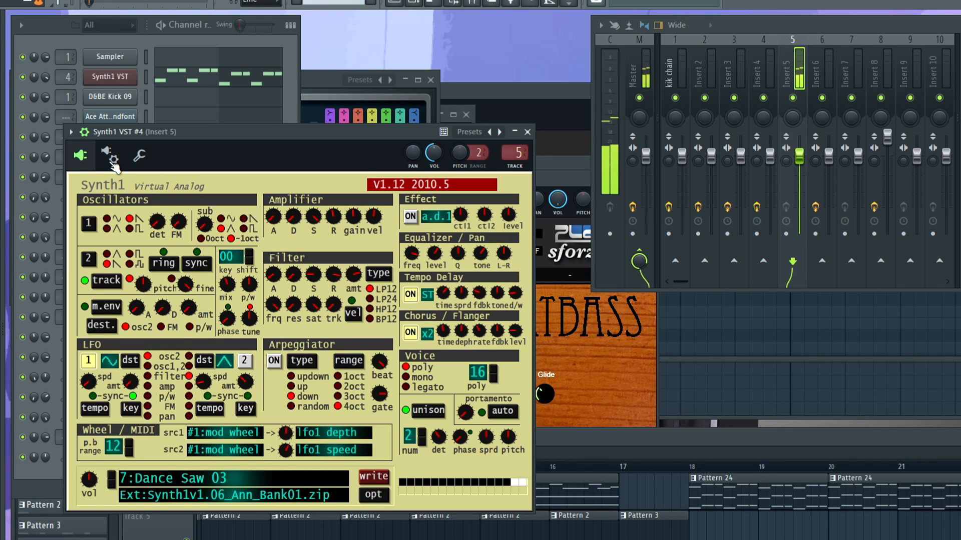
{"action": "key", "text": "F6"}
{"action": "left_click", "coordinate": [132, 180]}
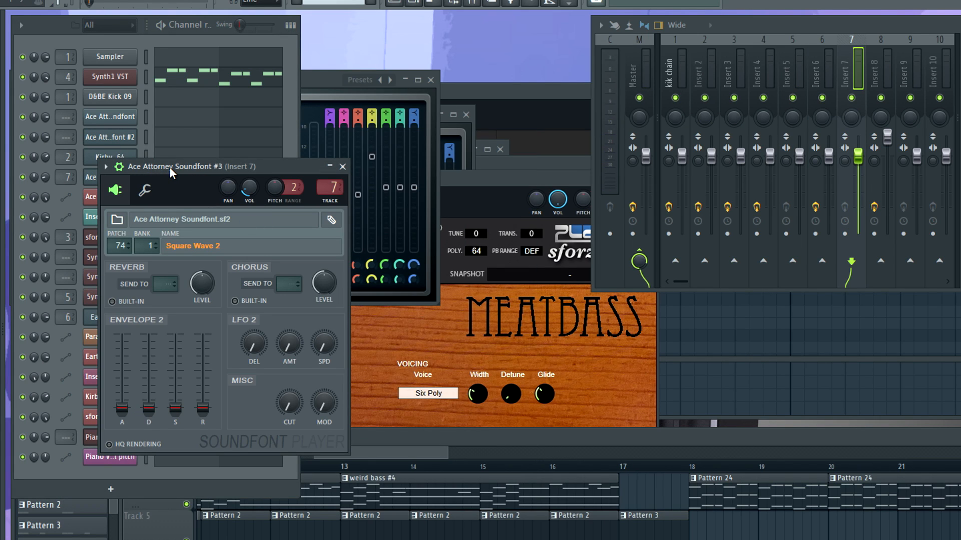
{"action": "left_click", "coordinate": [53, 38]}
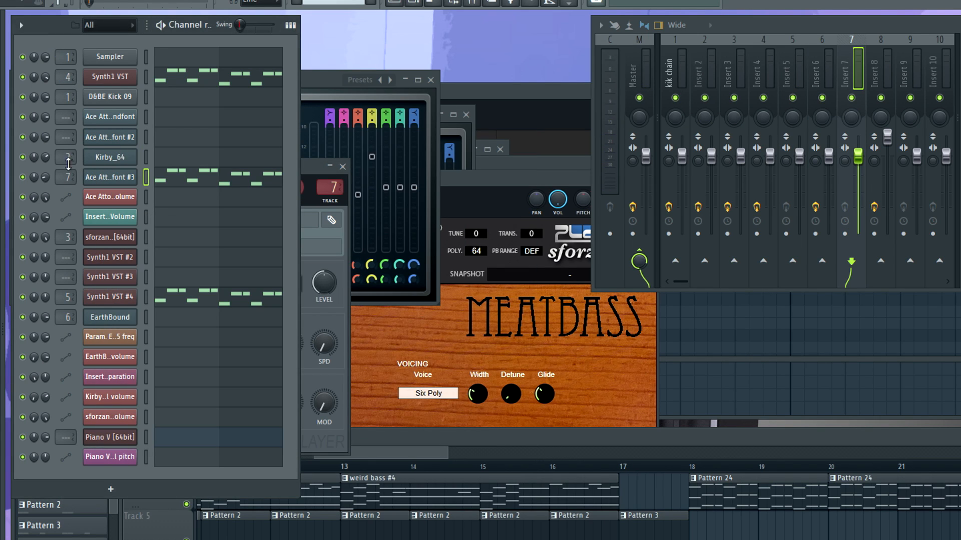
Play Pattern 24 with the Ace Attorney Soundfont #3 channel muted, and play it again with the channel enabled
{"action": "right_click", "coordinate": [29, 183]}
{"action": "left_click", "coordinate": [42, 186]}
{"action": "key", "text": "space"}
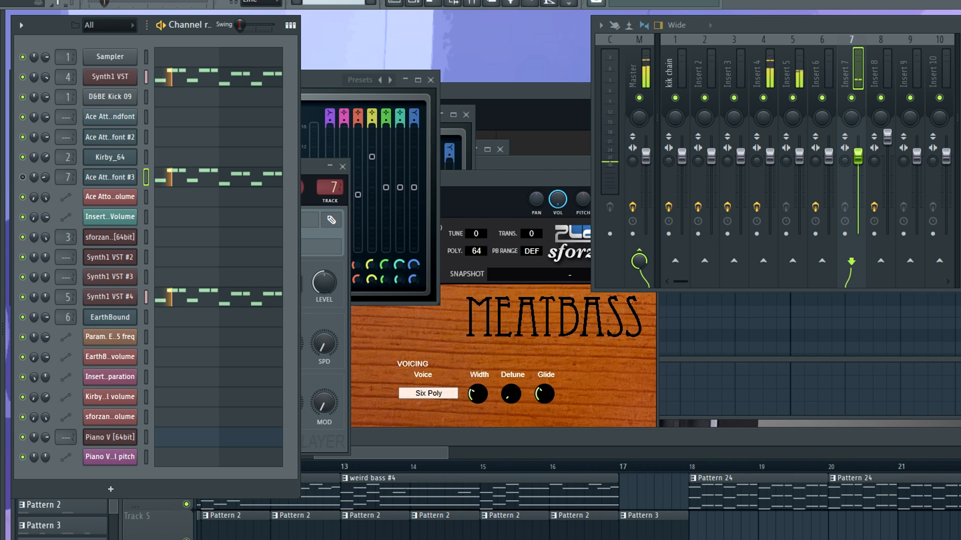
{"action": "key", "text": "space"}
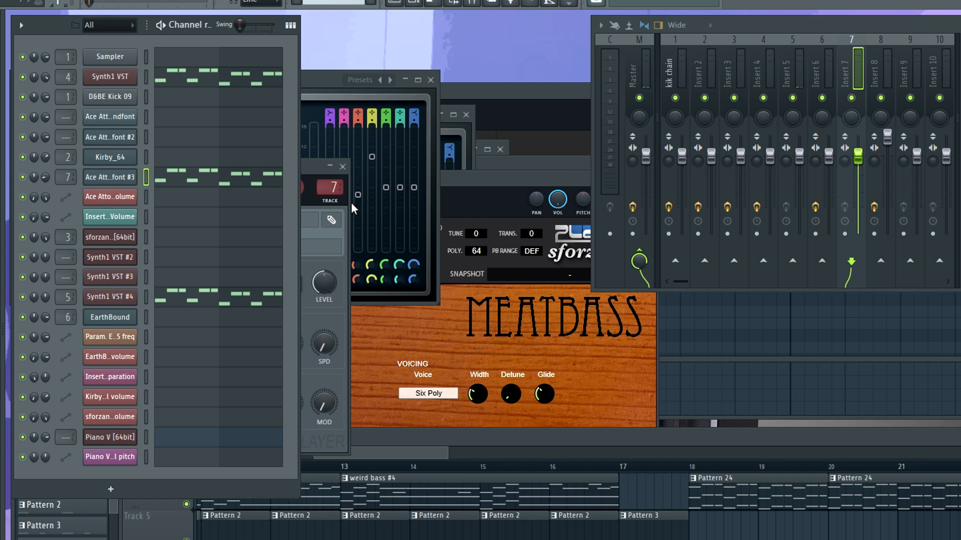
{"action": "key", "text": "space"}
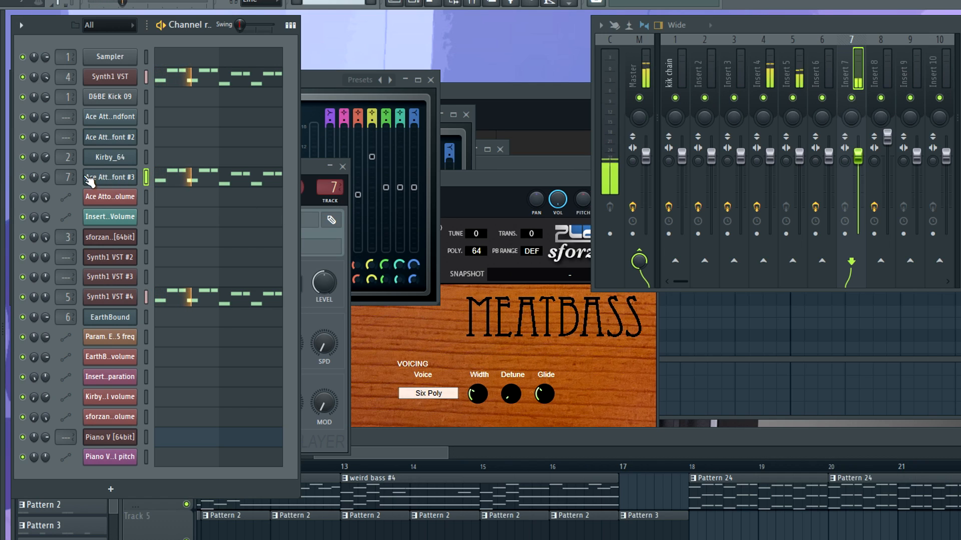
{"action": "key", "text": "space"}
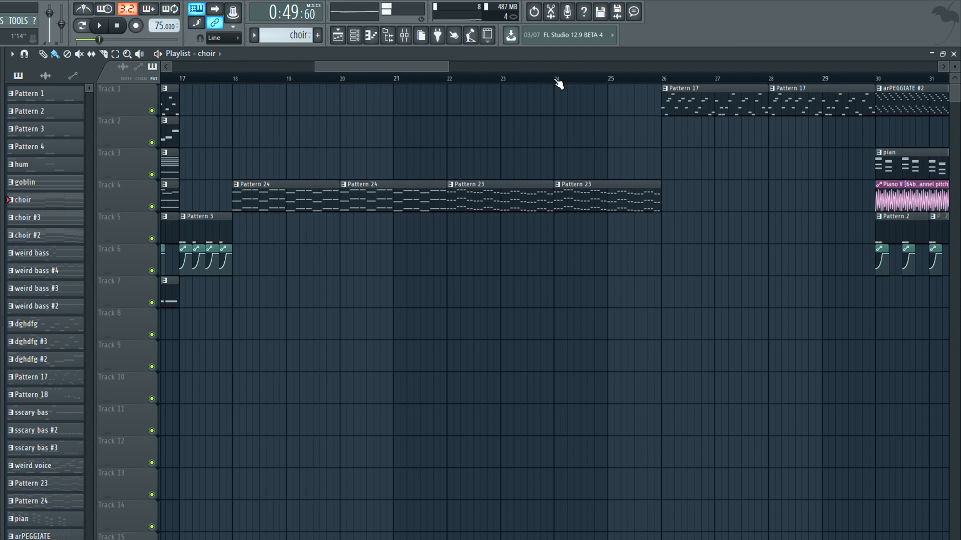
Place the playback position at bar 24 and look over the Pattern 24 and Pattern 23 clips on Track 4
{"action": "left_click", "coordinate": [555, 78]}
{"action": "scroll", "coordinate": [635, 332], "scroll_direction": "down", "scroll_amount": 3}
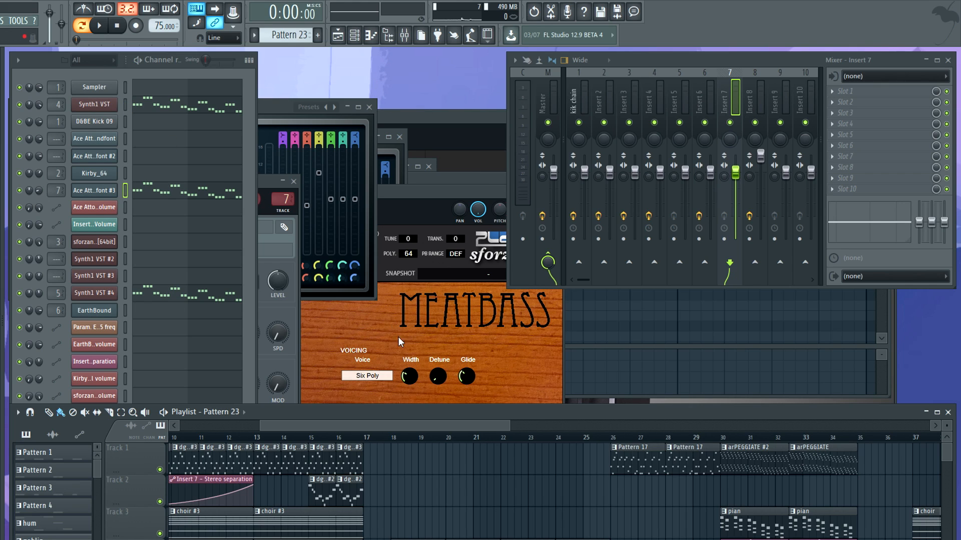
{"action": "scroll", "coordinate": [532, 470], "scroll_direction": "down", "scroll_amount": 2}
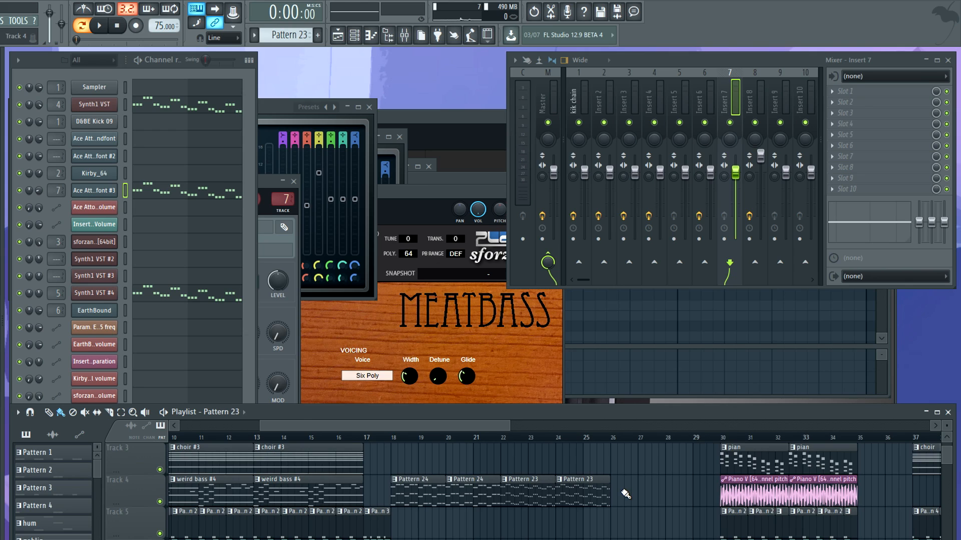
{"action": "scroll", "coordinate": [581, 474], "scroll_direction": "up", "scroll_amount": 2}
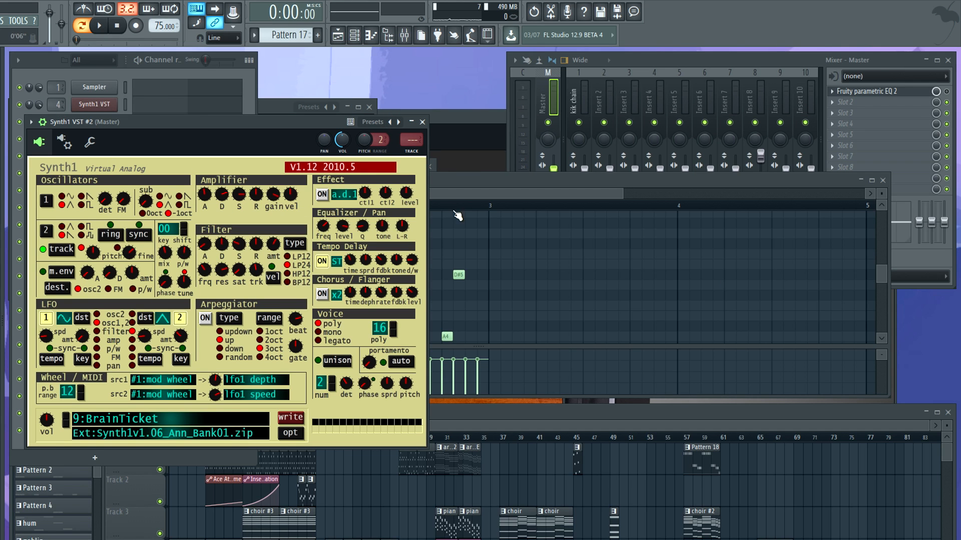
Examine and play Pattern 17's Synth1 VST #2 notes in the maximized piano roll
{"action": "left_click", "coordinate": [436, 191]}
{"action": "key", "text": "Return"}
{"action": "scroll", "coordinate": [322, 291], "scroll_direction": "up", "scroll_amount": 2}
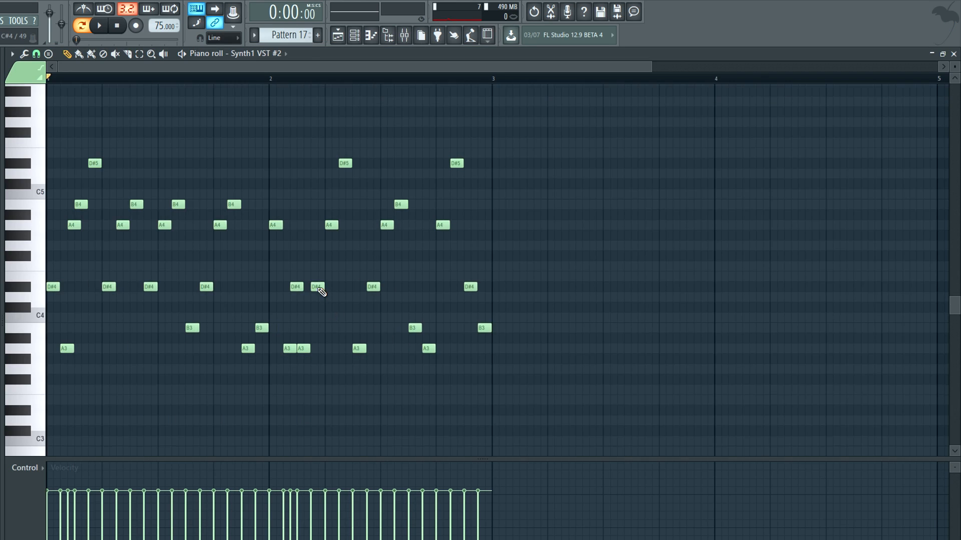
{"action": "scroll", "coordinate": [650, 337], "scroll_direction": "down", "scroll_amount": 3}
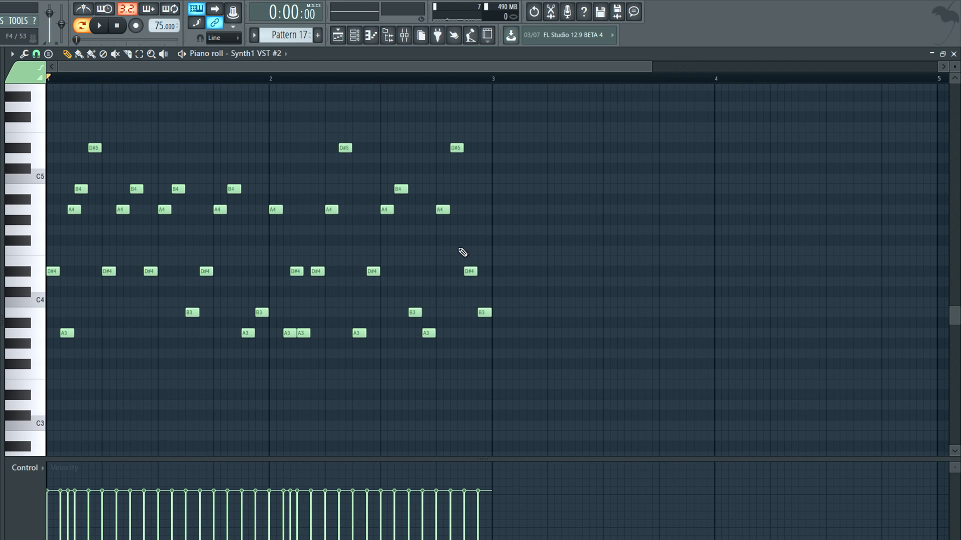
{"action": "key", "text": "space"}
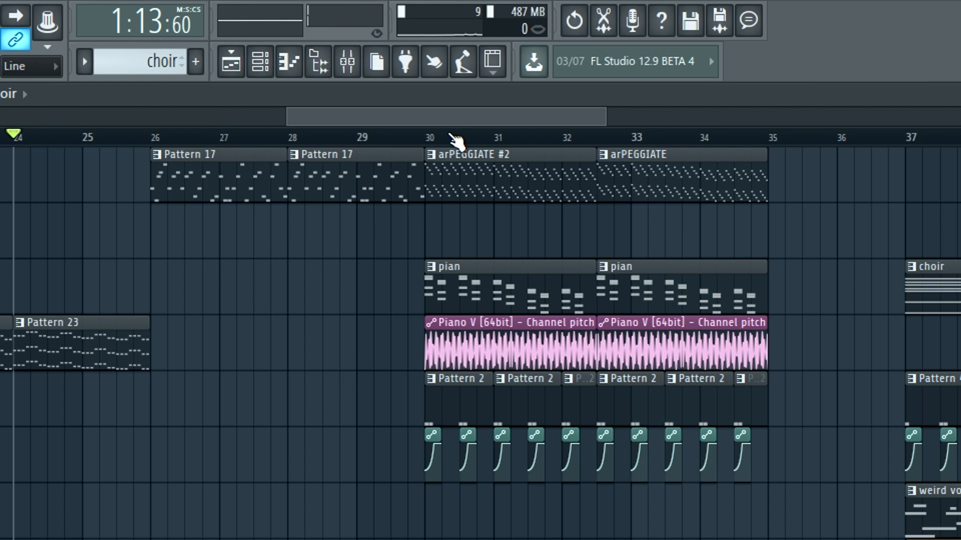
Play the arrangement from bar 30 to hear the arPEGGIATE #2 and pian clips over the Pattern 2 kicks
{"action": "left_click", "coordinate": [429, 137]}
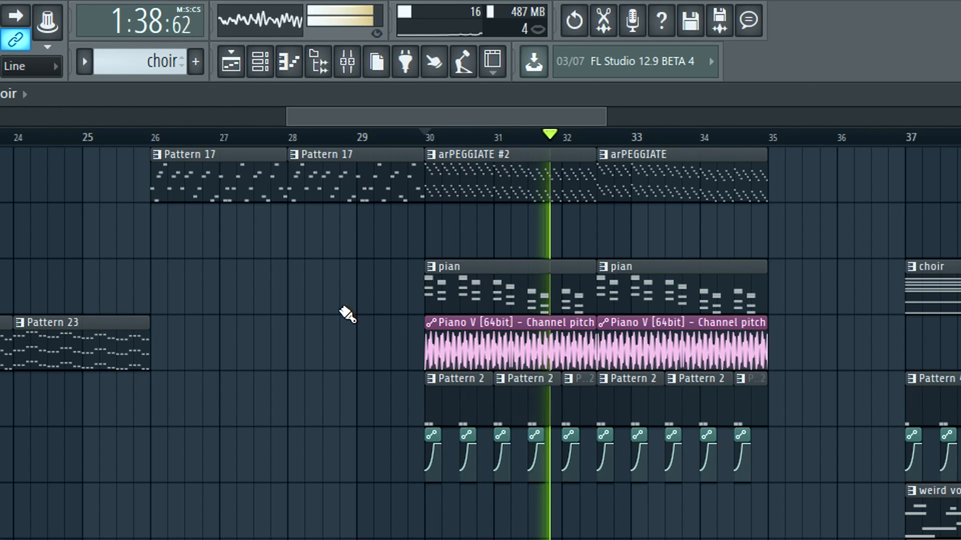
{"action": "left_click_drag", "start_coordinate": [397, 115], "coordinate": [482, 112]}
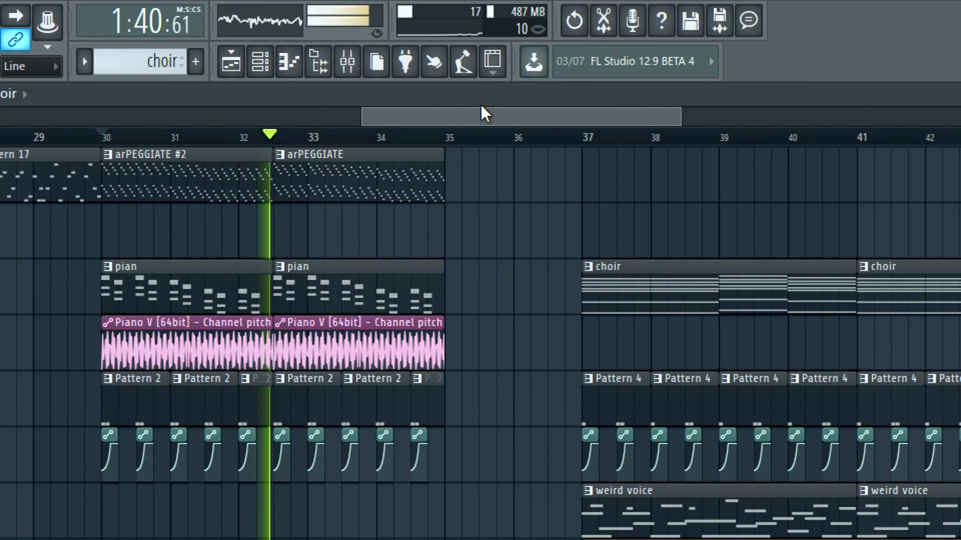
{"action": "key", "text": "space"}
Try shifting the second pian clip on Track 3 and resizing the first one, and undo the clip changes
{"action": "scroll", "coordinate": [21, 272], "scroll_direction": "up", "scroll_amount": 3}
{"action": "scroll", "coordinate": [337, 262], "scroll_direction": "up", "scroll_amount": 2}
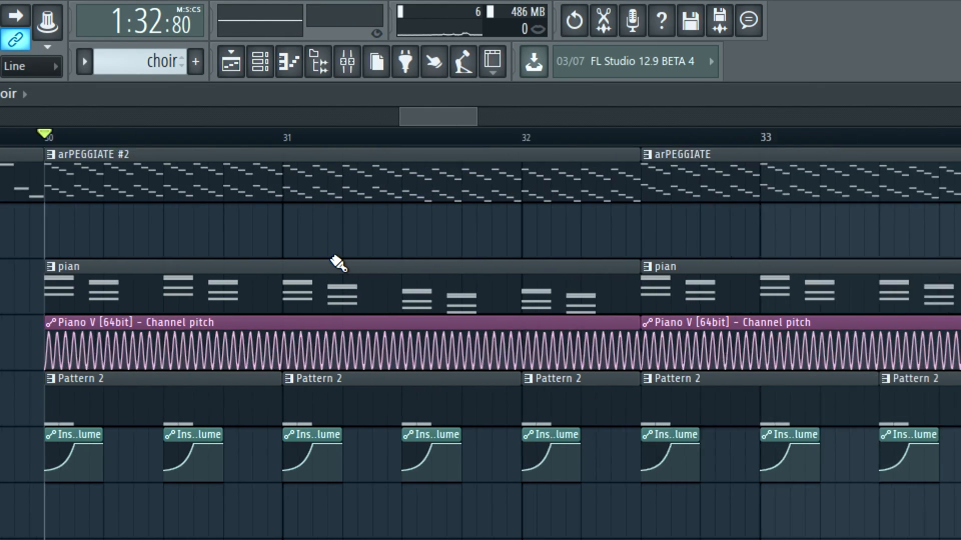
{"action": "scroll", "coordinate": [201, 247], "scroll_direction": "down", "scroll_amount": 2}
{"action": "left_click_drag", "start_coordinate": [523, 277], "coordinate": [627, 290]}
{"action": "key", "text": "ctrl+z"}
{"action": "left_click_drag", "start_coordinate": [507, 280], "coordinate": [595, 279]}
{"action": "key", "text": "ctrl+z"}
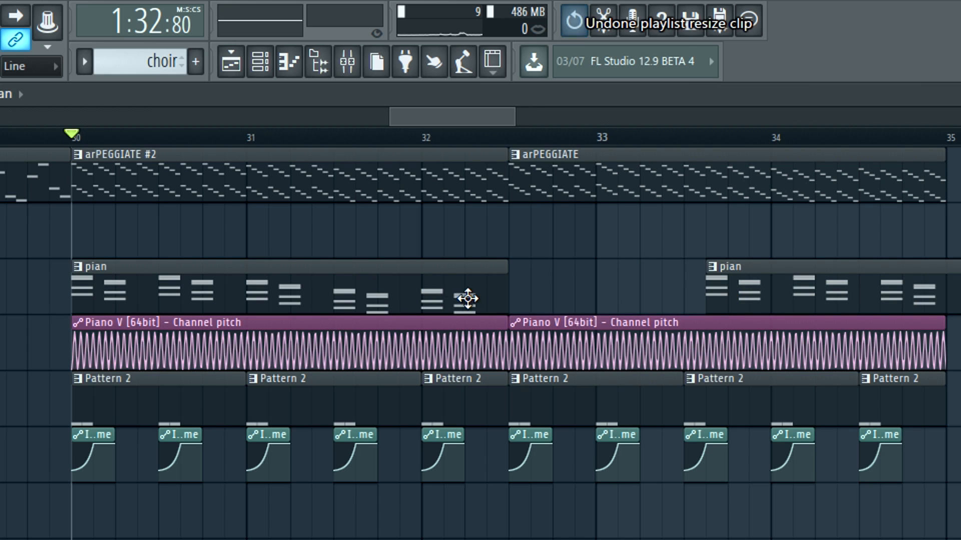
{"action": "key", "text": "ctrl+z"}
{"action": "scroll", "coordinate": [811, 515], "scroll_direction": "down", "scroll_amount": 1}
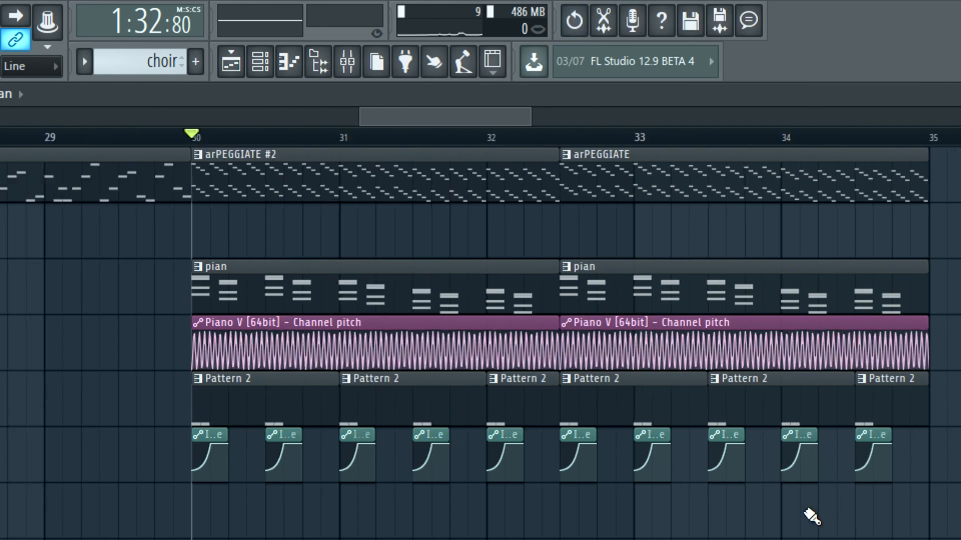
Play the arrangement from just before bar 35 to hear the arPEGGIATE and pian section end in the empty gap
{"action": "left_click_drag", "start_coordinate": [409, 109], "coordinate": [450, 115]}
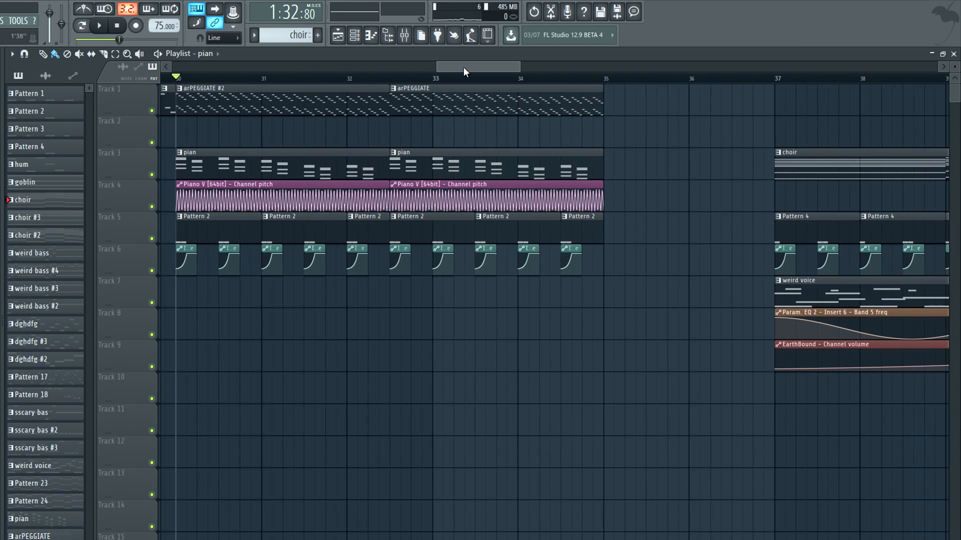
{"action": "left_click_drag", "start_coordinate": [463, 68], "coordinate": [485, 64]}
{"action": "scroll", "coordinate": [430, 258], "scroll_direction": "down", "scroll_amount": 3}
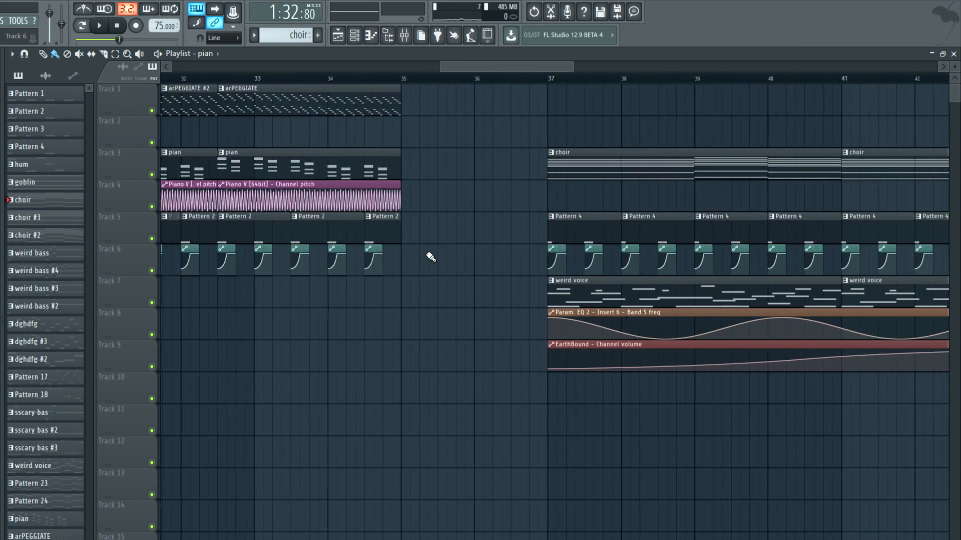
{"action": "left_click", "coordinate": [407, 80]}
{"action": "key", "text": "space"}
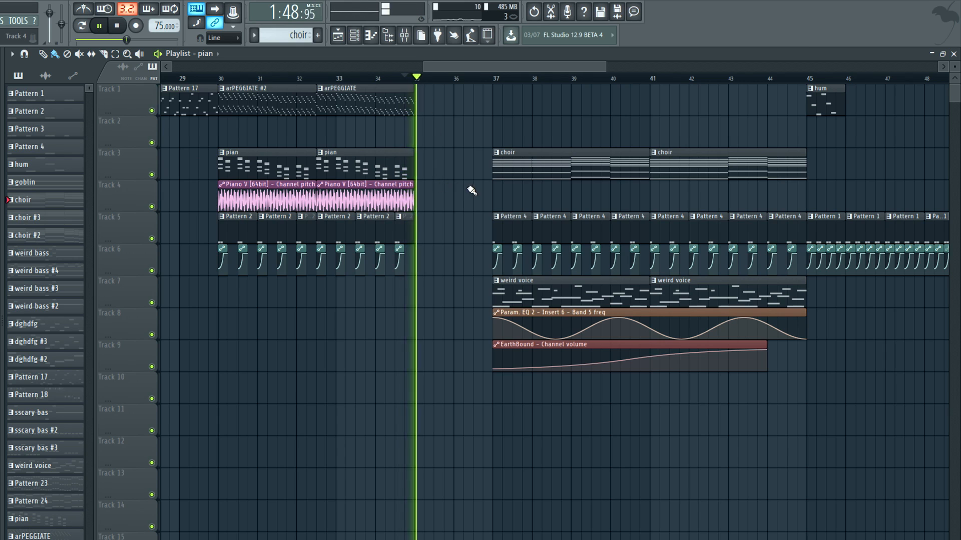
{"action": "scroll", "coordinate": [476, 188], "scroll_direction": "up", "scroll_amount": 2}
{"action": "key", "text": "space"}
Play the arrangement from bar 37 to hear the choir and weird voice clips over the Pattern 4 kicks
{"action": "left_click", "coordinate": [503, 80]}
{"action": "scroll", "coordinate": [536, 75], "scroll_direction": "right", "scroll_amount": 4}
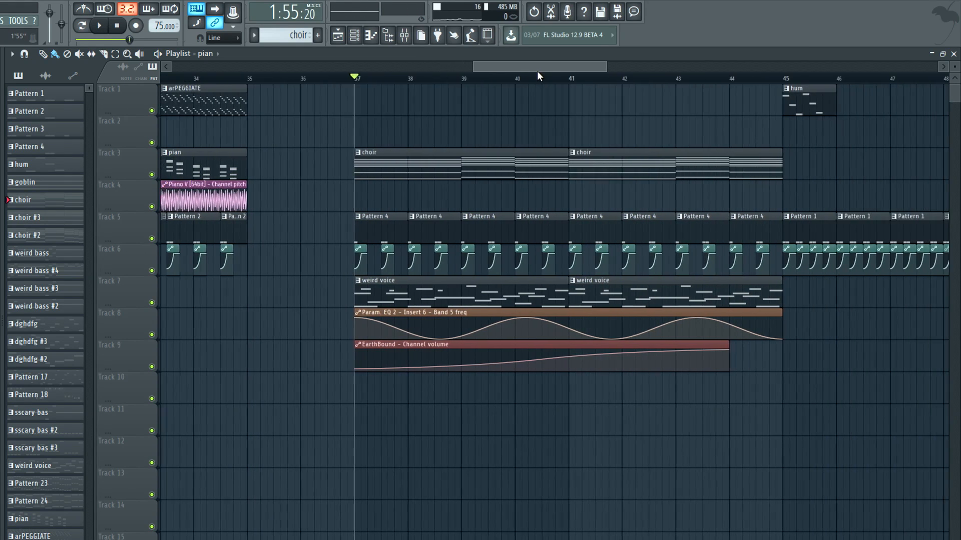
{"action": "key", "text": "space"}
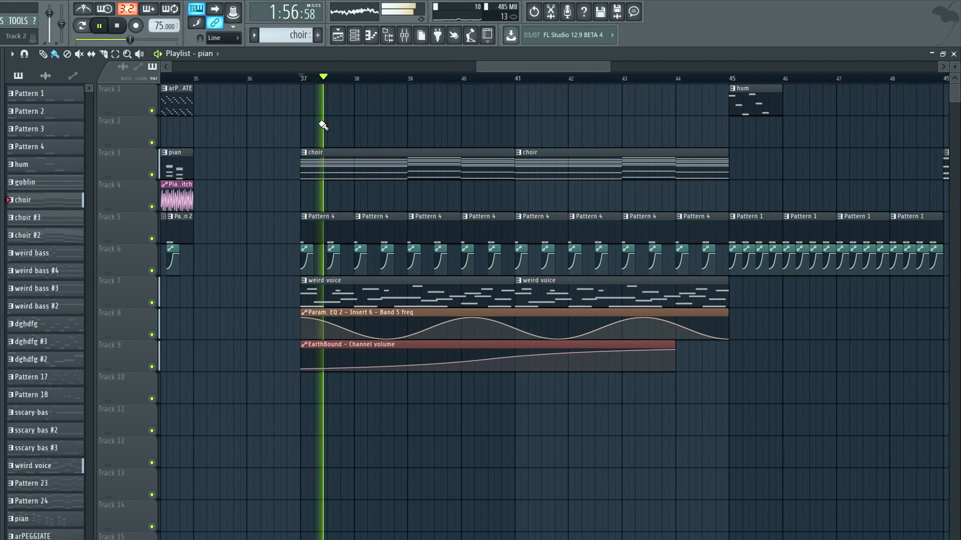
{"action": "key", "text": "space"}
Survey the clips up to bar 69 and play from the middle of bar 59, within Pattern 18 and choir #2
{"action": "scroll", "coordinate": [731, 296], "scroll_direction": "down", "scroll_amount": 5}
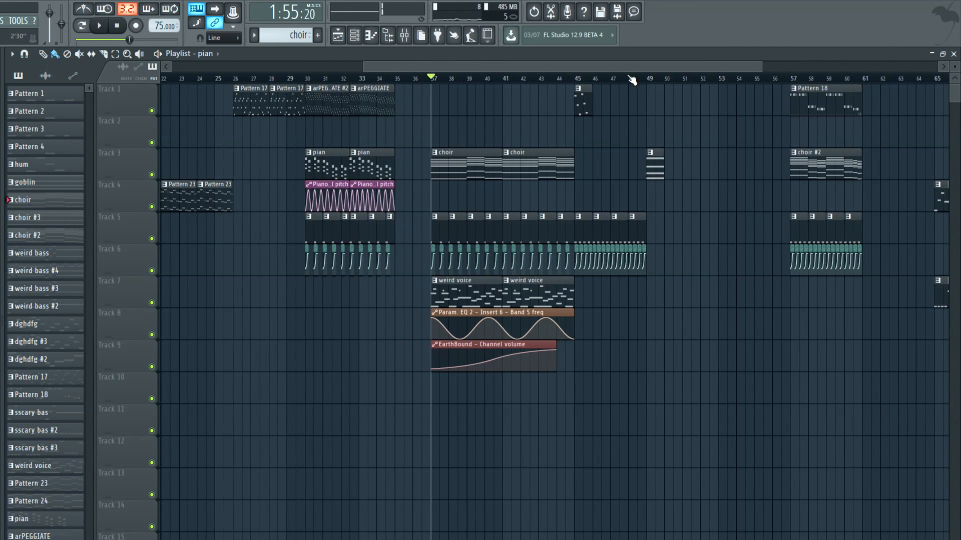
{"action": "scroll", "coordinate": [894, 231], "scroll_direction": "right", "scroll_amount": 8}
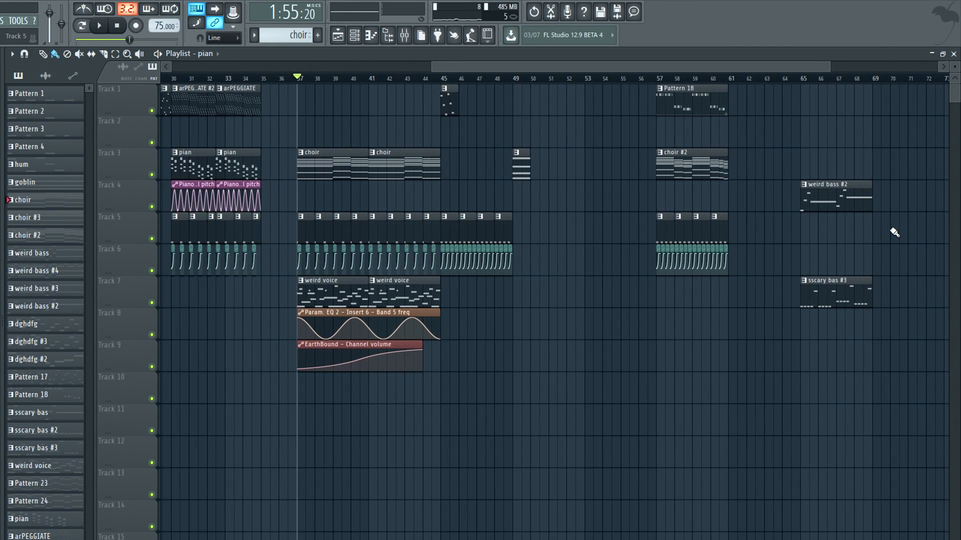
{"action": "left_click", "coordinate": [700, 78]}
{"action": "scroll", "coordinate": [633, 64], "scroll_direction": "left", "scroll_amount": 1}
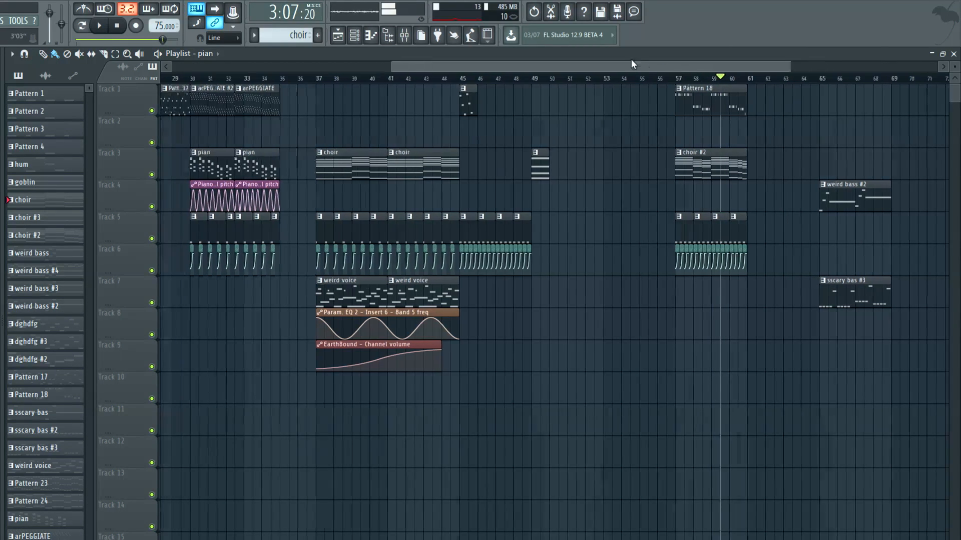
Play the arrangement from just after bar 29, through the end of Pattern 17, into the arPEGGIATE #2 section at bar 30
{"action": "scroll", "coordinate": [633, 64], "scroll_direction": "left", "scroll_amount": 20}
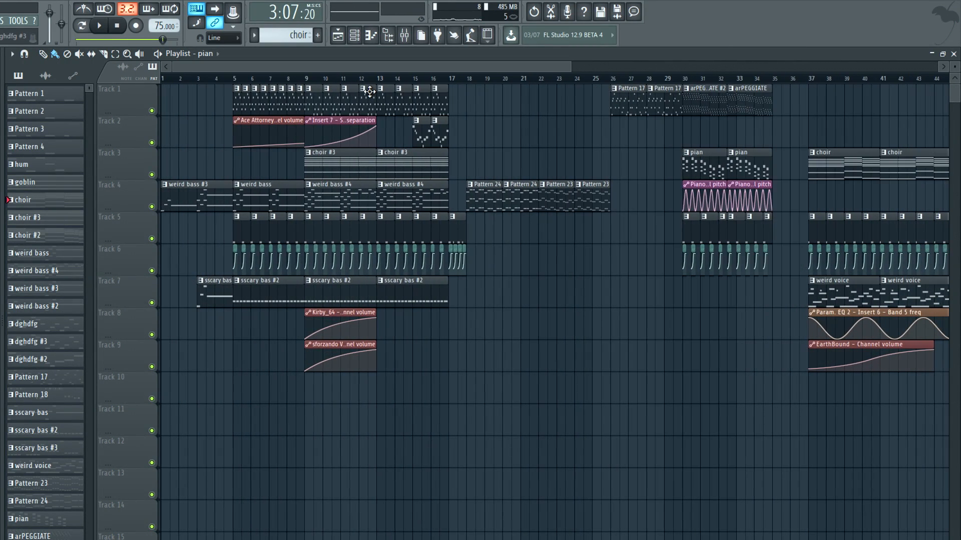
{"action": "scroll", "coordinate": [386, 73], "scroll_direction": "right", "scroll_amount": 1}
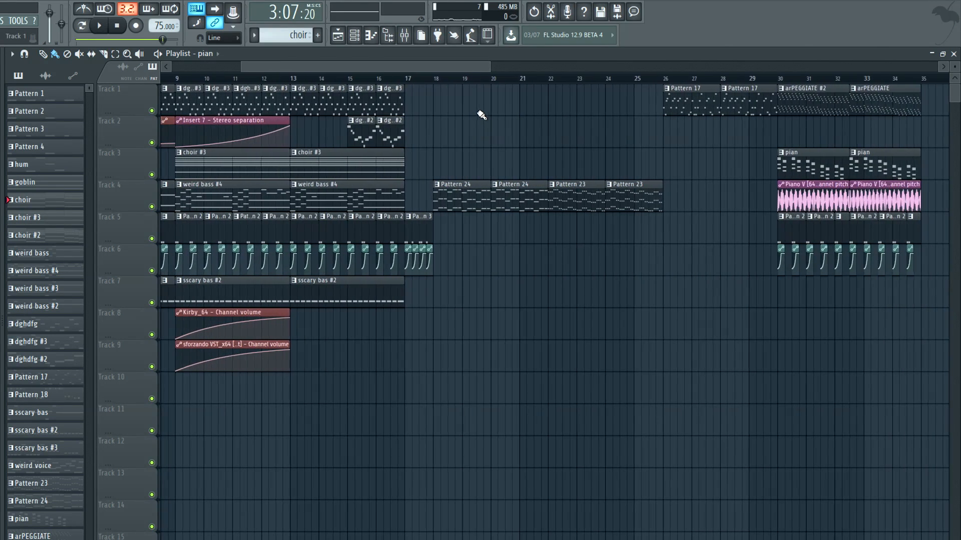
{"action": "scroll", "coordinate": [494, 62], "scroll_direction": "up", "scroll_amount": 3}
{"action": "left_click_drag", "start_coordinate": [529, 65], "coordinate": [566, 73]}
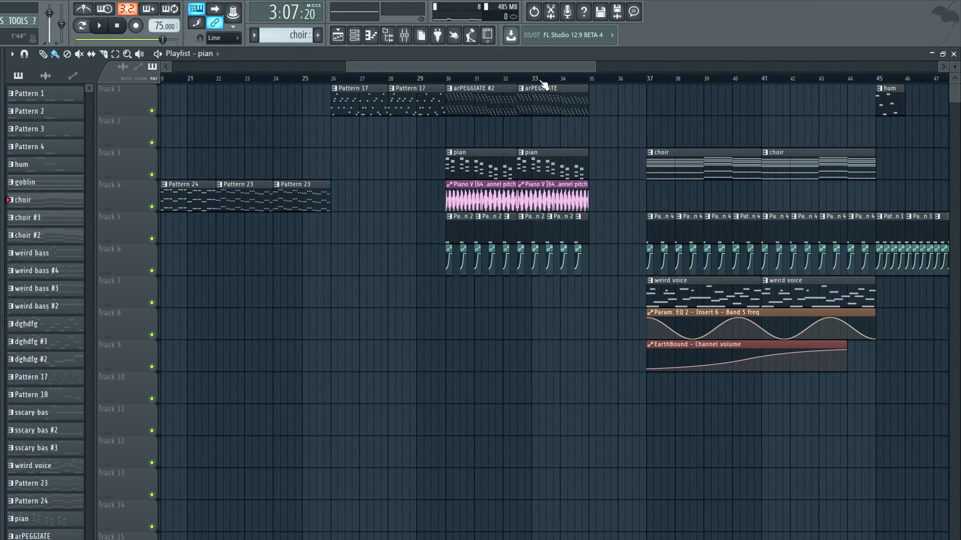
{"action": "left_click", "coordinate": [425, 79]}
{"action": "key", "text": "space"}
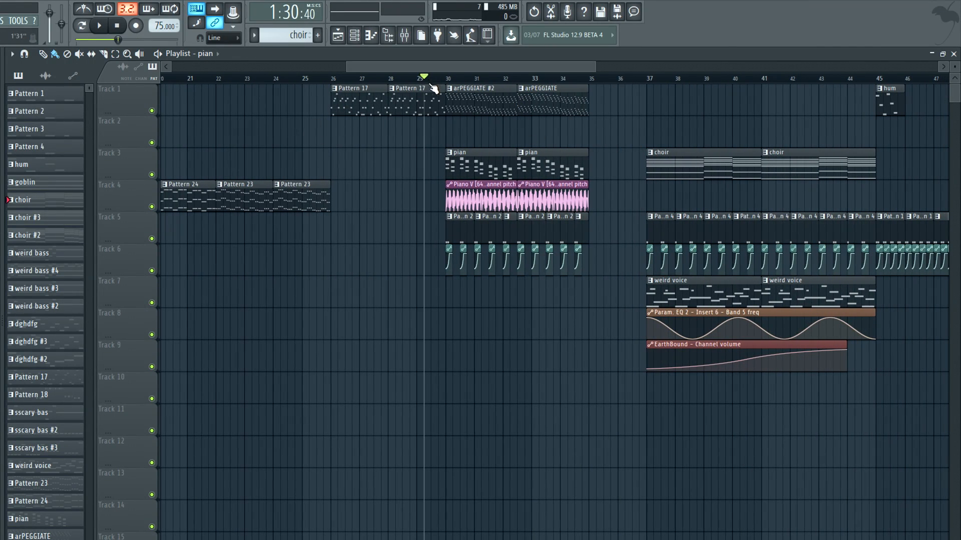
{"action": "scroll", "coordinate": [422, 124], "scroll_direction": "up", "scroll_amount": 1}
{"action": "scroll", "coordinate": [421, 124], "scroll_direction": "up", "scroll_amount": 1}
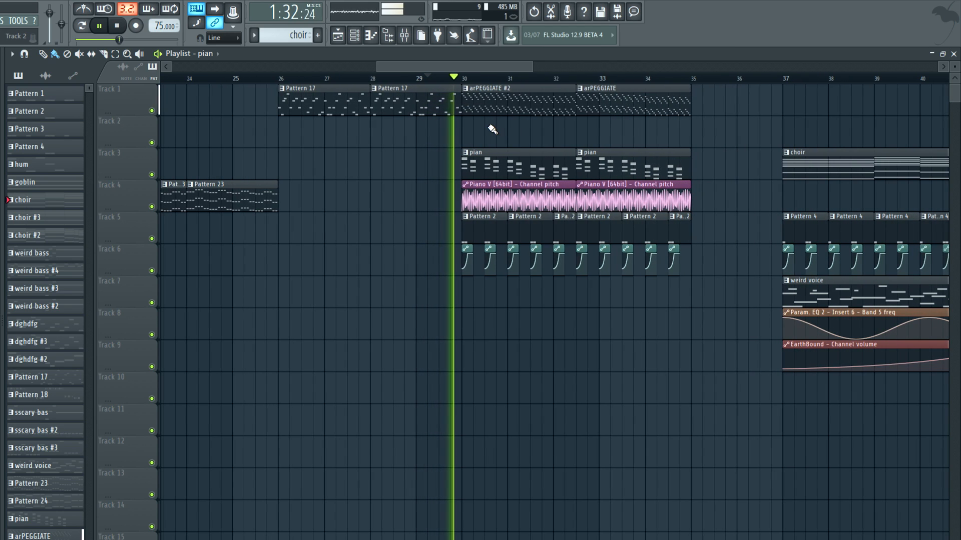
{"action": "key", "text": "space"}
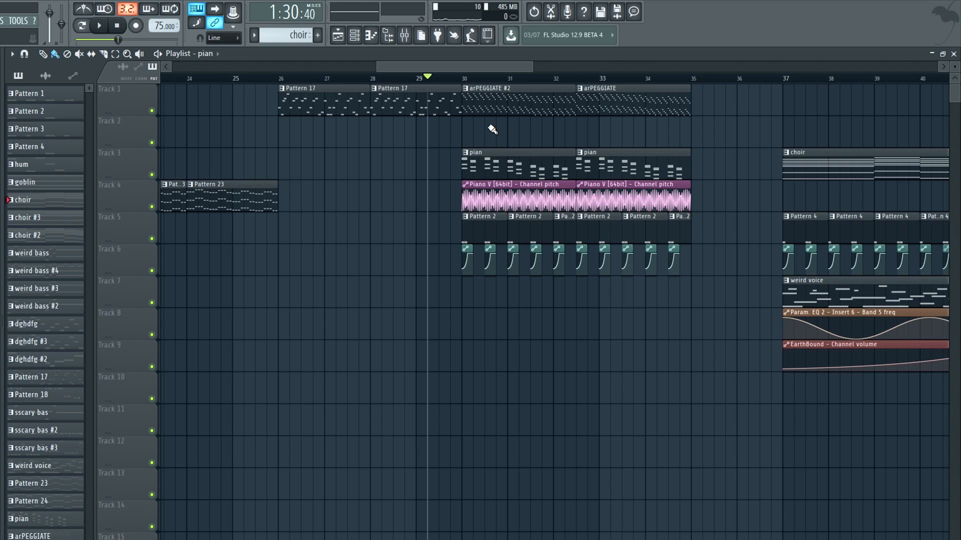
Try an extra pian clip on Track 3 ending at bar 30 and play it under the end of Pattern 17
{"action": "scroll", "coordinate": [407, 146], "scroll_direction": "up", "scroll_amount": 2}
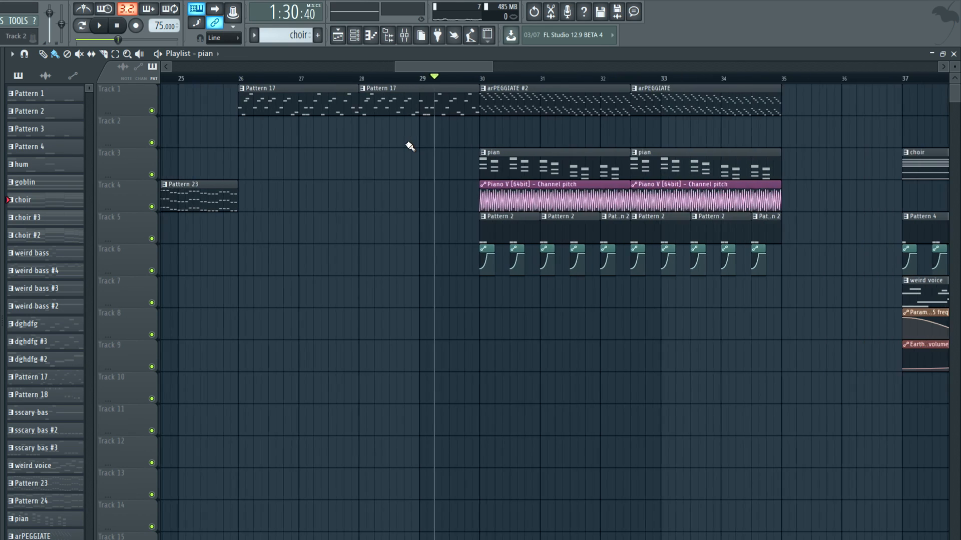
{"action": "mouse_move", "coordinate": [261, 172]}
{"action": "left_mouse_down"}
{"action": "mouse_move", "coordinate": [318, 171]}
{"action": "mouse_move", "coordinate": [310, 170]}
{"action": "left_mouse_up"}
{"action": "key", "text": "space"}
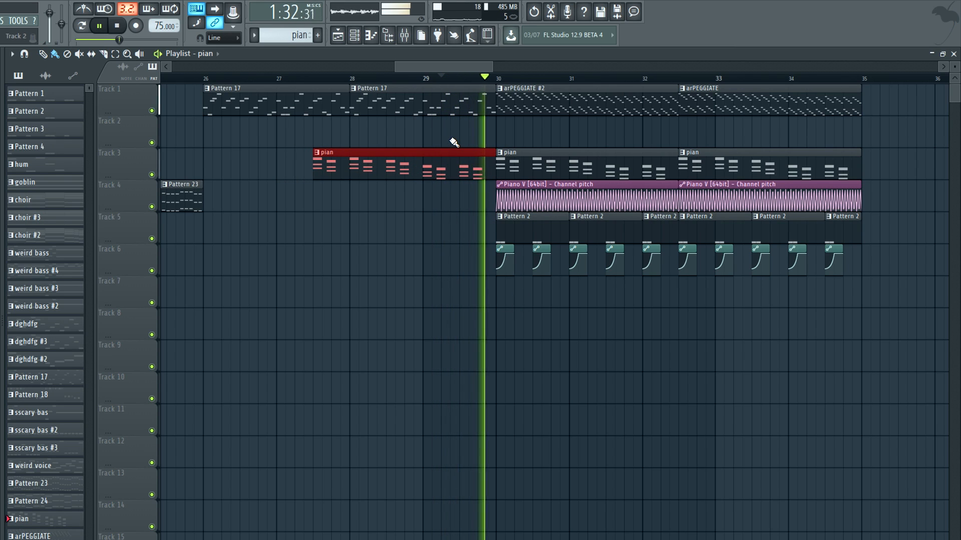
{"action": "key", "text": "space"}
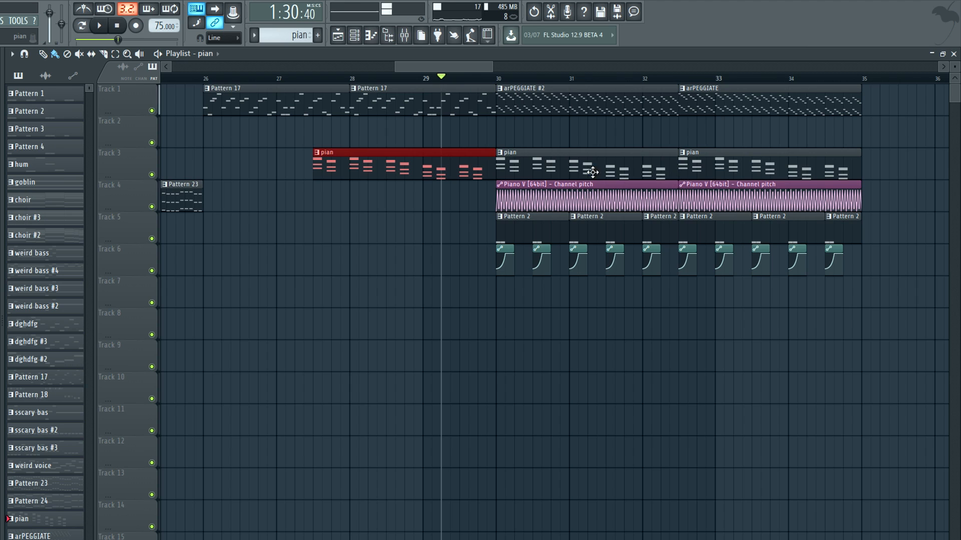
Delete the extra pian clip that leads up to bar 30 on Track 3
{"action": "scroll", "coordinate": [568, 144], "scroll_direction": "up", "scroll_amount": 2}
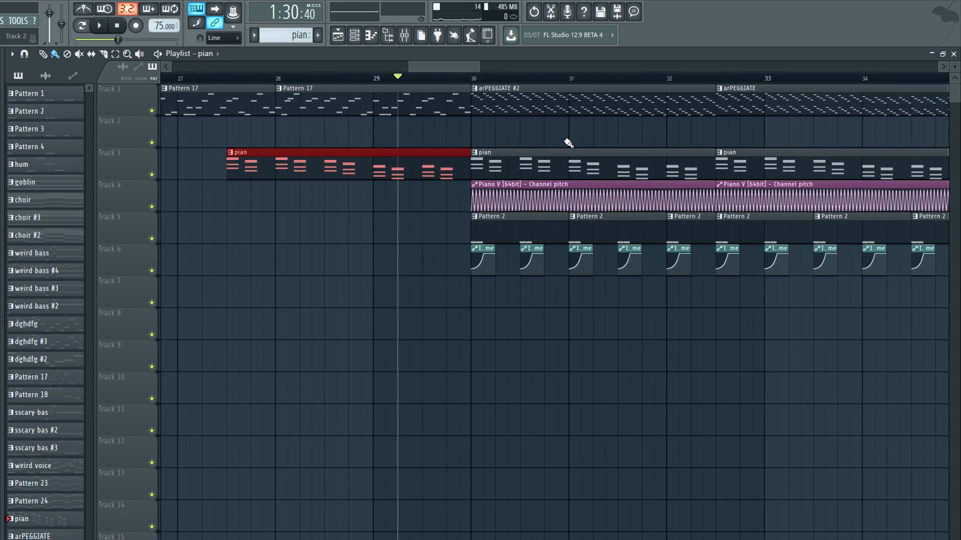
{"action": "right_click", "coordinate": [355, 175]}
{"action": "scroll", "coordinate": [369, 227], "scroll_direction": "down", "scroll_amount": 3}
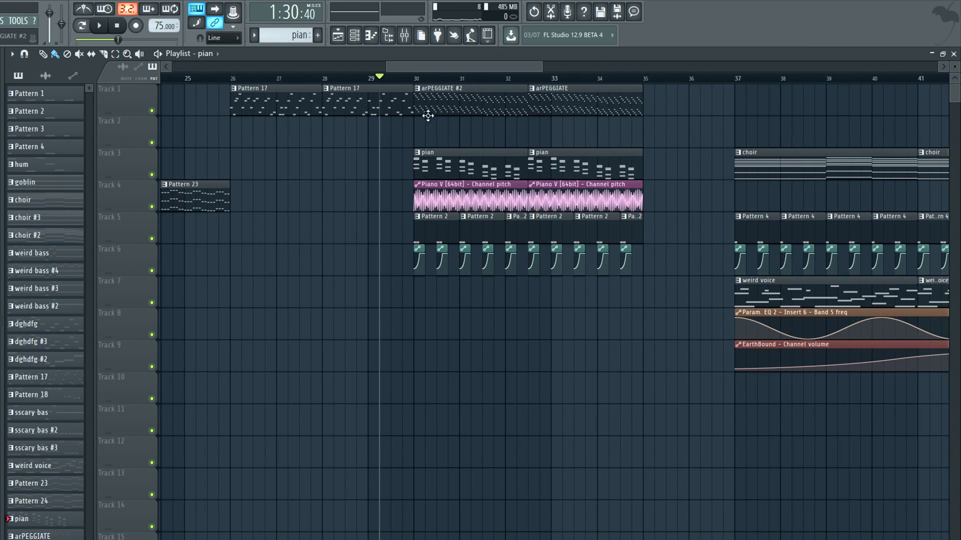
Place the playback position at bar 30 and survey the arrangement's sections from about bar 5 to bar 45
{"action": "left_click", "coordinate": [417, 79]}
{"action": "scroll", "coordinate": [463, 75], "scroll_direction": "down", "scroll_amount": 4}
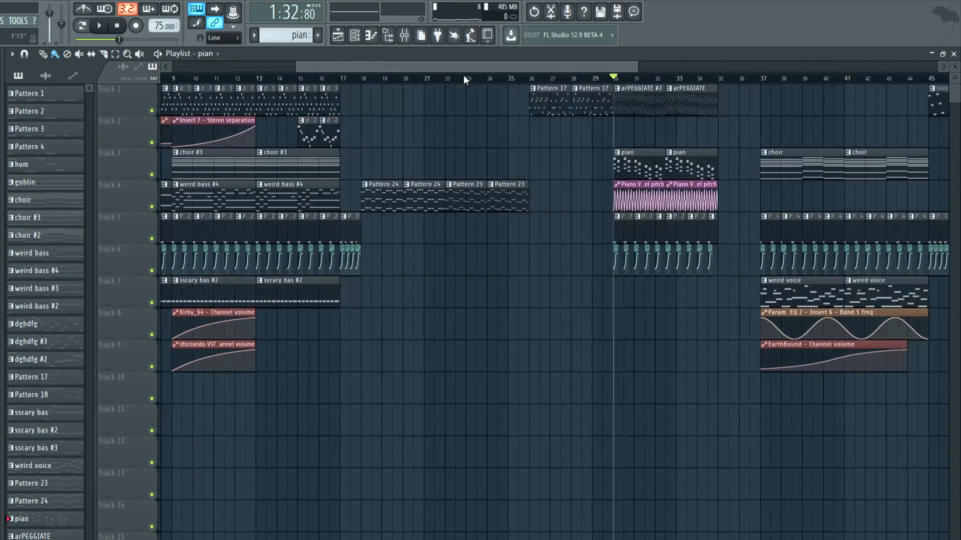
{"action": "left_click_drag", "start_coordinate": [526, 71], "coordinate": [353, 76]}
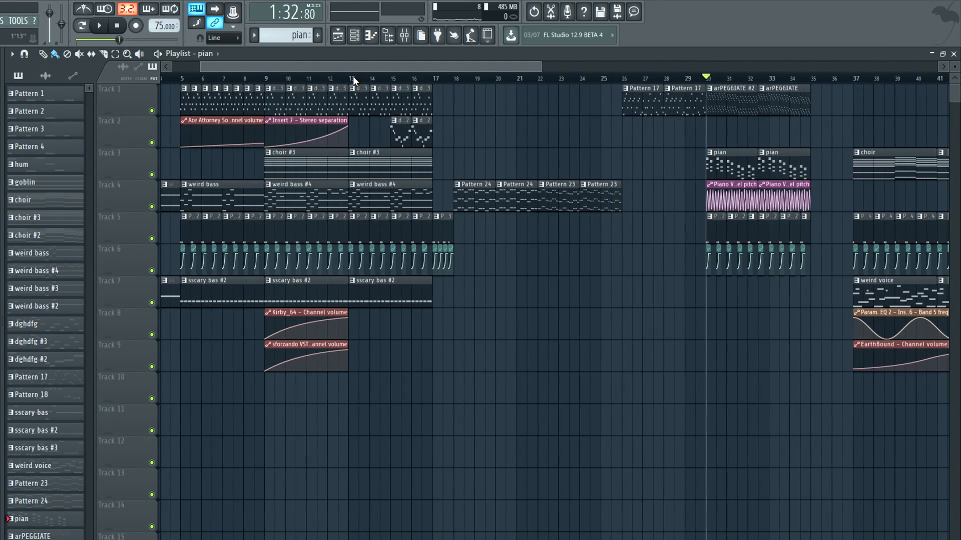
{"action": "scroll", "coordinate": [520, 134], "scroll_direction": "up", "scroll_amount": 4}
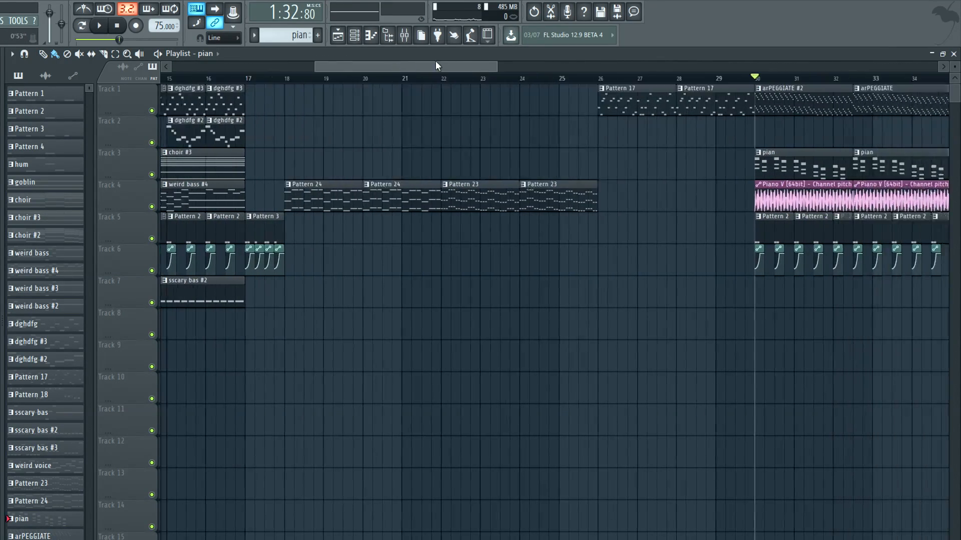
{"action": "scroll", "coordinate": [714, 433], "scroll_direction": "down", "scroll_amount": 3}
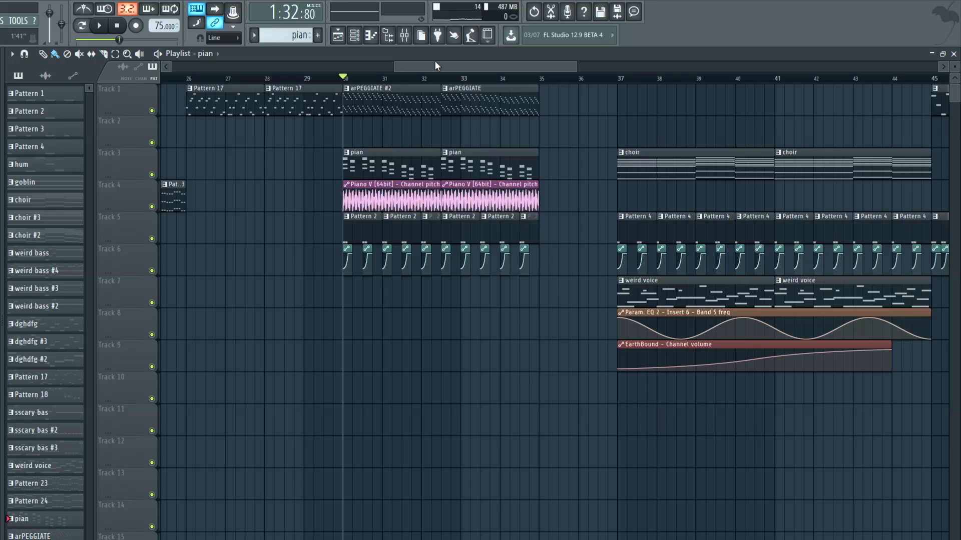
{"action": "left_click_drag", "start_coordinate": [440, 64], "coordinate": [230, 61]}
{"action": "scroll", "coordinate": [145, 227], "scroll_direction": "down", "scroll_amount": 7}
{"action": "scroll", "coordinate": [439, 214], "scroll_direction": "up", "scroll_amount": 4}
{"action": "left_click_drag", "start_coordinate": [376, 68], "coordinate": [395, 87]}
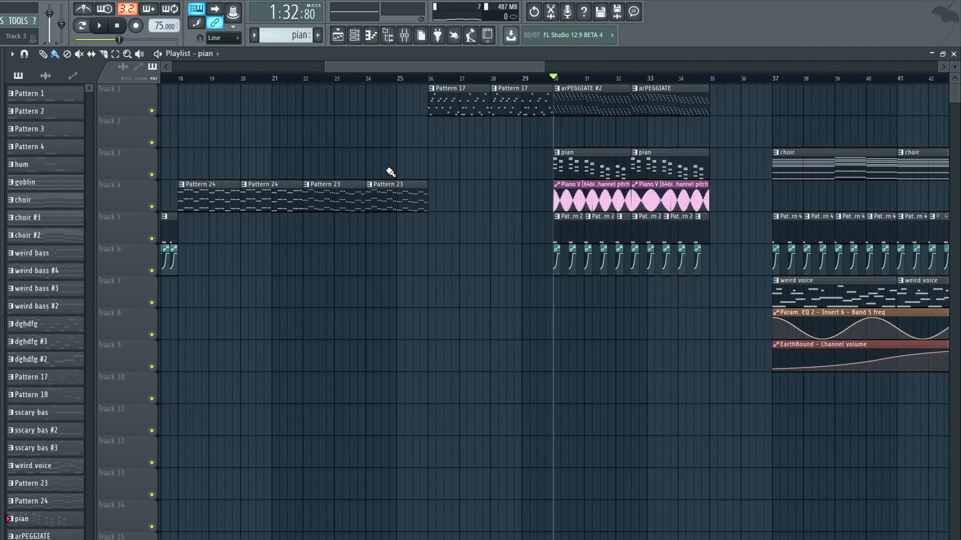
{"action": "scroll", "coordinate": [421, 177], "scroll_direction": "up", "scroll_amount": 1}
Select the arPEGGIATE #2 clip's pattern and open the Synth1 VST channel's notes in the piano roll
{"action": "left_click", "coordinate": [599, 106]}
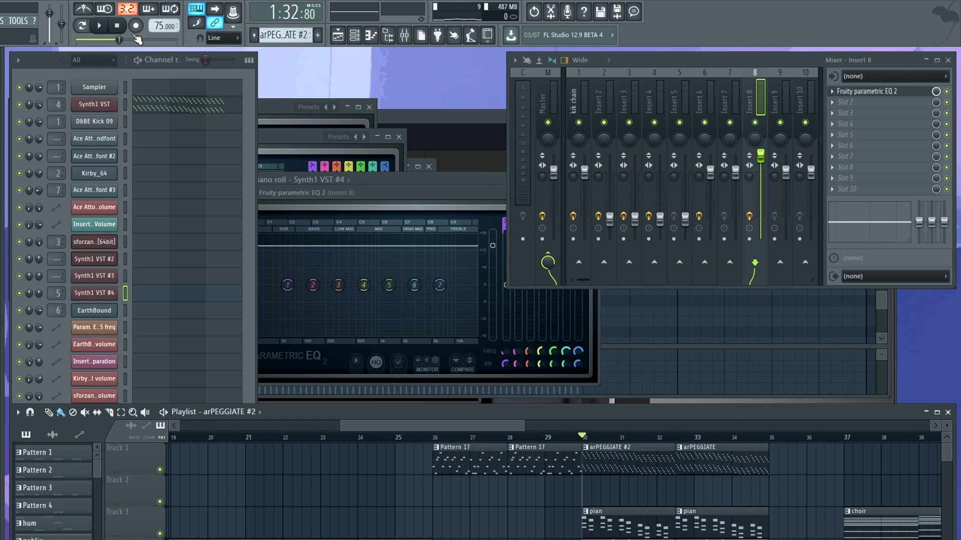
{"action": "right_click", "coordinate": [104, 110]}
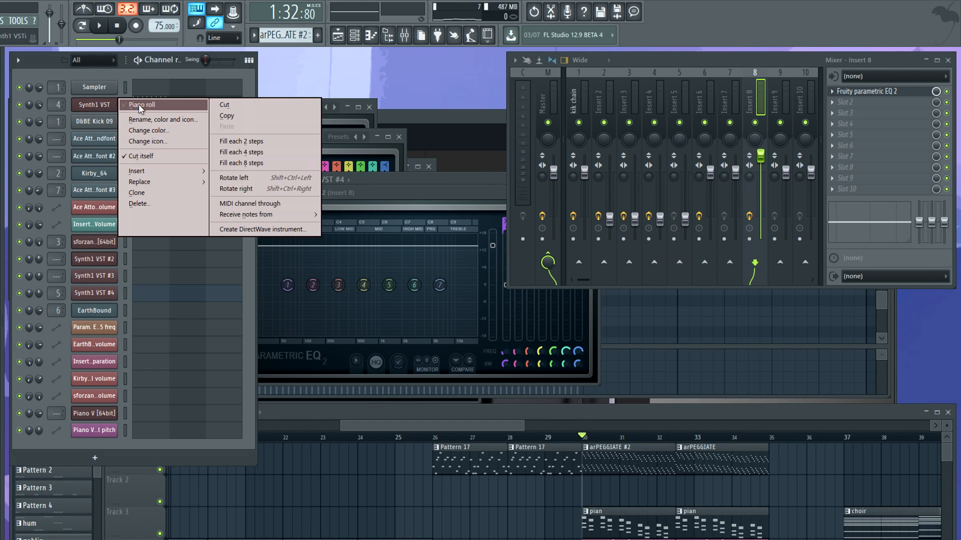
{"action": "left_click", "coordinate": [137, 104]}
Open the pian pattern's Piano V [64bit] notes in the piano roll, examine the chords and audition pitches around C6
{"action": "right_click", "coordinate": [85, 421]}
{"action": "left_click", "coordinate": [145, 416]}
{"action": "scroll", "coordinate": [199, 299], "scroll_direction": "up", "scroll_amount": 6}
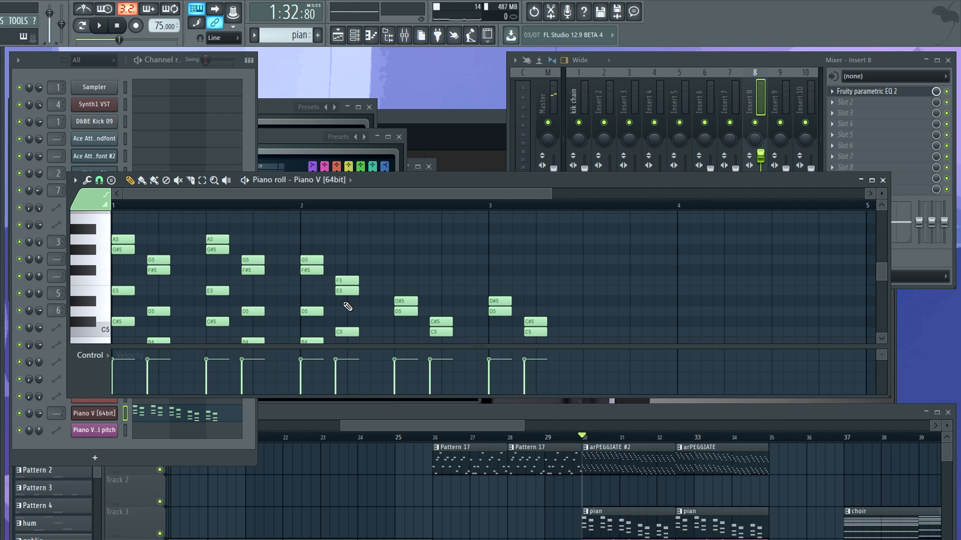
{"action": "scroll", "coordinate": [270, 287], "scroll_direction": "up", "scroll_amount": 3}
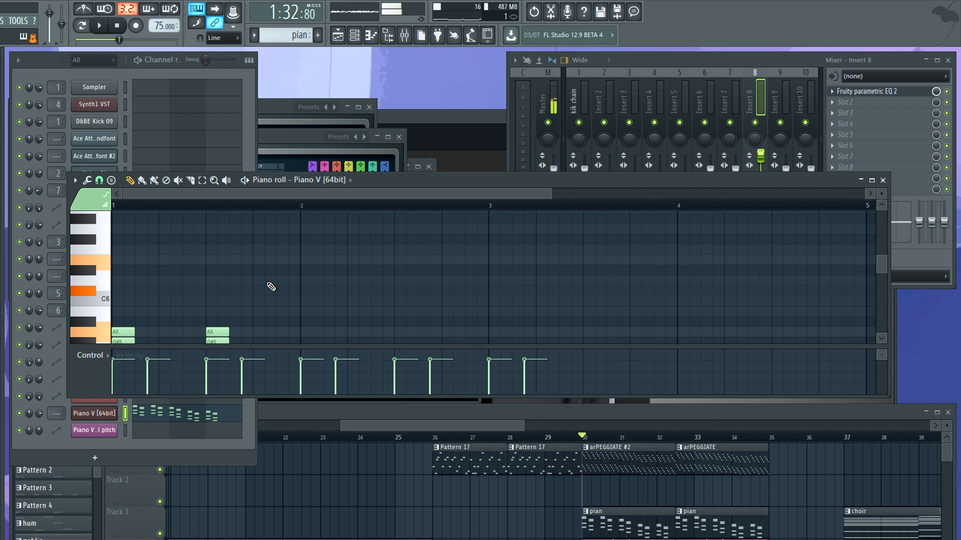
{"action": "scroll", "coordinate": [282, 260], "scroll_direction": "up", "scroll_amount": 1}
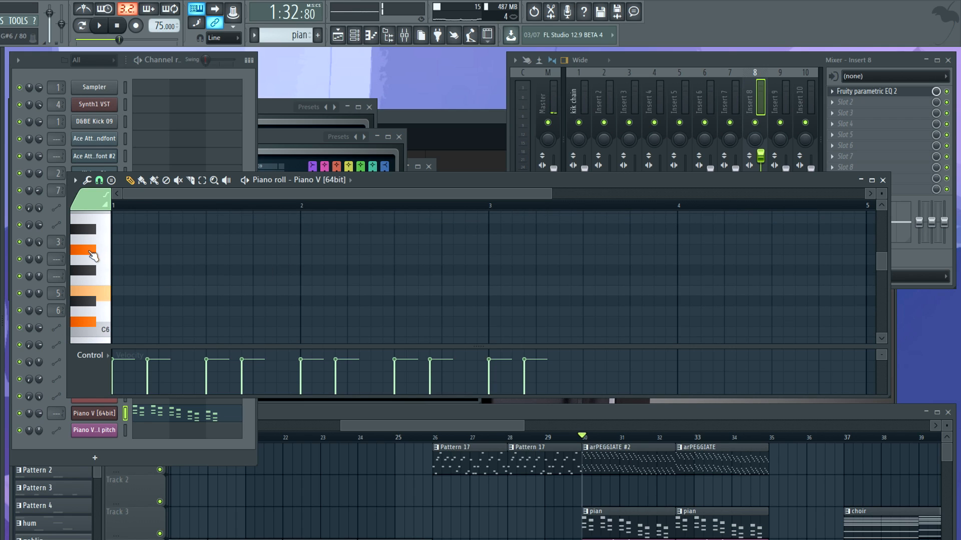
{"action": "scroll", "coordinate": [339, 286], "scroll_direction": "down", "scroll_amount": 6}
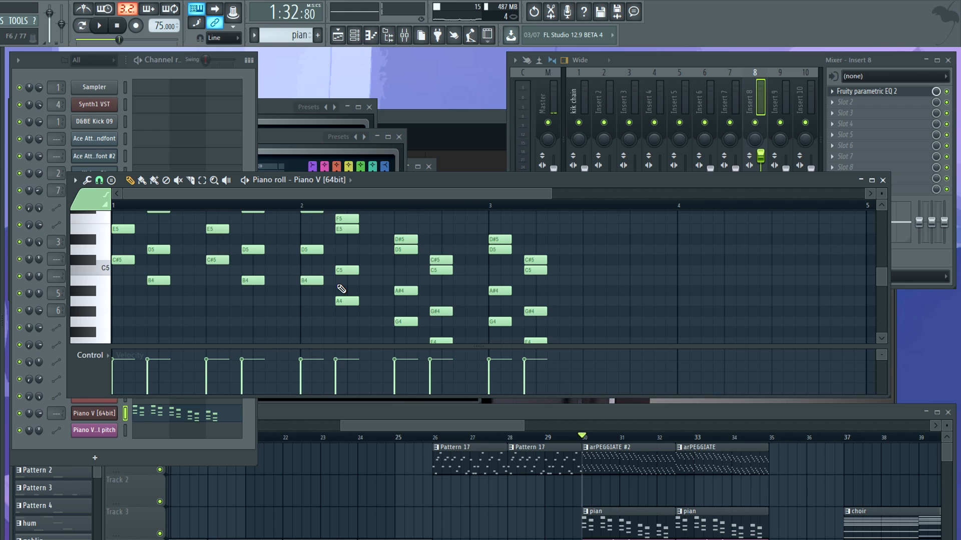
{"action": "scroll", "coordinate": [272, 307], "scroll_direction": "up", "scroll_amount": 1}
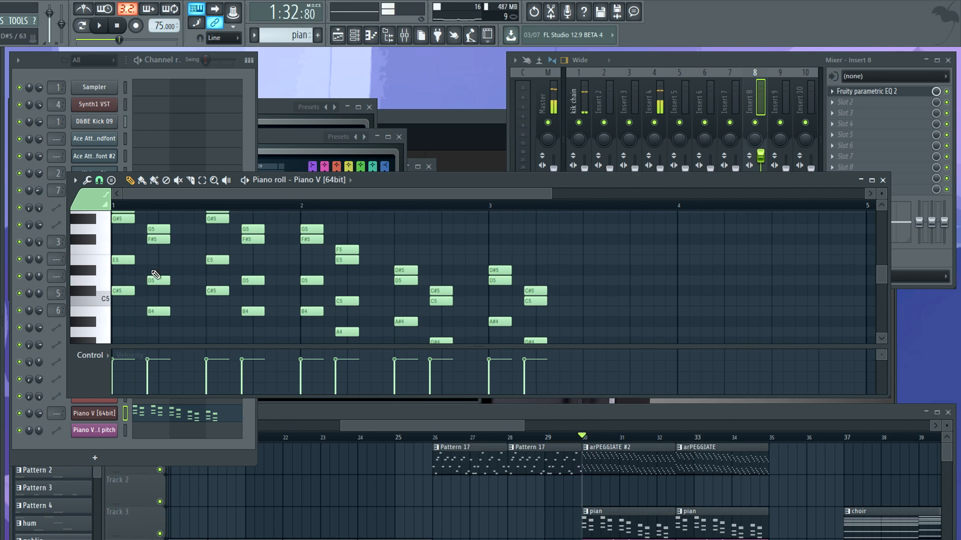
Switch playback to pattern mode and play the opening of the pian pattern on its own
{"action": "left_click", "coordinate": [82, 26]}
{"action": "key", "text": "space"}
{"action": "scroll", "coordinate": [255, 279], "scroll_direction": "up", "scroll_amount": 1}
{"action": "key", "text": "space"}
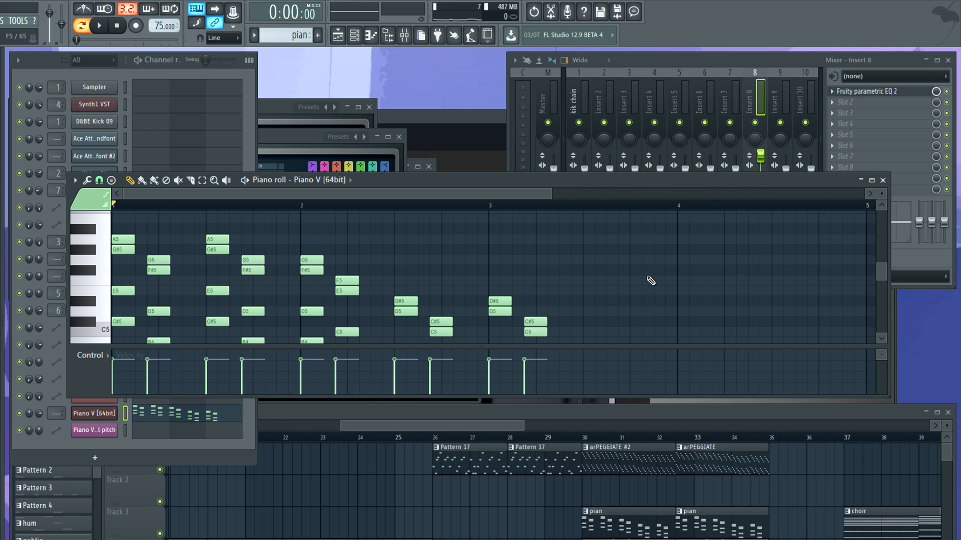
{"action": "key", "text": "space"}
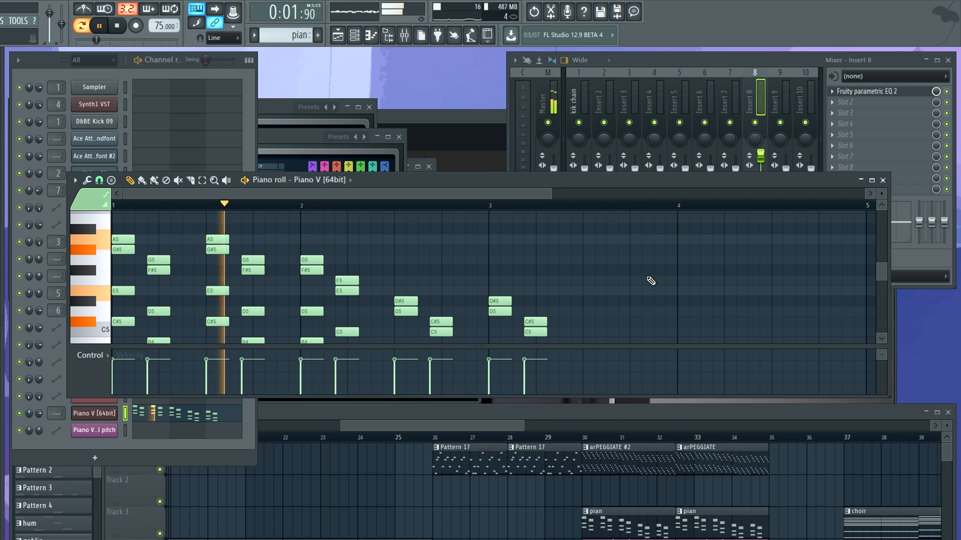
{"action": "key", "text": "space"}
Try shifting the pian pattern's second chord (G5, F#5, D5, B4) upward in pitch
{"action": "left_click_drag", "start_coordinate": [183, 223], "coordinate": [153, 332]}
{"action": "scroll", "coordinate": [154, 339], "scroll_direction": "down", "scroll_amount": 2}
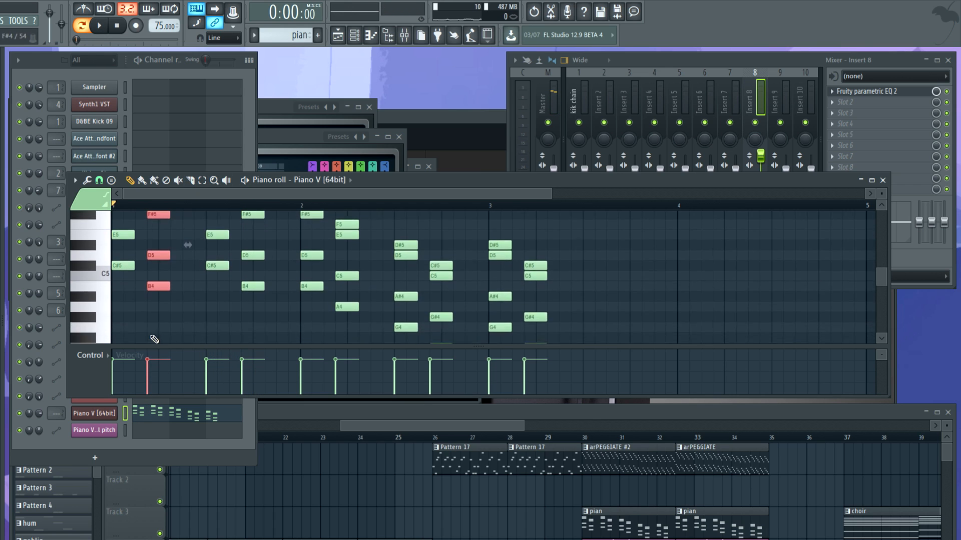
{"action": "key", "text": "Up"}
{"action": "key", "text": "Up"}
{"action": "scroll", "coordinate": [241, 252], "scroll_direction": "up", "scroll_amount": 1}
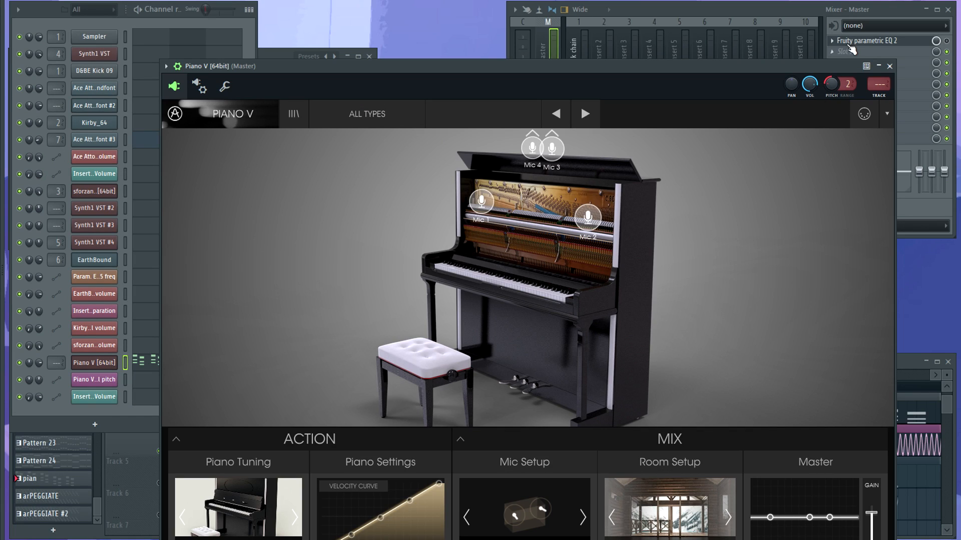
Inspect the curve mode of the Piano V channel pitch automation's middle point and play the clip from bar 30
{"action": "left_click", "coordinate": [890, 67]}
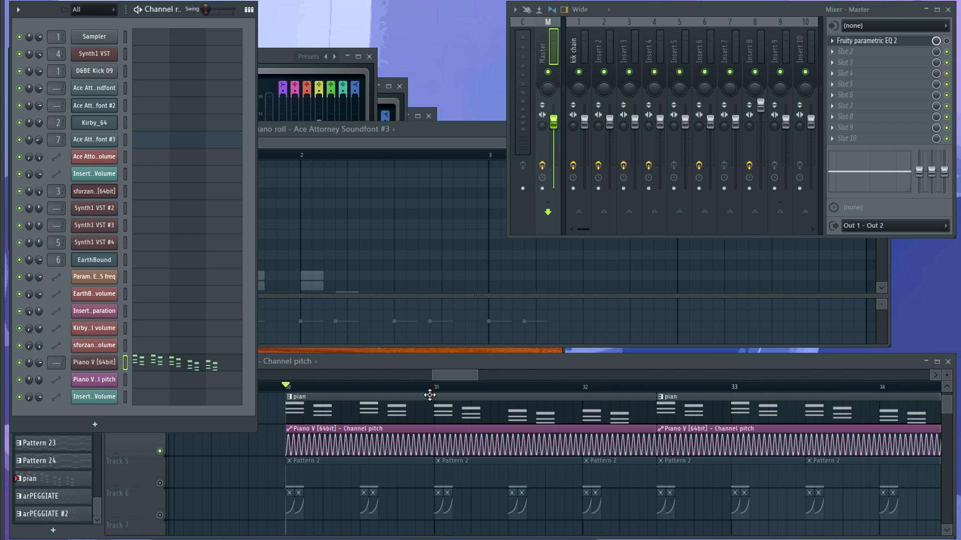
{"action": "left_click", "coordinate": [448, 379]}
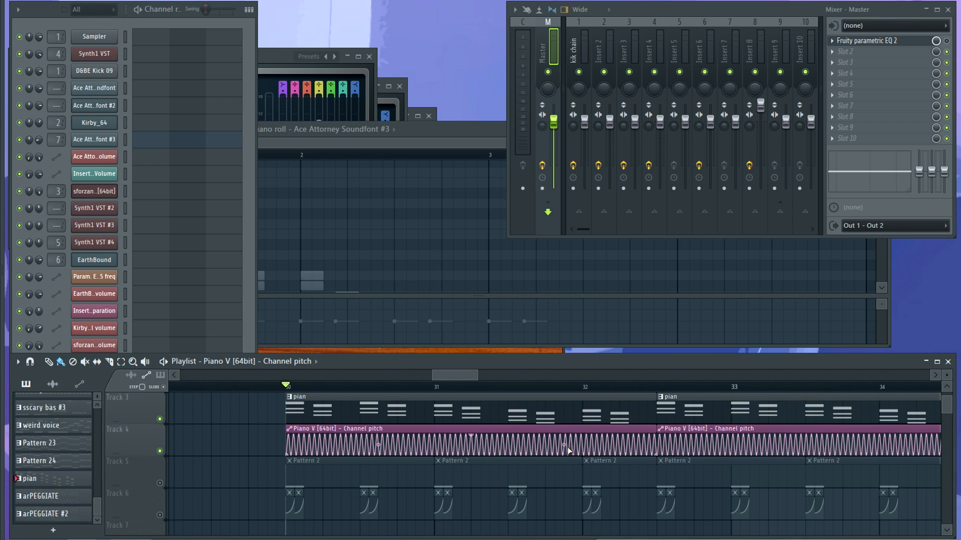
{"action": "right_click", "coordinate": [473, 437]}
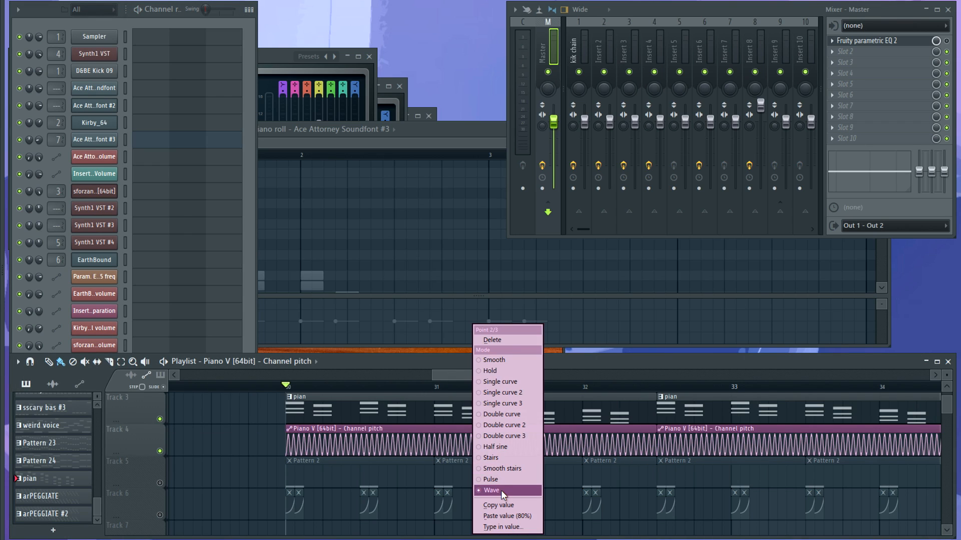
{"action": "key", "text": "Escape"}
{"action": "key", "text": "space"}
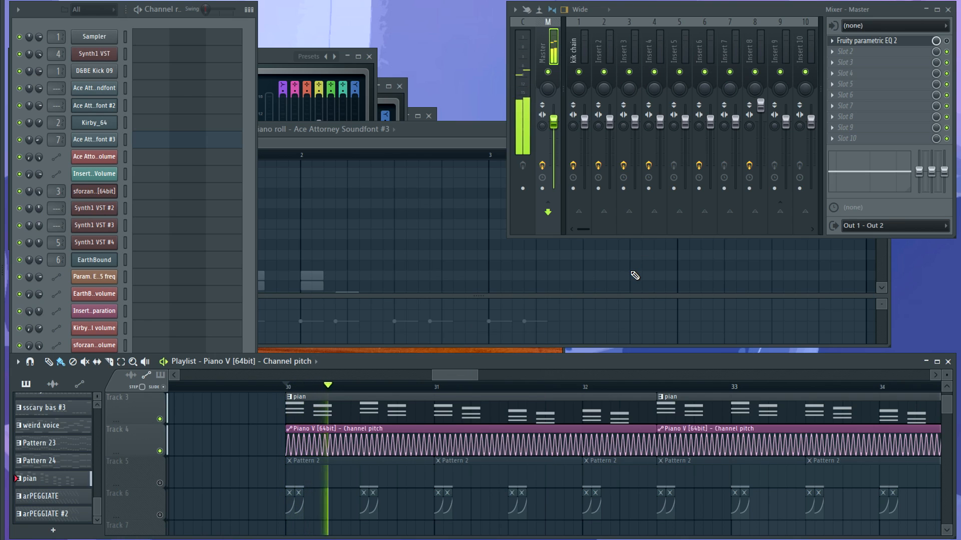
{"action": "key", "text": "space"}
Select the arPEGGIATE #2 clip's pattern and audition notes on the Piano V sound
{"action": "scroll", "coordinate": [269, 449], "scroll_direction": "up", "scroll_amount": 1}
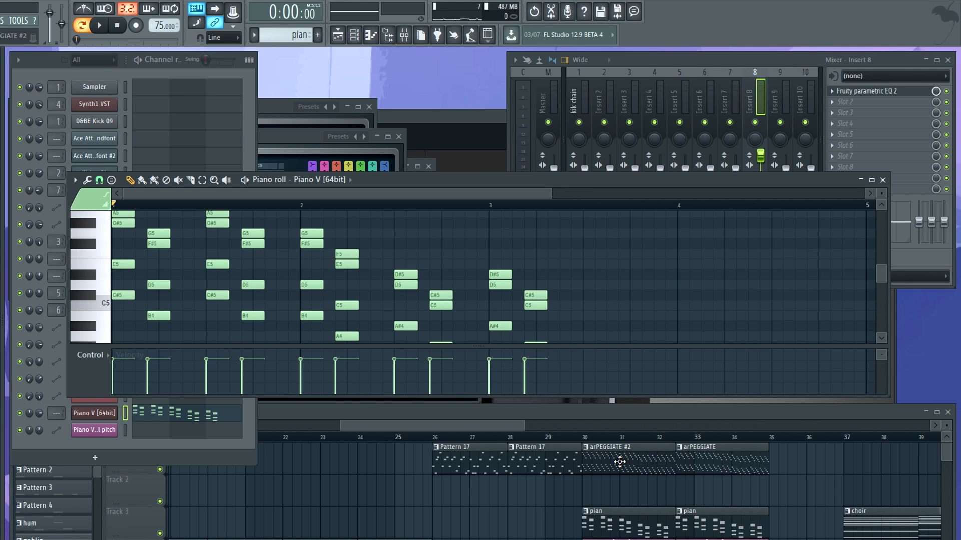
{"action": "left_click", "coordinate": [620, 462]}
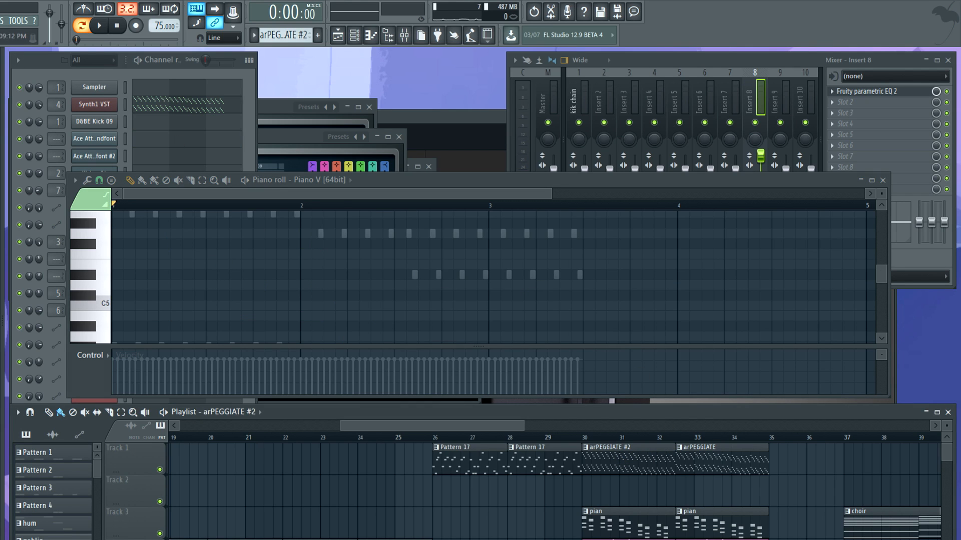
{"action": "key", "text": "n"}
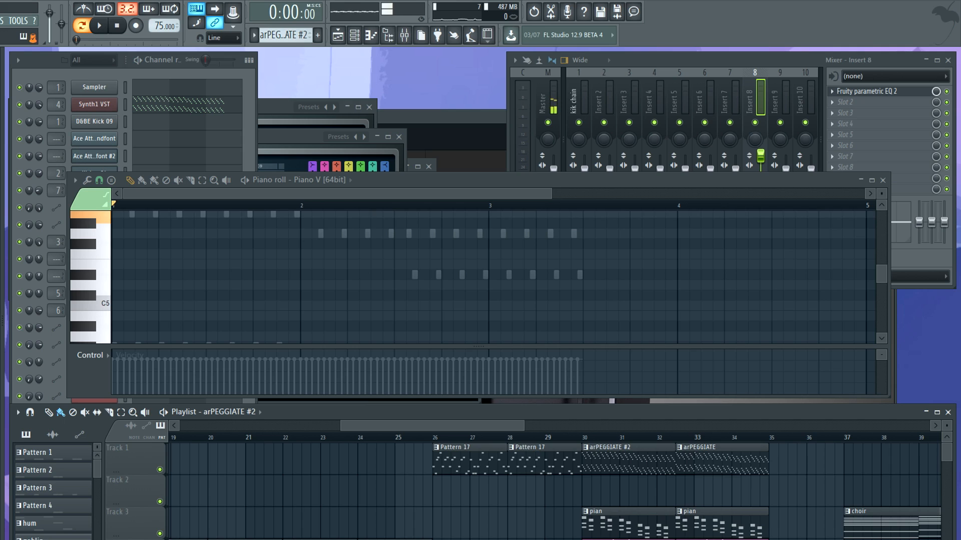
{"action": "key", "text": "n"}
{"action": "key", "text": "n"}
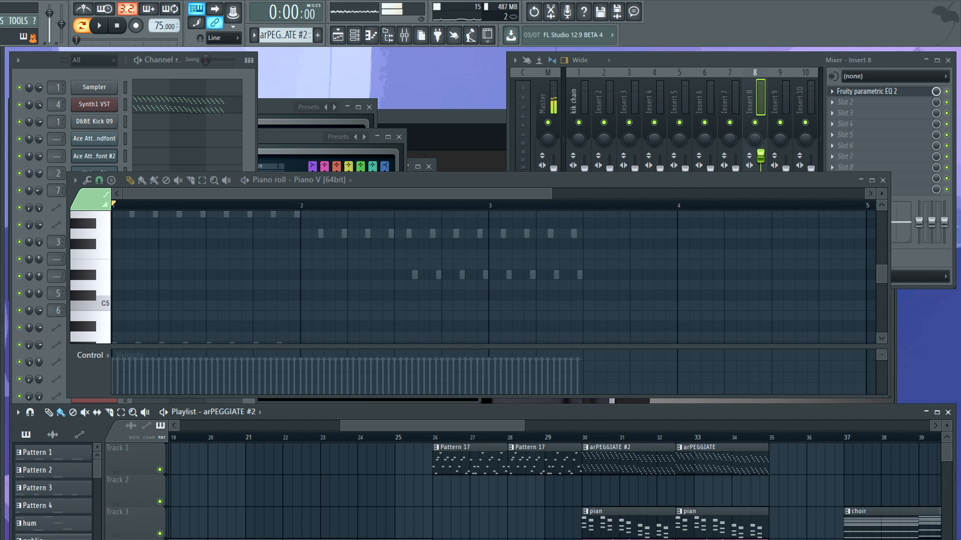
Select the Synth1 VST channel and audition its arpeggio sound with live notes
{"action": "left_click", "coordinate": [39, 92]}
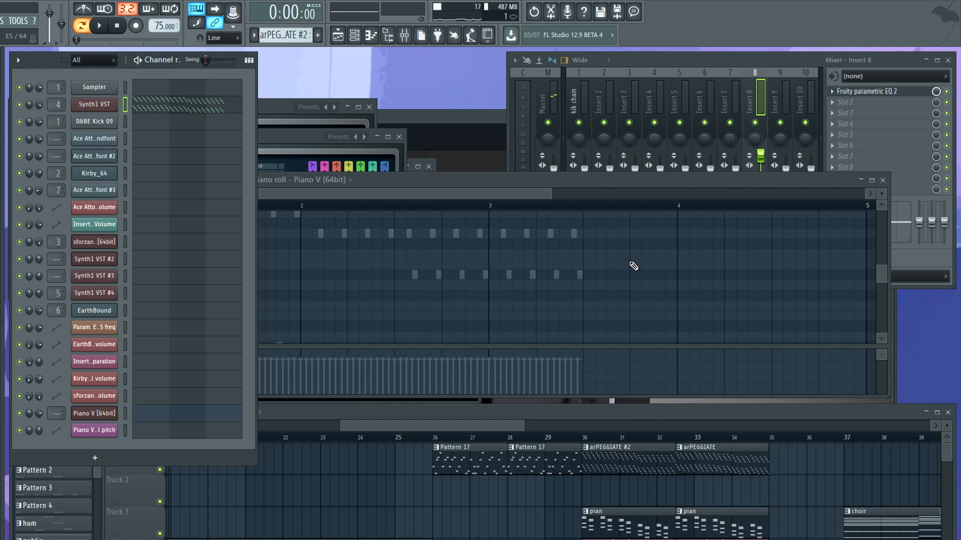
{"action": "key", "text": "n"}
{"action": "key", "text": "n"}
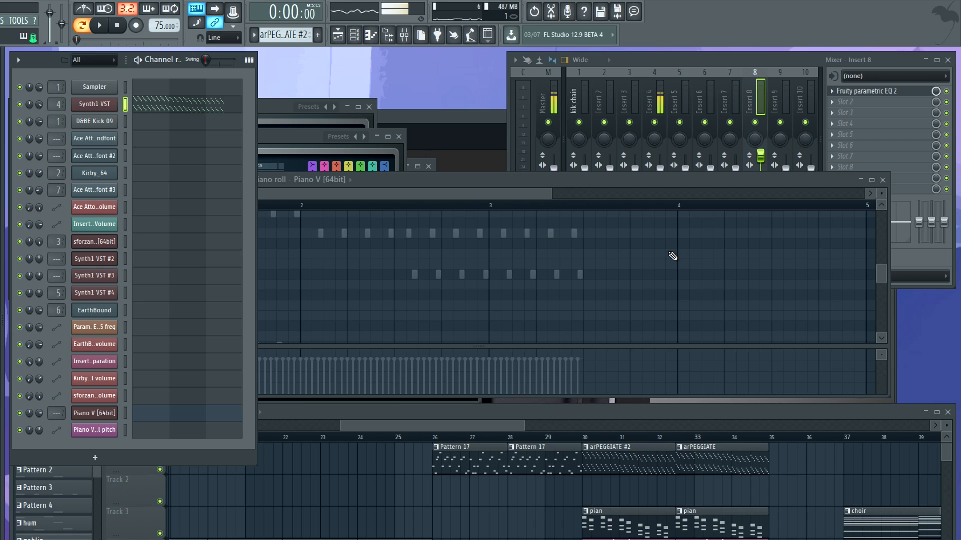
{"action": "key", "text": "n"}
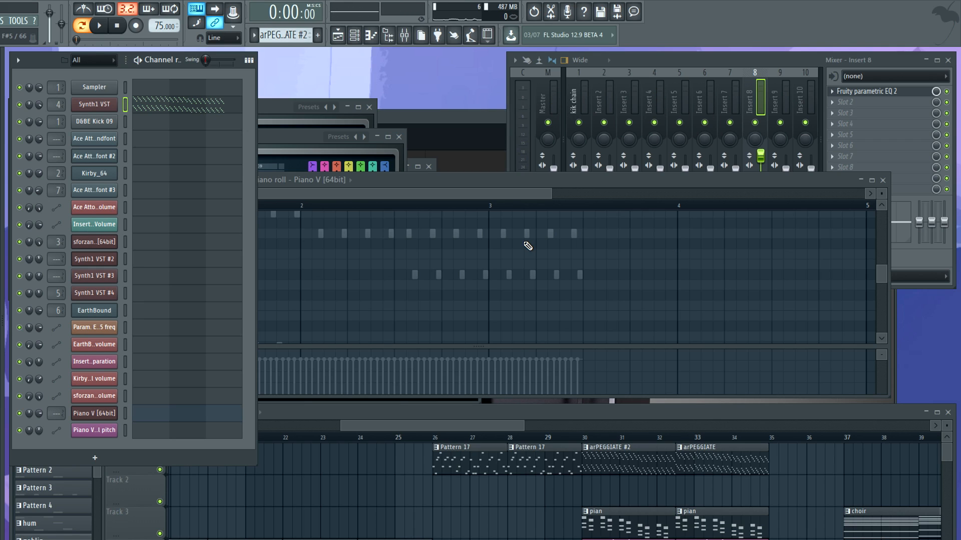
{"action": "key", "text": "n"}
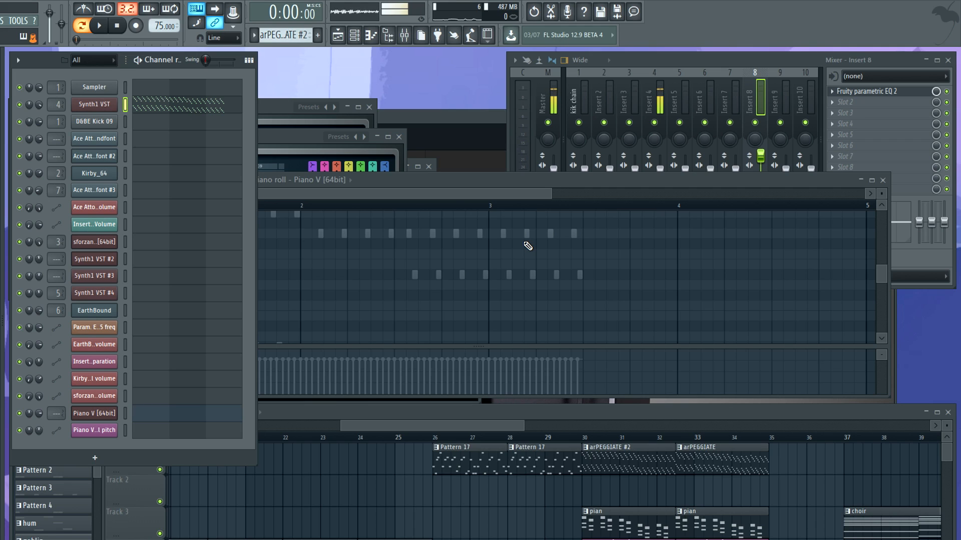
{"action": "key", "text": "n"}
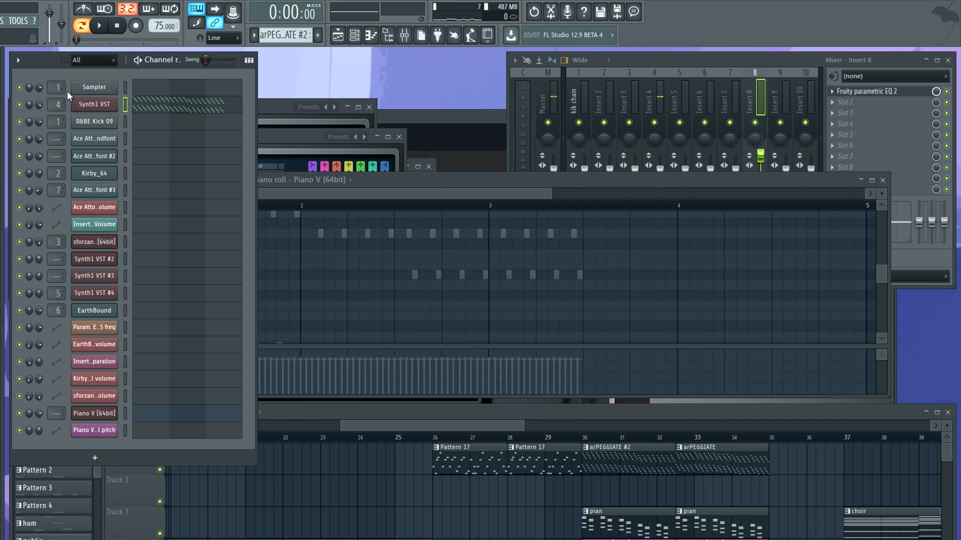
{"action": "scroll", "coordinate": [823, 506], "scroll_direction": "up", "scroll_amount": 2}
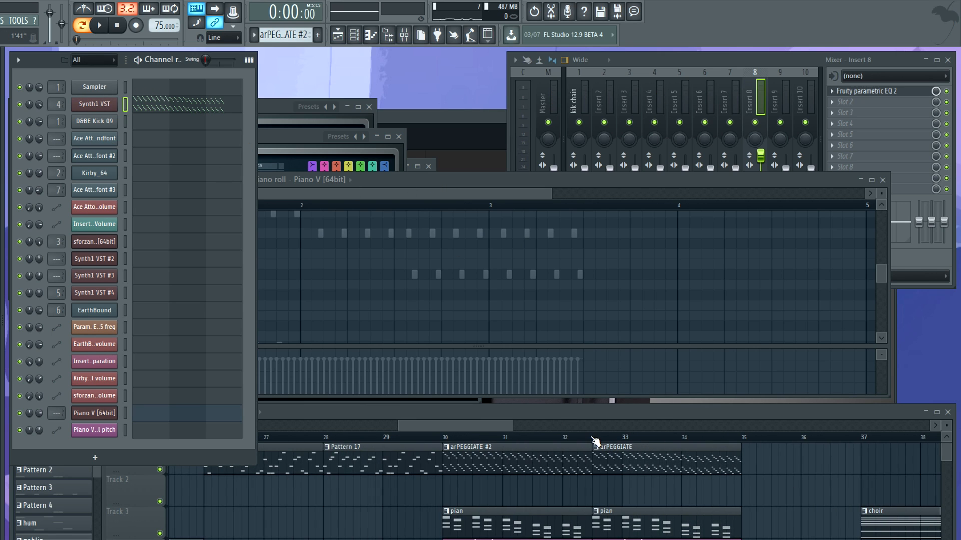
Play the playlist from the start of the second arPEGGIATE clip, midway through bar 32
{"action": "left_click", "coordinate": [596, 442]}
{"action": "key", "text": "space"}
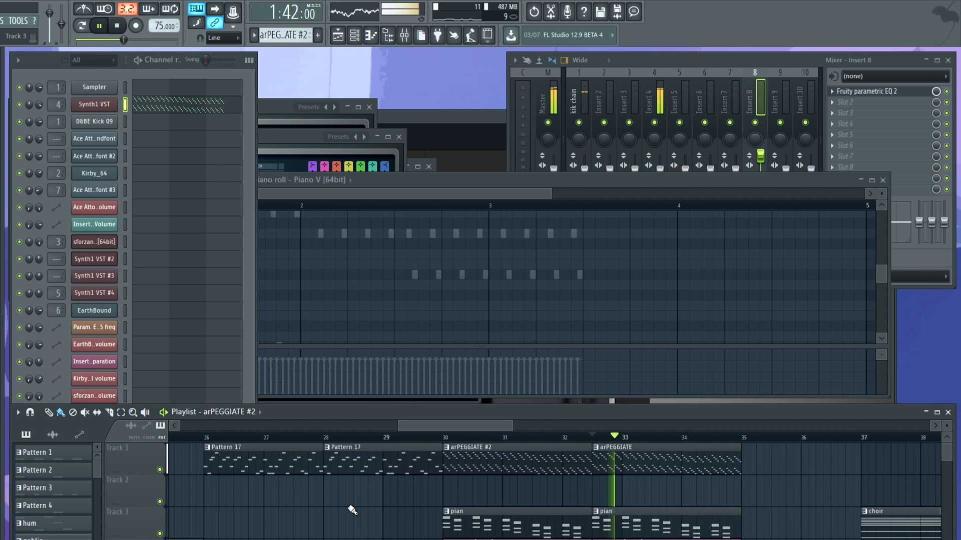
{"action": "left_click_drag", "start_coordinate": [426, 426], "coordinate": [455, 413]}
{"action": "key", "text": "space"}
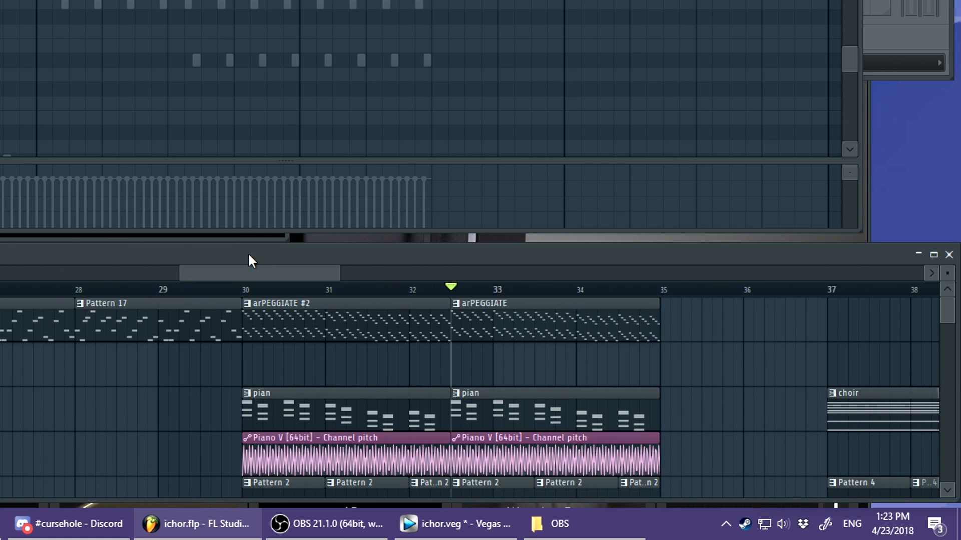
Play the Pattern 24 section from bar 18 of the playlist
{"action": "left_click_drag", "start_coordinate": [249, 256], "coordinate": [243, 252]}
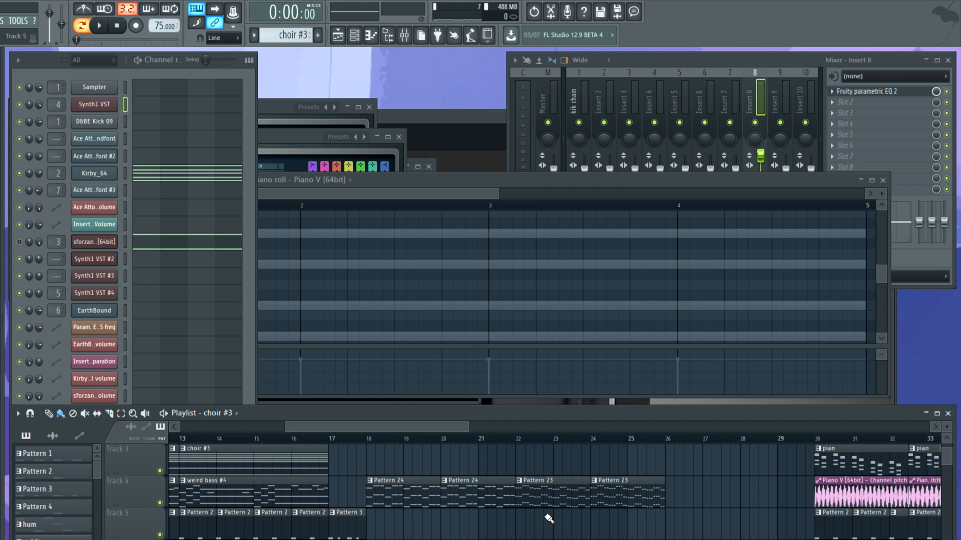
{"action": "scroll", "coordinate": [451, 490], "scroll_direction": "up", "scroll_amount": 2}
{"action": "scroll", "coordinate": [450, 489], "scroll_direction": "down", "scroll_amount": 2}
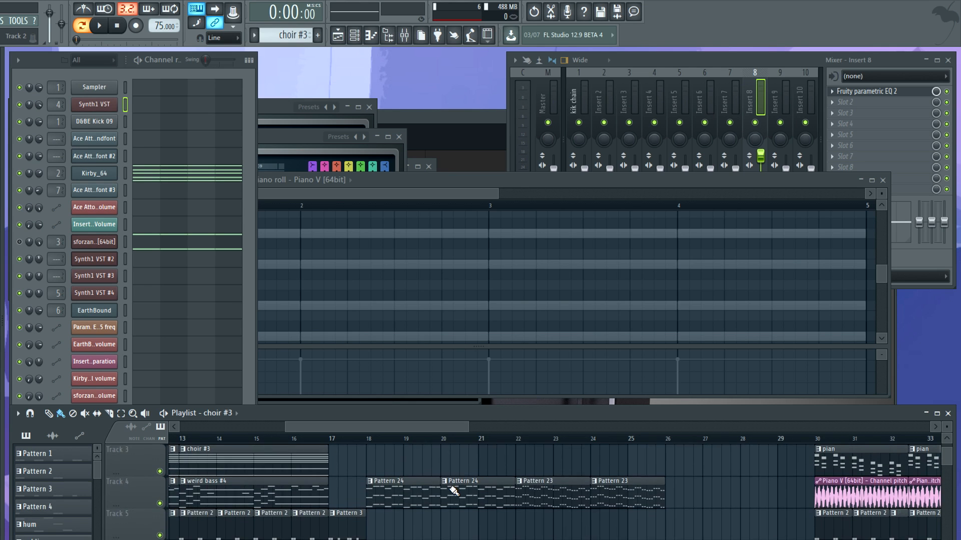
{"action": "scroll", "coordinate": [419, 529], "scroll_direction": "up", "scroll_amount": 2, "text": "ctrl"}
{"action": "left_click", "coordinate": [345, 440]}
{"action": "key", "text": "space"}
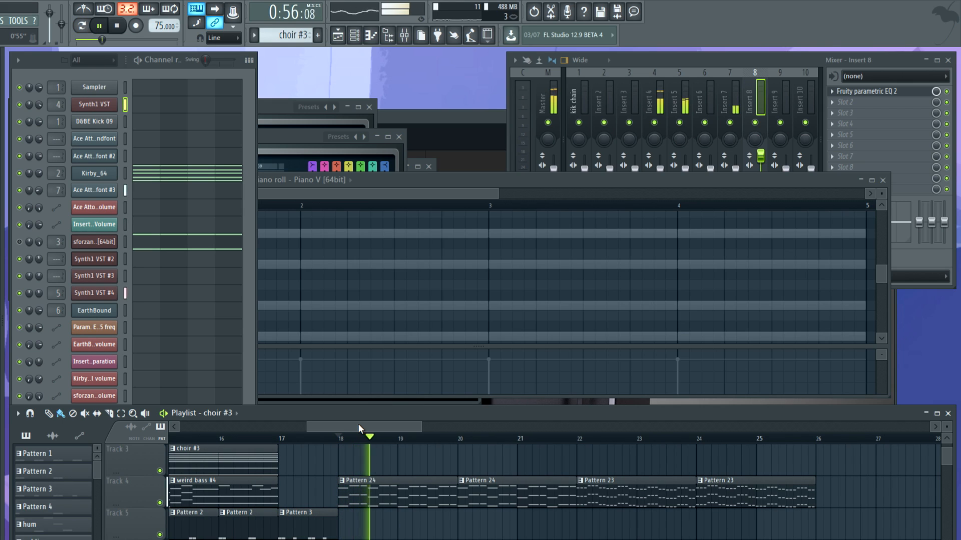
{"action": "key", "text": "space"}
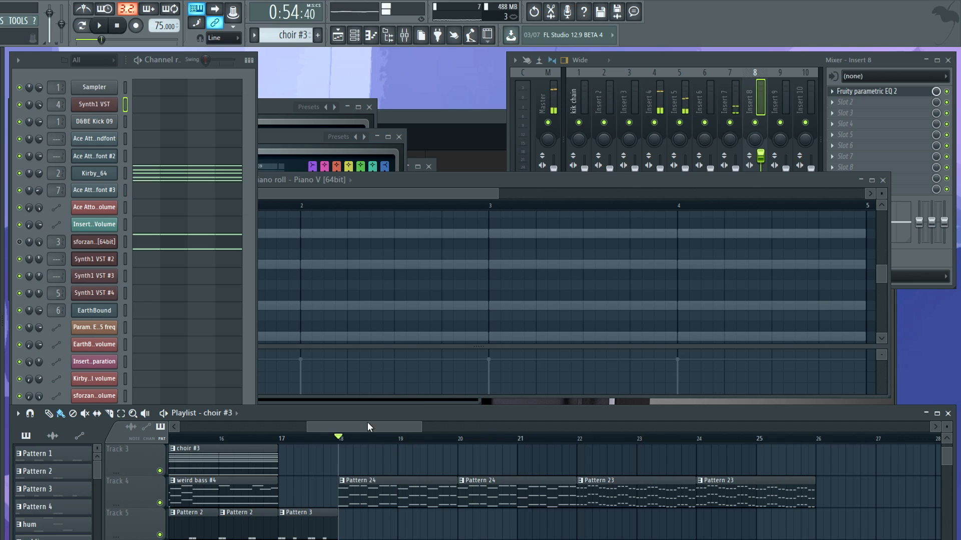
{"action": "scroll", "coordinate": [362, 466], "scroll_direction": "up", "scroll_amount": 2}
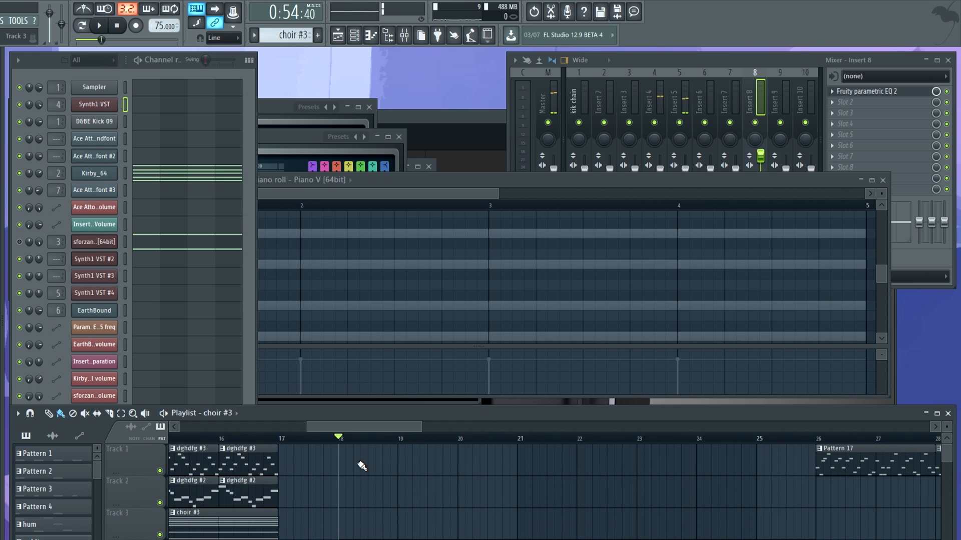
Open the Master track's Fruity parametric EQ 2 and examine the spectrum while playing from bar 18
{"action": "left_click", "coordinate": [557, 99]}
{"action": "left_click", "coordinate": [868, 92]}
{"action": "left_click", "coordinate": [868, 91]}
{"action": "key", "text": "space"}
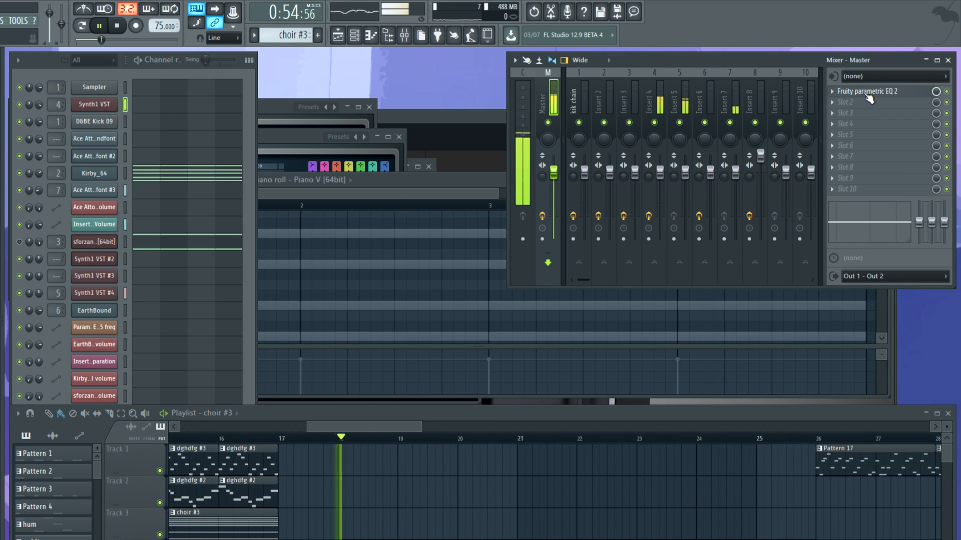
{"action": "left_click", "coordinate": [868, 92]}
{"action": "mouse_move", "coordinate": [119, 229]}
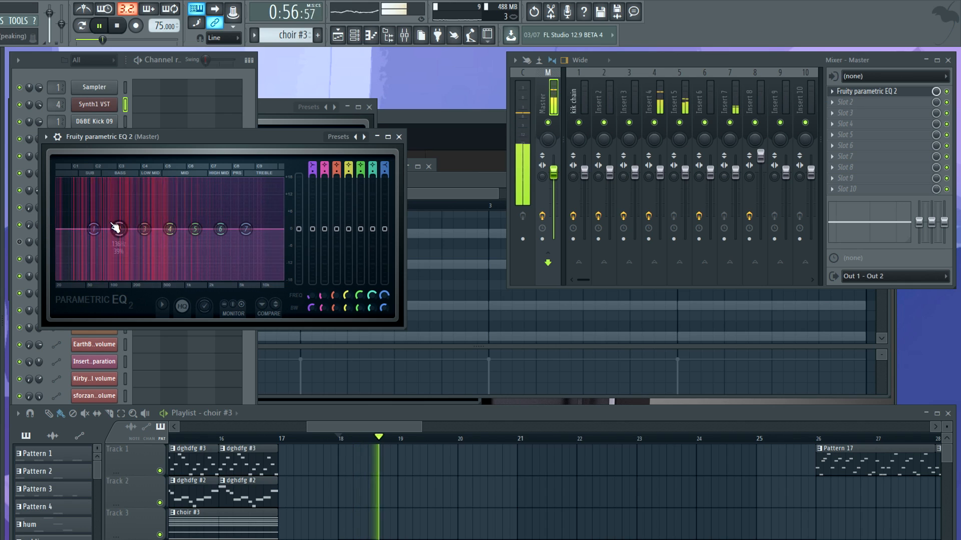
{"action": "key", "text": "space"}
{"action": "key", "text": "space"}
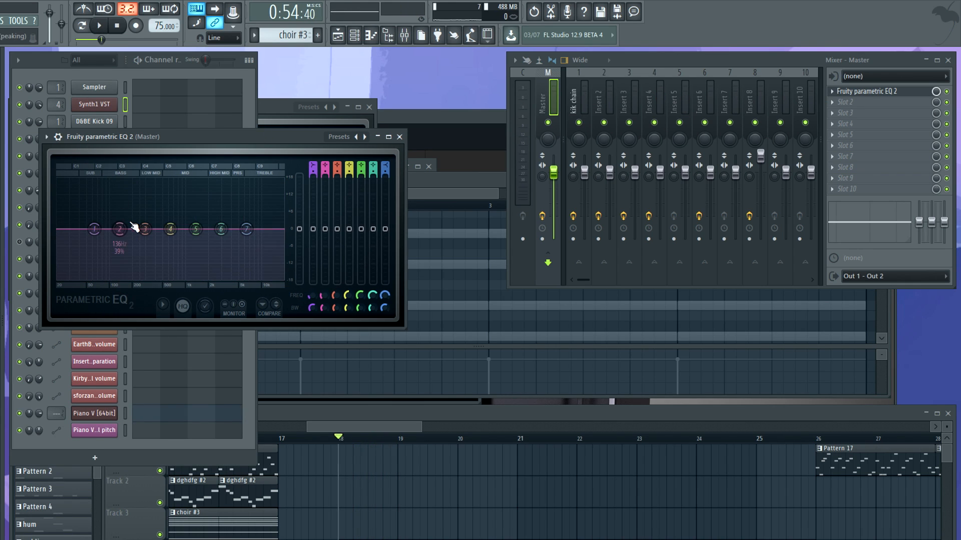
Cut the low end in the Master equalizer by lowering bands 1, 2 and 3, and play the section from bar 18
{"action": "left_click_drag", "start_coordinate": [119, 229], "coordinate": [102, 274]}
{"action": "left_click", "coordinate": [376, 428]}
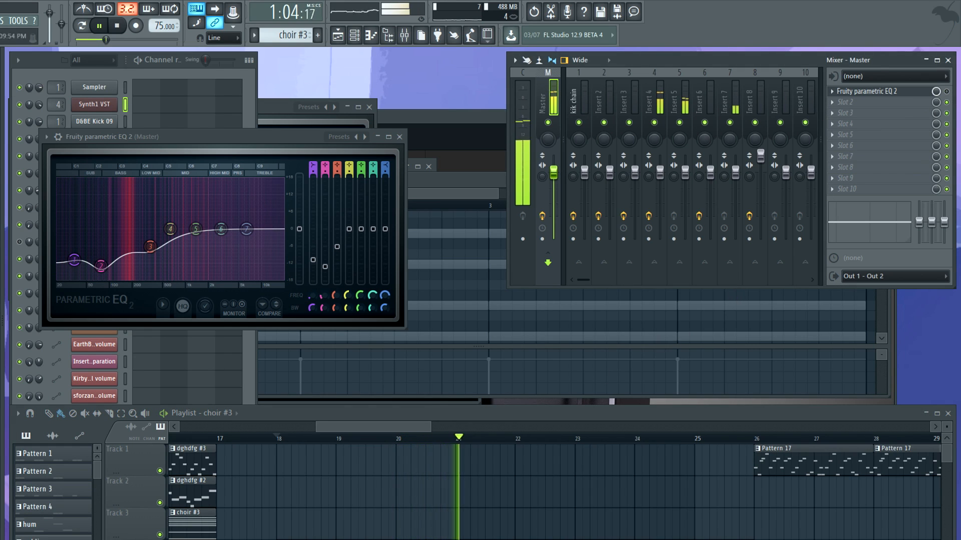
{"action": "key", "text": "space"}
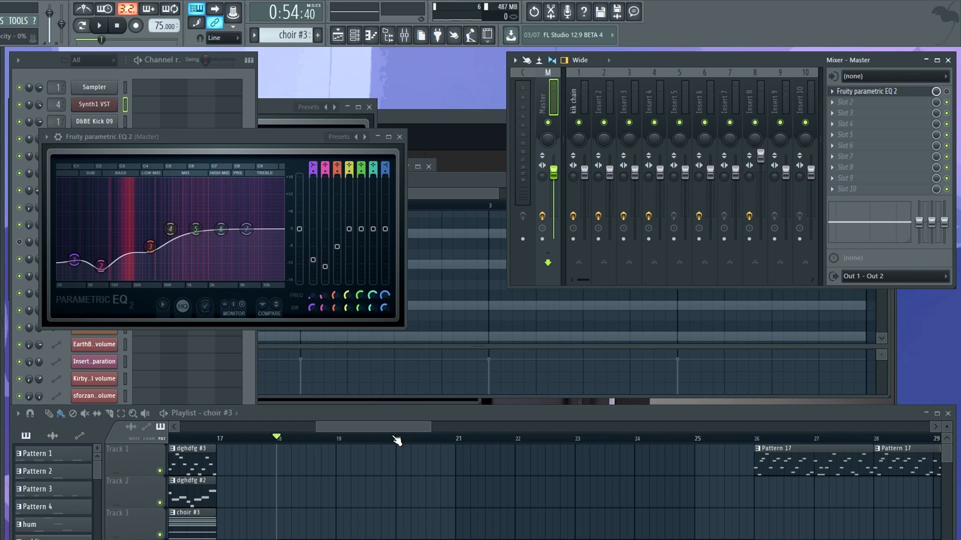
Unmute the sforzando channel and play the choir #3 pattern
{"action": "left_click_drag", "start_coordinate": [340, 427], "coordinate": [293, 426]}
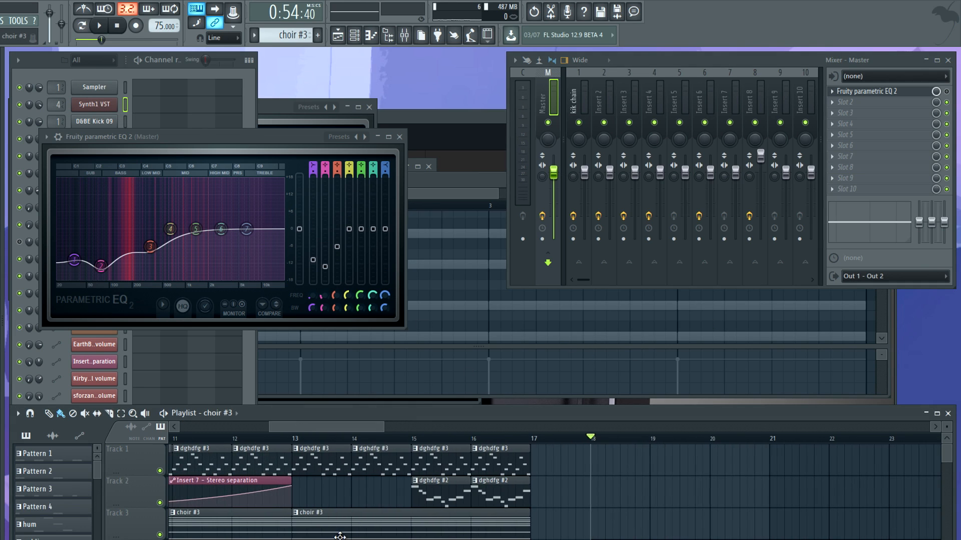
{"action": "left_click", "coordinate": [45, 59]}
{"action": "left_click", "coordinate": [19, 242]}
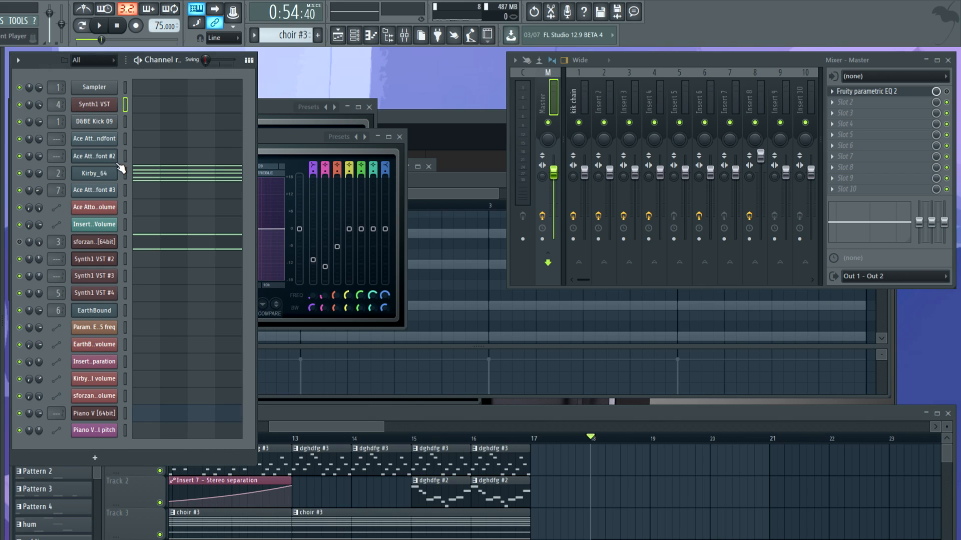
{"action": "key", "text": "space"}
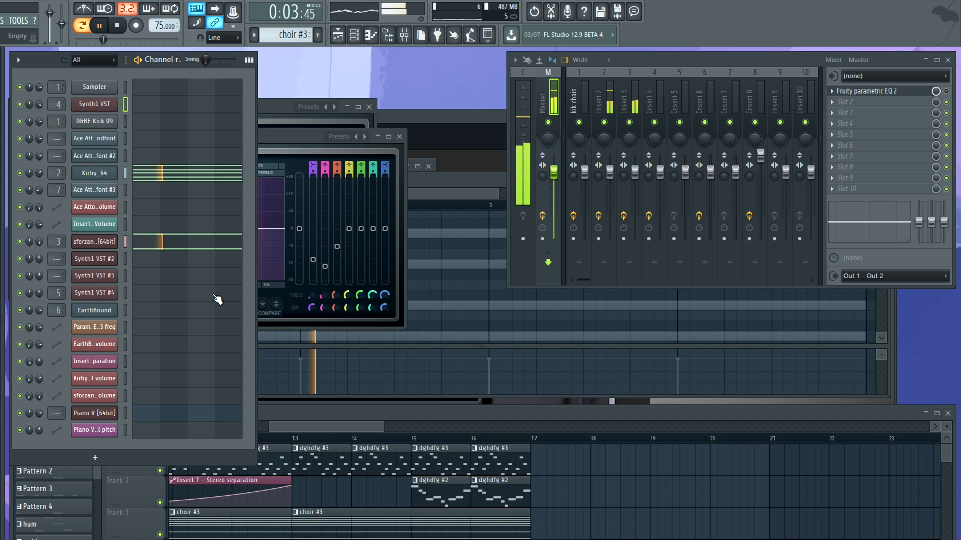
Shift band 2 of the sforzando channel's Insert 3 equalizer slightly lower in frequency and audition the choir #3 pattern
{"action": "left_click", "coordinate": [102, 242]}
{"action": "key", "text": "space"}
{"action": "key", "text": "space"}
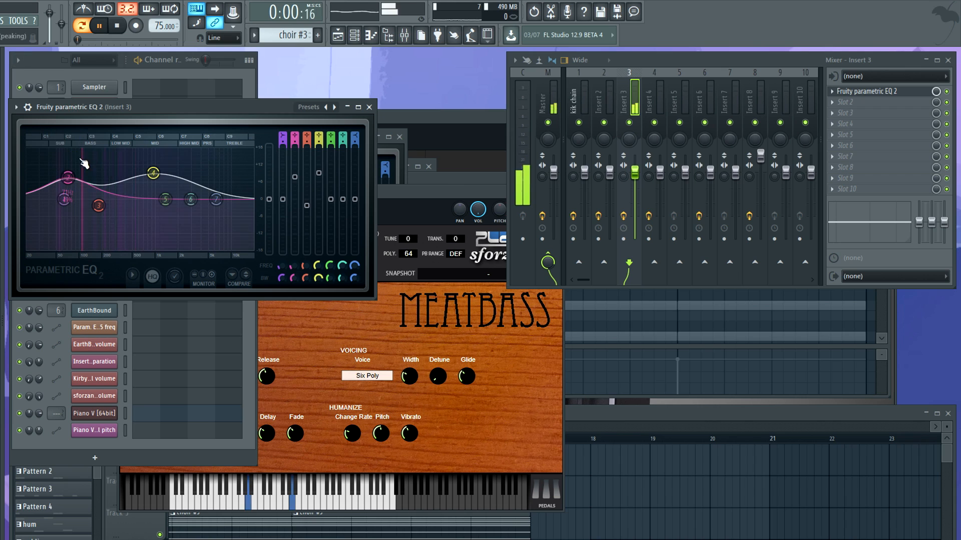
{"action": "mouse_move", "coordinate": [68, 177]}
{"action": "left_mouse_down"}
{"action": "mouse_move", "coordinate": [65, 201]}
{"action": "mouse_move", "coordinate": [62, 178]}
{"action": "left_mouse_up"}
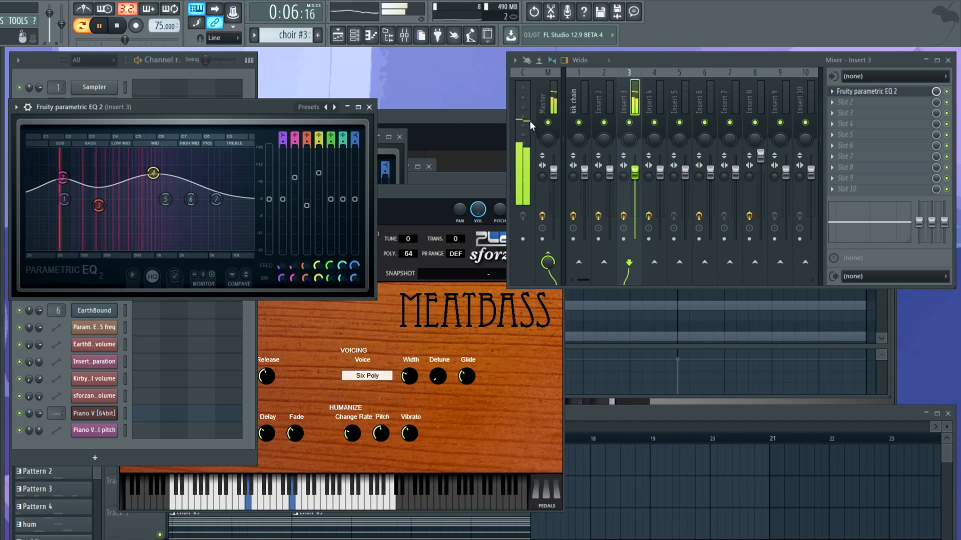
{"action": "key", "text": "space"}
{"action": "key", "text": "space"}
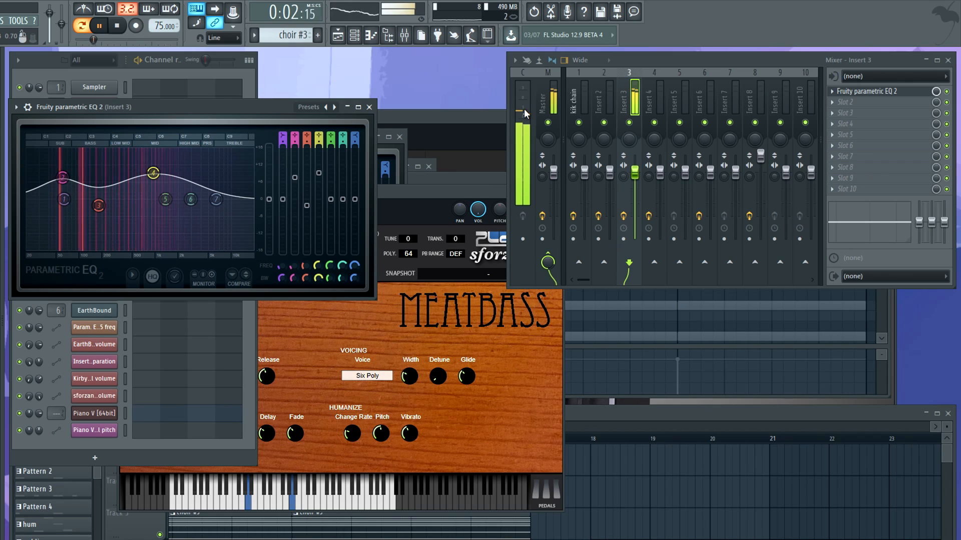
{"action": "key", "text": "space"}
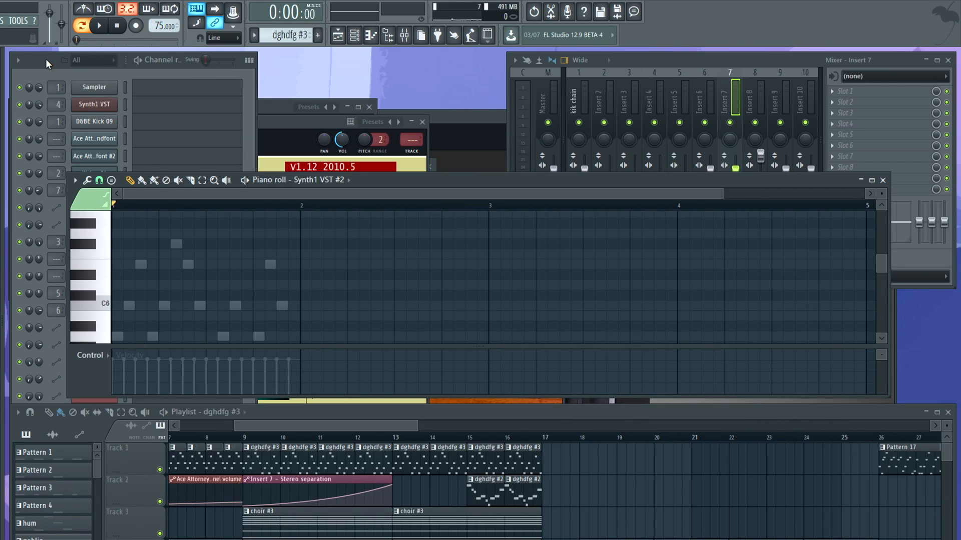
Play the dghdfg #3 pattern and check the Ace Attorney Soundfont #3 channel's instrument patch
{"action": "left_click", "coordinate": [46, 58]}
{"action": "key", "text": "space"}
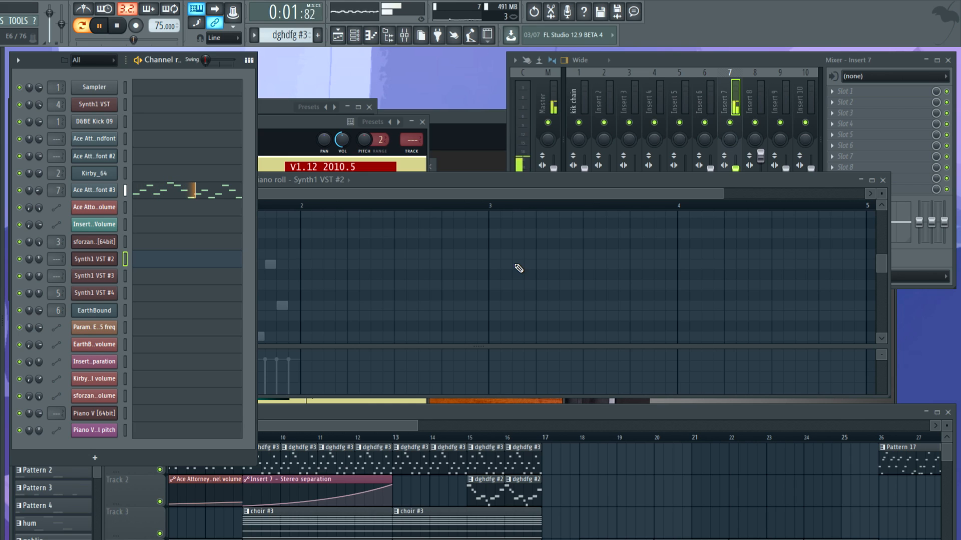
{"action": "key", "text": "space"}
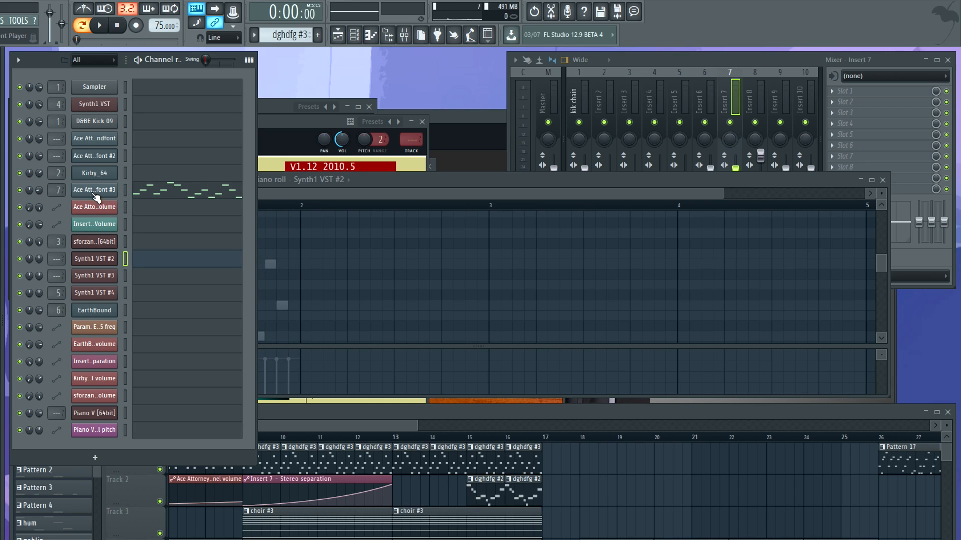
{"action": "left_click", "coordinate": [103, 193]}
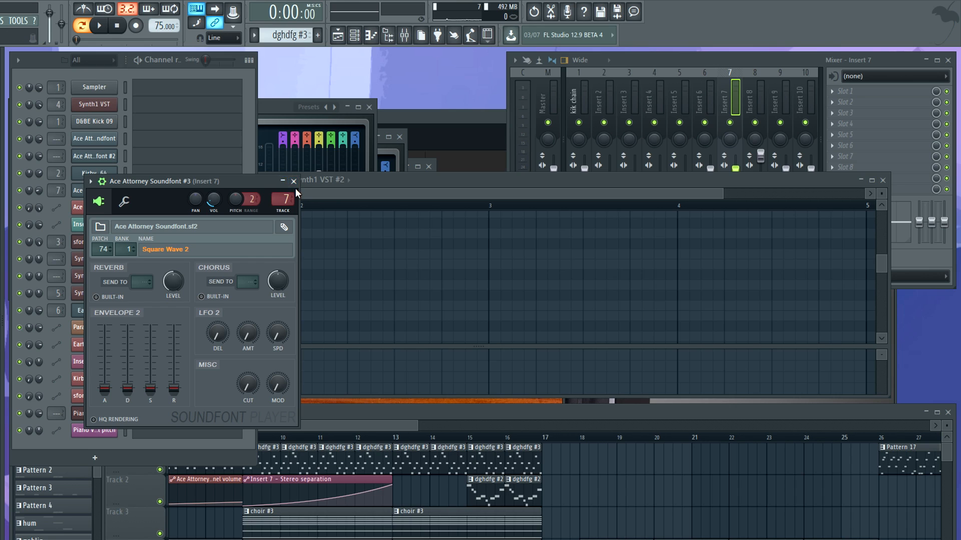
{"action": "left_click", "coordinate": [294, 188]}
Show the Ace Attorney Soundfont #3 notes with their Pan values in the piano roll and play the pattern
{"action": "right_click", "coordinate": [100, 190]}
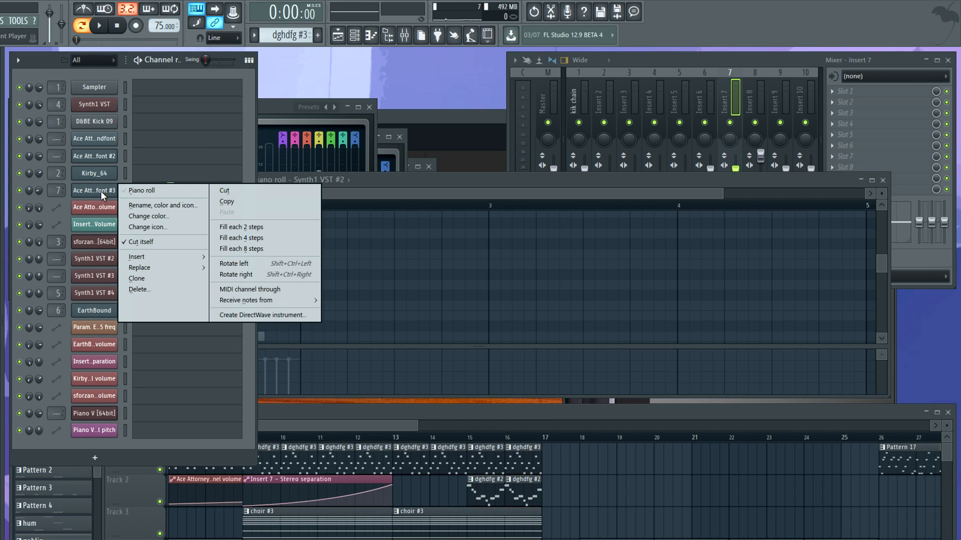
{"action": "left_click", "coordinate": [173, 191]}
{"action": "scroll", "coordinate": [244, 274], "scroll_direction": "down", "scroll_amount": 3}
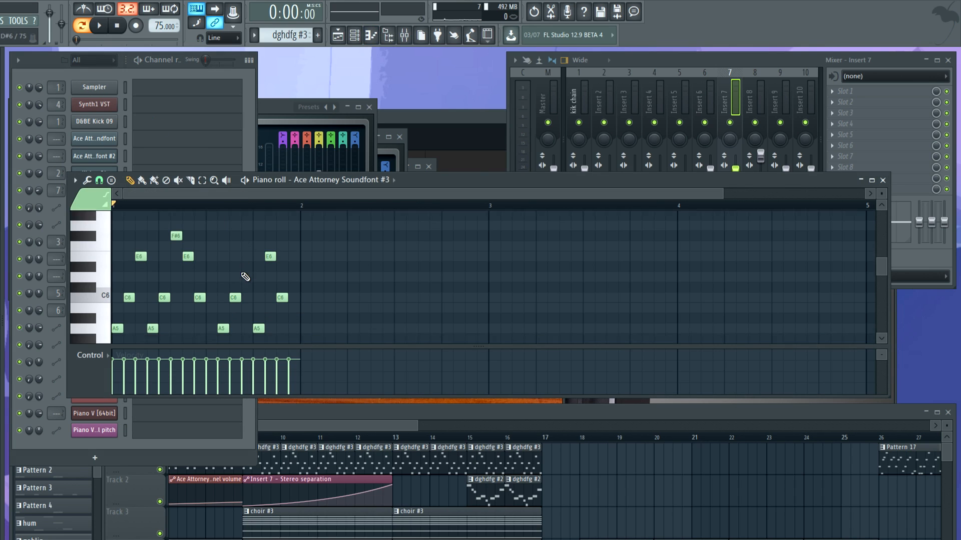
{"action": "left_click", "coordinate": [91, 355]}
{"action": "left_click", "coordinate": [129, 391]}
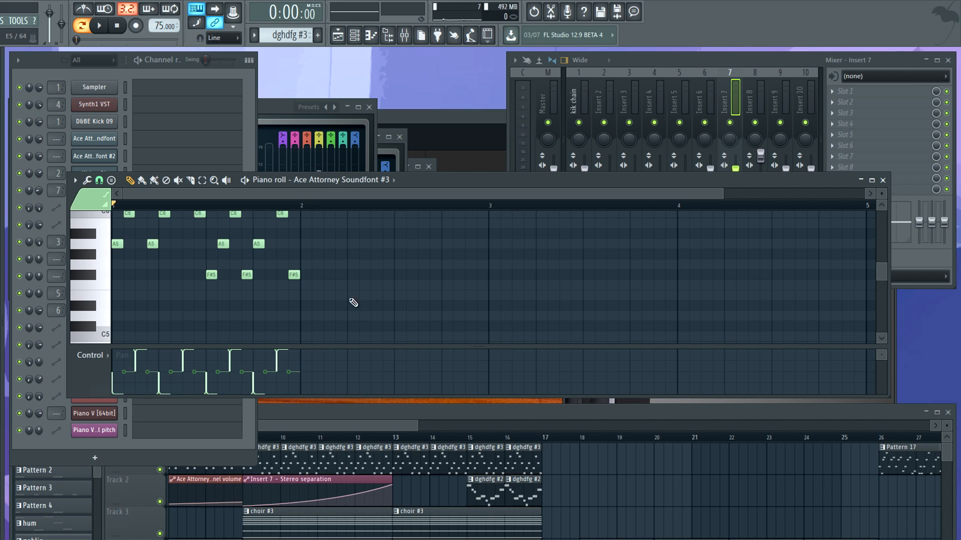
{"action": "key", "text": "space"}
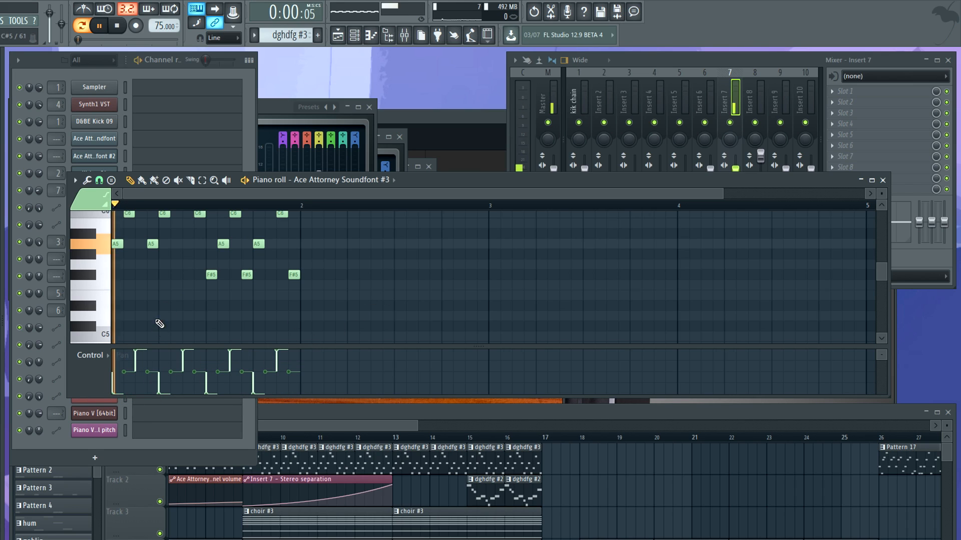
{"action": "key", "text": "space"}
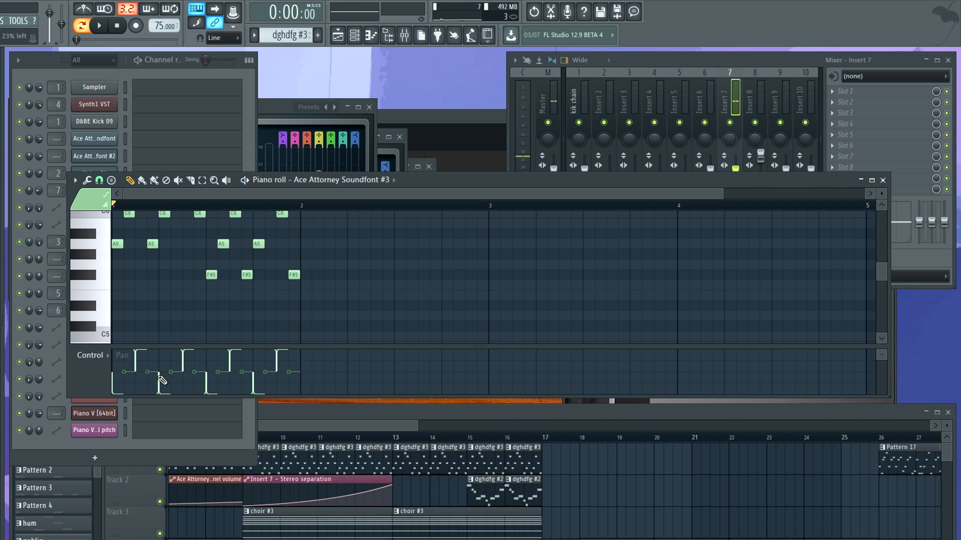
Examine mixer Insert 7 while playing the dghdfg #3 pattern
{"action": "left_click", "coordinate": [62, 187]}
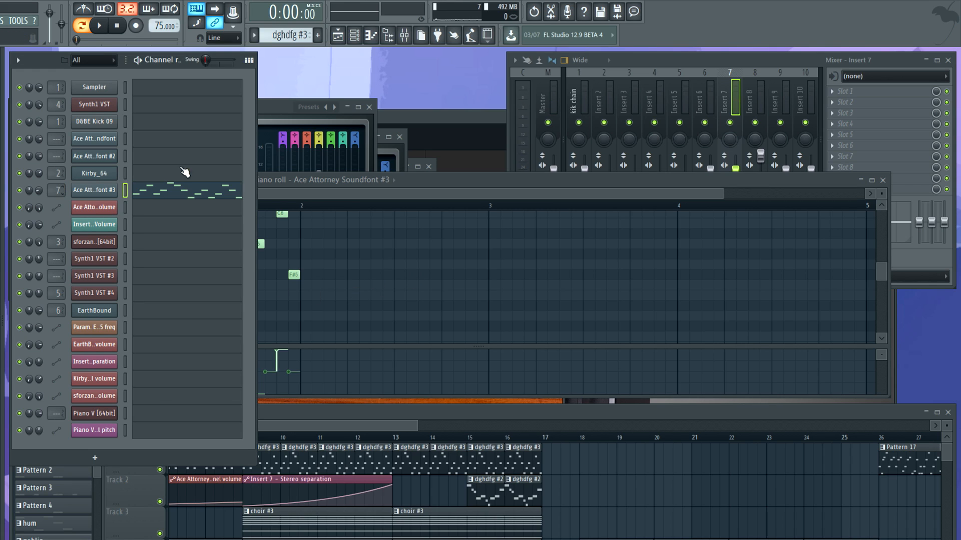
{"action": "left_click", "coordinate": [709, 60]}
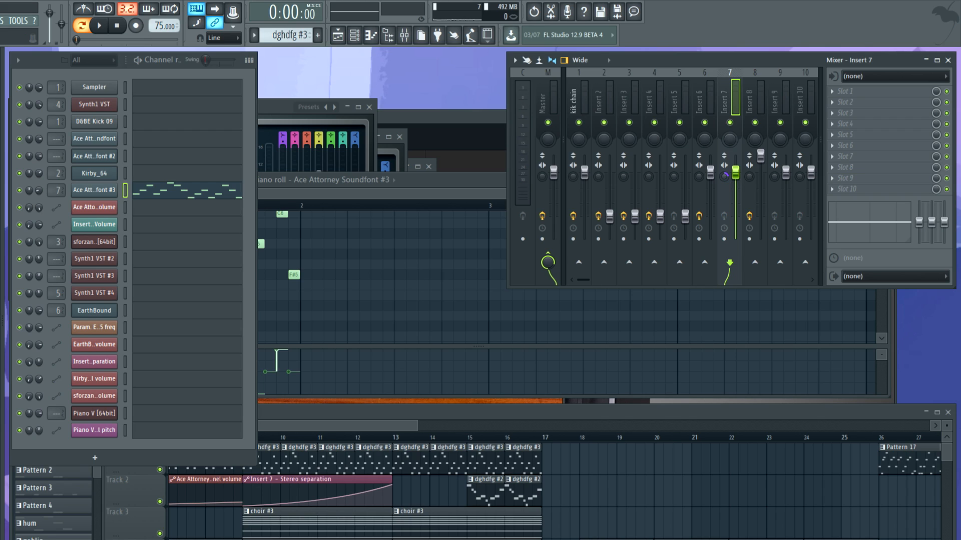
{"action": "key", "text": "space"}
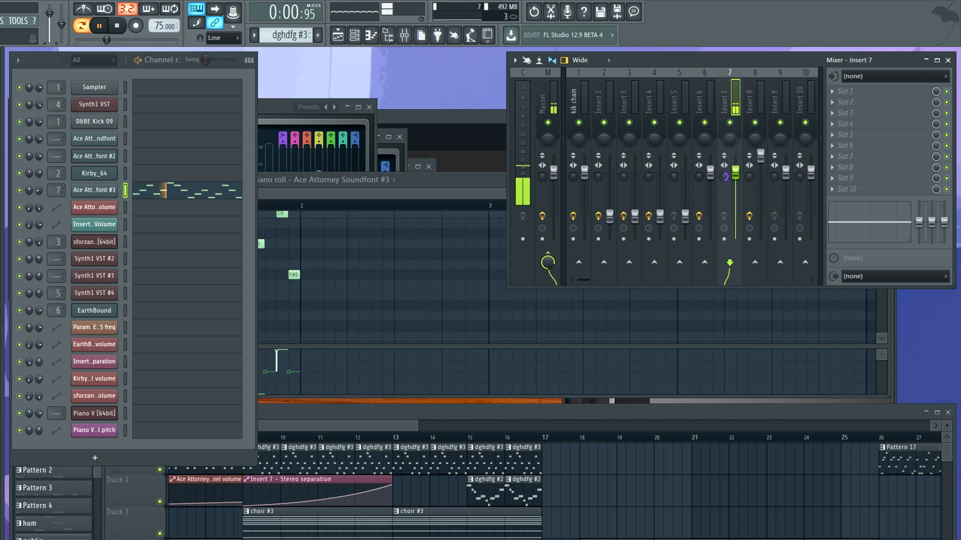
{"action": "key", "text": "space"}
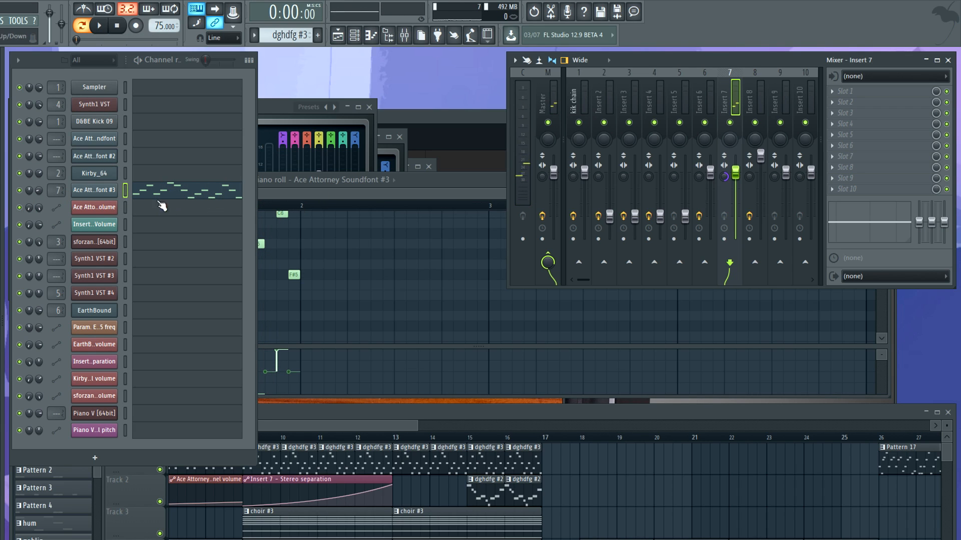
Inspect the automation options of Insert 7's stereo separation and play the automated section from late in bar 10
{"action": "key", "text": "F5"}
{"action": "right_click", "coordinate": [725, 176]}
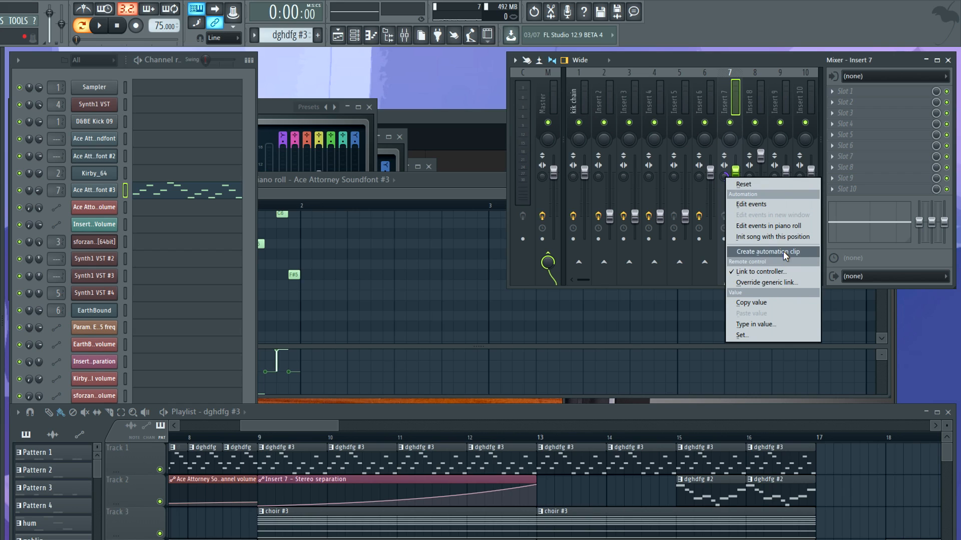
{"action": "left_click", "coordinate": [260, 446]}
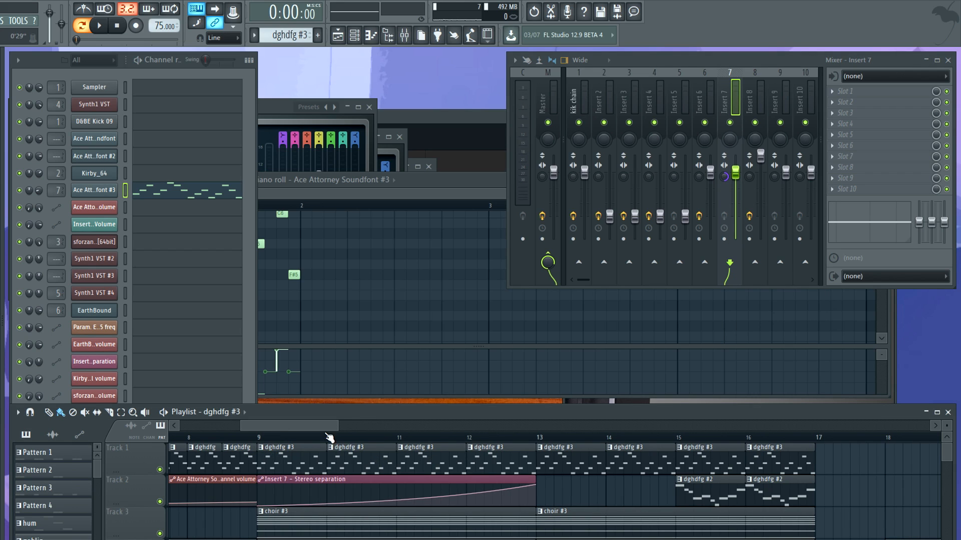
{"action": "left_click", "coordinate": [383, 445]}
{"action": "key", "text": "space"}
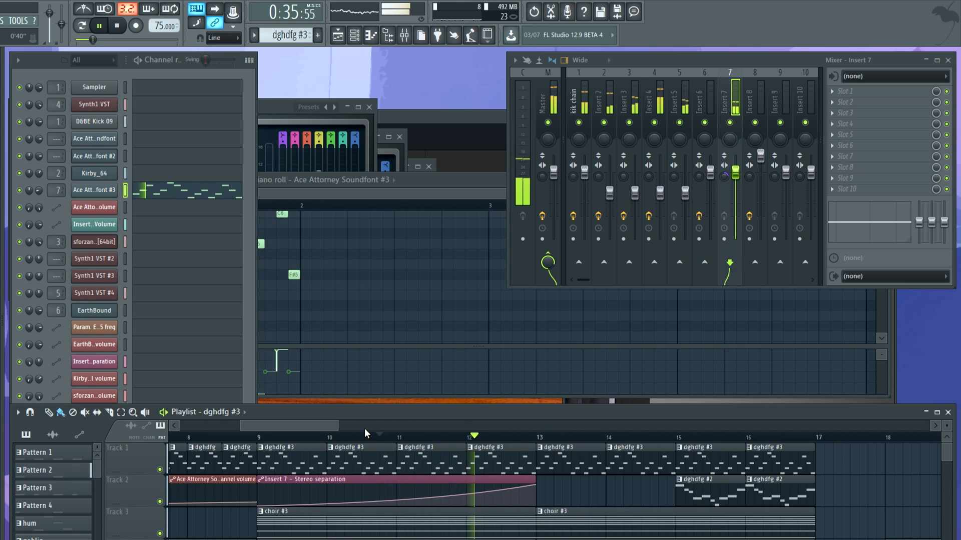
{"action": "key", "text": "space"}
Open the dghdfg #2 clip at bar 15 in the piano roll to examine its notes and panning
{"action": "left_click_drag", "start_coordinate": [332, 421], "coordinate": [306, 423]}
{"action": "double_click", "coordinate": [489, 490]}
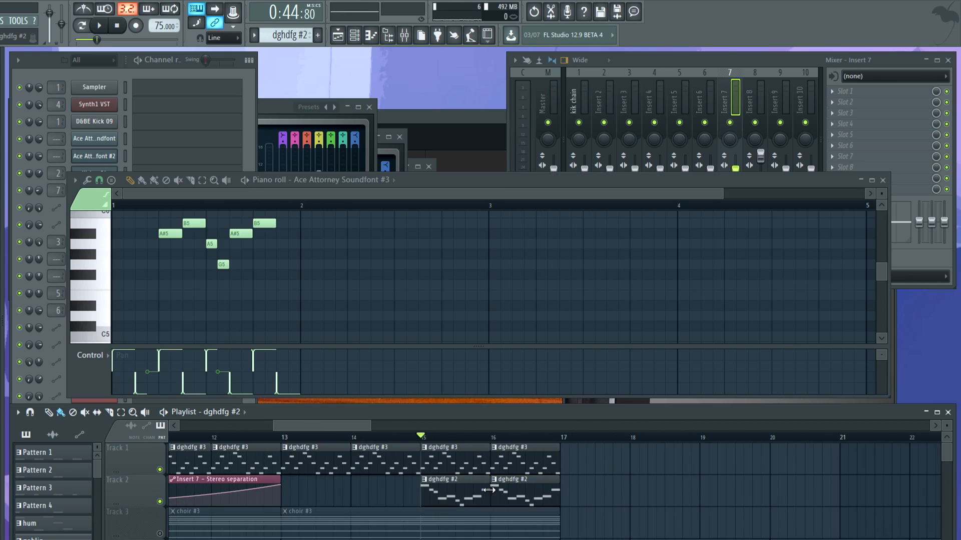
Play the dghdfg #2 pattern on its own and examine its notes and Pan values in the piano roll
{"action": "left_click", "coordinate": [81, 25]}
{"action": "key", "text": "space"}
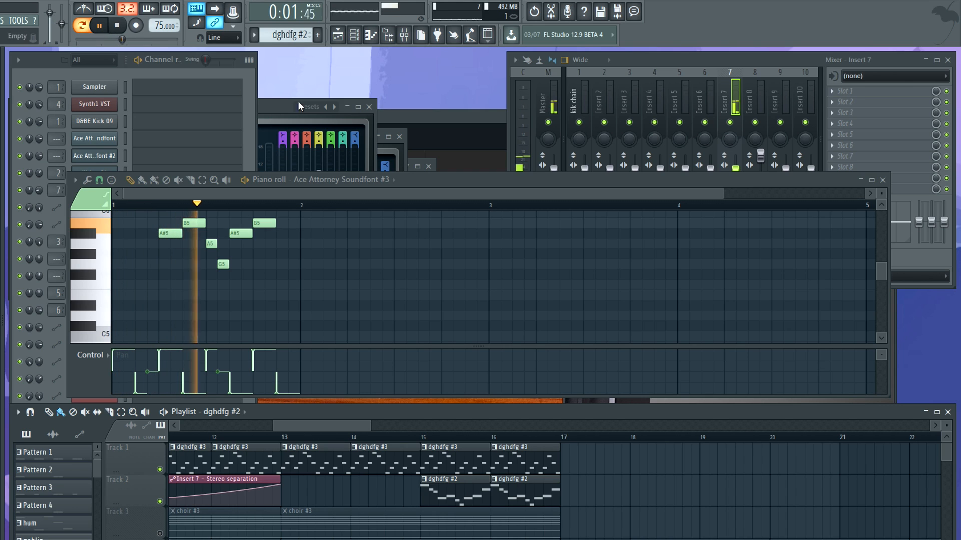
{"action": "scroll", "coordinate": [485, 248], "scroll_direction": "up", "scroll_amount": 3}
{"action": "key", "text": "space"}
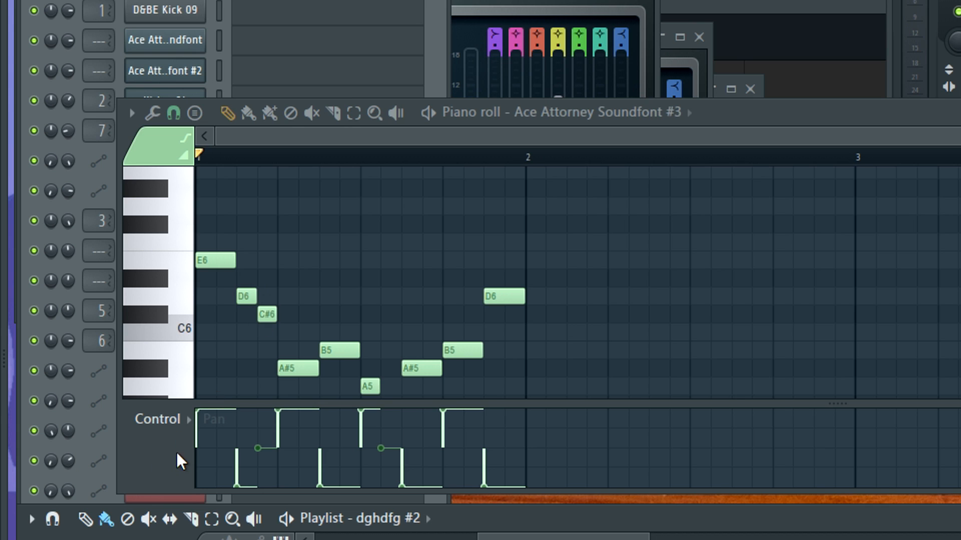
{"action": "scroll", "coordinate": [242, 311], "scroll_direction": "down", "scroll_amount": 3}
{"action": "scroll", "coordinate": [243, 312], "scroll_direction": "up", "scroll_amount": 1}
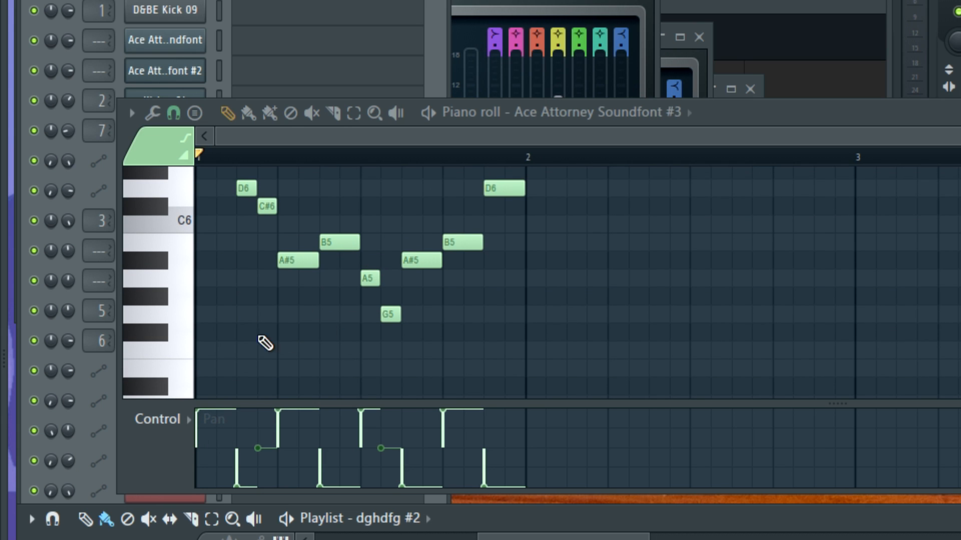
Compare the dghdfg #2 notes with those of the dghdfg #3 pattern in the piano roll
{"action": "key", "text": "ctrl+z"}
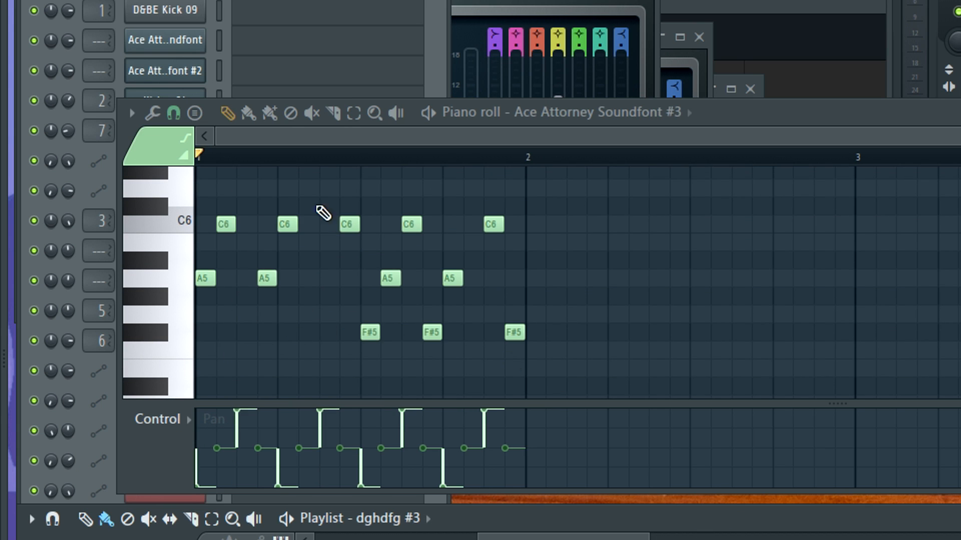
{"action": "key", "text": "ctrl+z"}
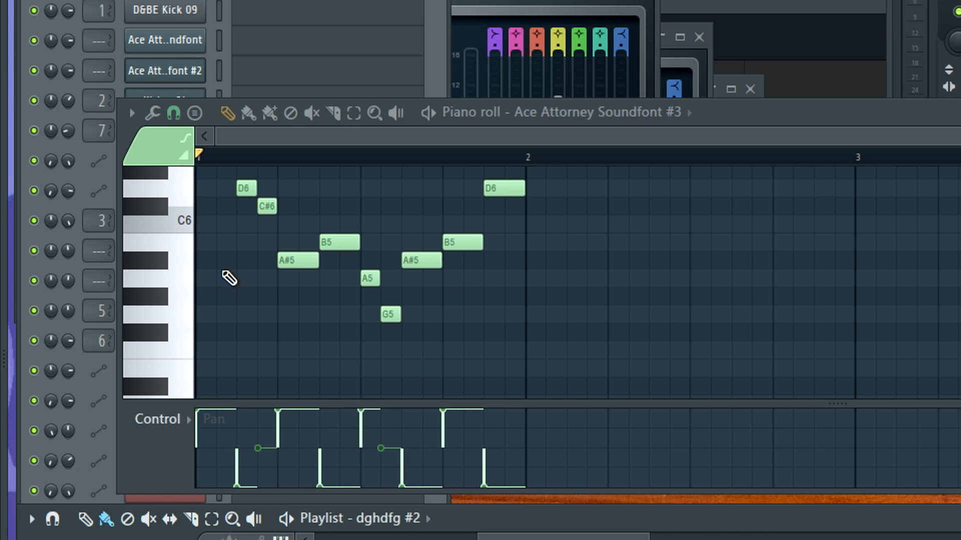
{"action": "scroll", "coordinate": [230, 258], "scroll_direction": "up", "scroll_amount": 3}
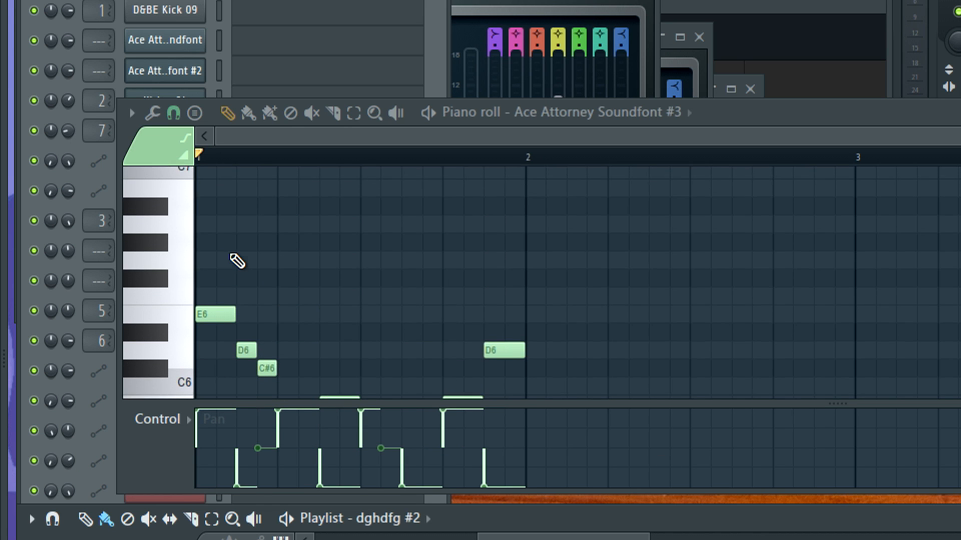
{"action": "scroll", "coordinate": [235, 260], "scroll_direction": "down", "scroll_amount": 2}
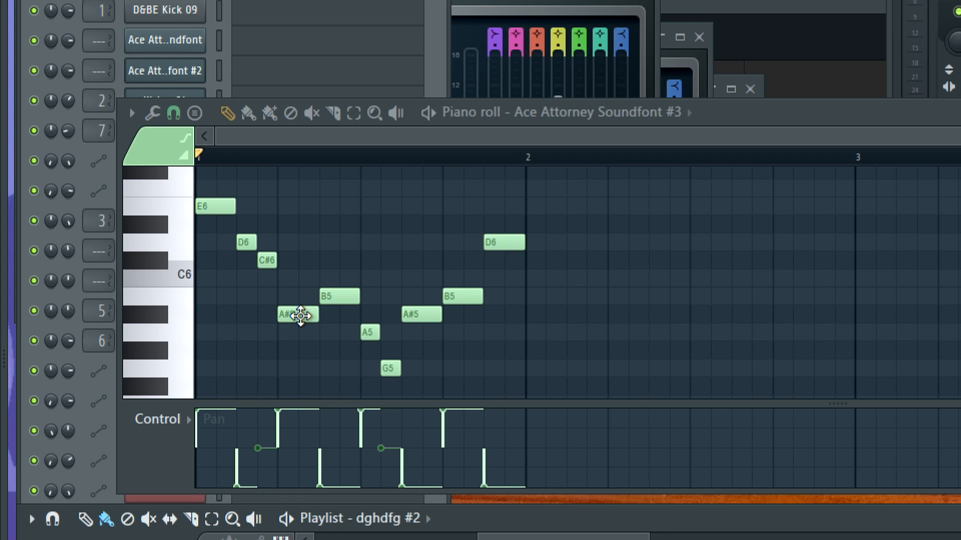
Try raising the first A#5 note of dghdfg #2 to C6 and listen to the pattern
{"action": "left_click_drag", "start_coordinate": [296, 310], "coordinate": [294, 279]}
{"action": "key", "text": "space"}
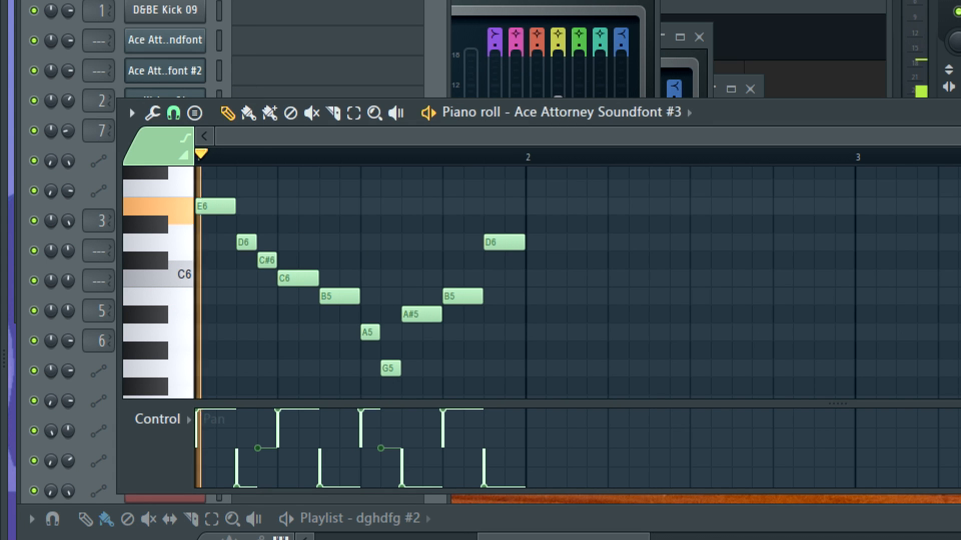
{"action": "key", "text": "space"}
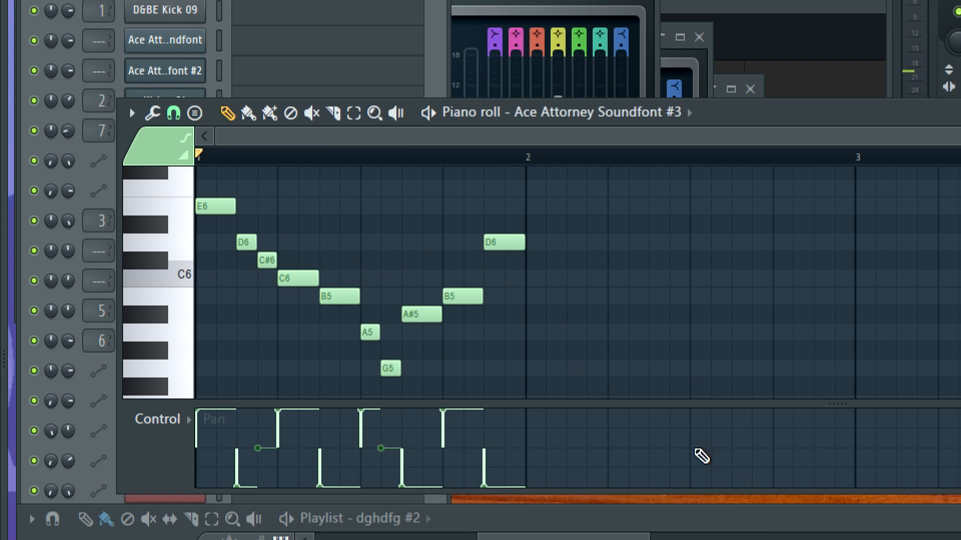
Show the dghdfg #3 arpeggio notes and play the song to hear how both patterns fit together
{"action": "key", "text": "KP_Add"}
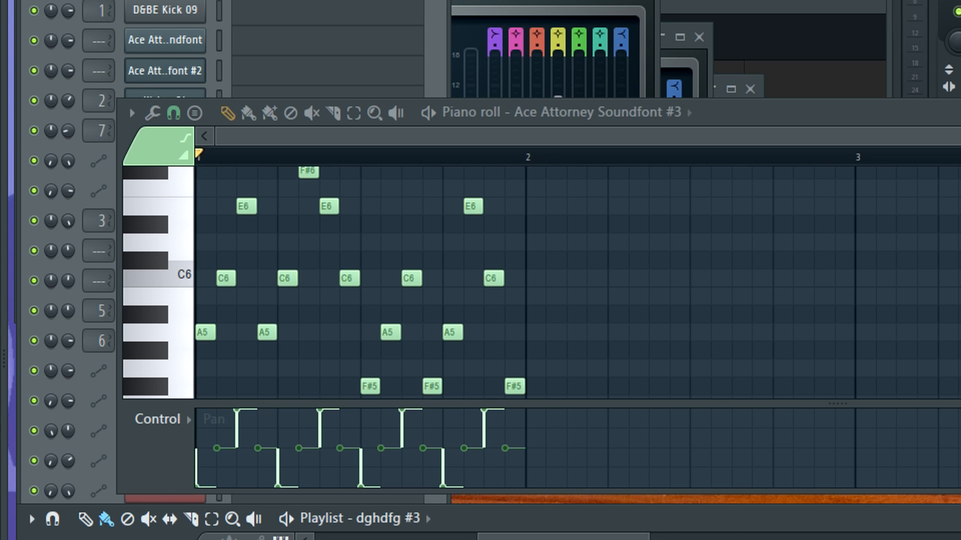
{"action": "key", "text": "space"}
{"action": "key", "text": "space"}
{"action": "key", "text": "space"}
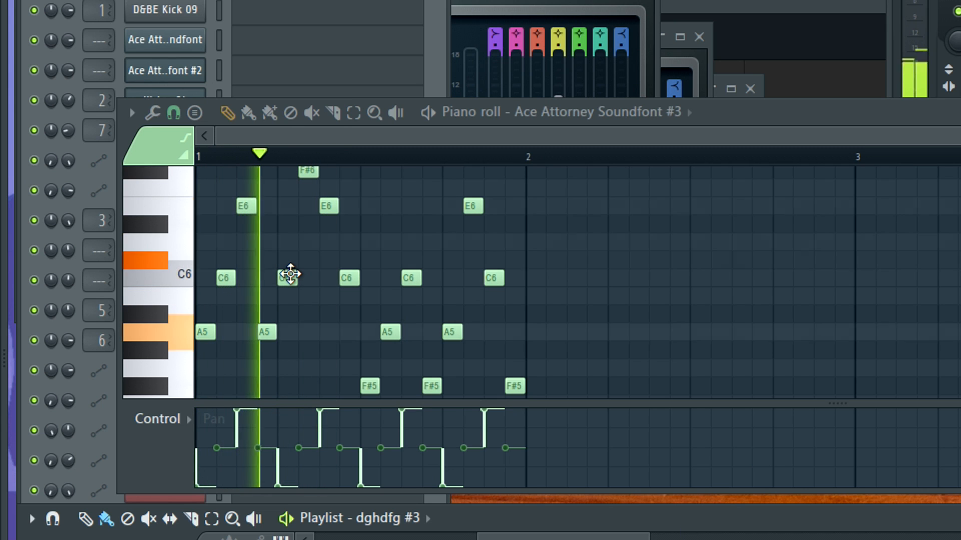
{"action": "key", "text": "space"}
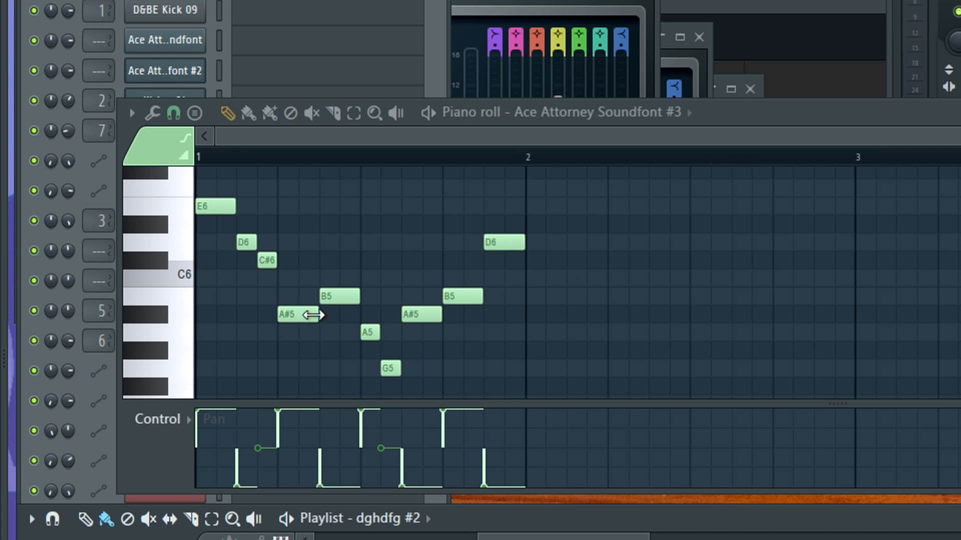
Examine the Insert 2 volume automation clips beneath the Pattern 2 kick clips and play the song from bar 13
{"action": "scroll", "coordinate": [272, 306], "scroll_direction": "down", "scroll_amount": 2}
{"action": "scroll", "coordinate": [282, 320], "scroll_direction": "up", "scroll_amount": 1}
{"action": "scroll", "coordinate": [292, 302], "scroll_direction": "up", "scroll_amount": 1}
{"action": "scroll", "coordinate": [360, 280], "scroll_direction": "up", "scroll_amount": 1}
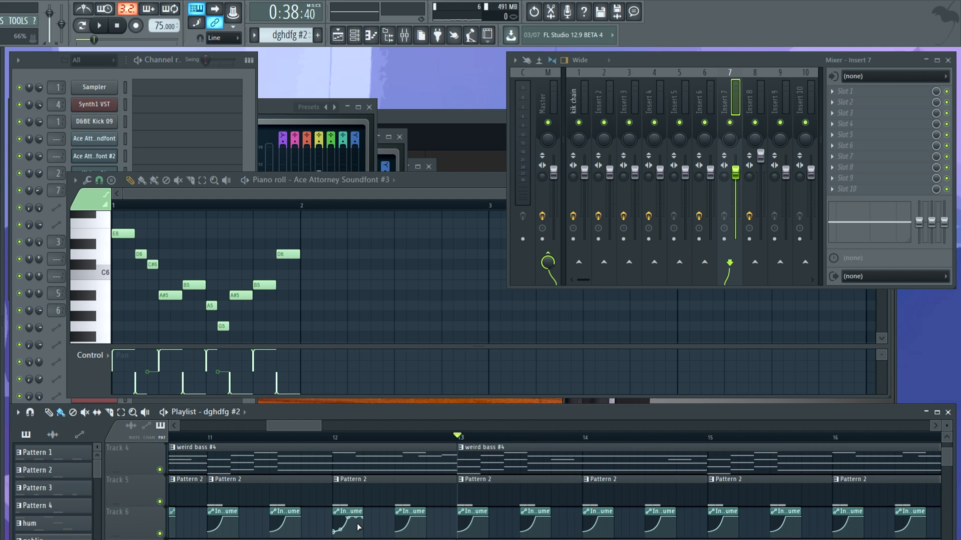
{"action": "scroll", "coordinate": [446, 512], "scroll_direction": "up", "scroll_amount": 3}
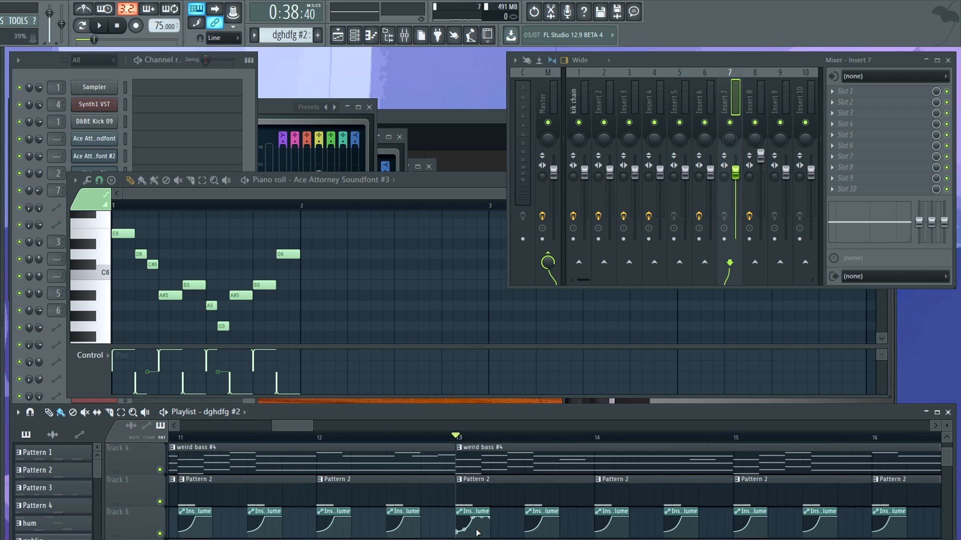
{"action": "scroll", "coordinate": [534, 522], "scroll_direction": "up", "scroll_amount": 2}
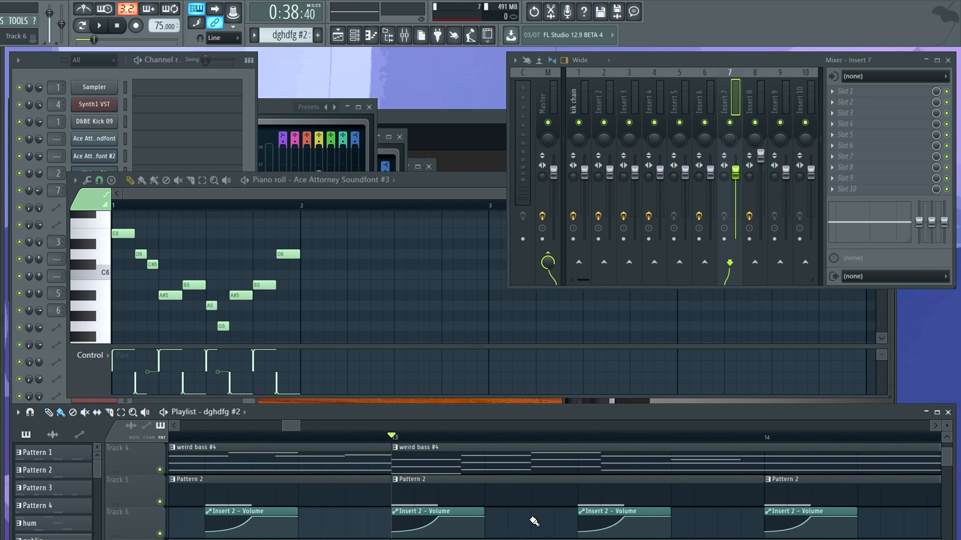
{"action": "scroll", "coordinate": [534, 521], "scroll_direction": "down", "scroll_amount": 4}
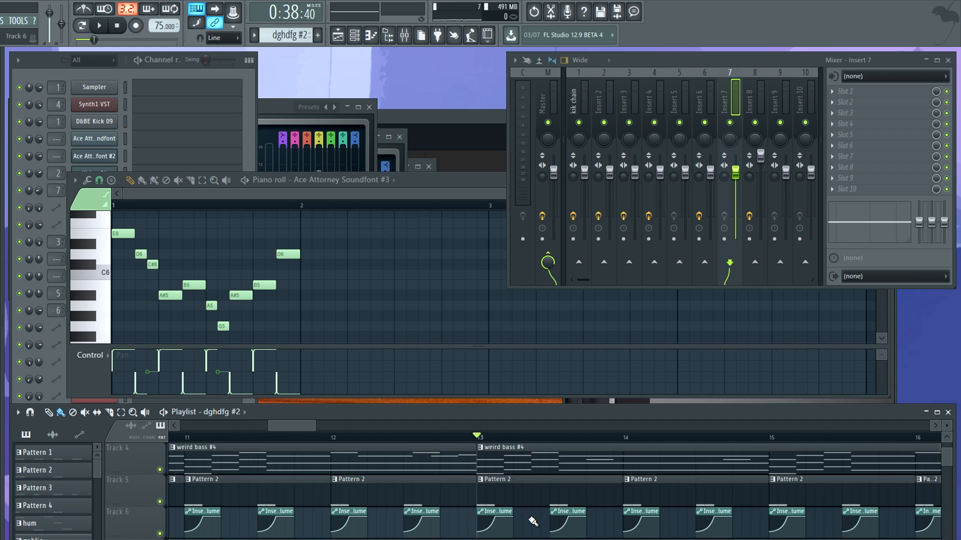
{"action": "scroll", "coordinate": [533, 522], "scroll_direction": "up", "scroll_amount": 3}
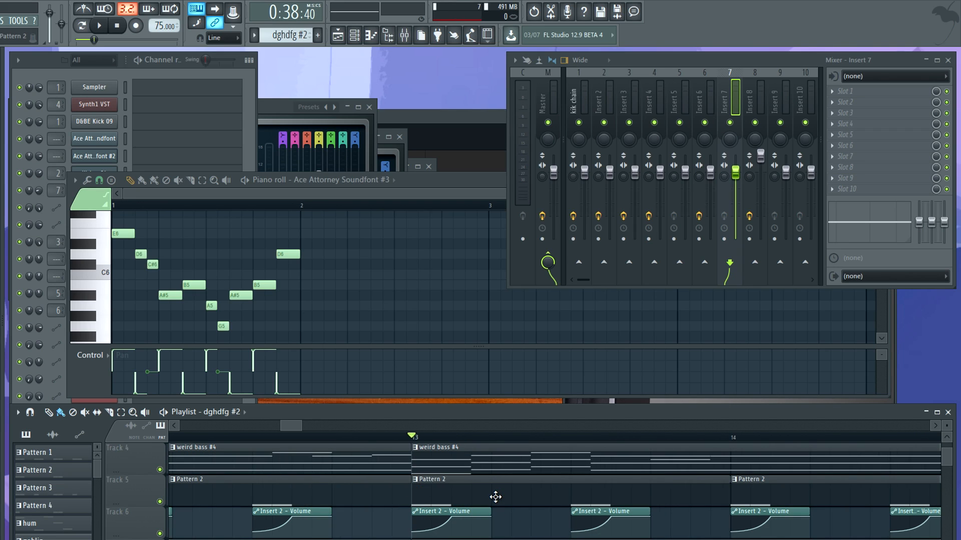
{"action": "scroll", "coordinate": [390, 519], "scroll_direction": "down", "scroll_amount": 2}
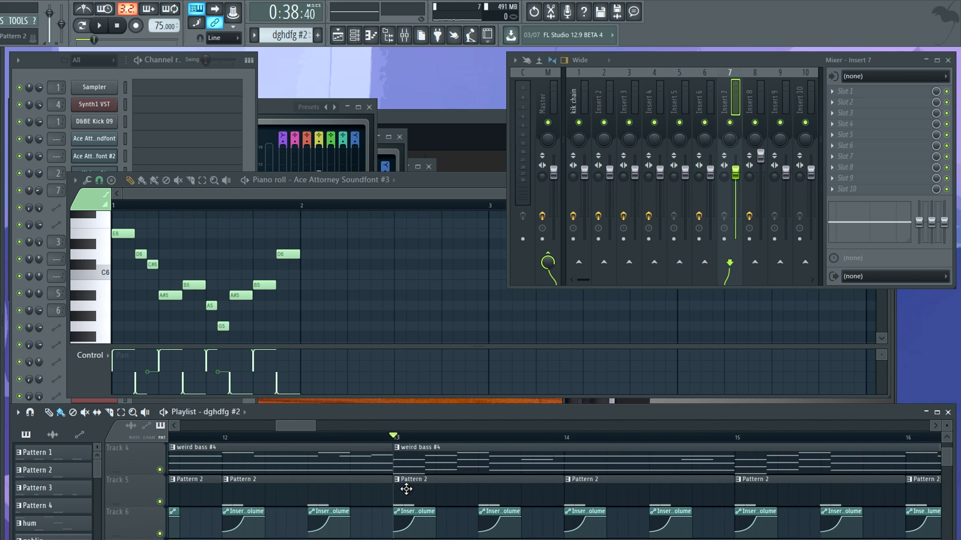
{"action": "scroll", "coordinate": [406, 488], "scroll_direction": "up", "scroll_amount": 1}
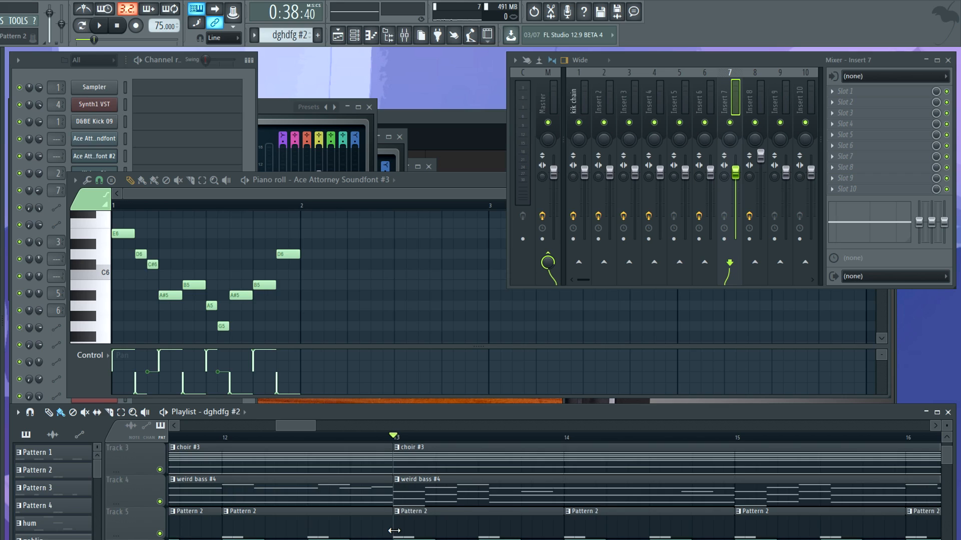
{"action": "scroll", "coordinate": [394, 530], "scroll_direction": "up", "scroll_amount": 2}
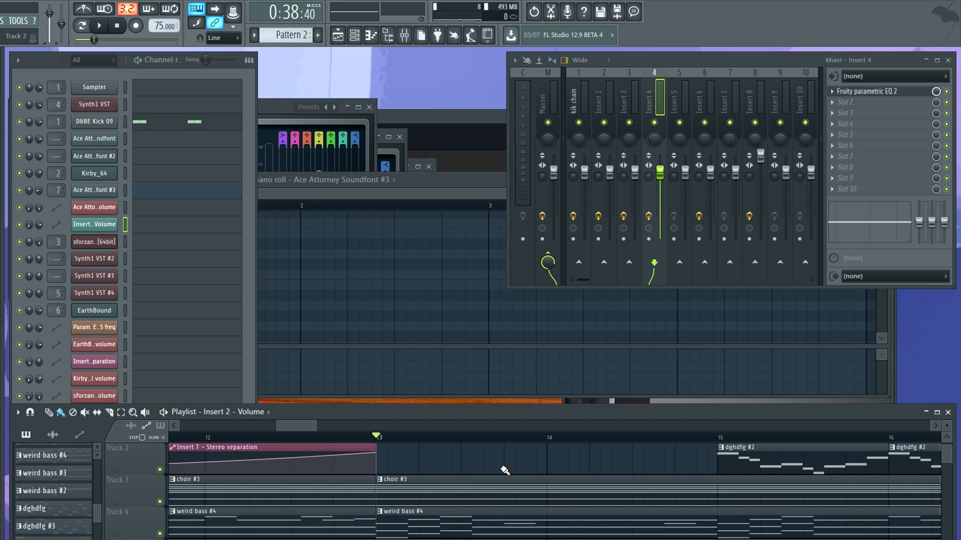
{"action": "key", "text": "space"}
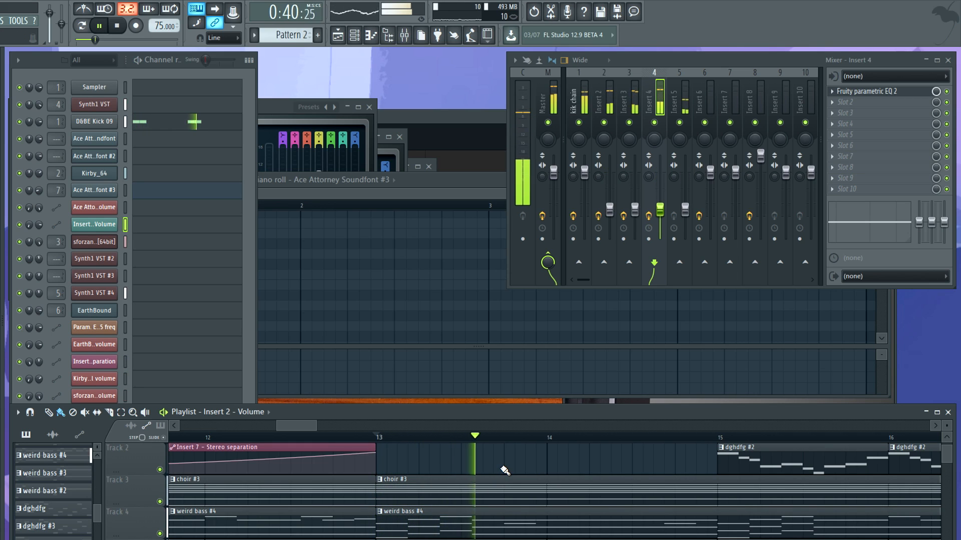
{"action": "key", "text": "space"}
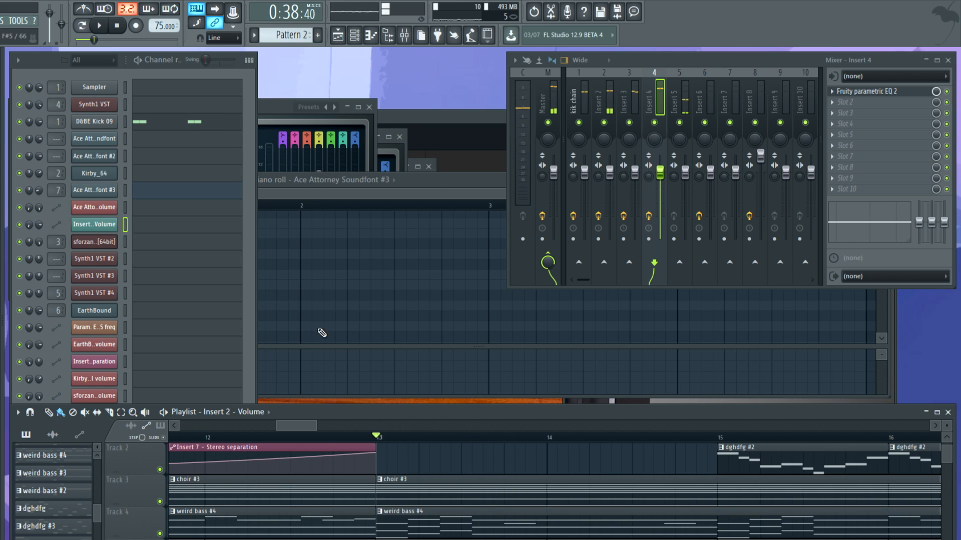
Remove Insert 2's routing to Insert 9, then route Insert 2 to Insert 9 only
{"action": "scroll", "coordinate": [470, 440], "scroll_direction": "up", "scroll_amount": 2}
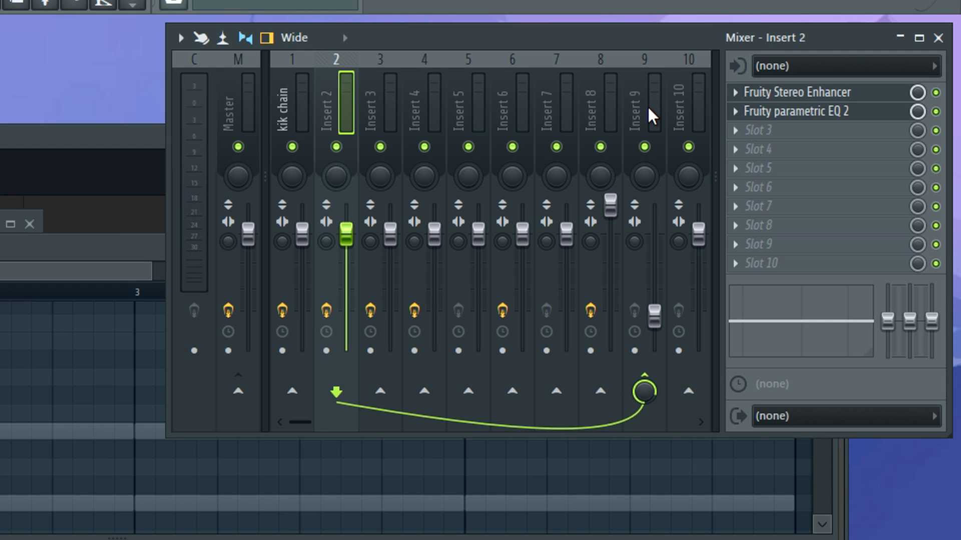
{"action": "left_click", "coordinate": [644, 390]}
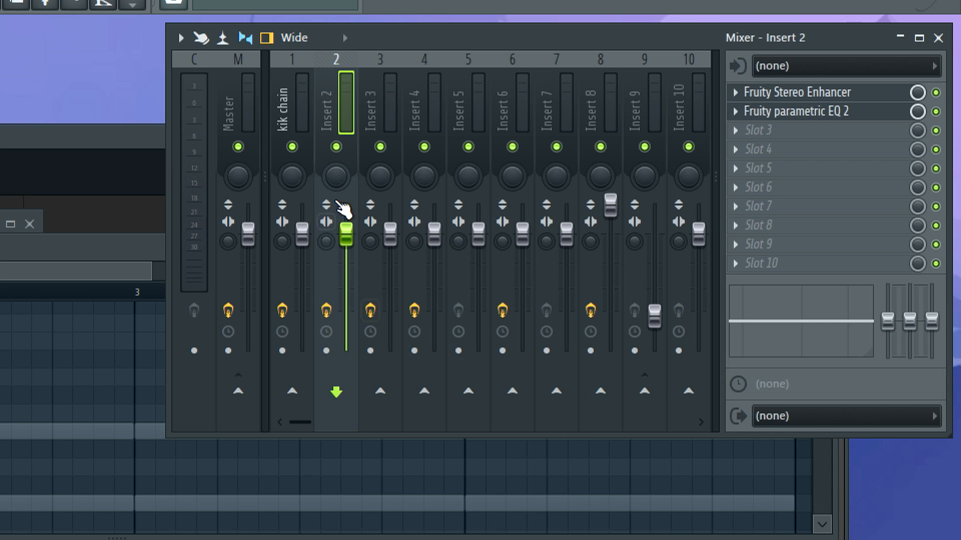
{"action": "right_click", "coordinate": [651, 396]}
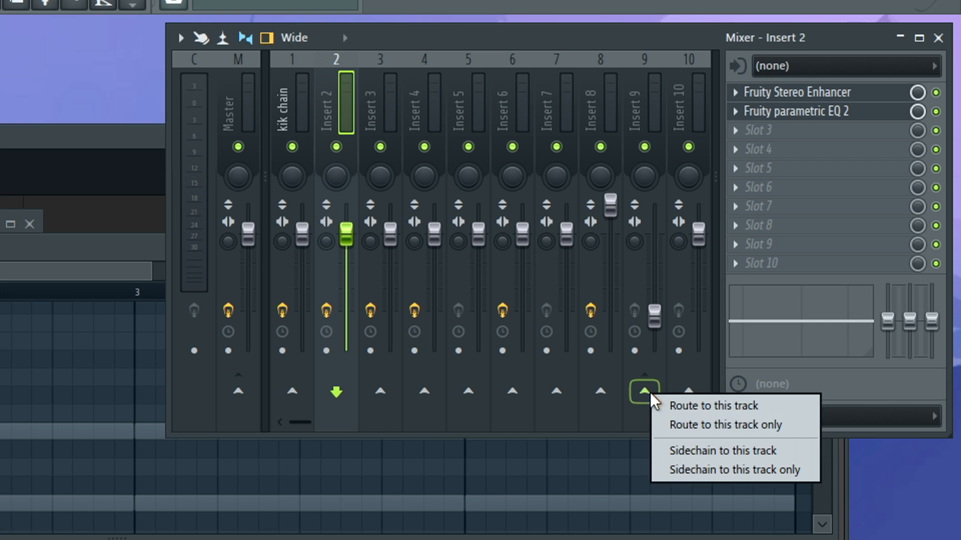
{"action": "left_click", "coordinate": [692, 425]}
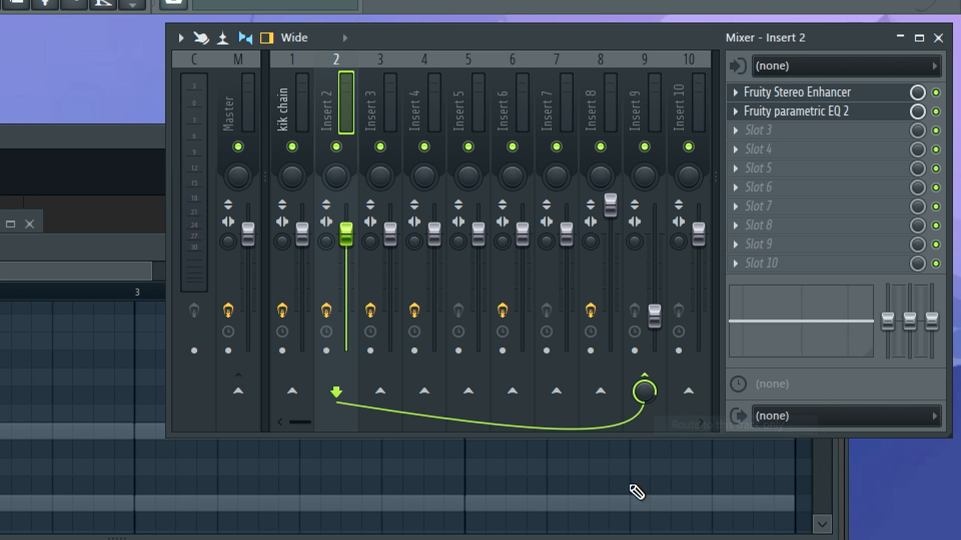
Check the mixer routing of Inserts 3, 4 and 5
{"action": "left_click", "coordinate": [401, 107]}
{"action": "left_click", "coordinate": [440, 150]}
{"action": "left_click", "coordinate": [473, 101]}
{"action": "left_click", "coordinate": [430, 110]}
Create an automation clip for the volume fader of mixer Insert 9
{"action": "left_click", "coordinate": [633, 109]}
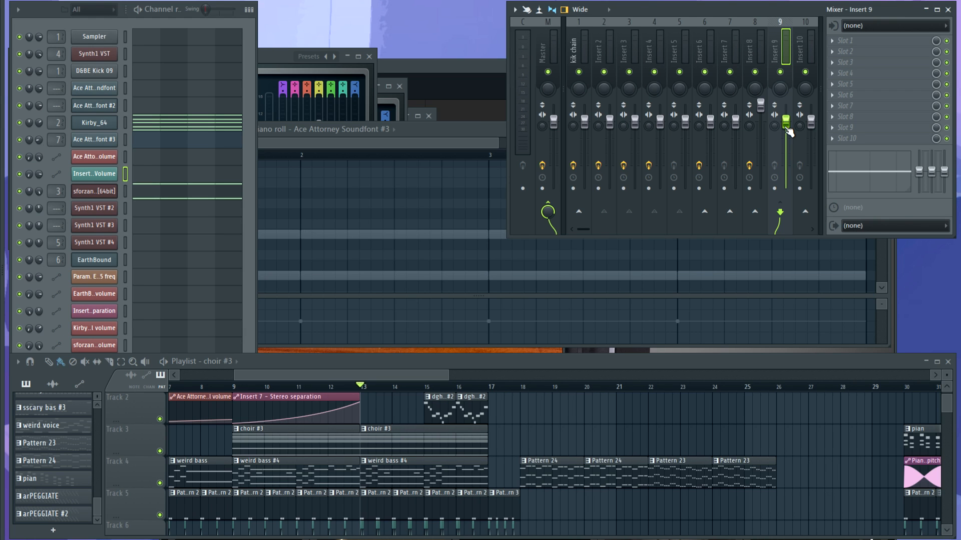
{"action": "right_click", "coordinate": [787, 126]}
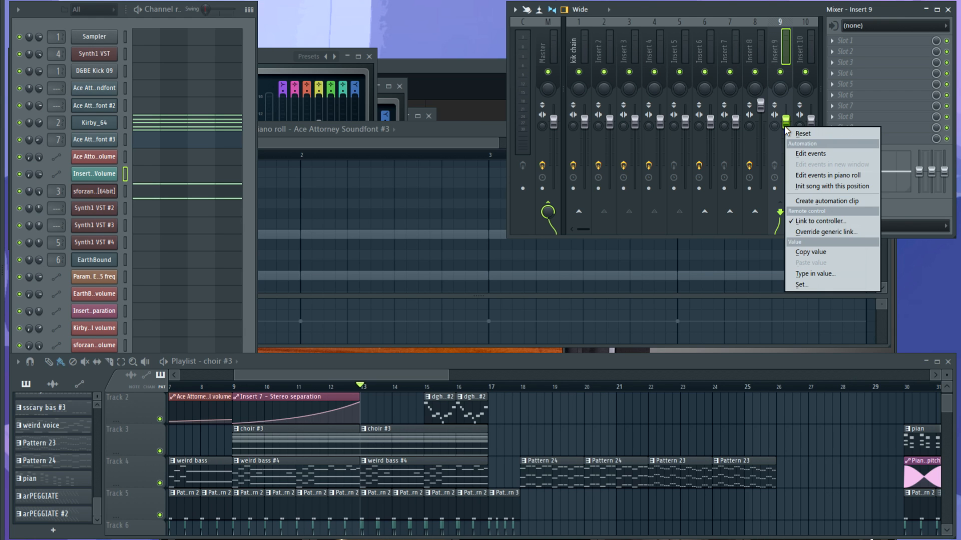
{"action": "left_click", "coordinate": [818, 200]}
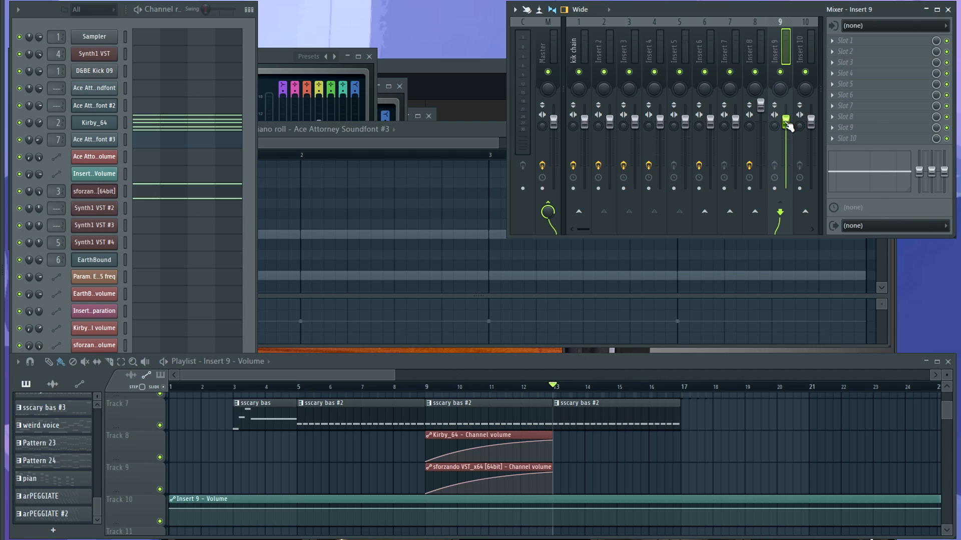
Copy the Insert 9 volume value and paste the 80% value onto the volume of its automation channel
{"action": "right_click", "coordinate": [787, 124]}
{"action": "left_click", "coordinate": [809, 248]}
{"action": "left_click", "coordinate": [35, 19]}
{"action": "right_click", "coordinate": [40, 398]}
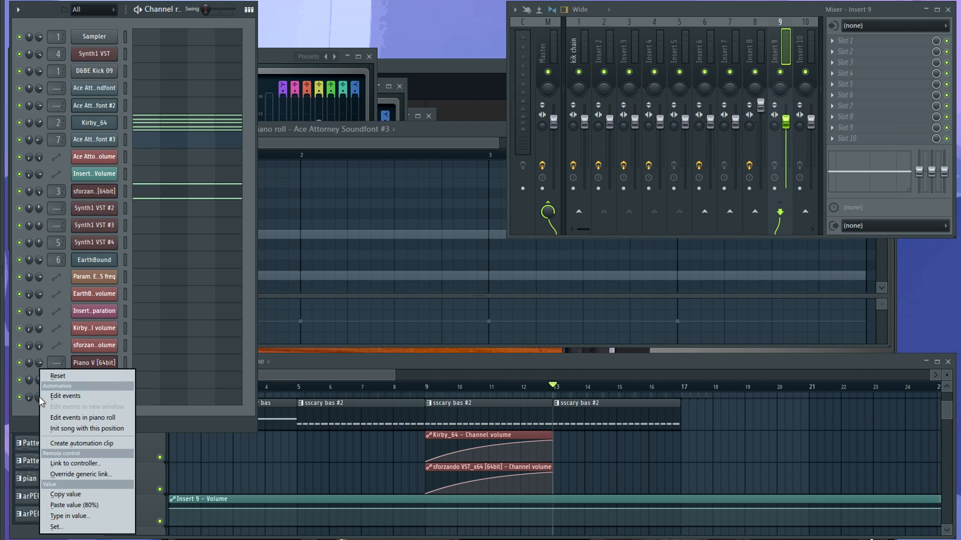
{"action": "left_click", "coordinate": [79, 505]}
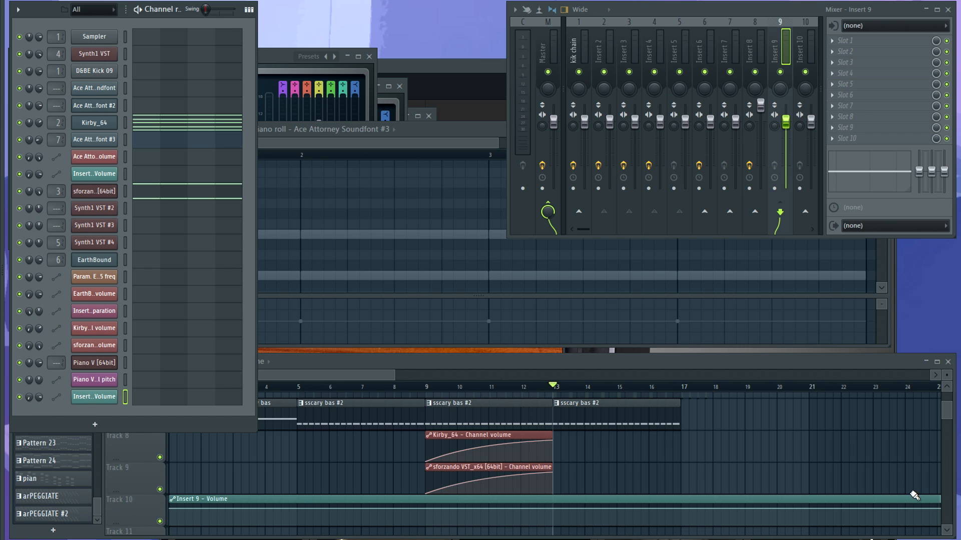
Shorten the Insert 9 volume automation clip to span bars 1 to 3 and shape it as a rising ramp
{"action": "left_click", "coordinate": [914, 496]}
{"action": "scroll", "coordinate": [799, 448], "scroll_direction": "down", "scroll_amount": 2}
{"action": "scroll", "coordinate": [801, 452], "scroll_direction": "down", "scroll_amount": 4}
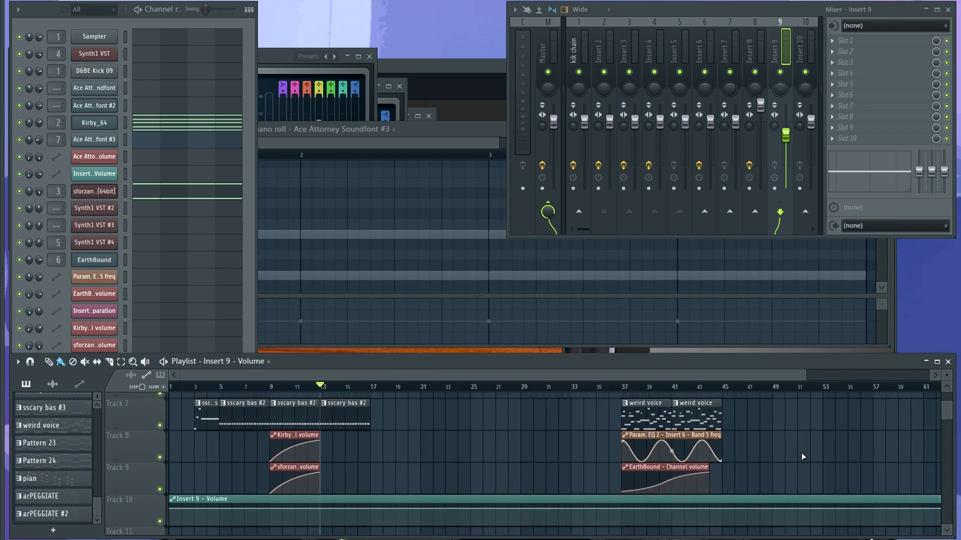
{"action": "left_click_drag", "start_coordinate": [806, 505], "coordinate": [160, 487]}
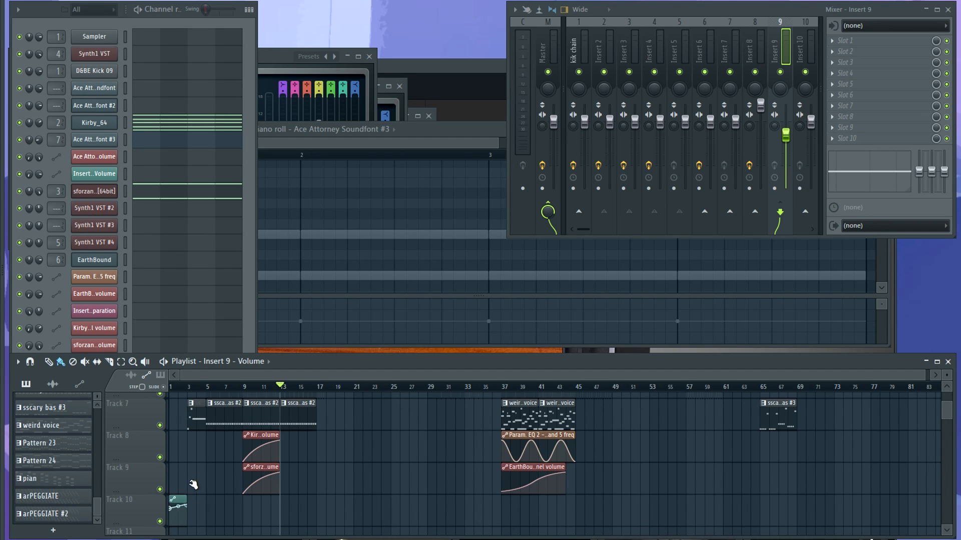
{"action": "scroll", "coordinate": [190, 489], "scroll_direction": "up", "scroll_amount": 6}
{"action": "left_click_drag", "start_coordinate": [217, 374], "coordinate": [202, 375]}
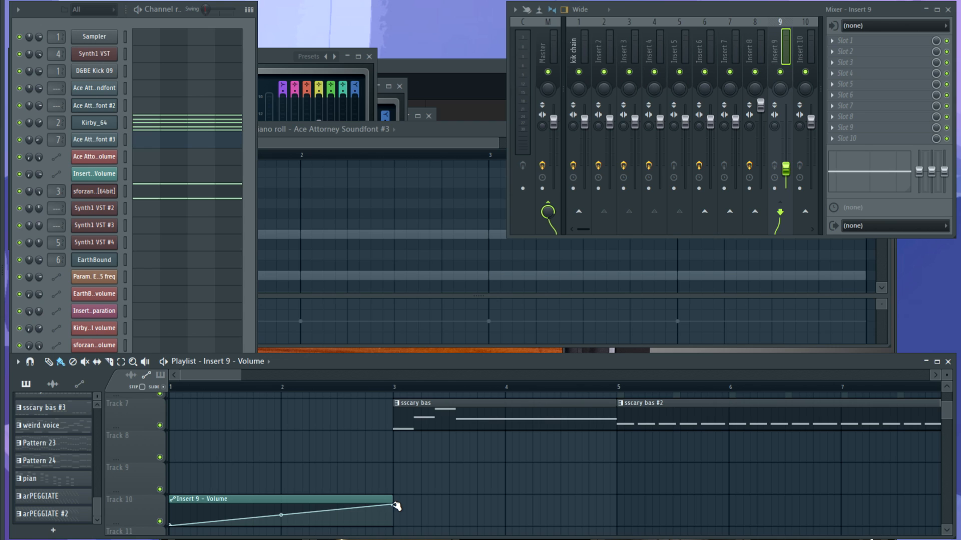
Play the song from bar 9 to check how the Insert 2 volume automation clips duck around the kicks
{"action": "scroll", "coordinate": [317, 483], "scroll_direction": "up", "scroll_amount": 3}
{"action": "left_click_drag", "start_coordinate": [318, 485], "coordinate": [300, 493]}
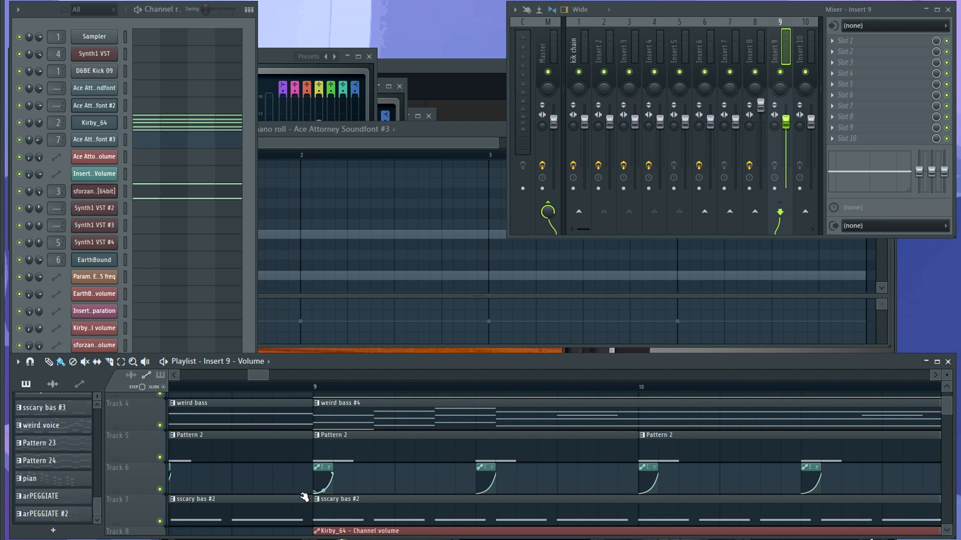
{"action": "mouse_move", "coordinate": [371, 469]}
{"action": "left_mouse_down"}
{"action": "mouse_move", "coordinate": [620, 479]}
{"action": "mouse_move", "coordinate": [414, 479]}
{"action": "left_mouse_up"}
{"action": "key", "text": "Delete"}
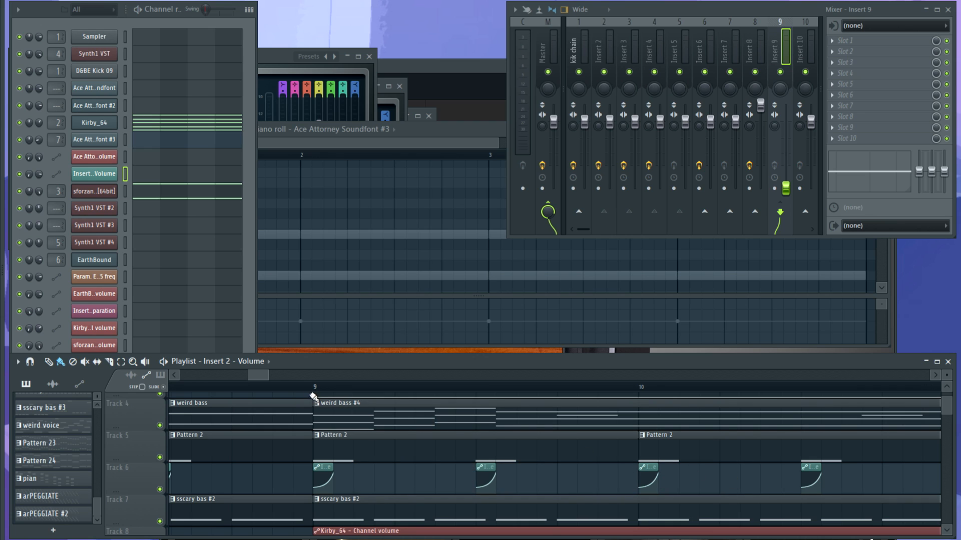
{"action": "key", "text": "space"}
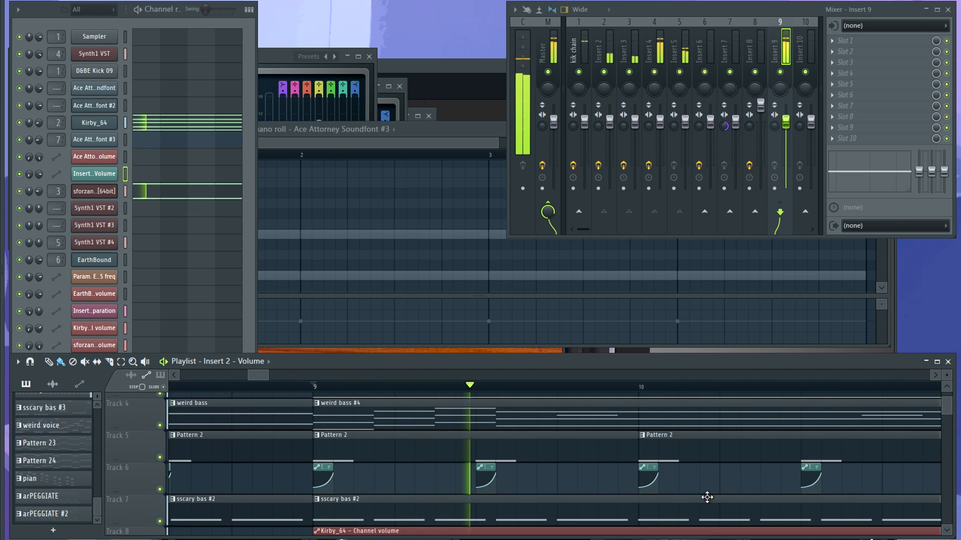
{"action": "key", "text": "space"}
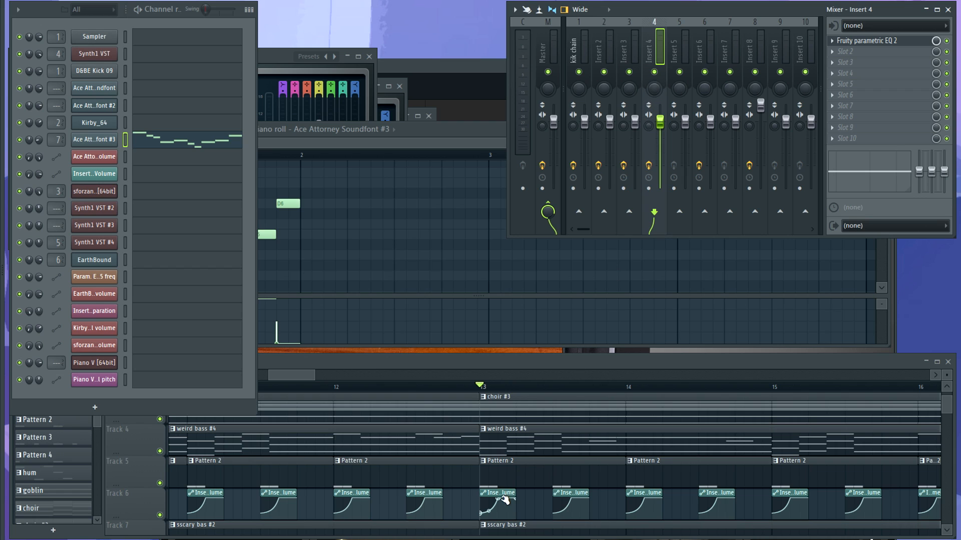
Shorten the Insert 2 volume automation clip at bar 13 and move the following one directly against its end
{"action": "scroll", "coordinate": [526, 498], "scroll_direction": "up", "scroll_amount": 5}
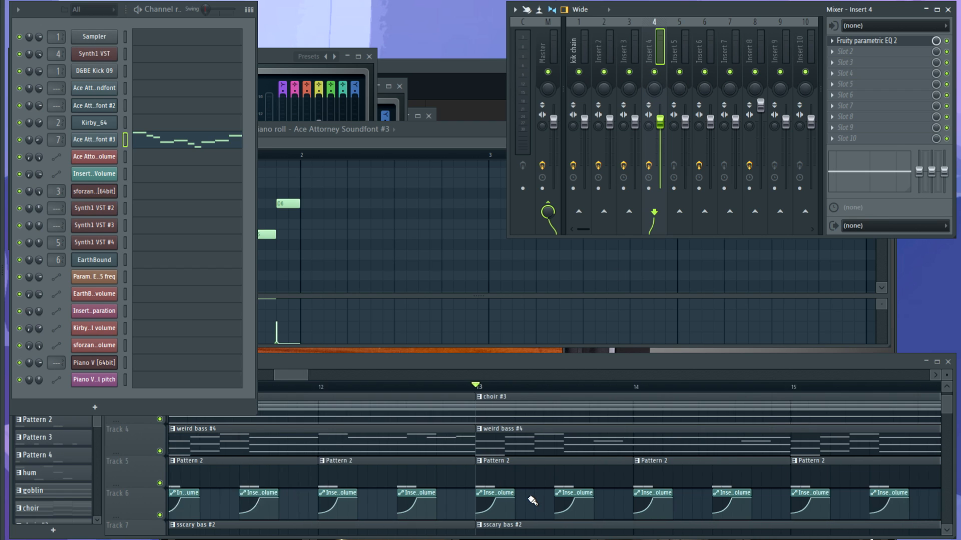
{"action": "left_click", "coordinate": [409, 479]}
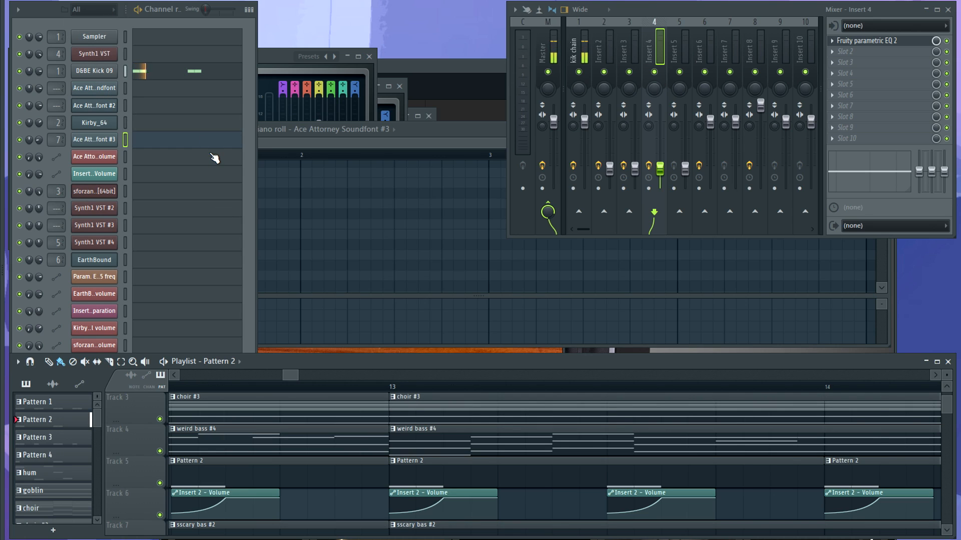
{"action": "left_click_drag", "start_coordinate": [497, 493], "coordinate": [416, 493]}
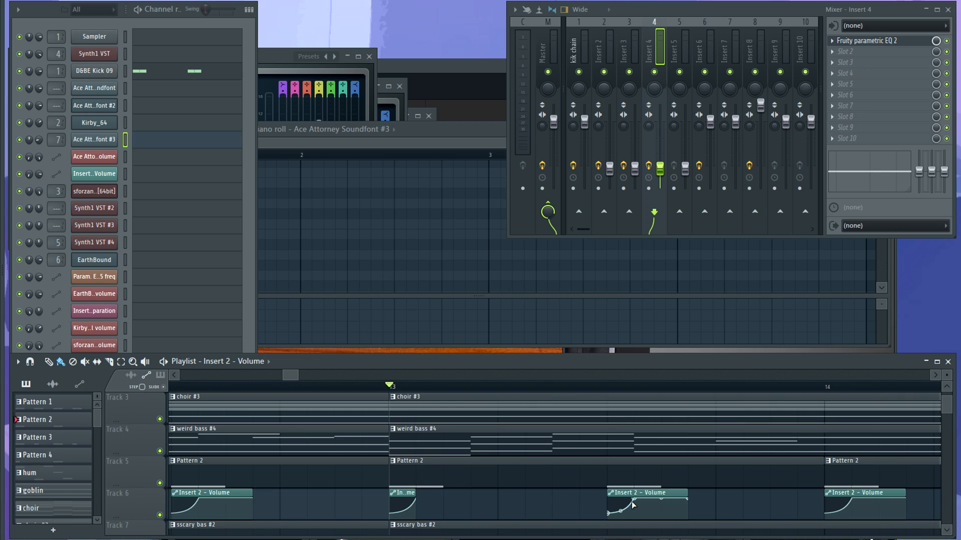
{"action": "left_click_drag", "start_coordinate": [628, 496], "coordinate": [437, 496]}
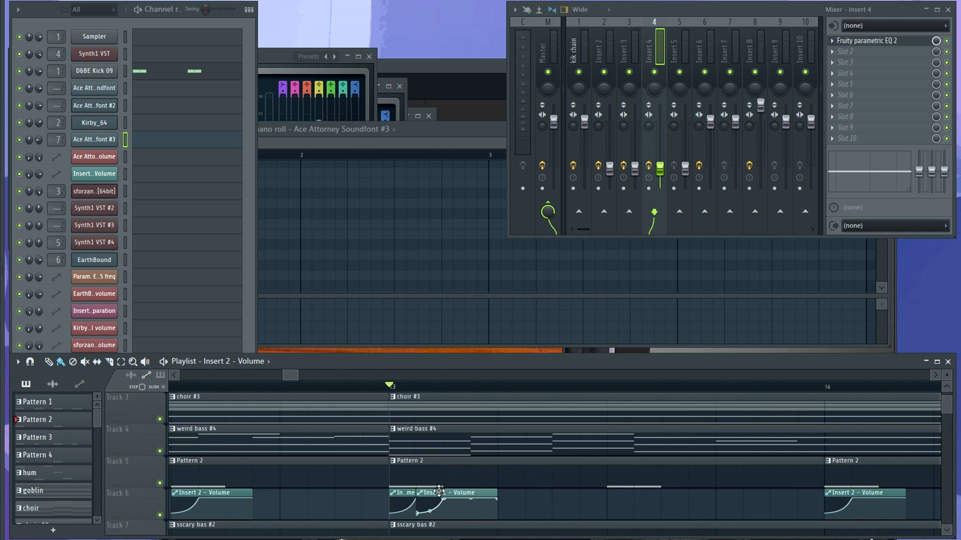
Play bar 13 to check the back-to-back Insert 2 volume clips against the mixer faders
{"action": "key", "text": "space"}
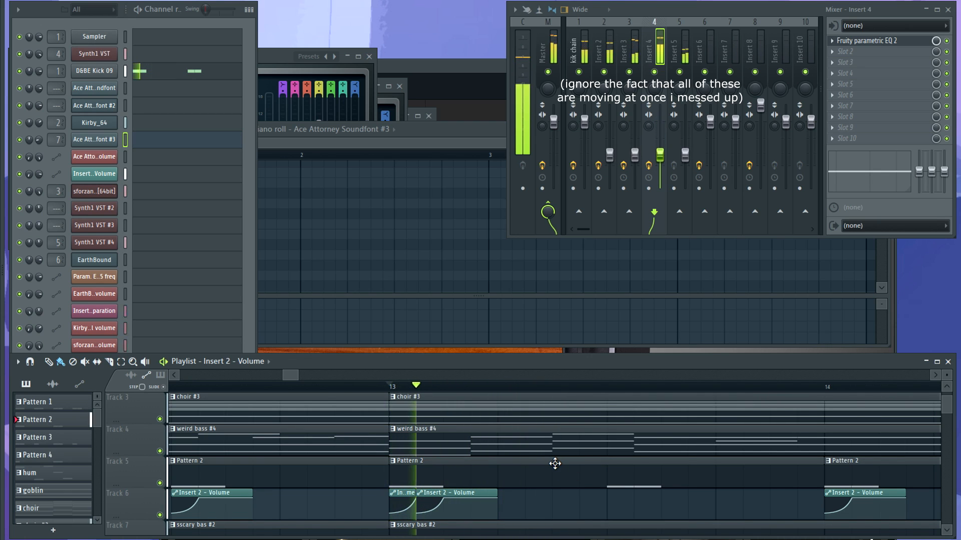
{"action": "key", "text": "space"}
{"action": "key", "text": "space"}
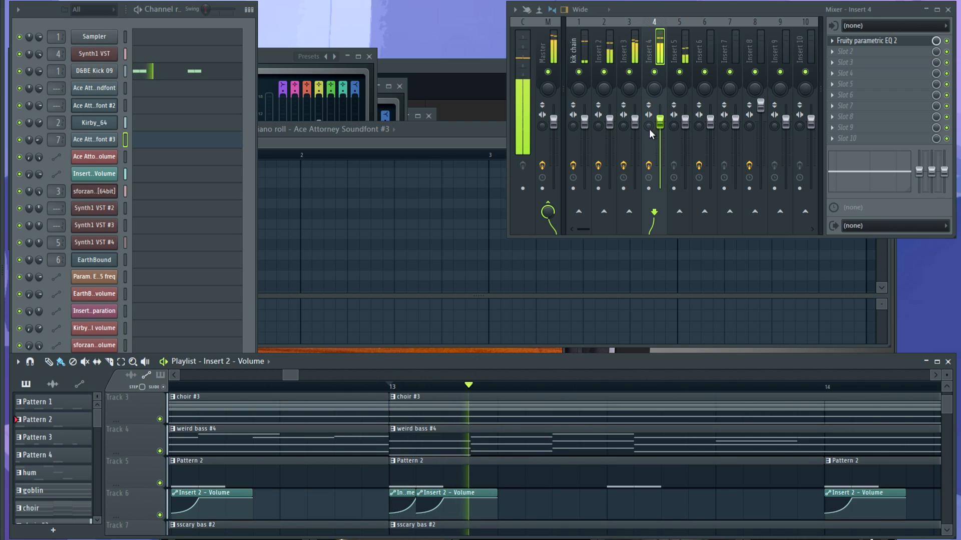
{"action": "key", "text": "space"}
Play the song from bar 12 to hear the transition into the doubled ducking clips at bar 13
{"action": "scroll", "coordinate": [564, 499], "scroll_direction": "down", "scroll_amount": 4}
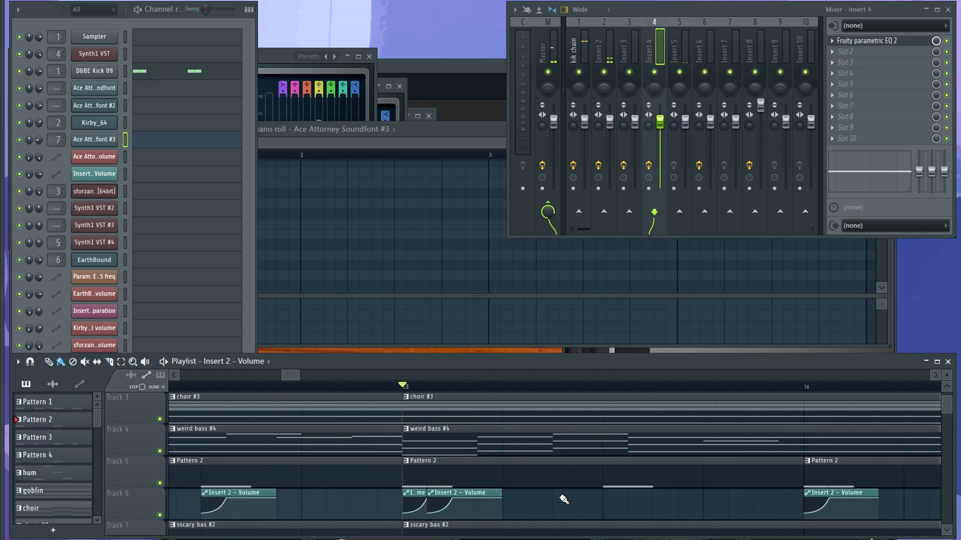
{"action": "scroll", "coordinate": [565, 501], "scroll_direction": "down", "scroll_amount": 5}
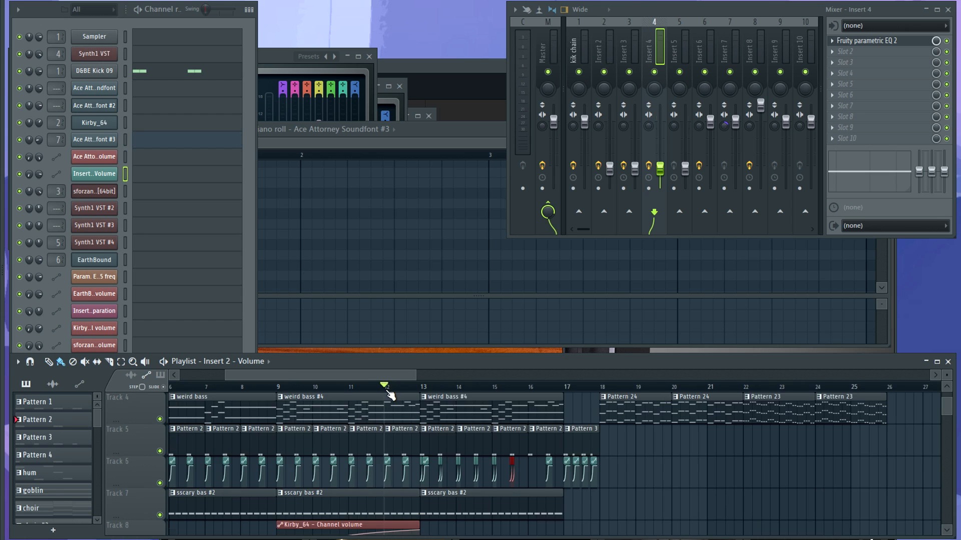
{"action": "key", "text": "space"}
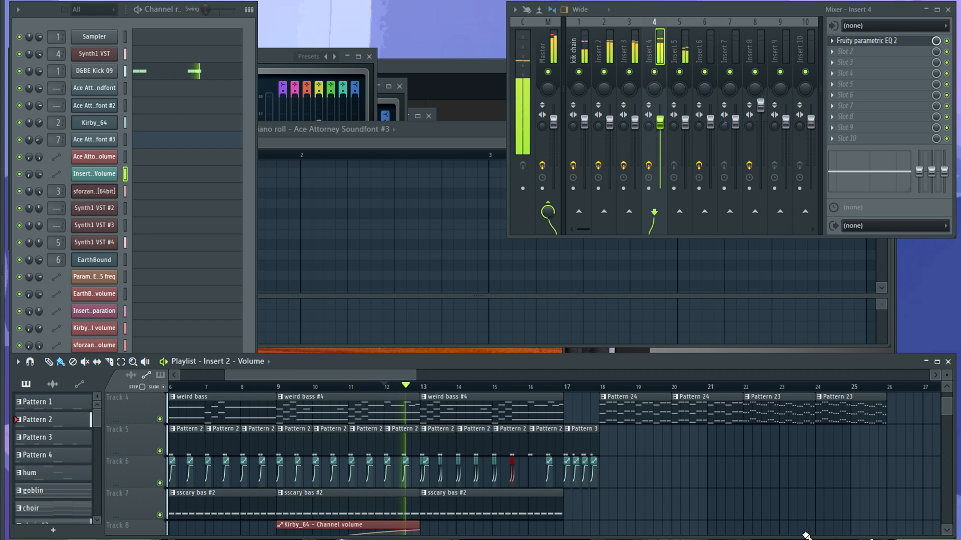
{"action": "scroll", "coordinate": [705, 478], "scroll_direction": "up", "scroll_amount": 3}
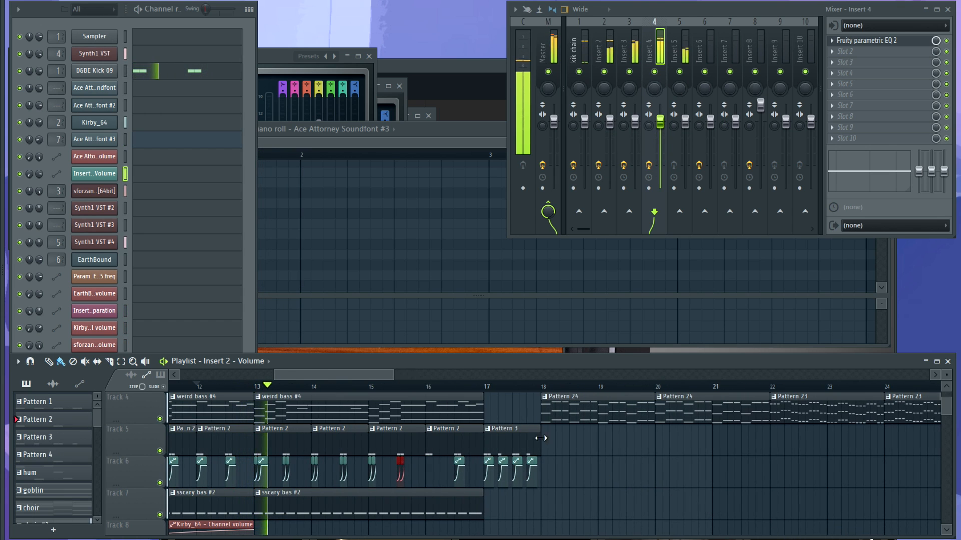
{"action": "left_click_drag", "start_coordinate": [361, 376], "coordinate": [344, 375]}
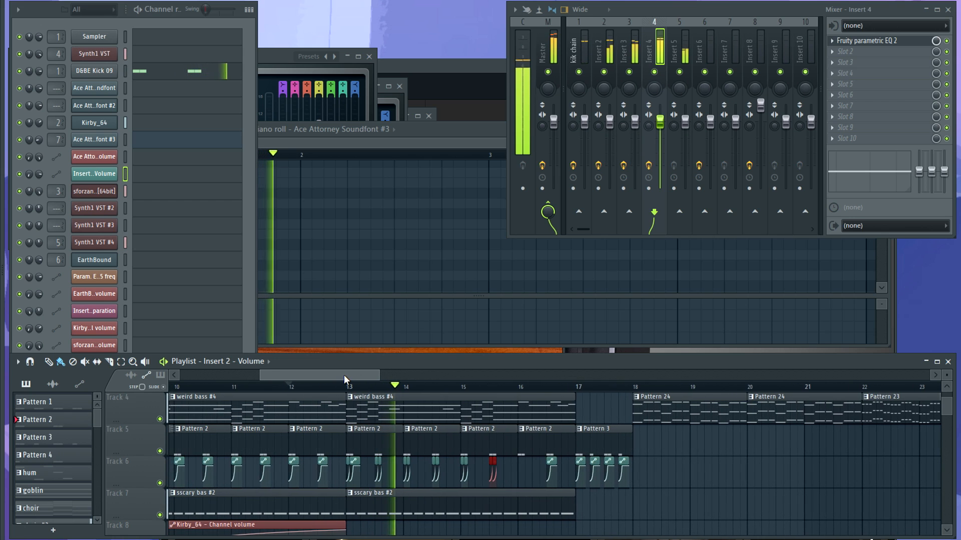
{"action": "scroll", "coordinate": [336, 475], "scroll_direction": "up", "scroll_amount": 5}
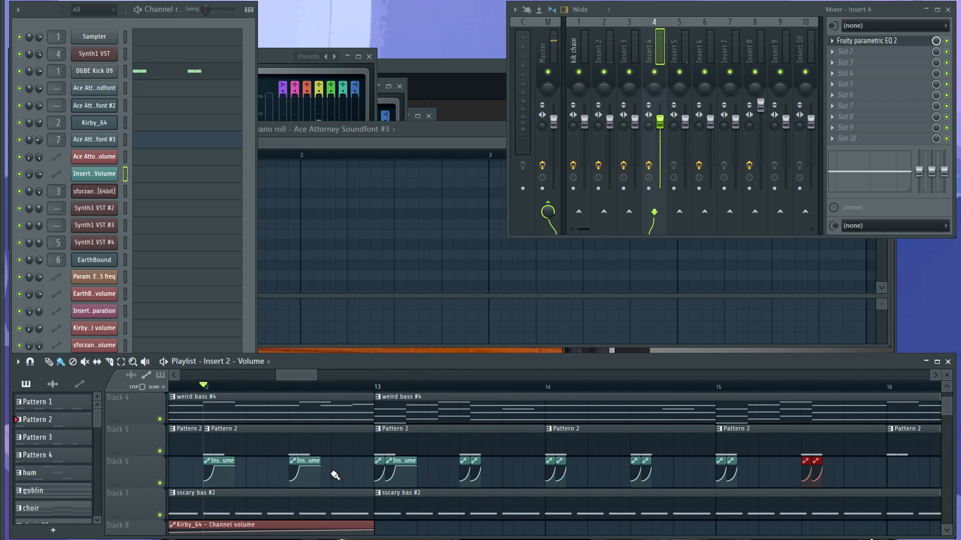
Trim the longer Insert 2 volume automation clip at bar 13 to the length of its short neighbours
{"action": "scroll", "coordinate": [431, 464], "scroll_direction": "up", "scroll_amount": 2}
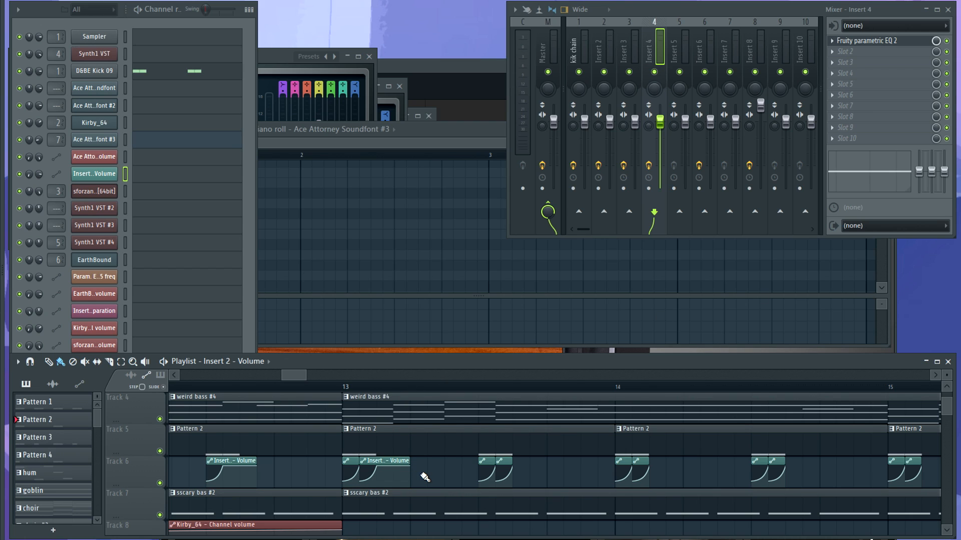
{"action": "scroll", "coordinate": [425, 477], "scroll_direction": "up", "scroll_amount": 3}
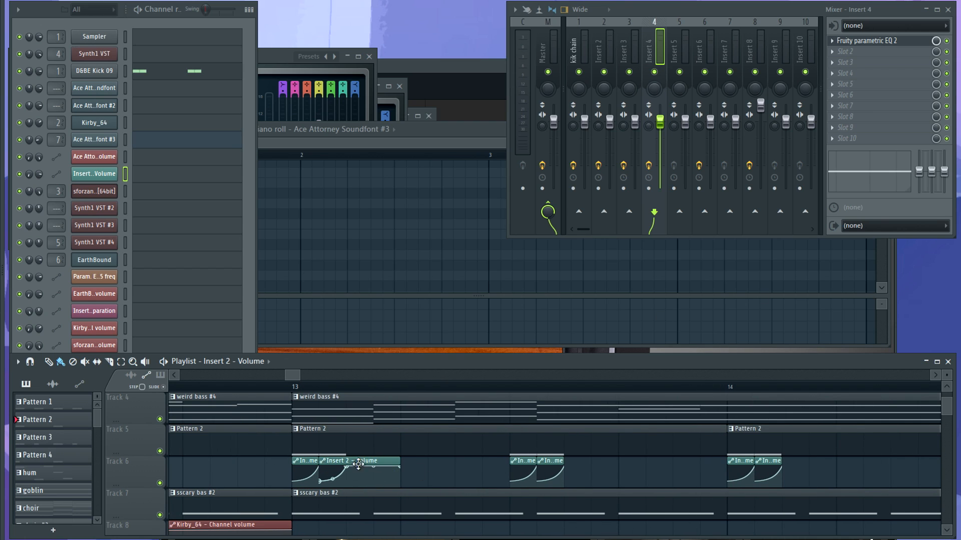
{"action": "left_click_drag", "start_coordinate": [402, 470], "coordinate": [345, 465]}
{"action": "scroll", "coordinate": [406, 478], "scroll_direction": "down", "scroll_amount": 5}
{"action": "scroll", "coordinate": [407, 478], "scroll_direction": "up", "scroll_amount": 1}
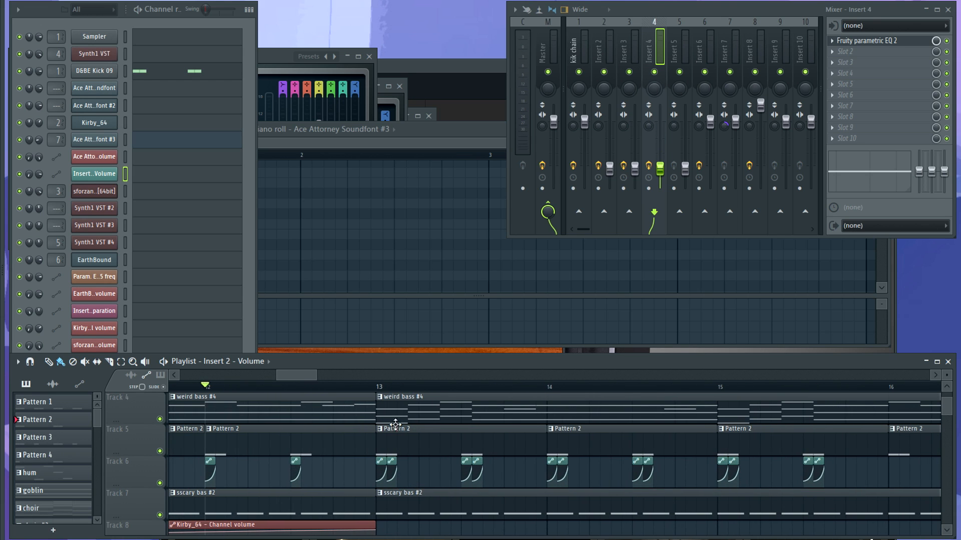
{"action": "left_click", "coordinate": [377, 389]}
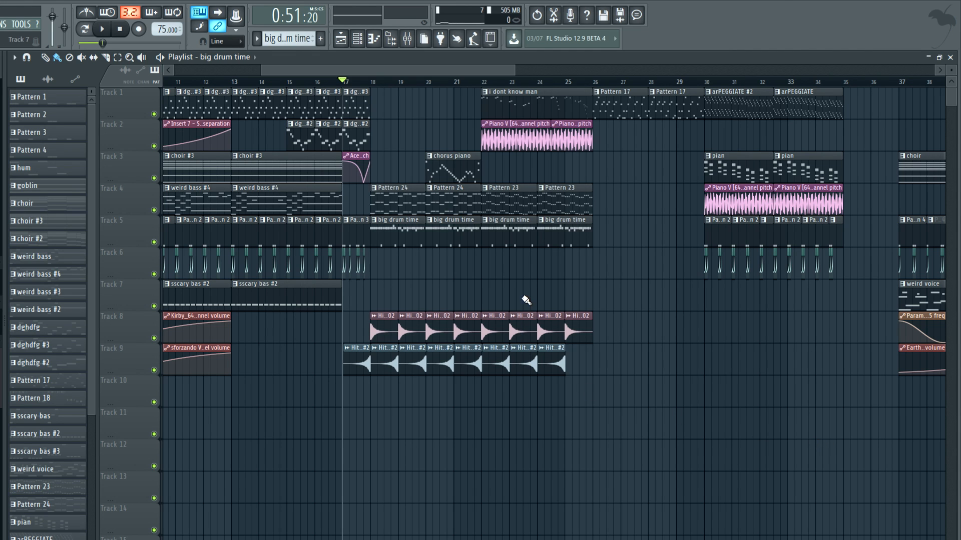
Play the song from bar 16 through the Ace Attorney pitch automation clip at bar 17
{"action": "scroll", "coordinate": [423, 259], "scroll_direction": "up", "scroll_amount": 2}
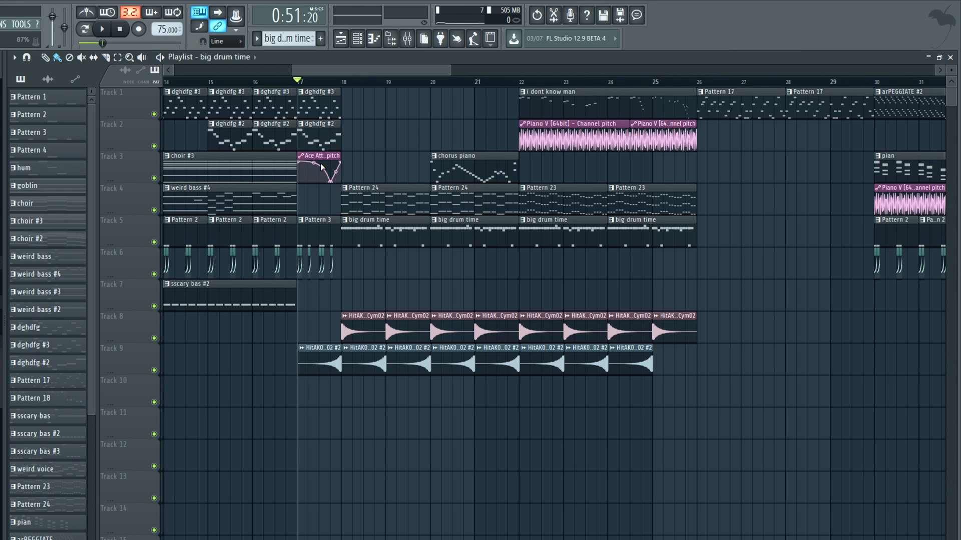
{"action": "left_click_drag", "start_coordinate": [389, 68], "coordinate": [368, 72]}
{"action": "left_click", "coordinate": [309, 81]}
{"action": "key", "text": "space"}
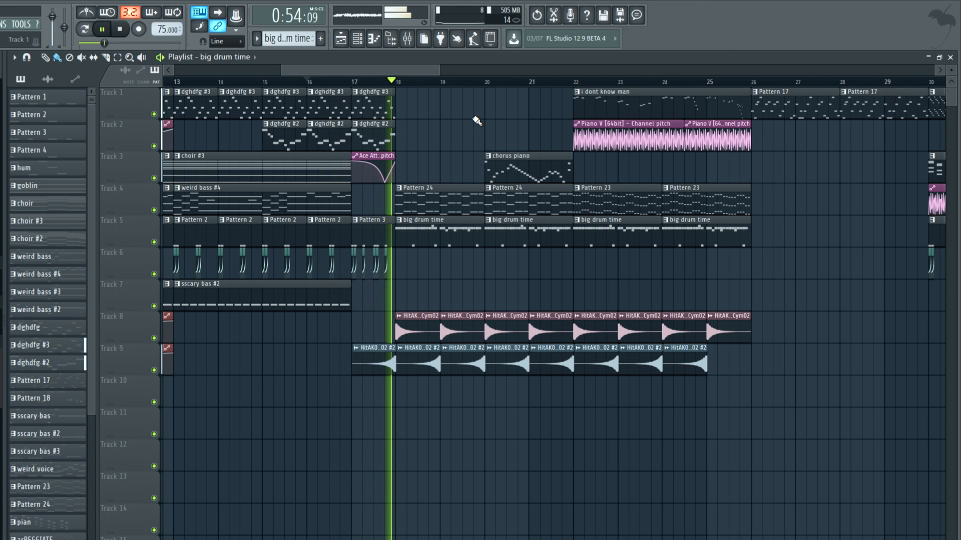
{"action": "key", "text": "space"}
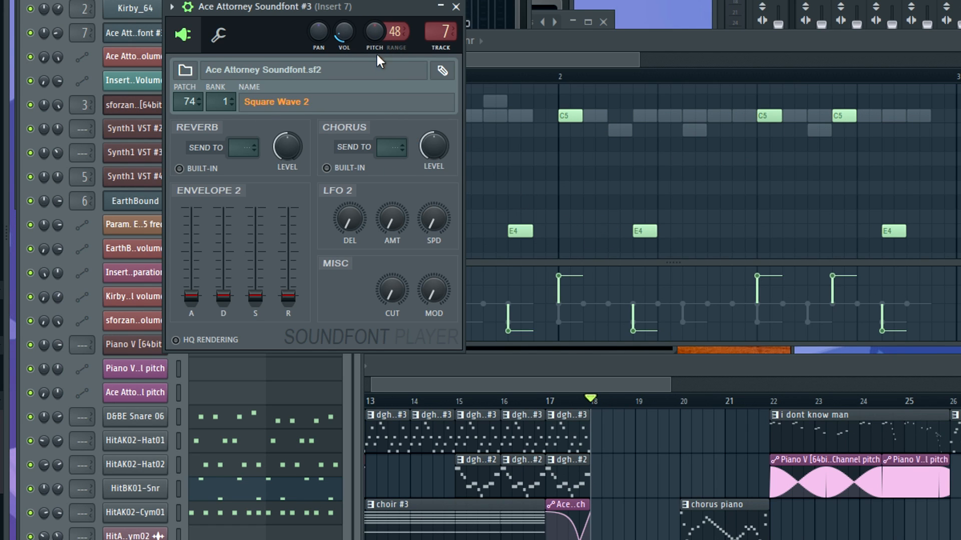
Copy the pitch value of Ace Attorney Soundfont #3 and apply it to the volume of its pitch automation channel
{"action": "right_click", "coordinate": [373, 34]}
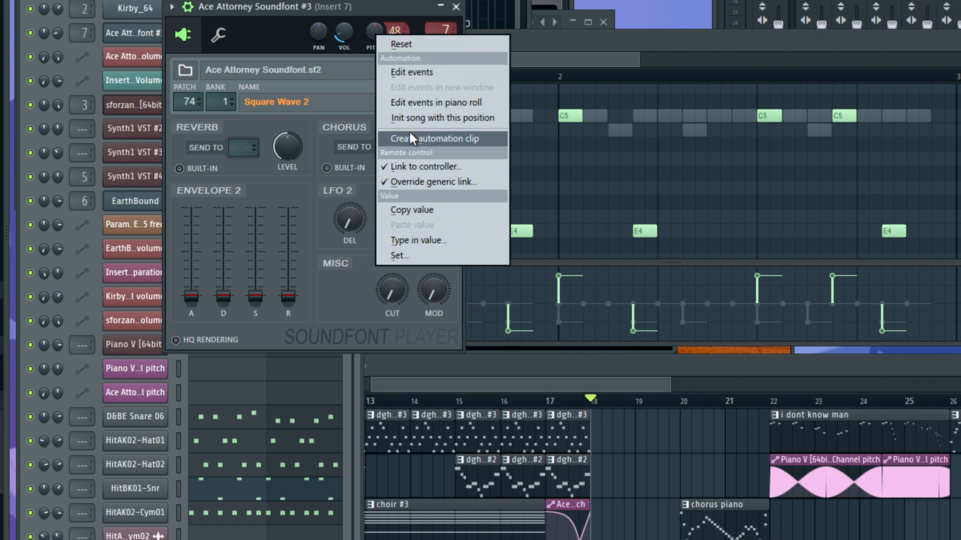
{"action": "key", "text": "Escape"}
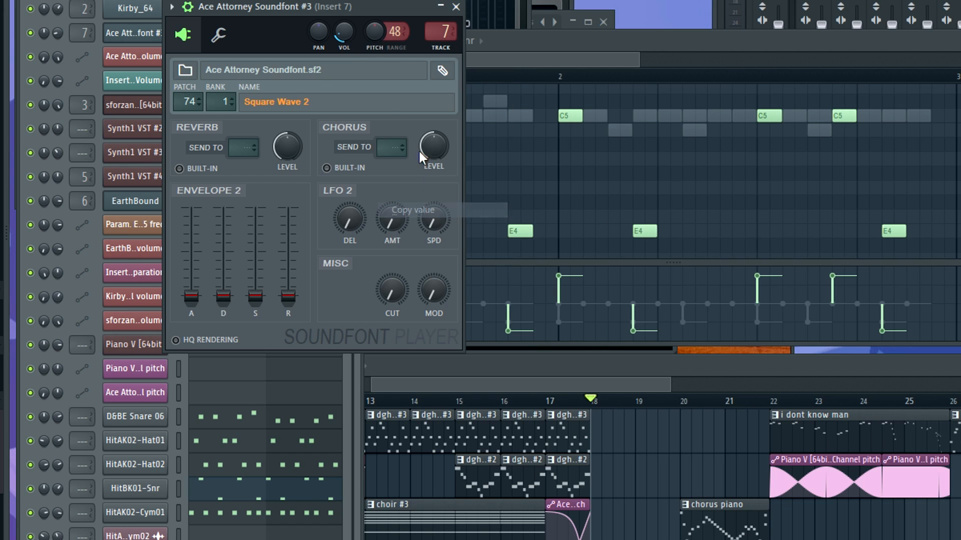
{"action": "left_click", "coordinate": [59, 395]}
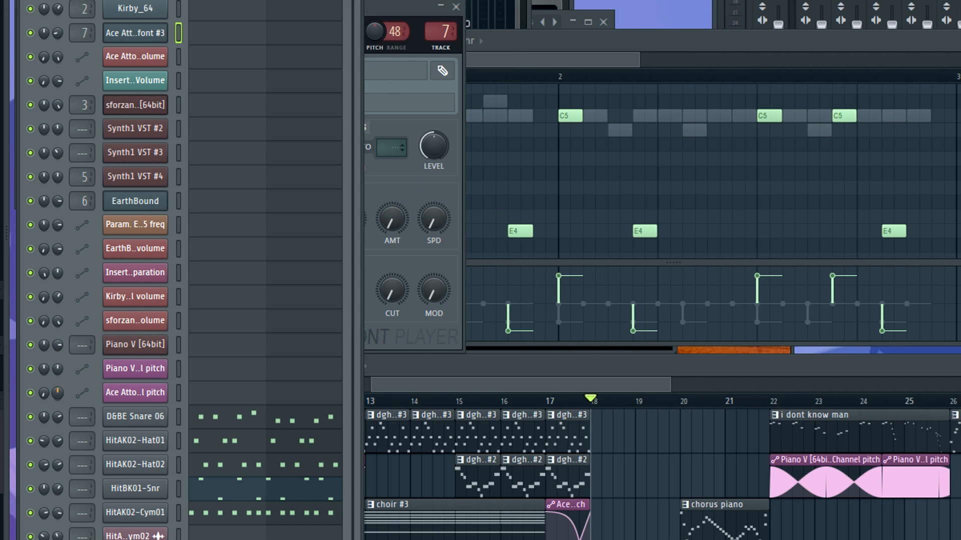
Play bar 17 to hear the pitch automation of Ace Attorney Soundfont #3
{"action": "left_click", "coordinate": [547, 401]}
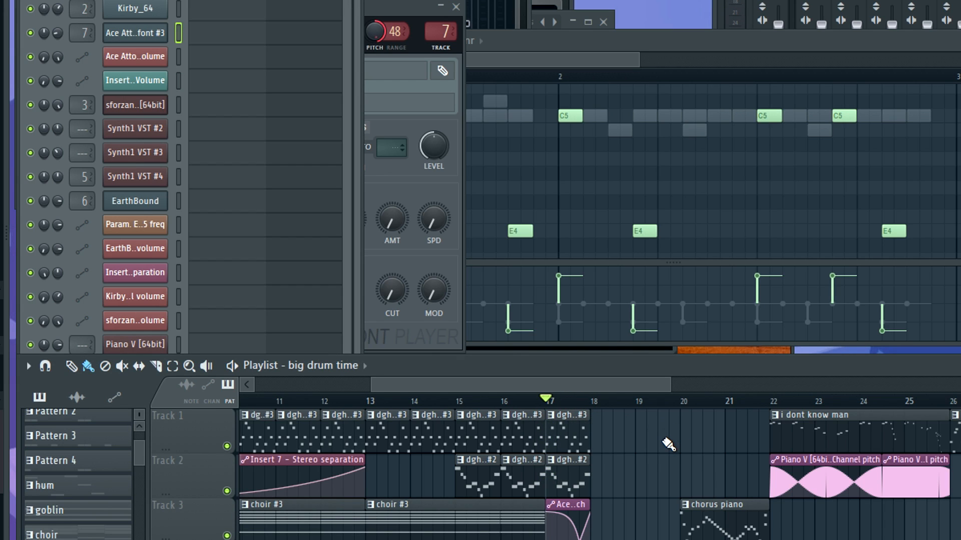
{"action": "key", "text": "space"}
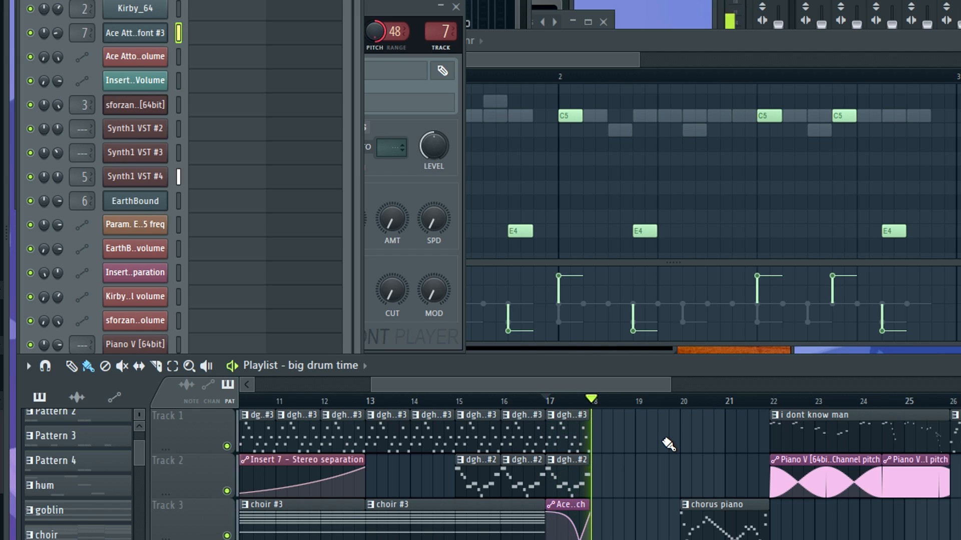
{"action": "key", "text": "space"}
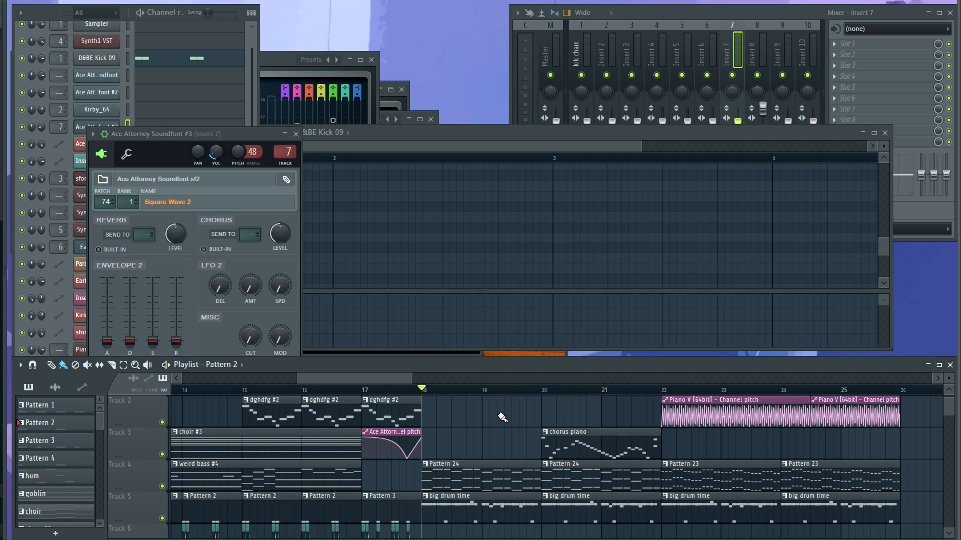
Try removing the big drum time clip at bar 18 from Track 5 and play the passage without it
{"action": "right_click", "coordinate": [473, 519]}
{"action": "key", "text": "space"}
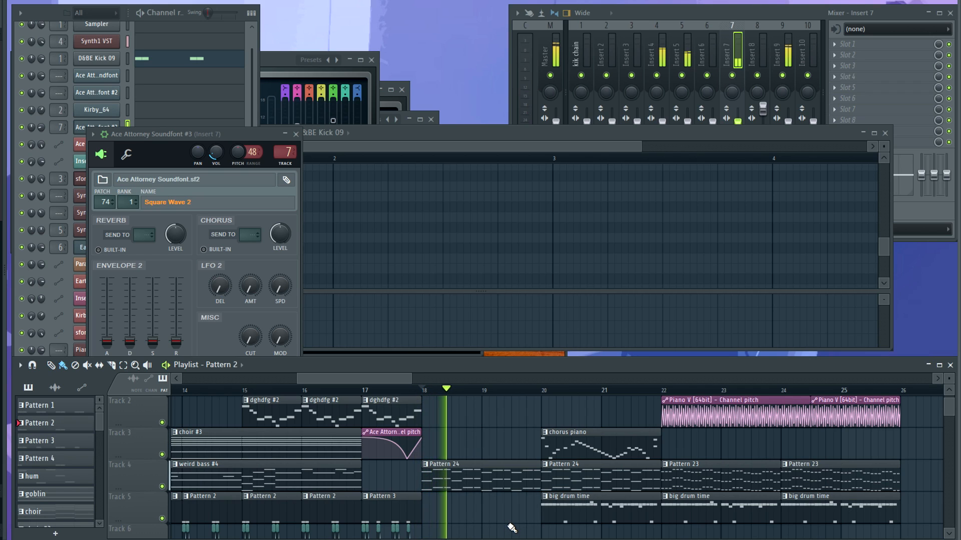
{"action": "key", "text": "space"}
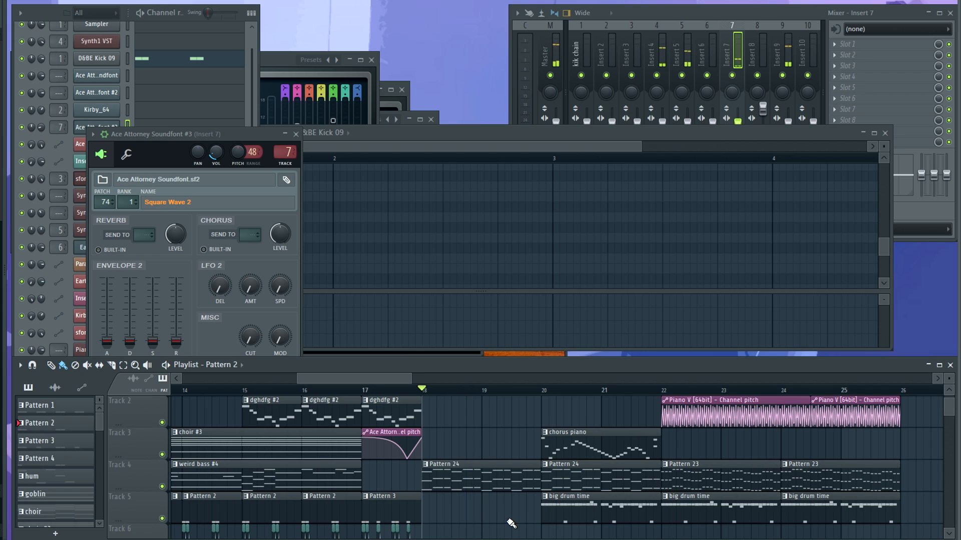
{"action": "key", "text": "ctrl+z"}
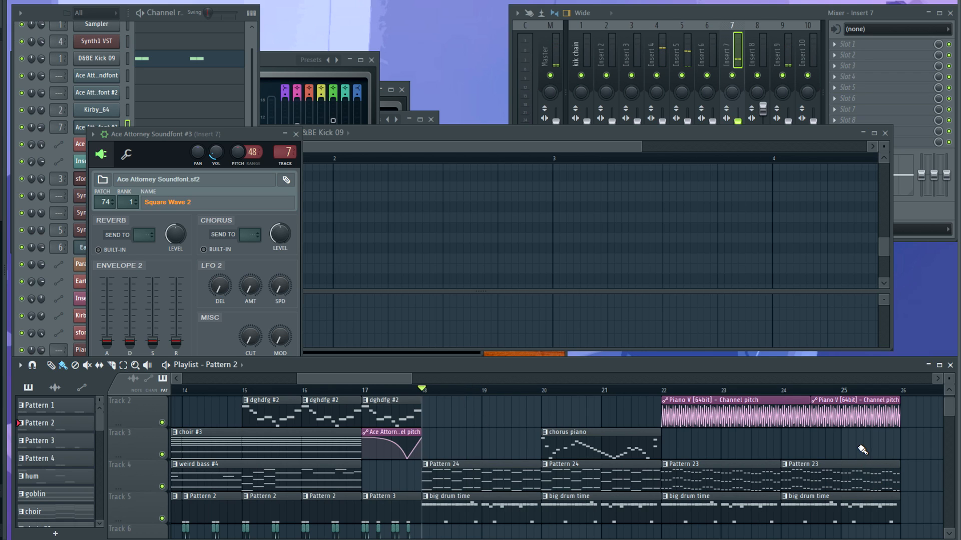
Play the section from bar 18 with the drums in and follow its layers in the enlarged playlist
{"action": "key", "text": "space"}
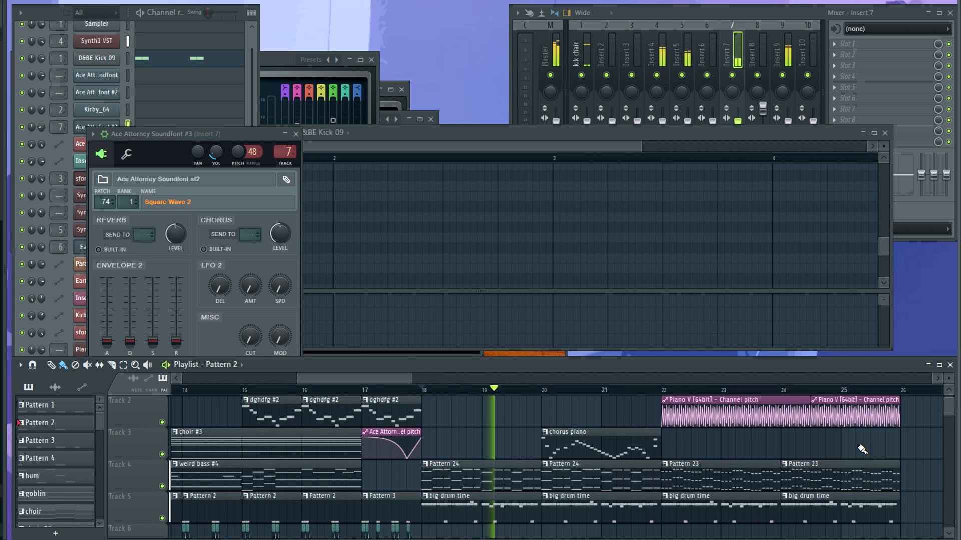
{"action": "key", "text": "Return"}
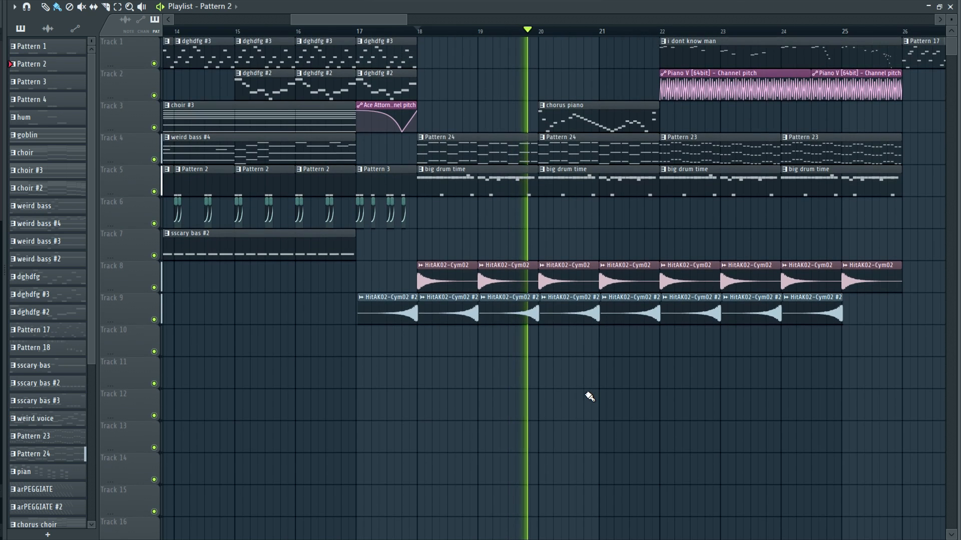
{"action": "left_click_drag", "start_coordinate": [334, 19], "coordinate": [359, 18]}
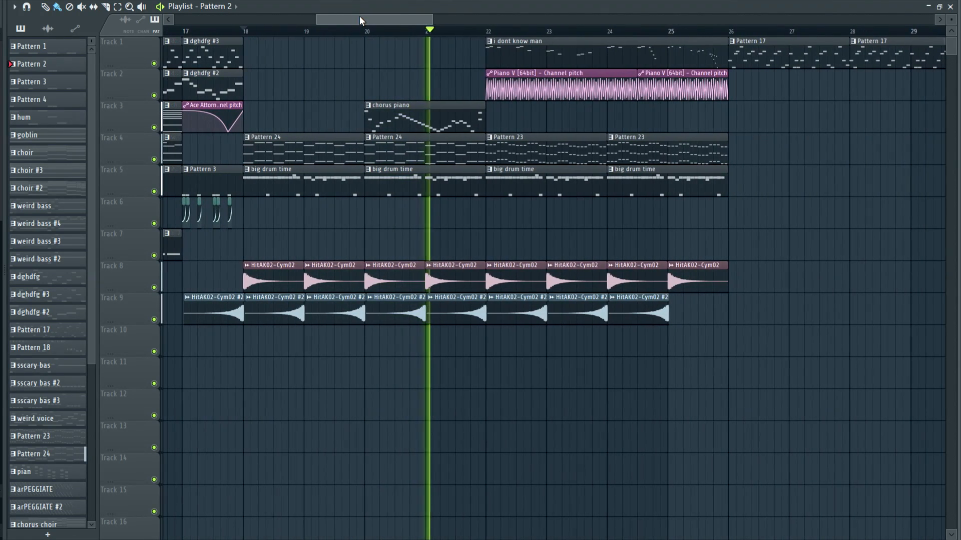
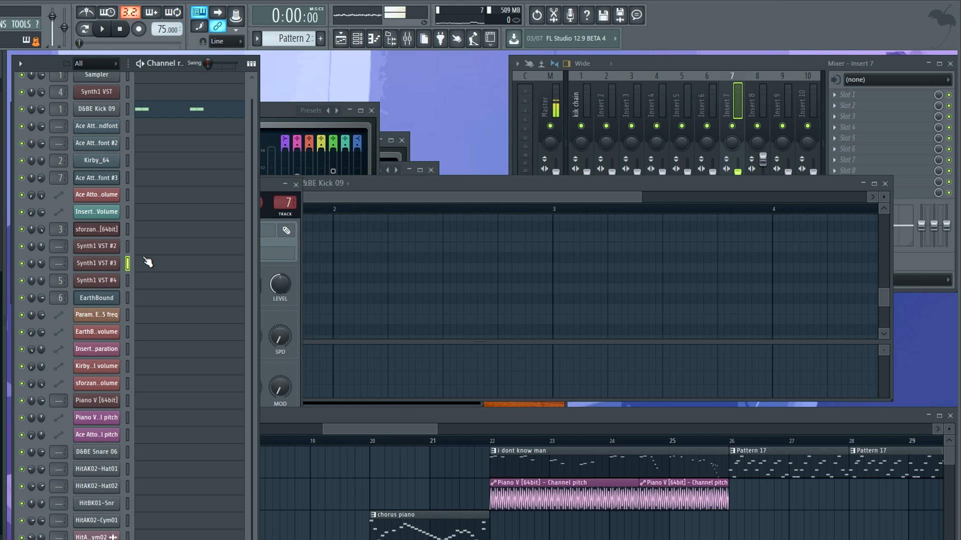
Open the Synth1 VST #3 notes of the "i dont know man" pattern in the piano roll
{"action": "left_click_drag", "start_coordinate": [368, 429], "coordinate": [319, 437]}
{"action": "left_click", "coordinate": [101, 265]}
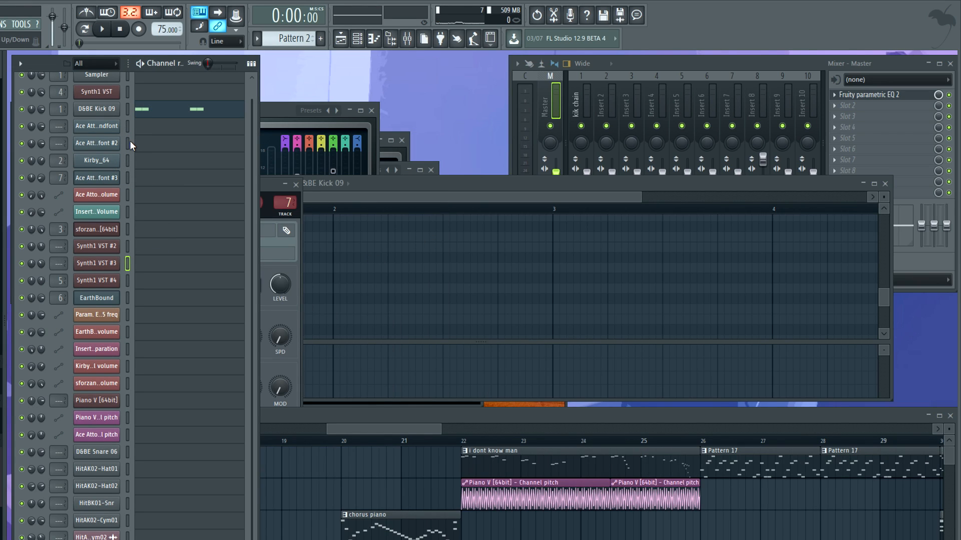
{"action": "left_click", "coordinate": [129, 176]}
{"action": "left_click", "coordinate": [125, 265]}
{"action": "right_click", "coordinate": [120, 264]}
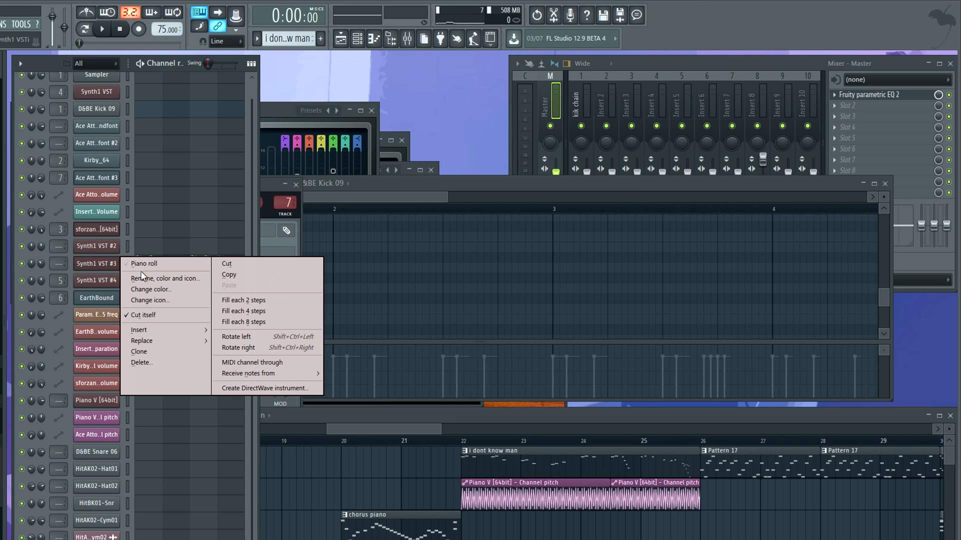
{"action": "left_click", "coordinate": [133, 260]}
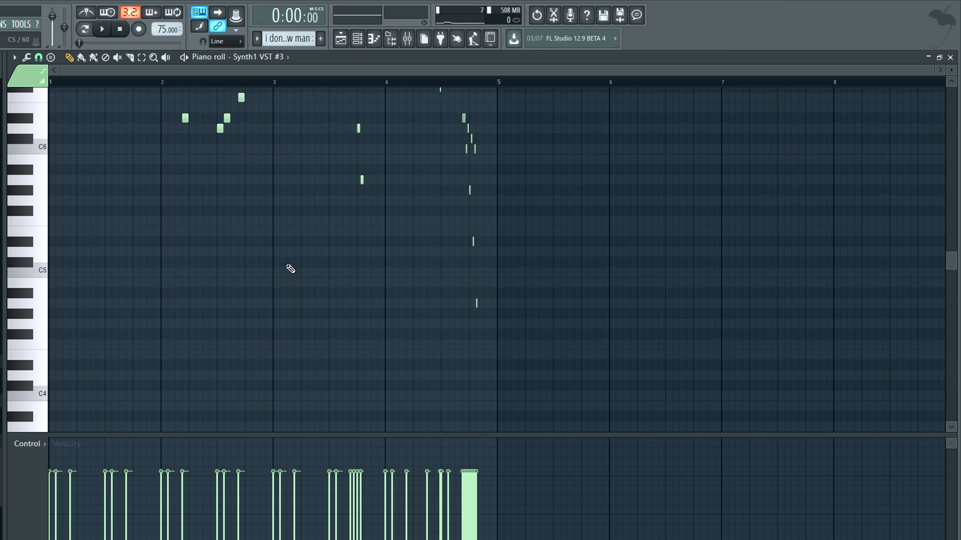
Play the Synth1 VST #3 melody from bar 4 and examine its descending final notes
{"action": "left_click", "coordinate": [401, 82]}
{"action": "key", "text": "space"}
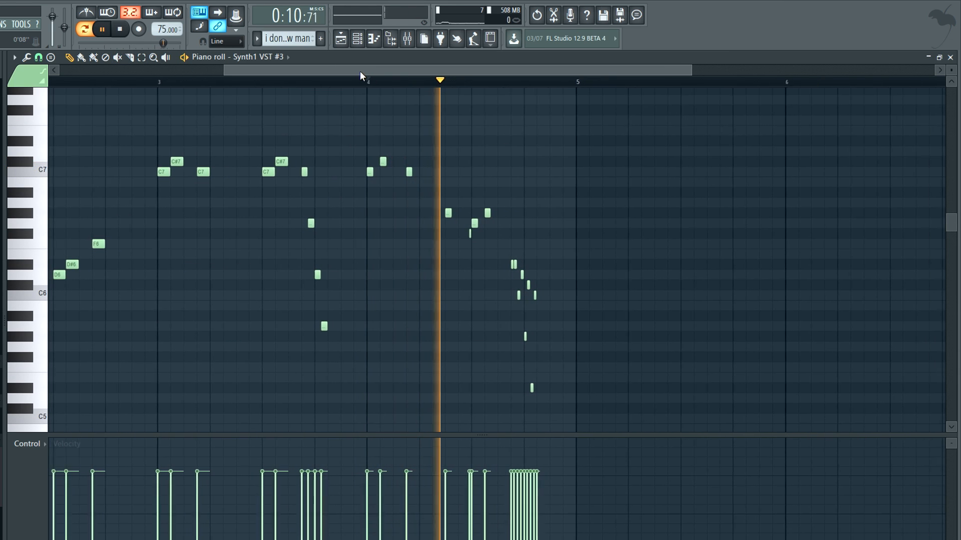
{"action": "scroll", "coordinate": [626, 245], "scroll_direction": "down", "scroll_amount": 3}
{"action": "key", "text": "space"}
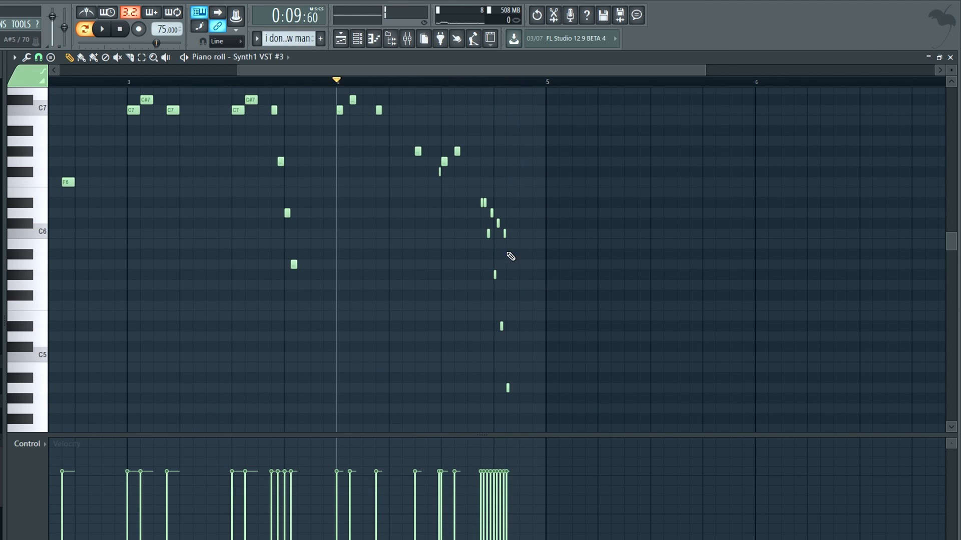
{"action": "scroll", "coordinate": [510, 256], "scroll_direction": "up", "scroll_amount": 2}
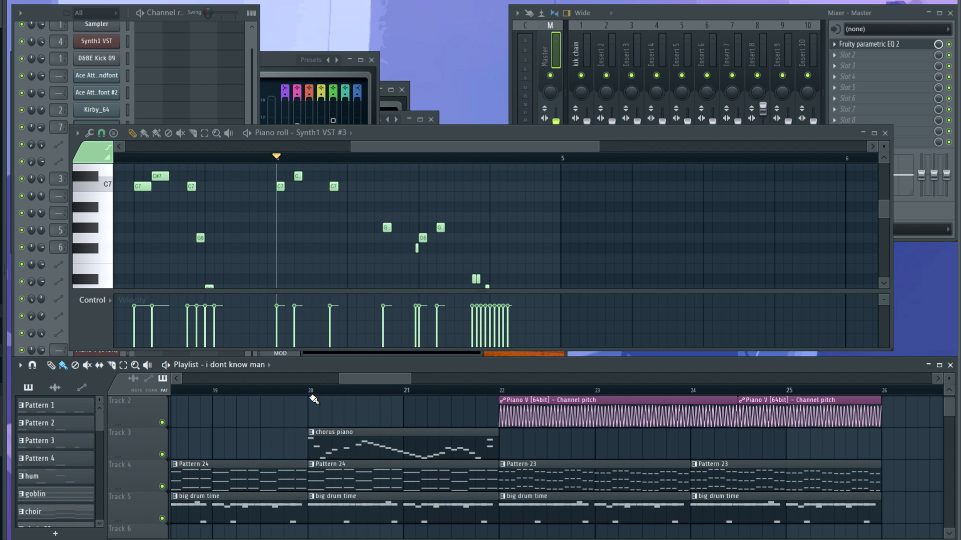
Set the song position to bar 20 and compare the chorus piano clip with the "i dont know man" clip at bar 22
{"action": "scroll", "coordinate": [314, 399], "scroll_direction": "up", "scroll_amount": 1}
{"action": "left_click", "coordinate": [311, 390]}
{"action": "scroll", "coordinate": [381, 446], "scroll_direction": "down", "scroll_amount": 3}
{"action": "scroll", "coordinate": [361, 441], "scroll_direction": "up", "scroll_amount": 4}
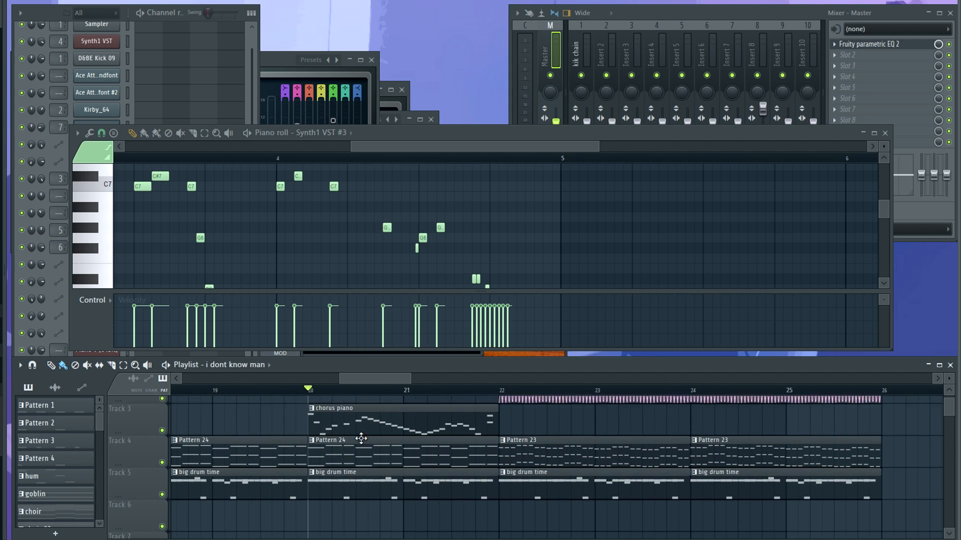
{"action": "left_click_drag", "start_coordinate": [358, 375], "coordinate": [377, 380]}
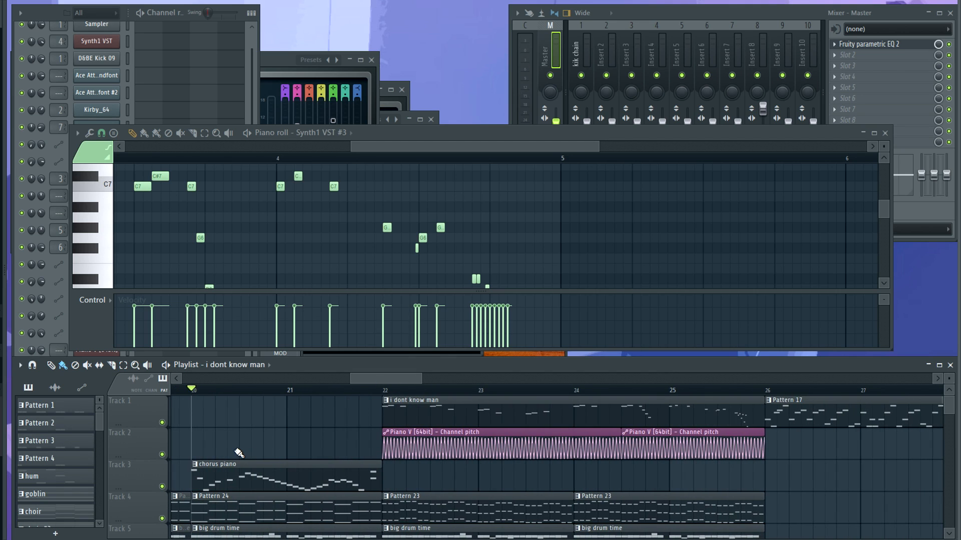
{"action": "scroll", "coordinate": [217, 445], "scroll_direction": "up", "scroll_amount": 2}
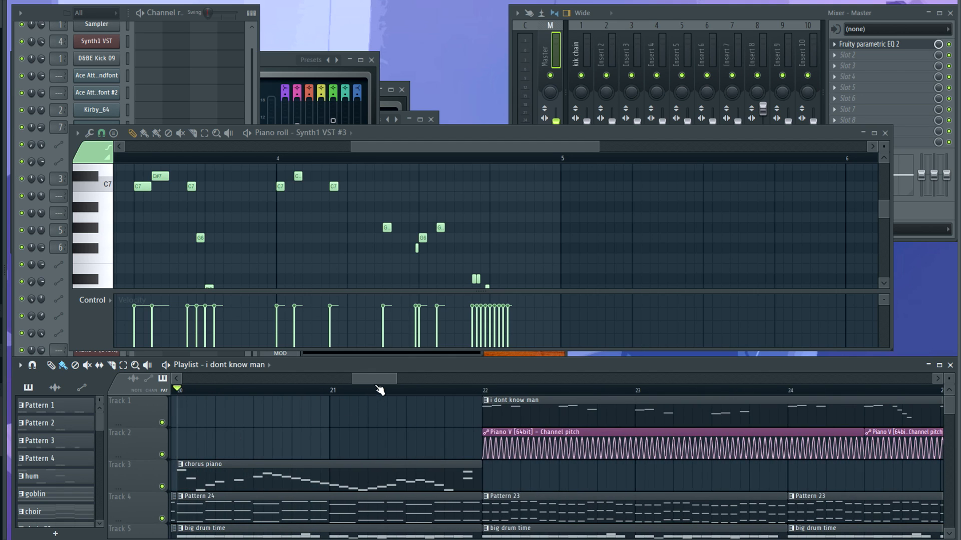
{"action": "left_click_drag", "start_coordinate": [377, 380], "coordinate": [374, 380]}
{"action": "scroll", "coordinate": [377, 381], "scroll_direction": "down", "scroll_amount": 1}
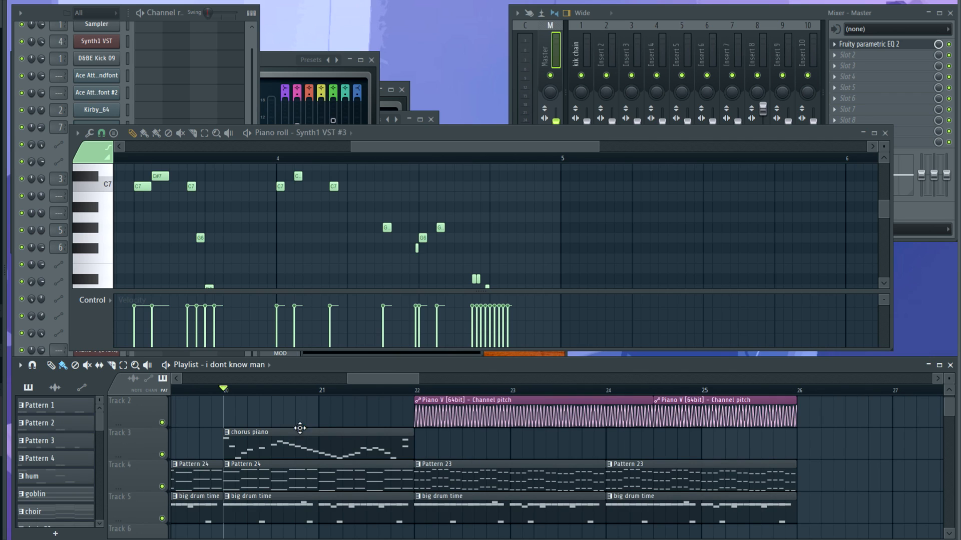
{"action": "scroll", "coordinate": [338, 416], "scroll_direction": "up", "scroll_amount": 1}
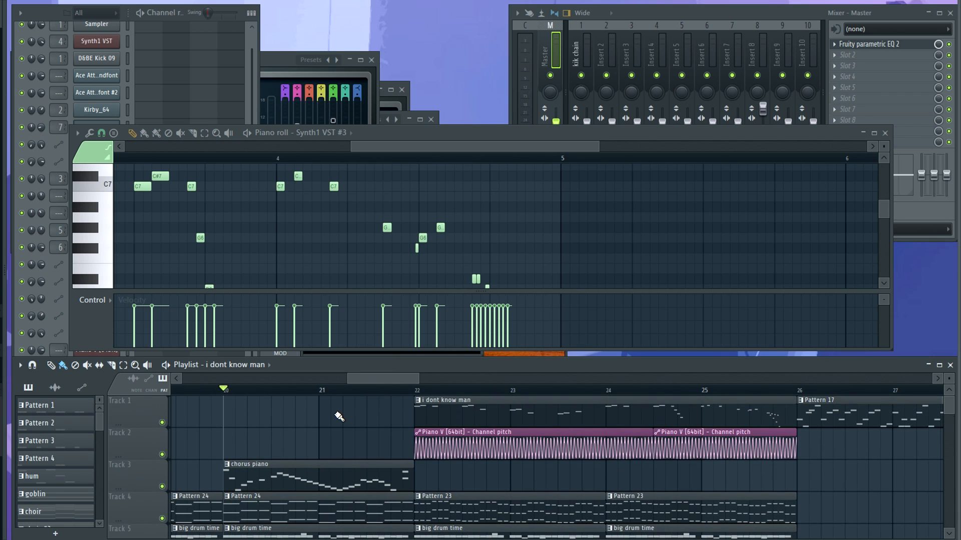
Try a second chorus piano clip at bar 22 on Track 3, play it from there, and remove it
{"action": "key", "text": "KP_Add"}
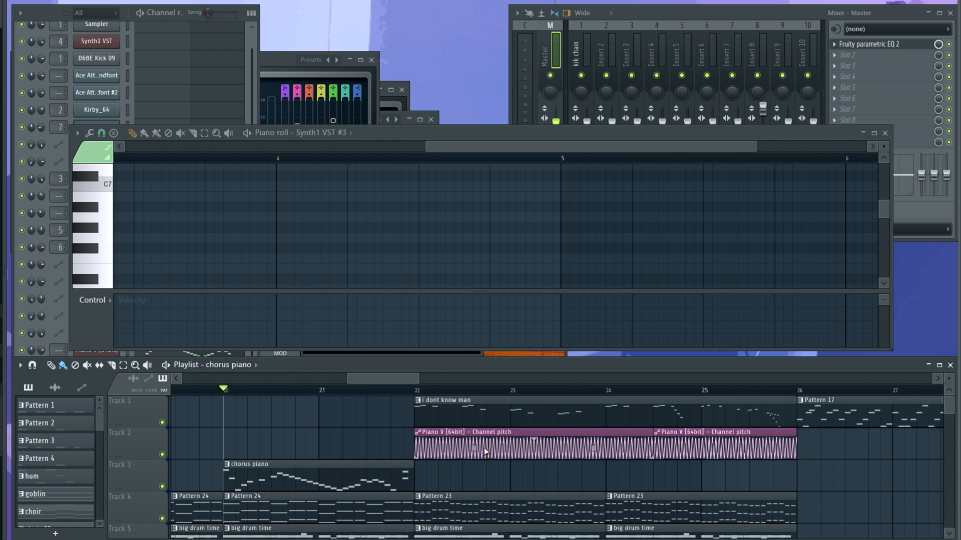
{"action": "left_click", "coordinate": [427, 476]}
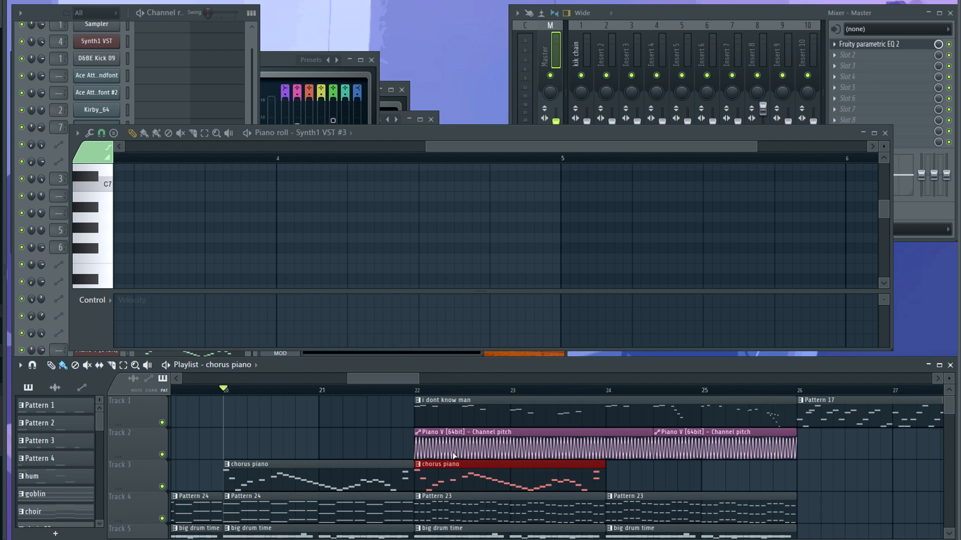
{"action": "key", "text": "space"}
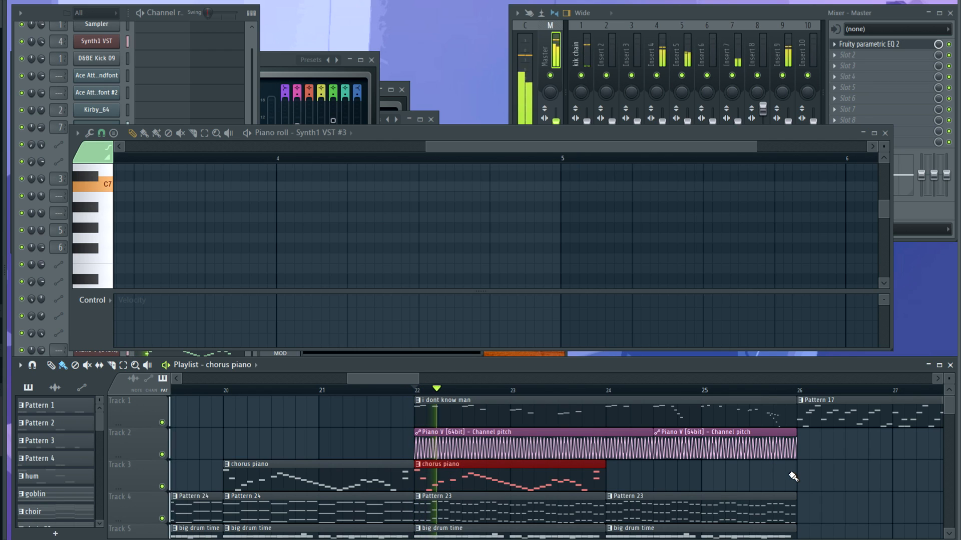
{"action": "key", "text": "space"}
{"action": "right_click", "coordinate": [521, 488]}
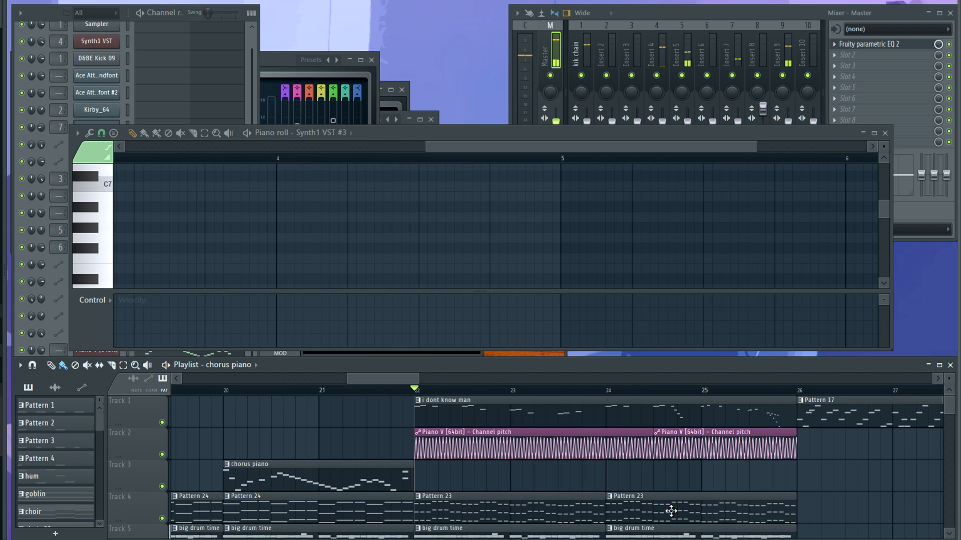
Solo D&BE Kick 09 in the big drum time pattern and play it alone
{"action": "left_click", "coordinate": [65, 125]}
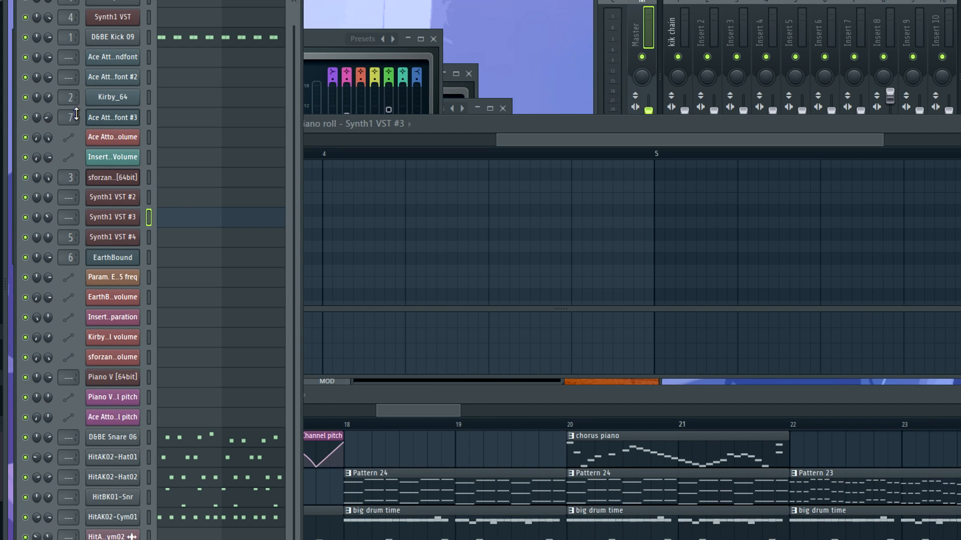
{"action": "right_click", "coordinate": [25, 38]}
{"action": "key", "text": "space"}
{"action": "key", "text": "space"}
Solo D&BE Snare 06, play it, and examine its notes from bar 1 in the piano roll
{"action": "right_click", "coordinate": [26, 439]}
{"action": "left_click", "coordinate": [40, 397]}
{"action": "key", "text": "space"}
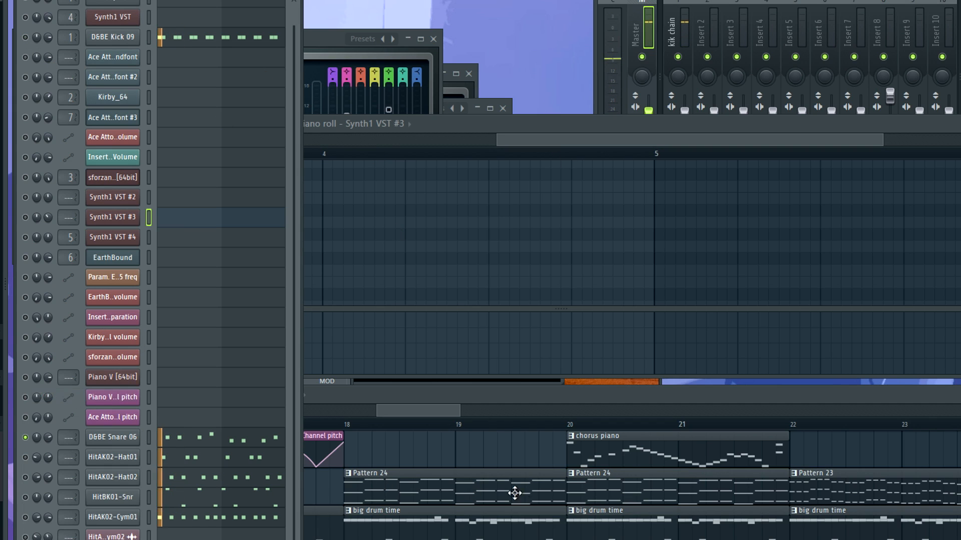
{"action": "right_click", "coordinate": [139, 436]}
{"action": "left_click", "coordinate": [168, 438]}
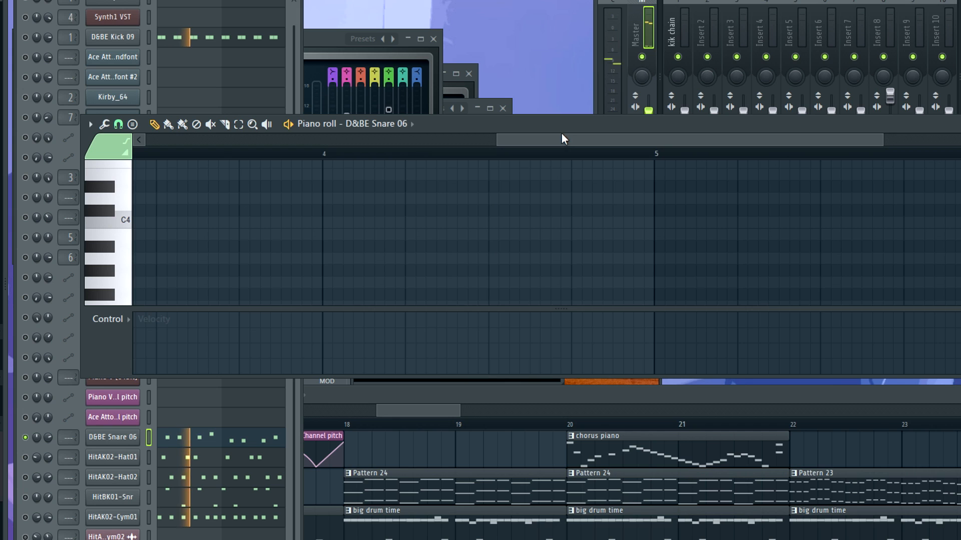
{"action": "left_click_drag", "start_coordinate": [564, 137], "coordinate": [23, 173]}
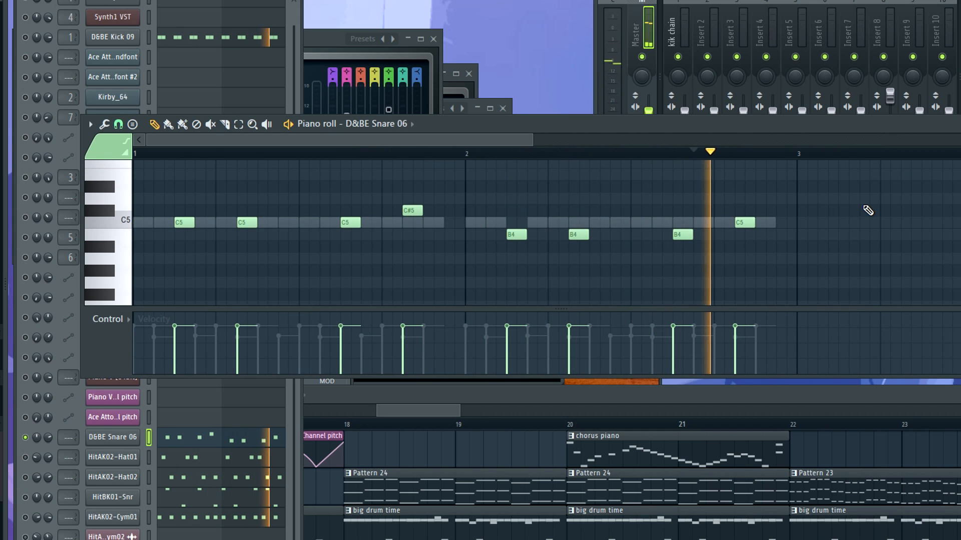
{"action": "key", "text": "space"}
Solo the HitAK02-Hat01 and HitAK02-Hat02 channels together and play them
{"action": "key", "text": "F6"}
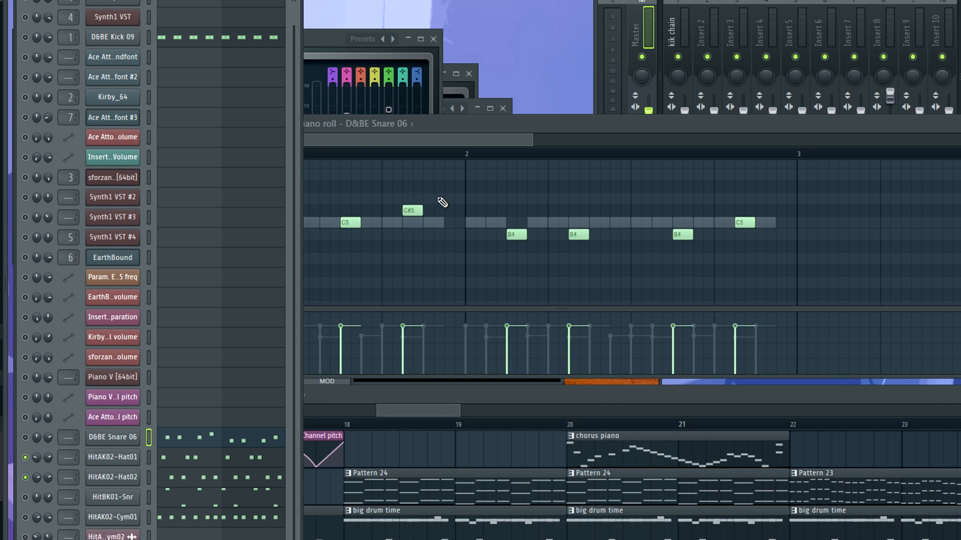
{"action": "key", "text": "space"}
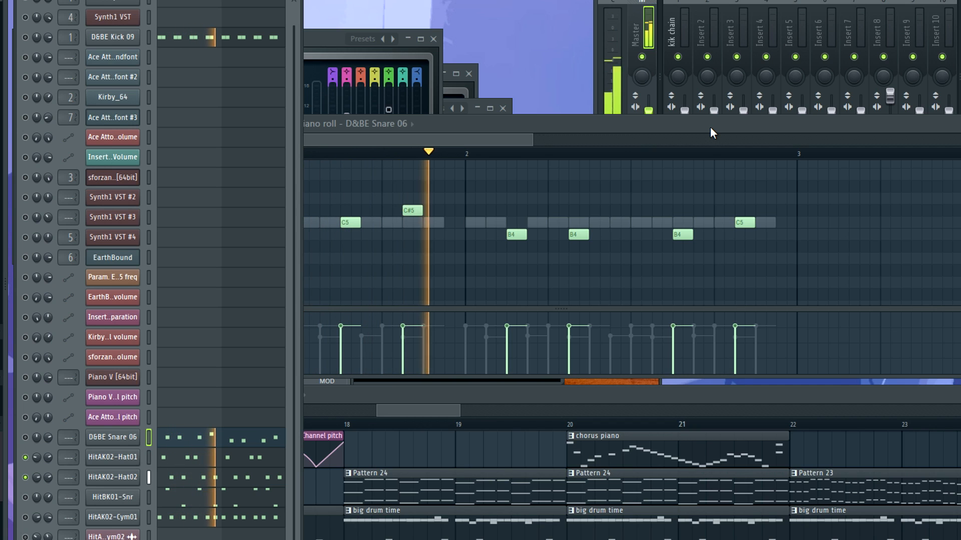
{"action": "key", "text": "space"}
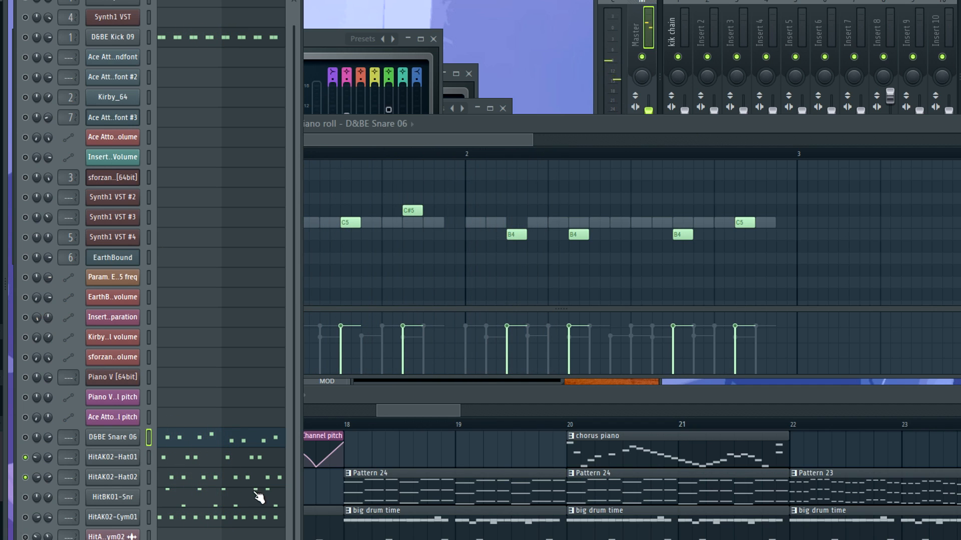
Open the HitBK01-Snr notes in the piano roll, display their note pan values, and play the channel soloed
{"action": "left_click", "coordinate": [220, 497]}
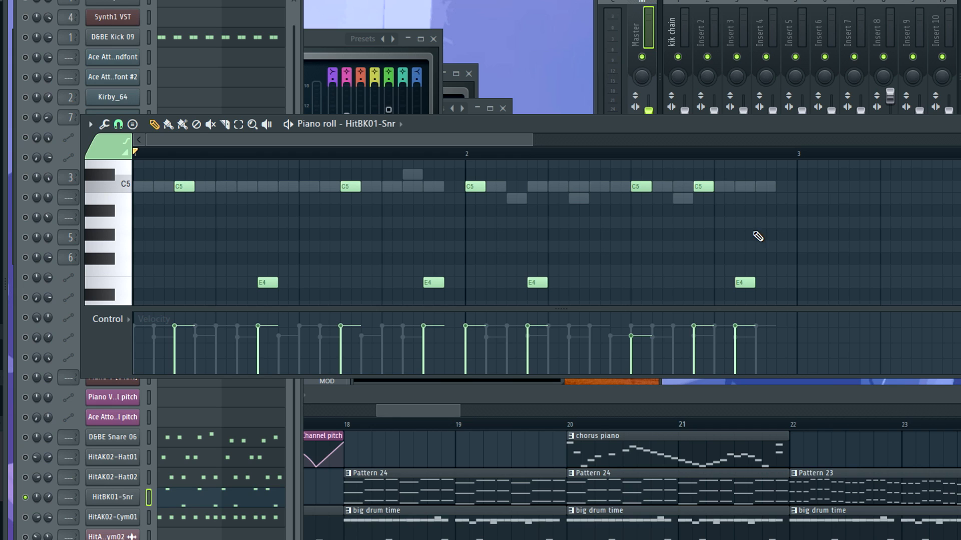
{"action": "left_click", "coordinate": [106, 347]}
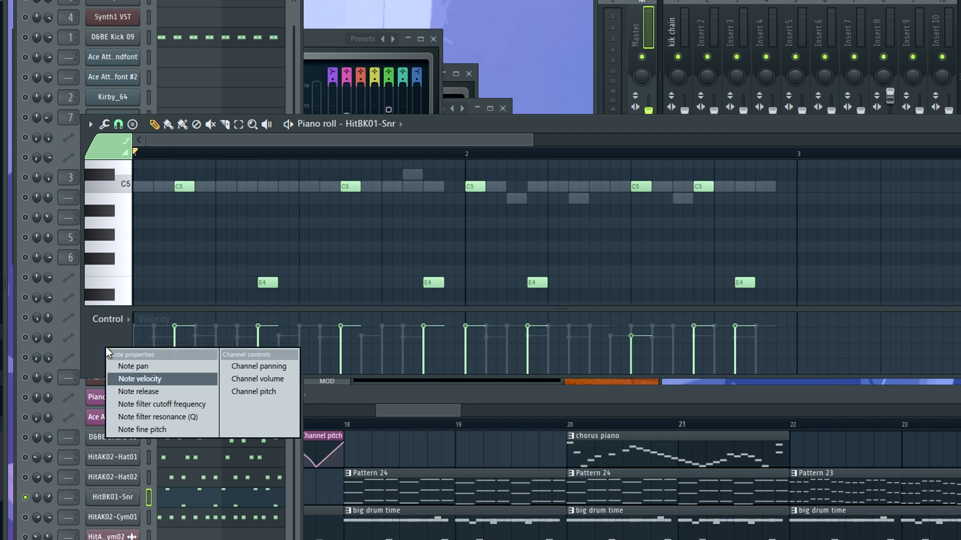
{"action": "left_click", "coordinate": [138, 365]}
{"action": "key", "text": "space"}
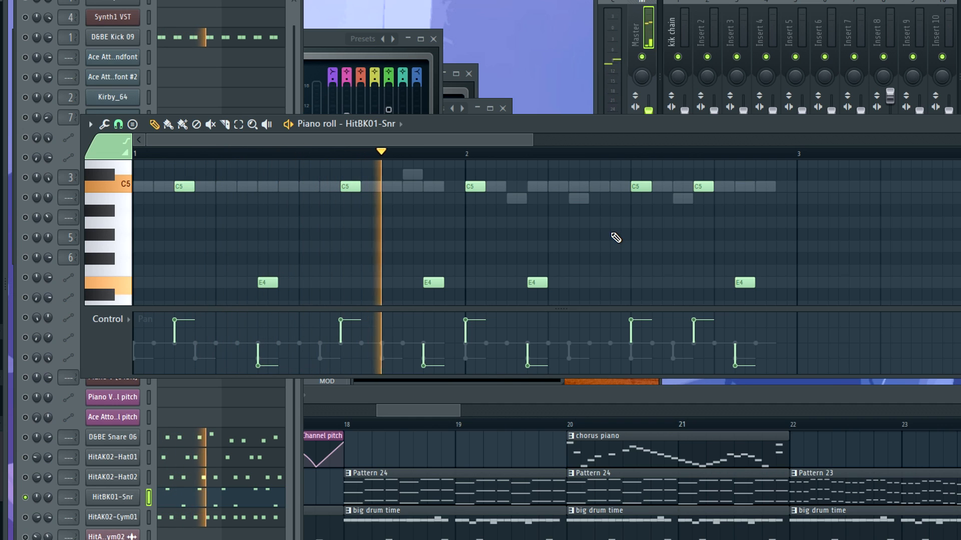
Solo HitAK02-Cym01 and play it alone
{"action": "left_click", "coordinate": [176, 493]}
{"action": "key", "text": "space"}
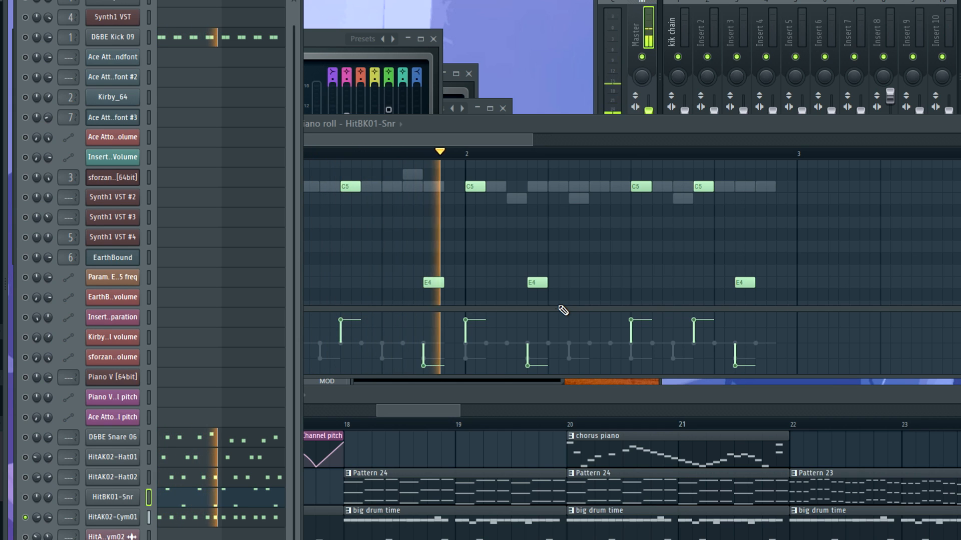
{"action": "key", "text": "space"}
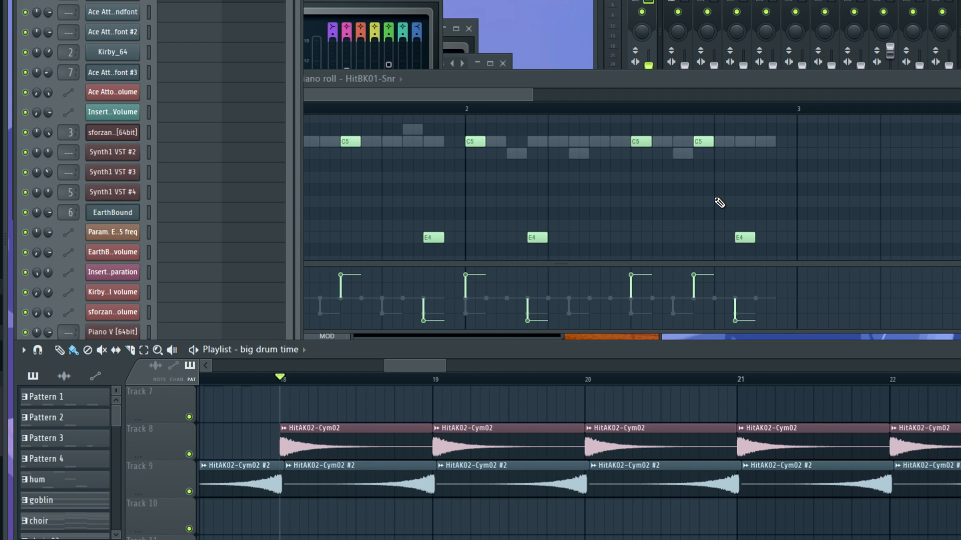
Play the cymbal clips on Tracks 8 and 9 from bar 18, and play the full big drum time pattern
{"action": "key", "text": "space"}
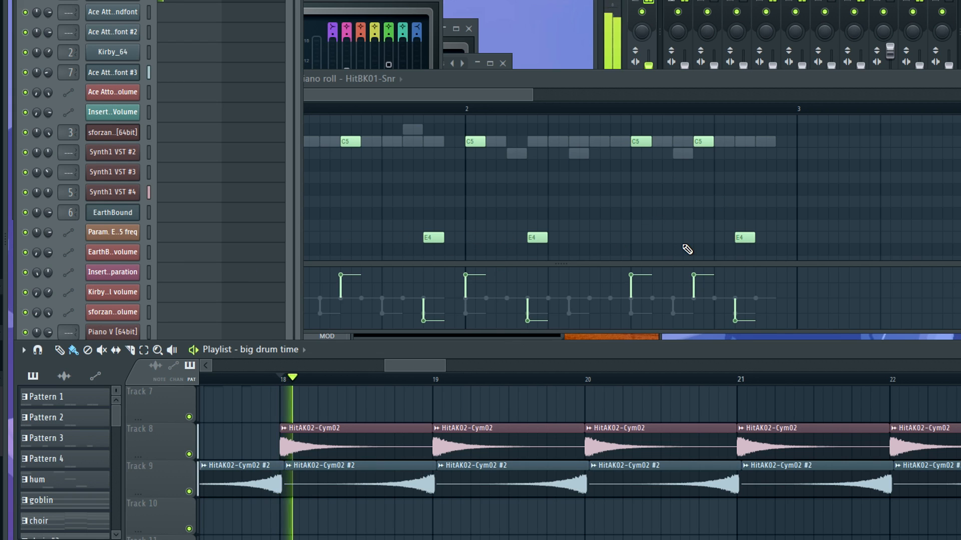
{"action": "scroll", "coordinate": [449, 519], "scroll_direction": "up", "scroll_amount": 3}
{"action": "scroll", "coordinate": [449, 519], "scroll_direction": "up", "scroll_amount": 2}
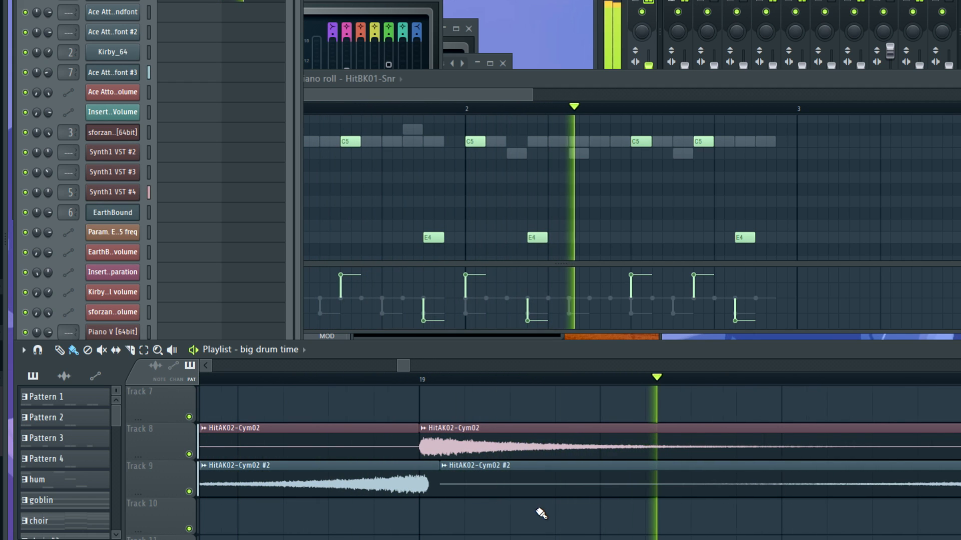
{"action": "scroll", "coordinate": [540, 512], "scroll_direction": "down", "scroll_amount": 3}
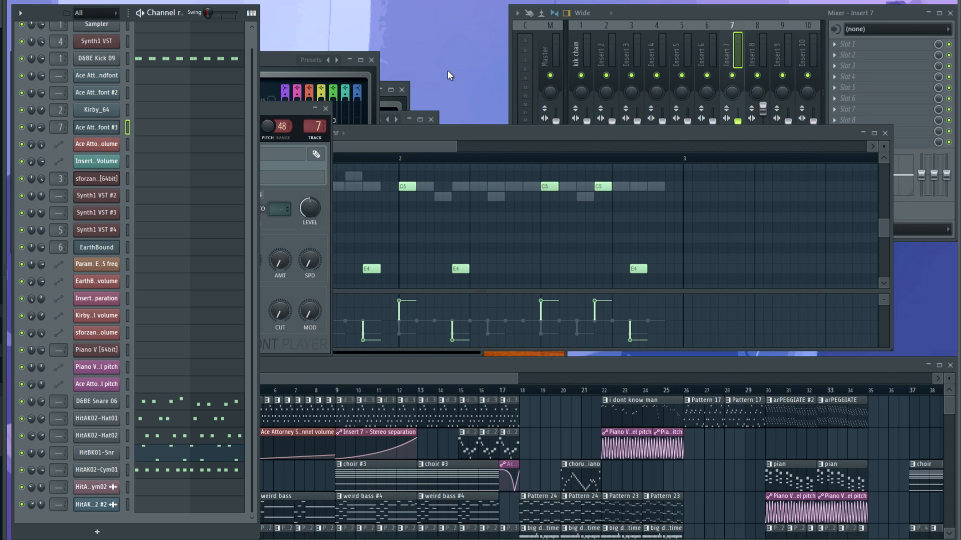
{"action": "key", "text": "space"}
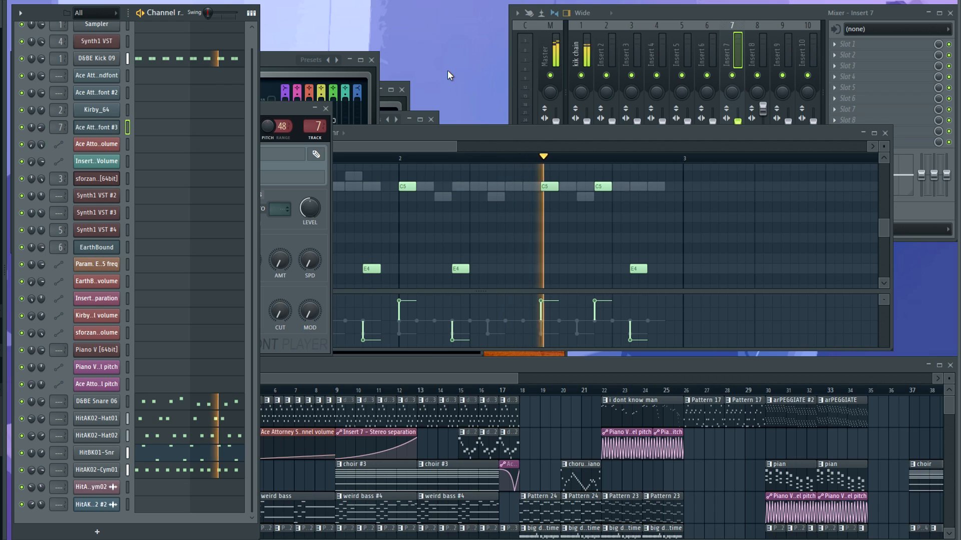
{"action": "key", "text": "space"}
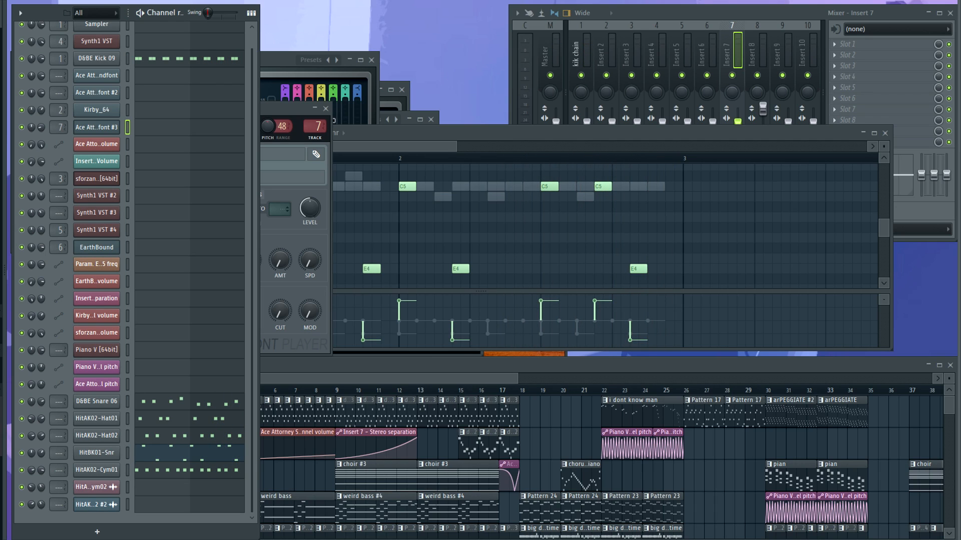
Play the song from bar 22 and look over the clips on the tracks in that section
{"action": "left_click", "coordinate": [605, 392]}
{"action": "scroll", "coordinate": [712, 484], "scroll_direction": "up", "scroll_amount": 4}
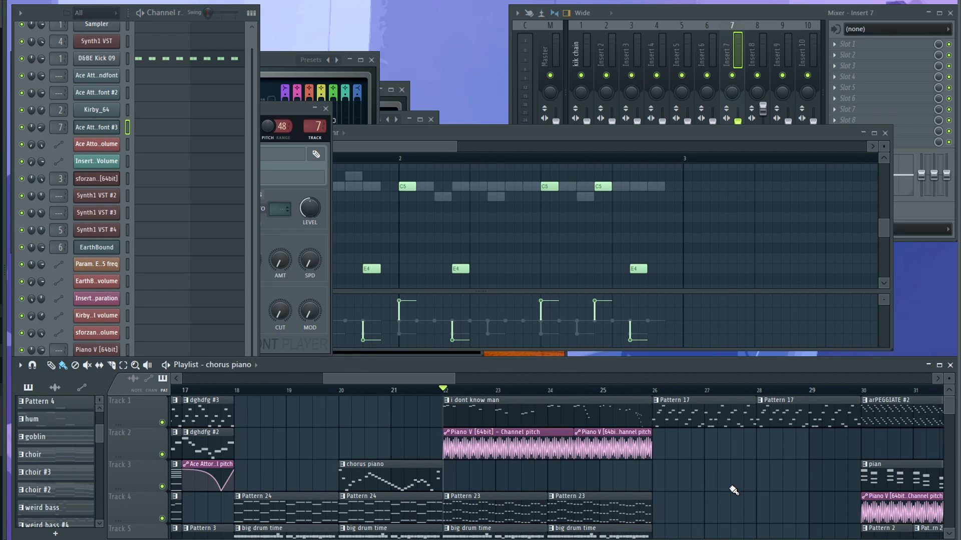
{"action": "scroll", "coordinate": [747, 484], "scroll_direction": "down", "scroll_amount": 1}
{"action": "key", "text": "space"}
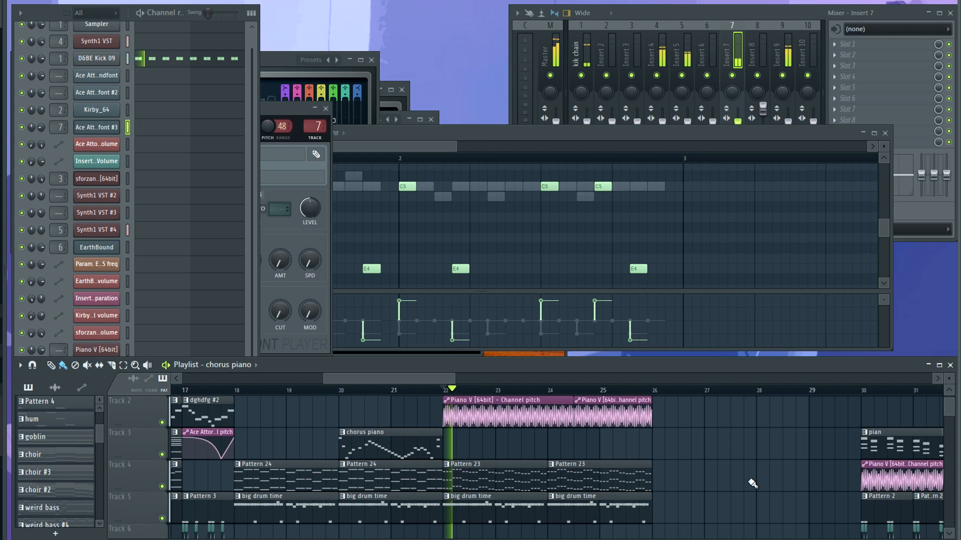
{"action": "key", "text": "space"}
{"action": "scroll", "coordinate": [725, 469], "scroll_direction": "down", "scroll_amount": 6}
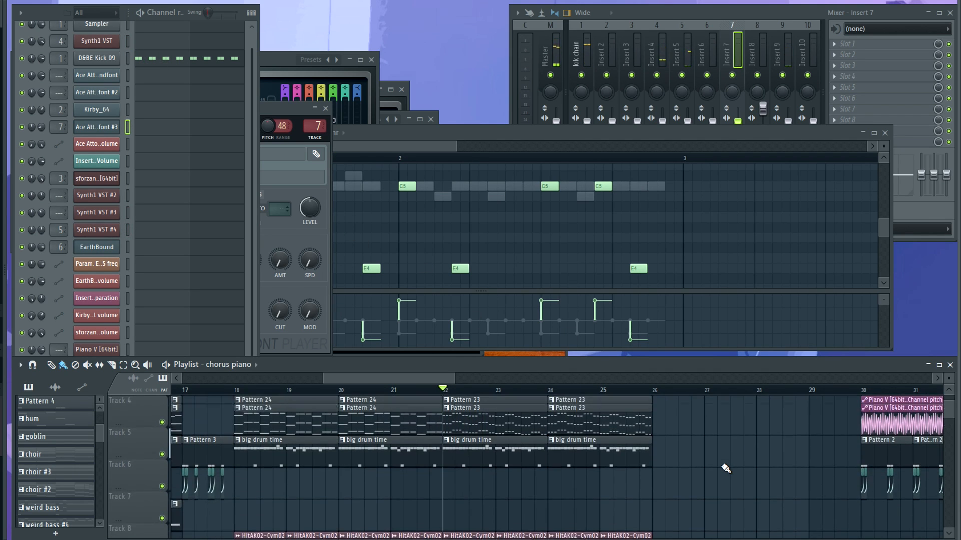
Play the chorus section from bar 18 and delete the selected kick clips on Track 6 between bars 18 and 26
{"action": "scroll", "coordinate": [728, 463], "scroll_direction": "up", "scroll_amount": 7}
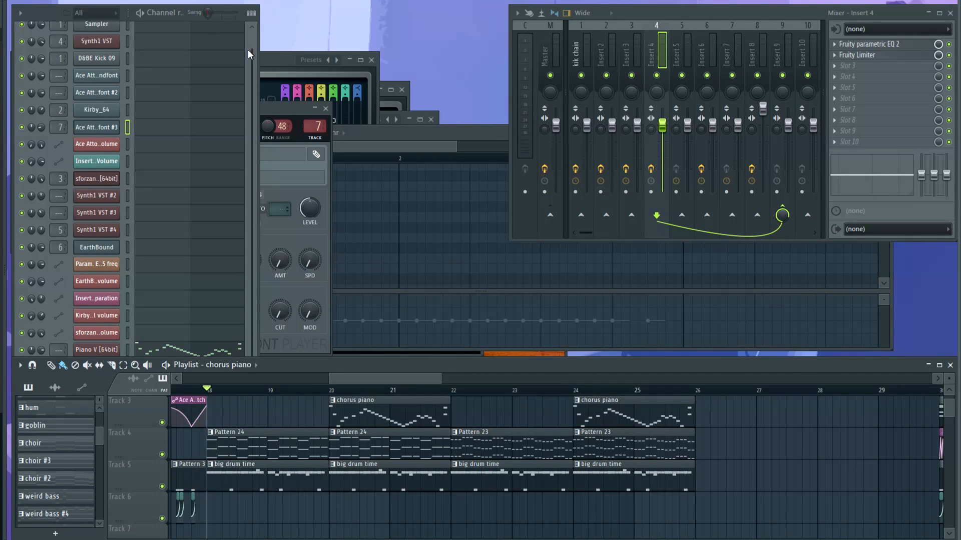
{"action": "left_click_drag", "start_coordinate": [421, 379], "coordinate": [355, 383]}
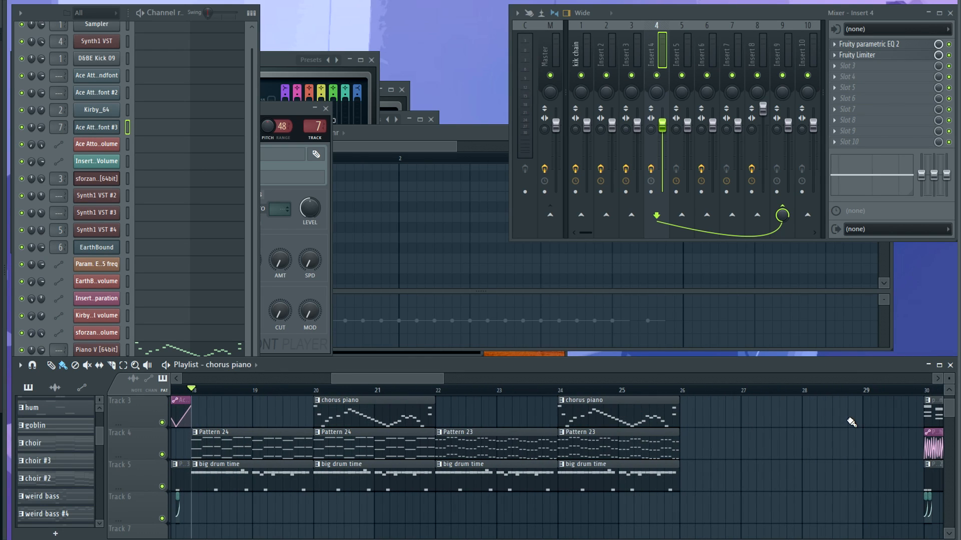
{"action": "key", "text": "space"}
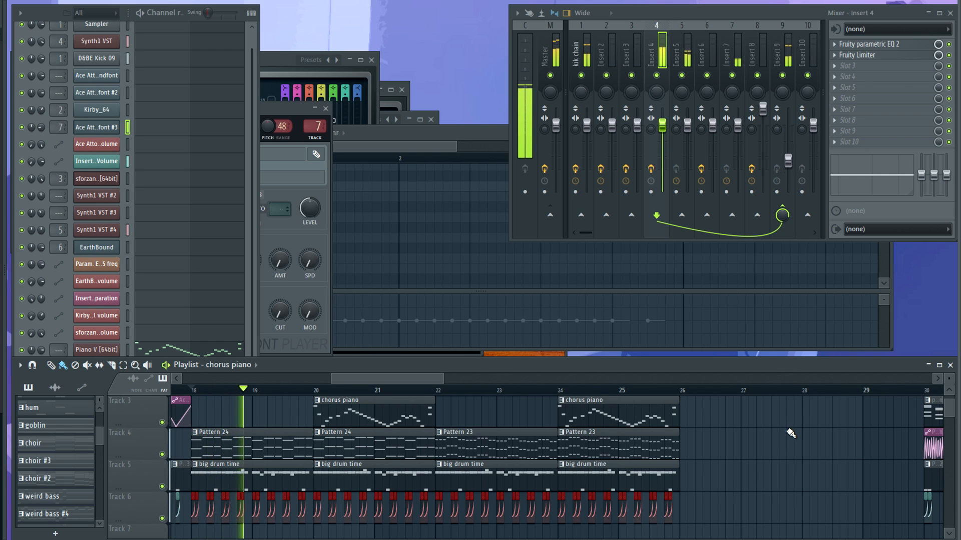
{"action": "key", "text": "Delete"}
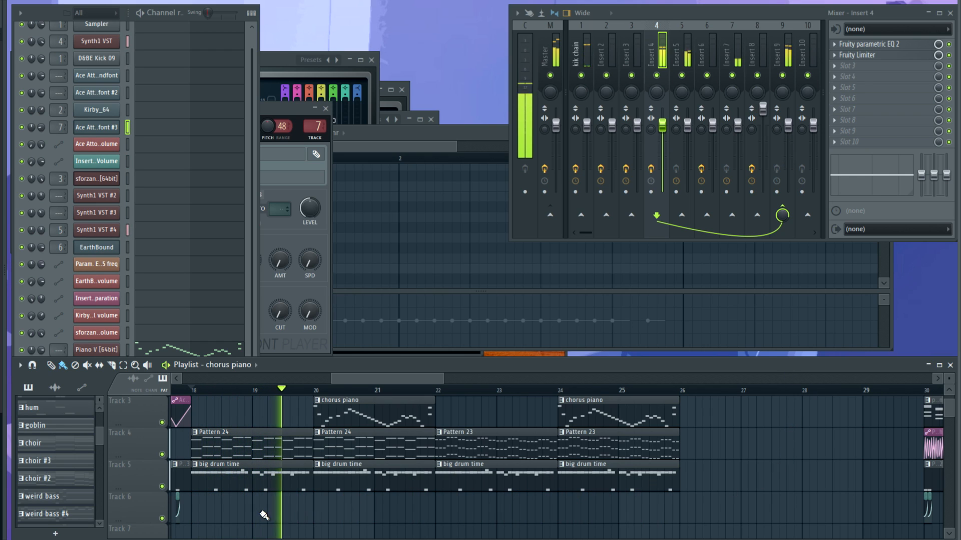
{"action": "key", "text": "space"}
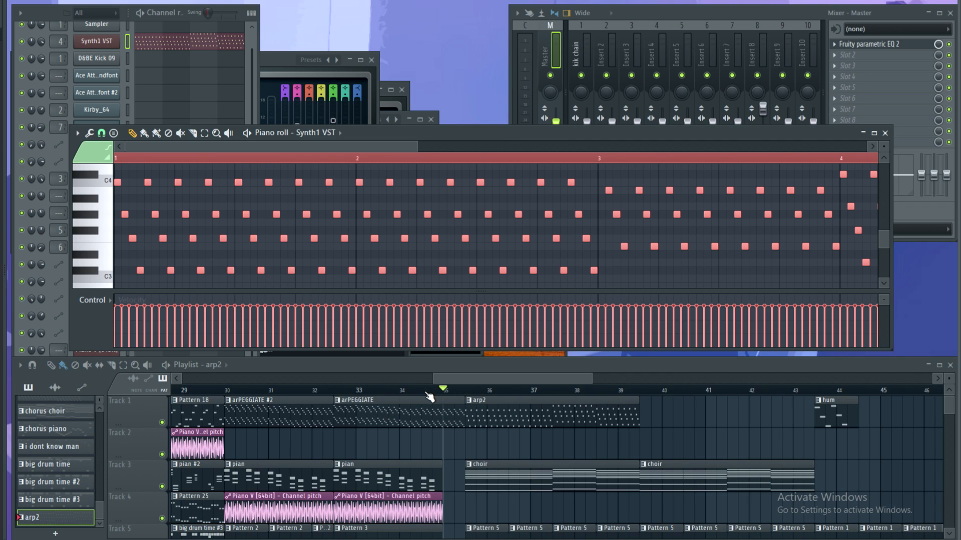
Play the song from about bar 34.5 to hear the transition into the arp2 clip
{"action": "left_click", "coordinate": [425, 391]}
{"action": "key", "text": "space"}
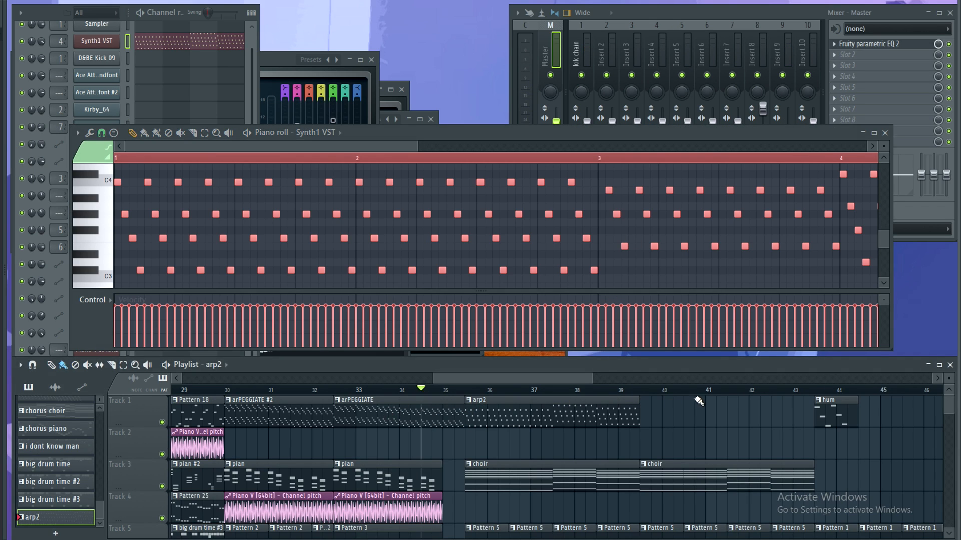
{"action": "scroll", "coordinate": [484, 447], "scroll_direction": "up", "scroll_amount": 2}
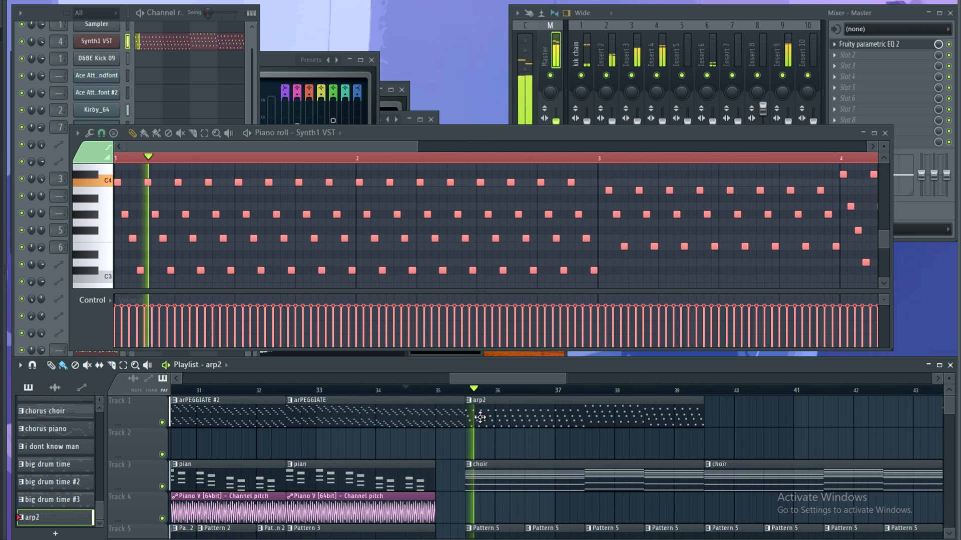
{"action": "key", "text": "space"}
Try overlaying an offset copy of the arp2 notes, and undo it
{"action": "scroll", "coordinate": [436, 275], "scroll_direction": "up", "scroll_amount": 2}
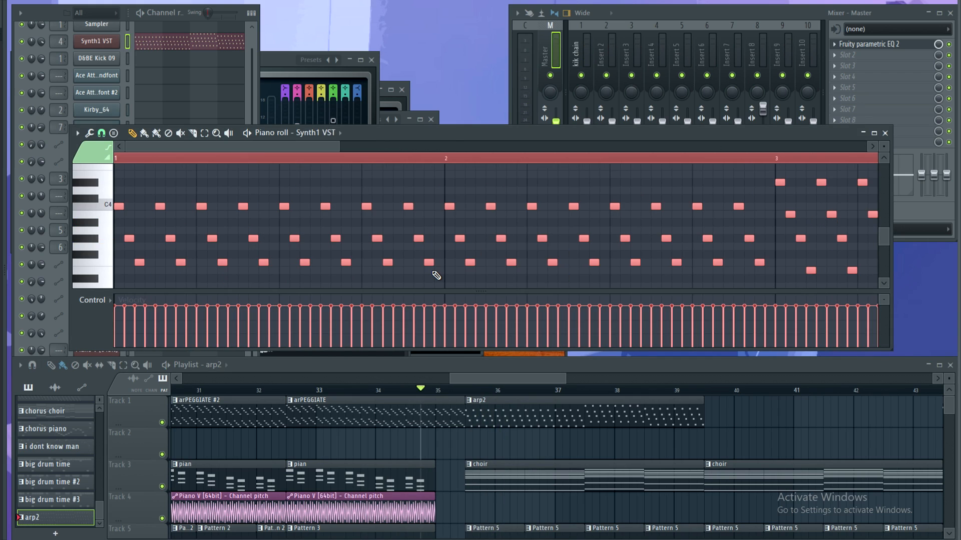
{"action": "key", "text": "ctrl+b"}
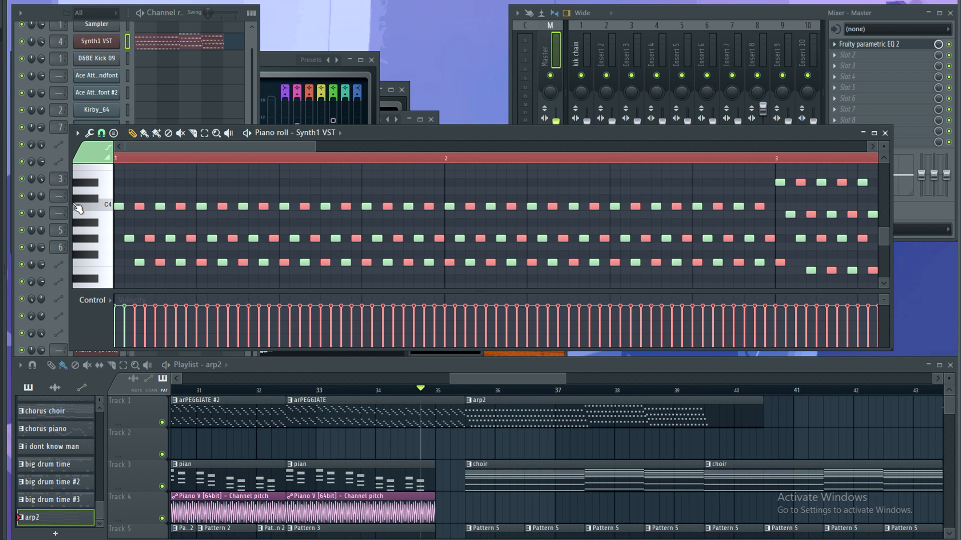
{"action": "key", "text": "ctrl+z"}
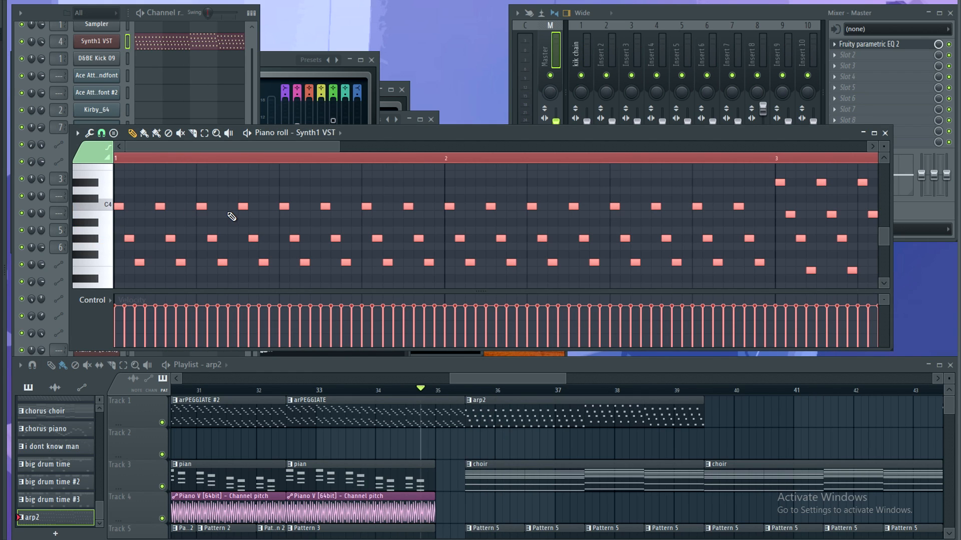
Deselect the arp2 notes and play the pattern on its own
{"action": "key", "text": "ctrl+d"}
{"action": "scroll", "coordinate": [257, 212], "scroll_direction": "up", "scroll_amount": 2}
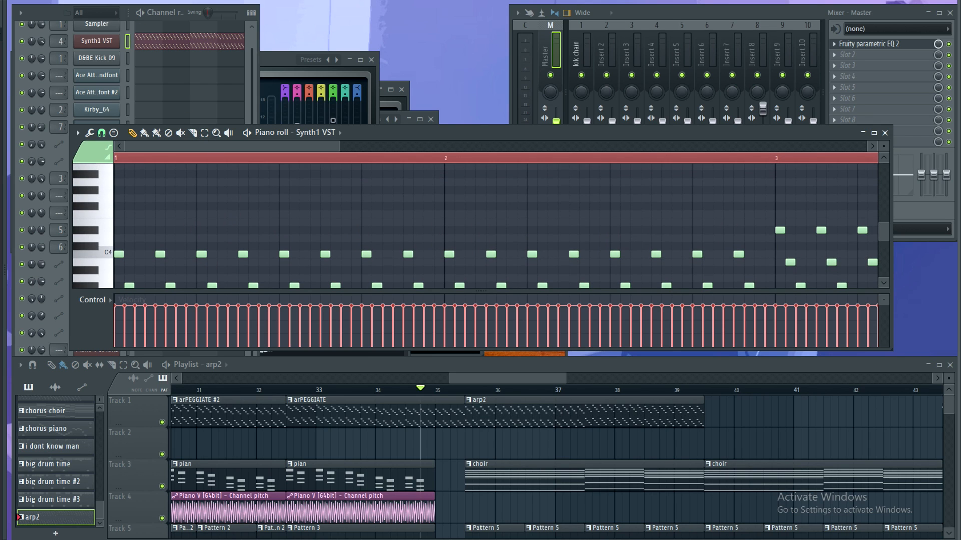
{"action": "scroll", "coordinate": [325, 190], "scroll_direction": "down", "scroll_amount": 2}
{"action": "key", "text": "space"}
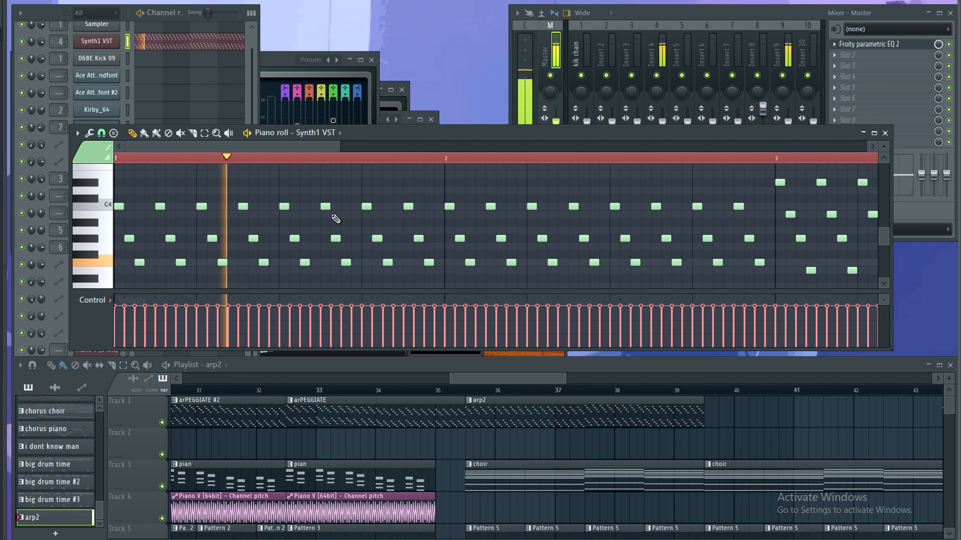
Select all arp2 notes and overlay a copy shifted in time so the copies fall between the original notes
{"action": "key", "text": "ctrl+a"}
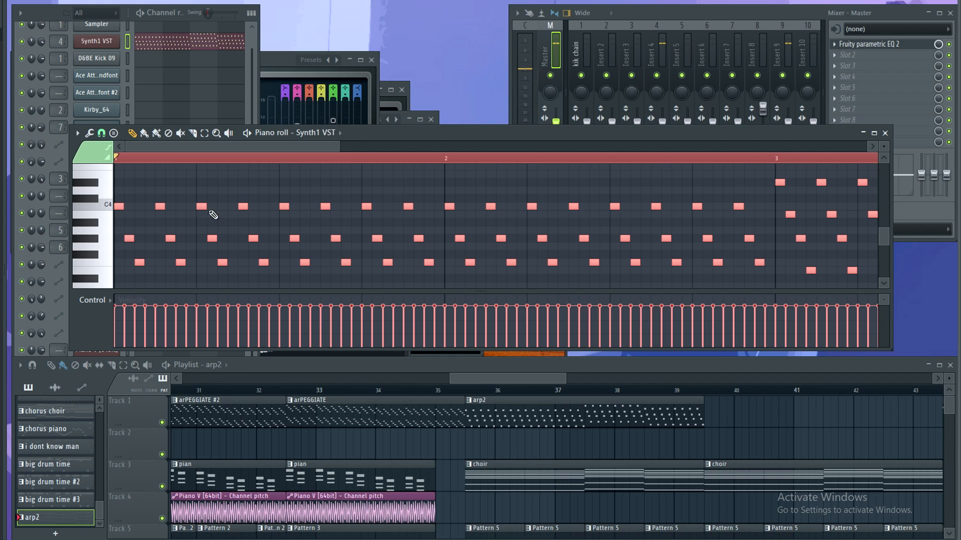
{"action": "left_click_drag", "start_coordinate": [213, 214], "coordinate": [237, 232]}
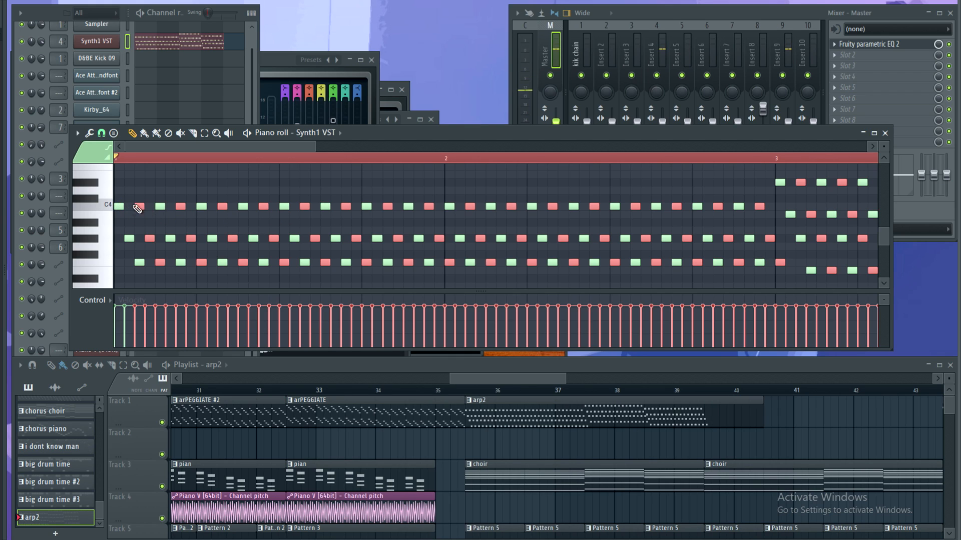
{"action": "key", "text": "space"}
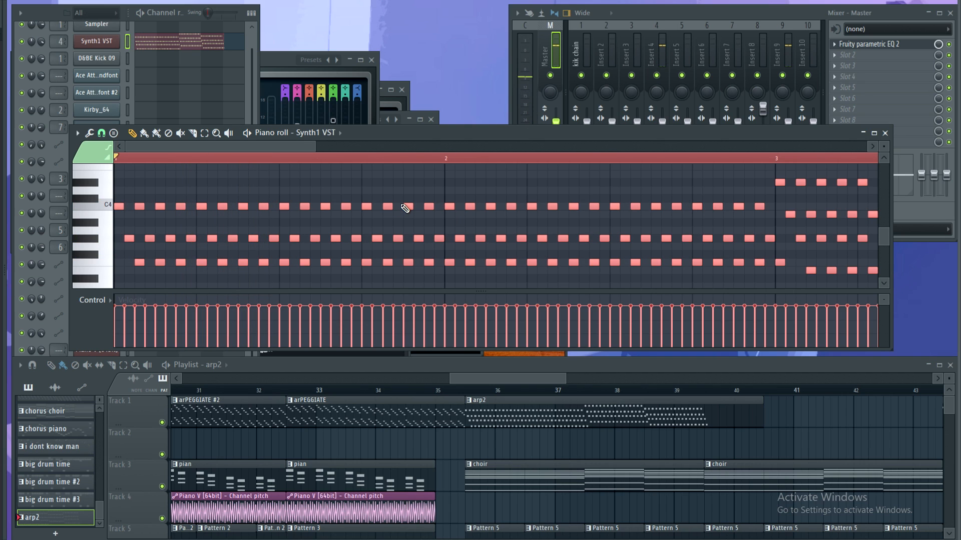
Transpose all arp2 notes up two octaves and play the pattern
{"action": "key", "text": "ctrl+a"}
{"action": "key", "text": "shift+Up"}
{"action": "key", "text": "shift+Up"}
{"action": "scroll", "coordinate": [417, 211], "scroll_direction": "up", "scroll_amount": 5}
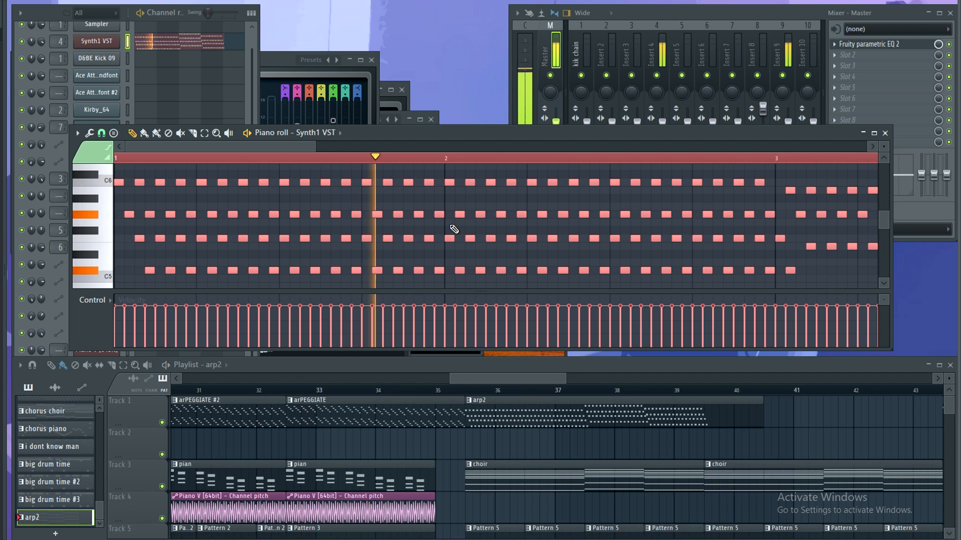
{"action": "key", "text": "space"}
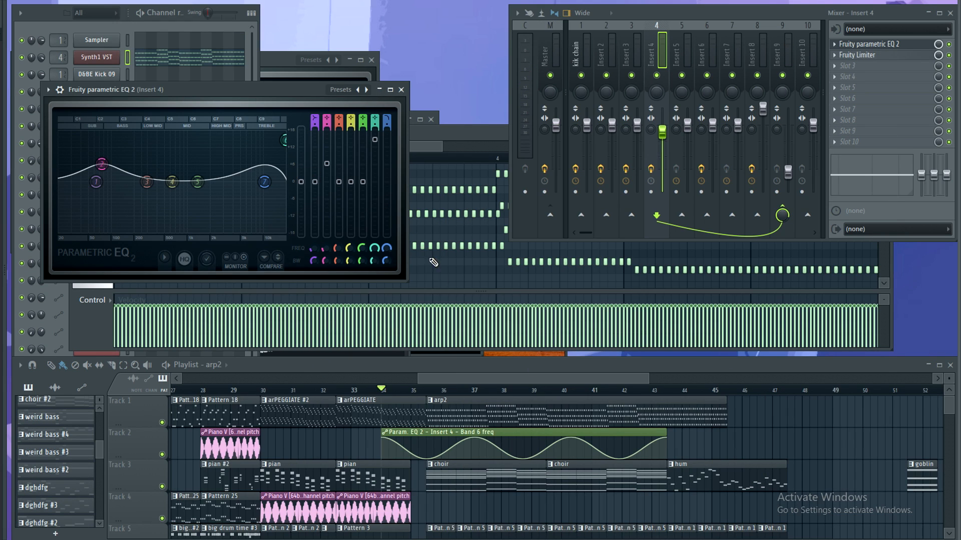
Turn the Band 6 frequency of Insert 4's Fruity parametric EQ 2 and toggle playback
{"action": "left_click_drag", "start_coordinate": [373, 247], "coordinate": [373, 271]}
{"action": "key", "text": "space"}
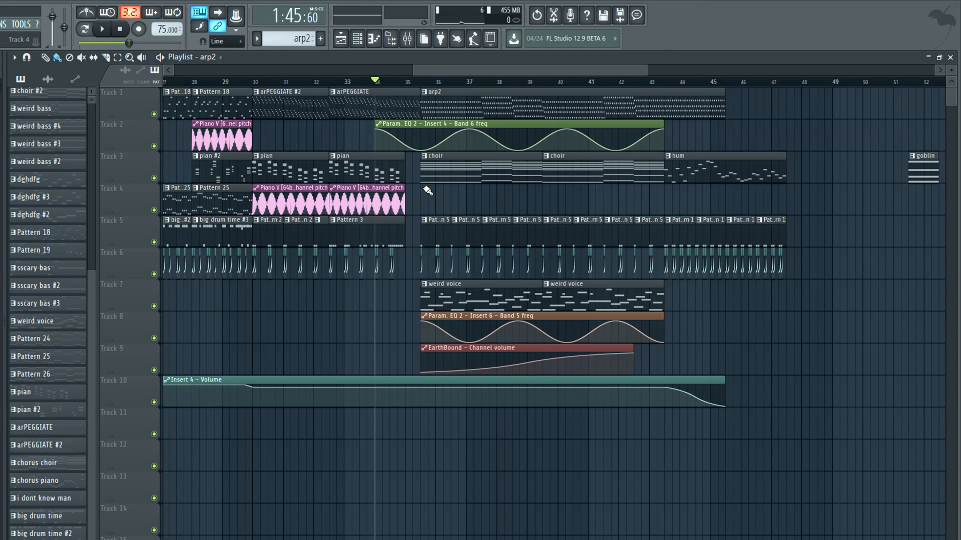
Select the weird voice pattern on Track 7 of the playlist and play it on its own
{"action": "scroll", "coordinate": [428, 190], "scroll_direction": "up", "scroll_amount": 3, "text": "ctrl"}
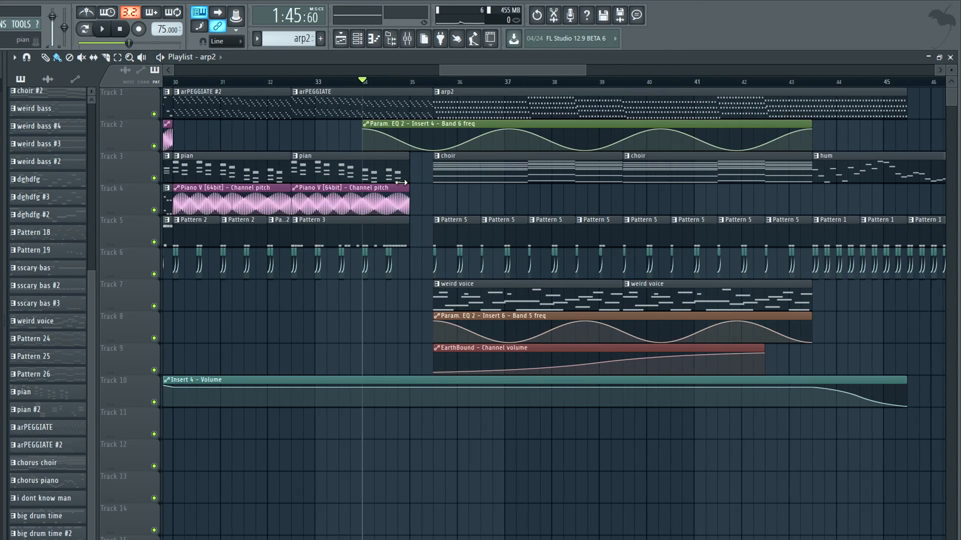
{"action": "left_click_drag", "start_coordinate": [532, 68], "coordinate": [572, 90]}
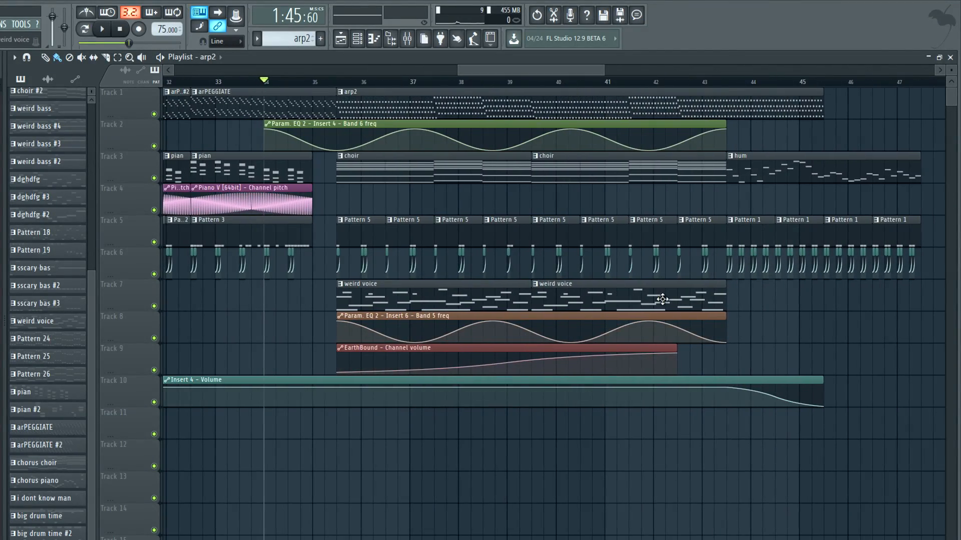
{"action": "left_click", "coordinate": [251, 301]}
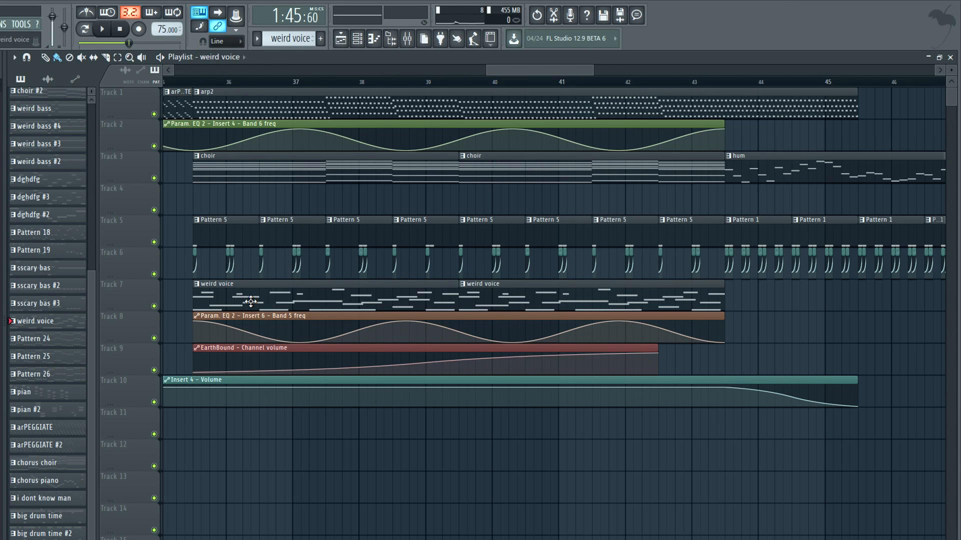
{"action": "key", "text": "Return"}
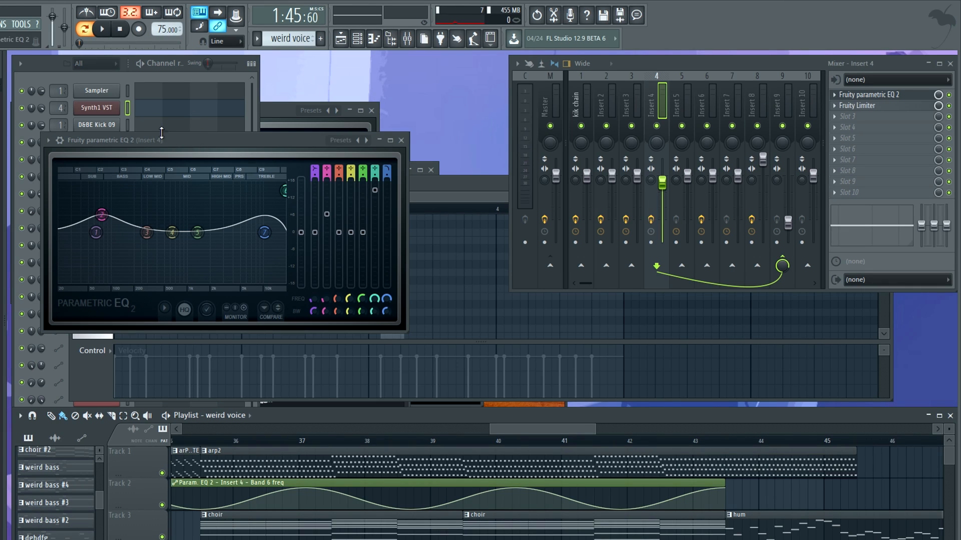
{"action": "key", "text": "space"}
{"action": "left_click", "coordinate": [52, 67]}
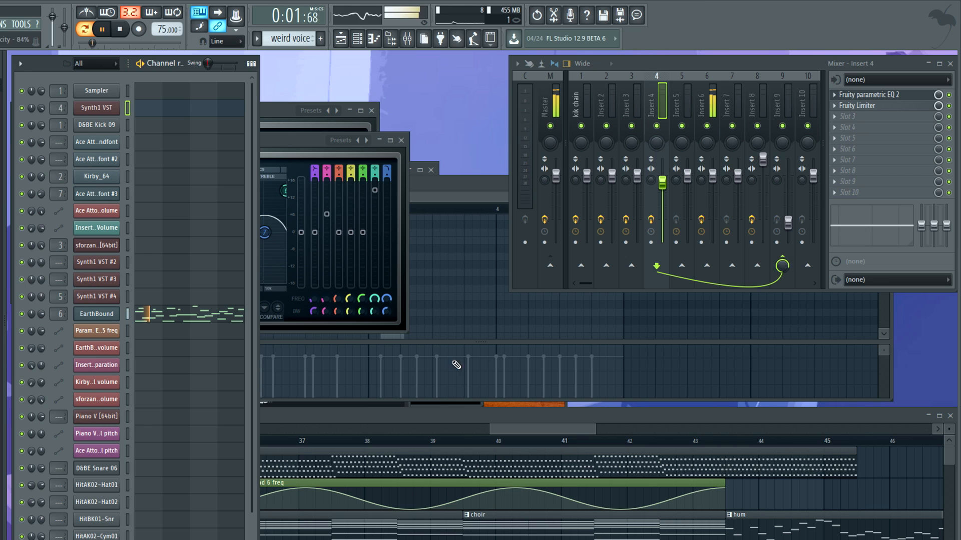
{"action": "left_click", "coordinate": [513, 425]}
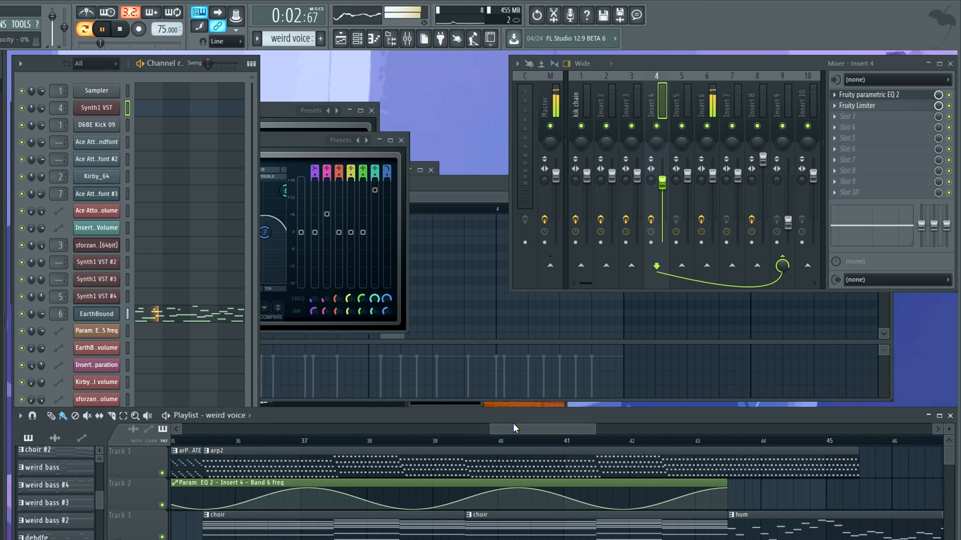
{"action": "key", "text": "space"}
Open Fruity parametric EQ 2 on mixer Insert 6 and play the song from bar 38 to watch its Band 5 automation
{"action": "left_click", "coordinate": [716, 101]}
{"action": "left_click", "coordinate": [892, 119]}
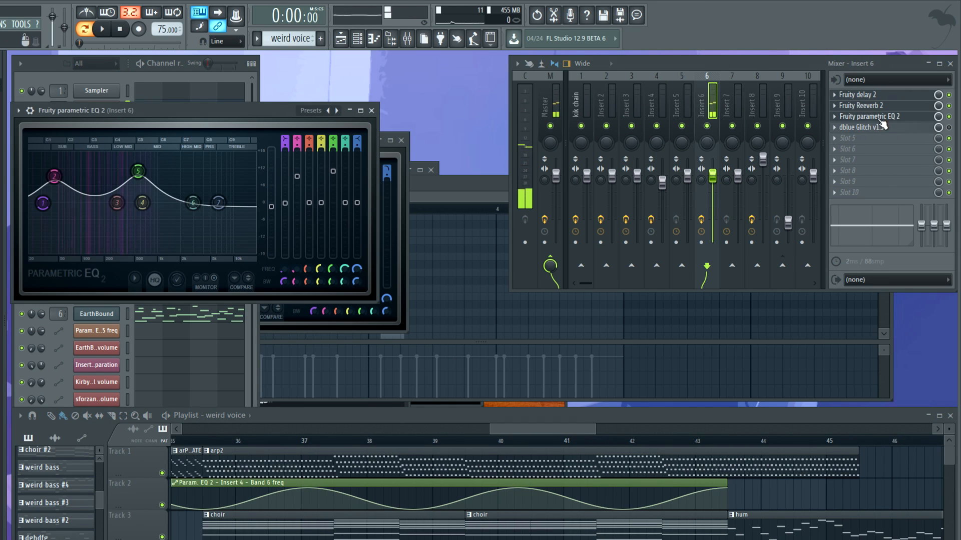
{"action": "scroll", "coordinate": [578, 523], "scroll_direction": "down", "scroll_amount": 3}
{"action": "scroll", "coordinate": [578, 523], "scroll_direction": "down", "scroll_amount": 2}
{"action": "left_click", "coordinate": [389, 440]}
{"action": "key", "text": "space"}
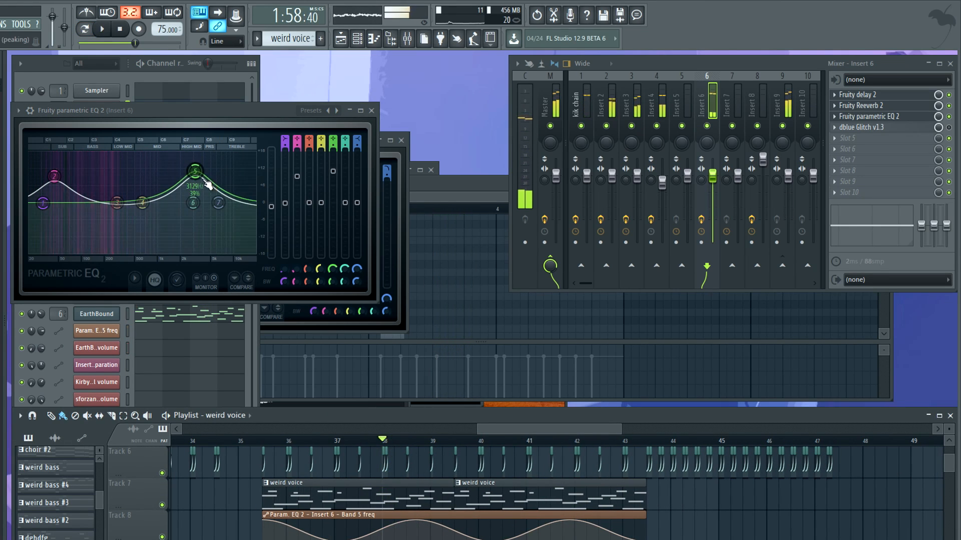
{"action": "key", "text": "space"}
Look over the EarthBound channel volume automation on Track 9 and open the EarthBound channel's soundfont player
{"action": "scroll", "coordinate": [539, 507], "scroll_direction": "down", "scroll_amount": 2}
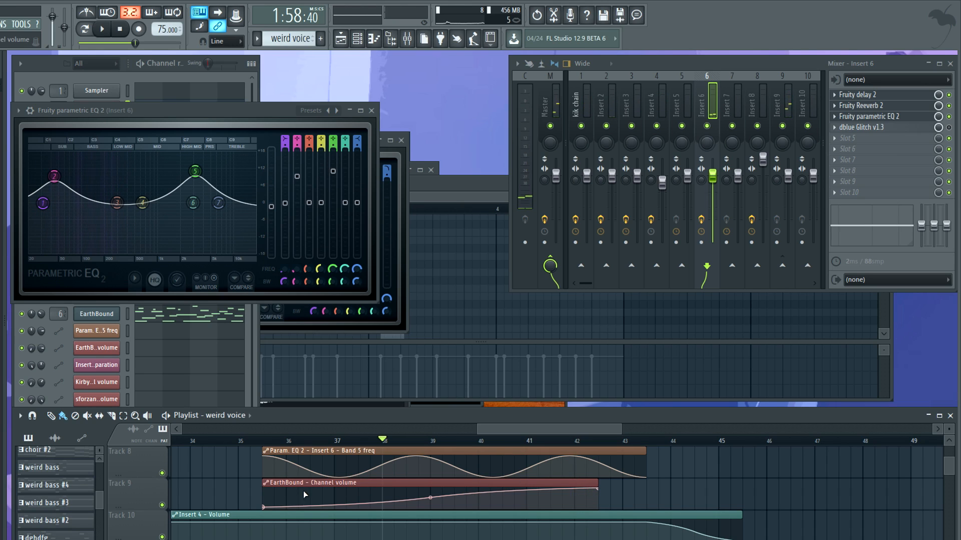
{"action": "scroll", "coordinate": [229, 483], "scroll_direction": "up", "scroll_amount": 2}
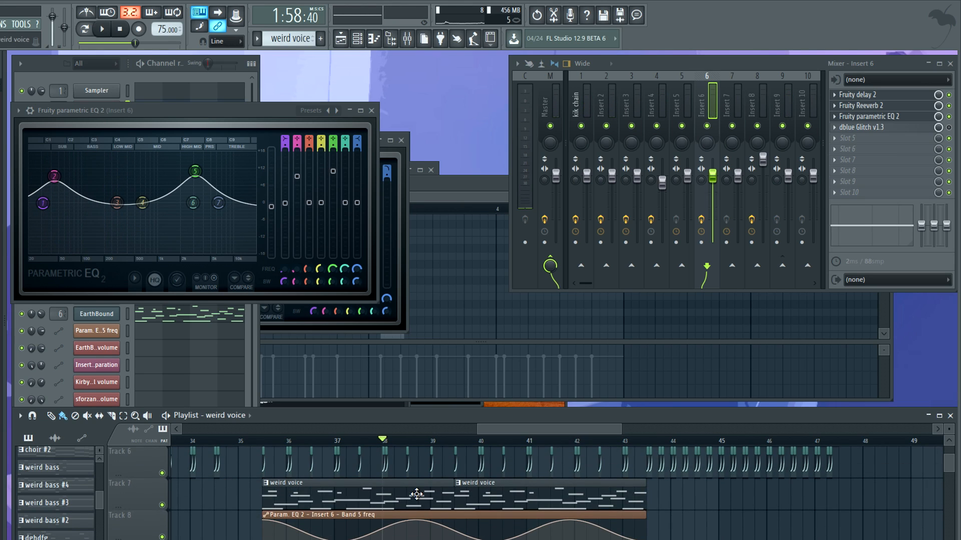
{"action": "left_click", "coordinate": [103, 319]}
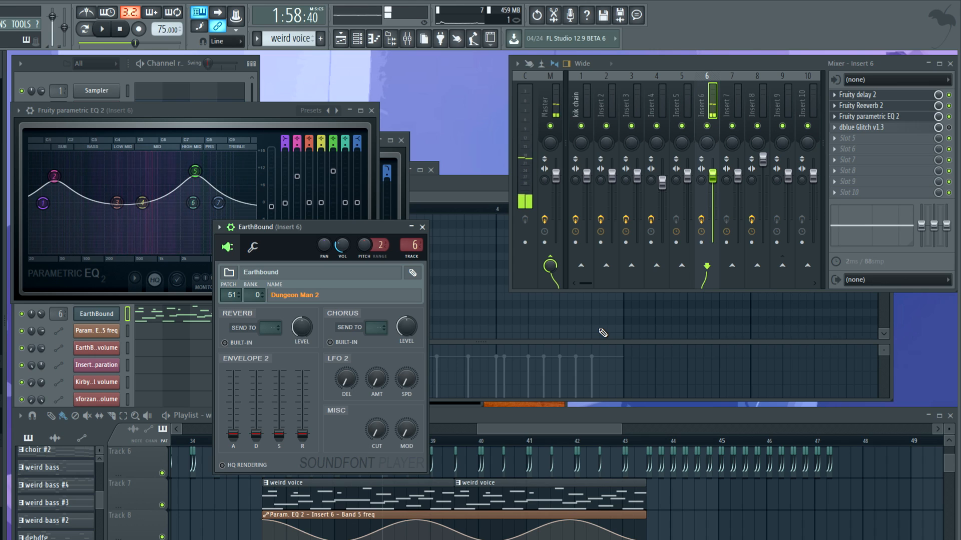
Open Fruity Reeverb 2 and Fruity delay 2 on Insert 6 to examine their settings, and close both
{"action": "left_click", "coordinate": [875, 106]}
{"action": "left_click", "coordinate": [874, 95]}
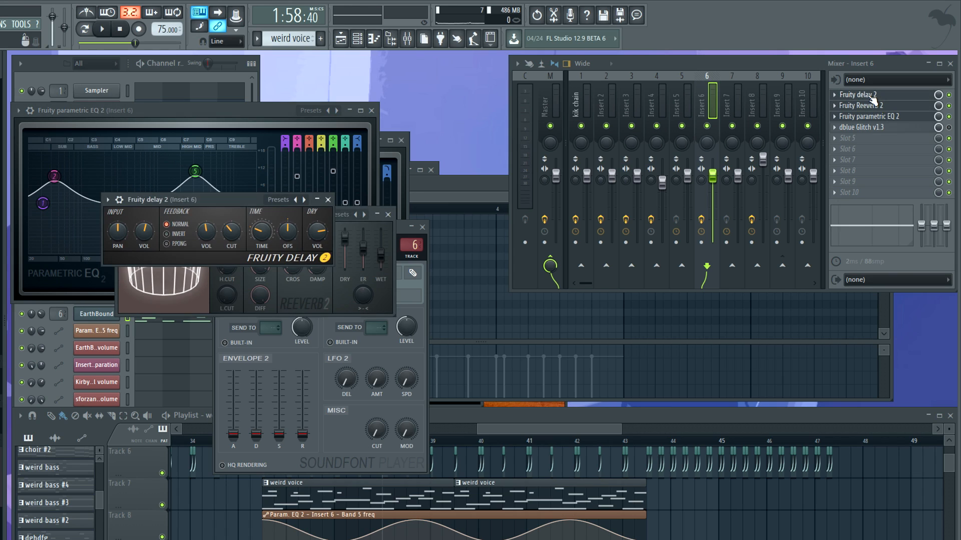
{"action": "left_click", "coordinate": [328, 199]}
{"action": "left_click", "coordinate": [388, 214]}
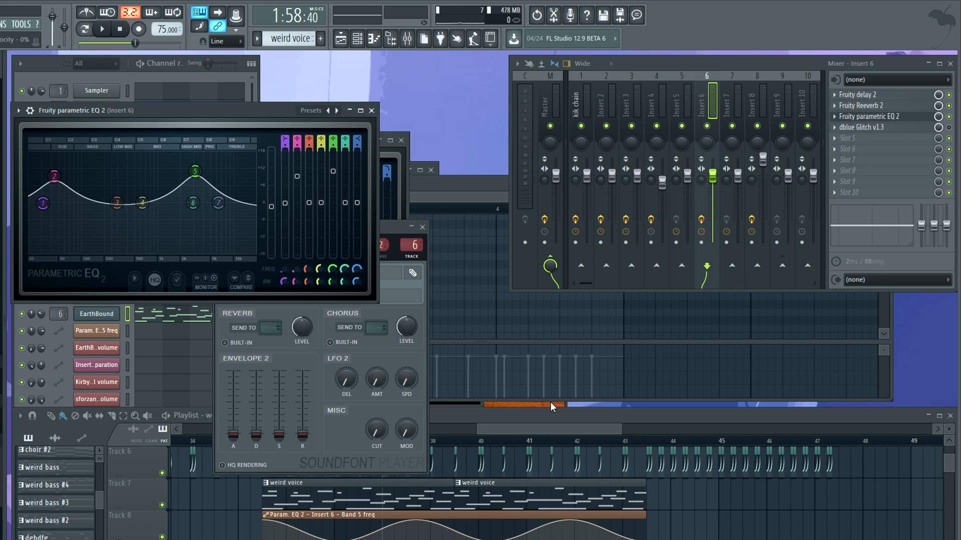
Open the second weird voice clip on Track 7 in the piano roll to examine its notes
{"action": "left_click", "coordinate": [497, 424]}
{"action": "scroll", "coordinate": [720, 478], "scroll_direction": "down", "scroll_amount": 2}
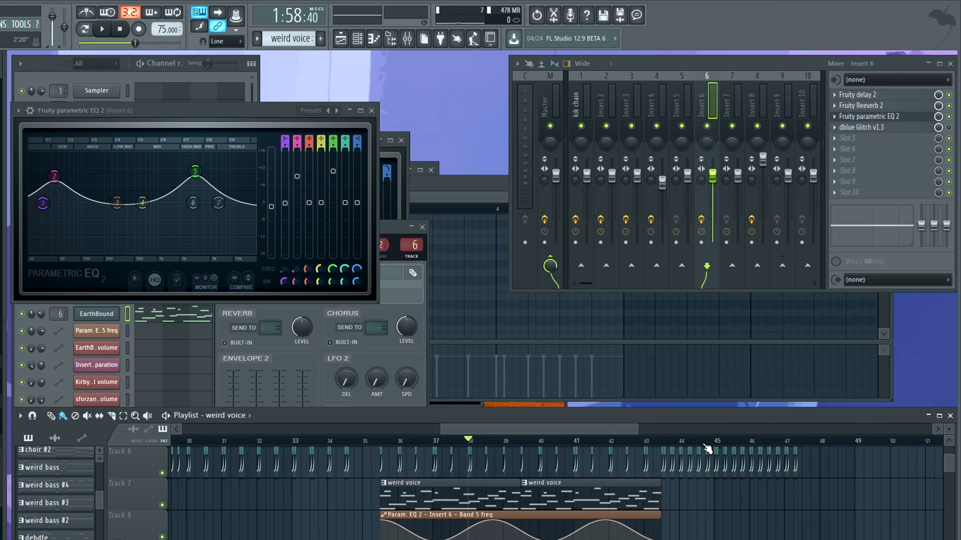
{"action": "scroll", "coordinate": [721, 524], "scroll_direction": "up", "scroll_amount": 3}
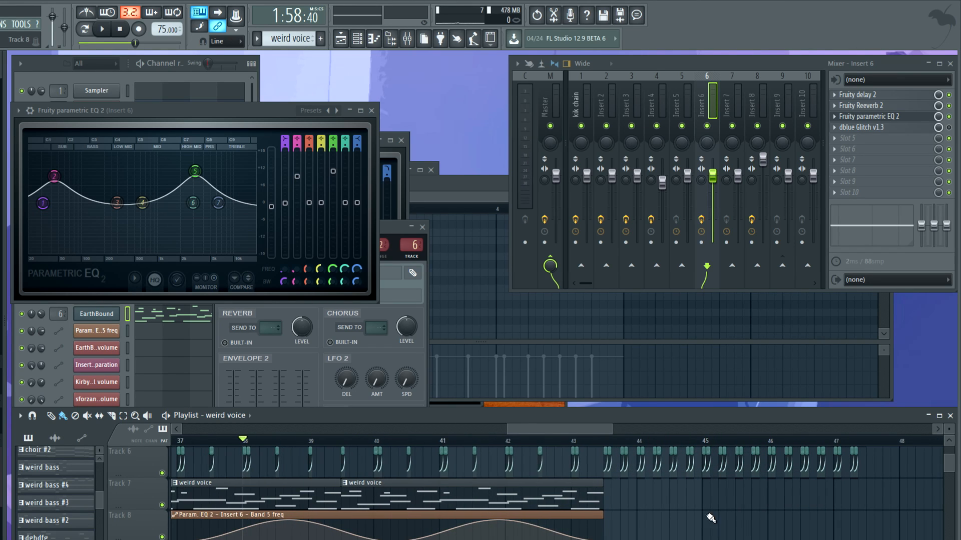
{"action": "mouse_move", "coordinate": [556, 425]}
{"action": "left_mouse_down"}
{"action": "mouse_move", "coordinate": [531, 428]}
{"action": "mouse_move", "coordinate": [540, 426]}
{"action": "left_mouse_up"}
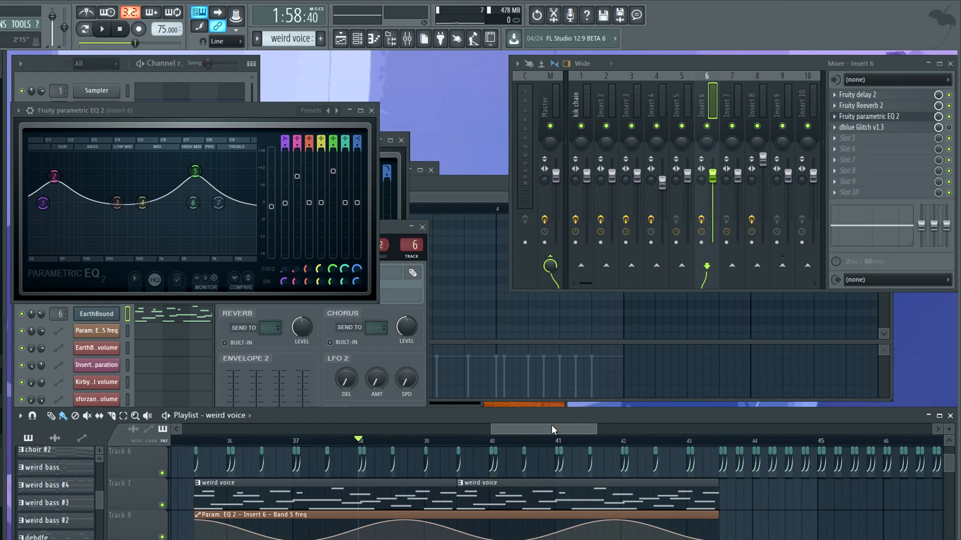
{"action": "double_click", "coordinate": [499, 493]}
{"action": "scroll", "coordinate": [300, 257], "scroll_direction": "down", "scroll_amount": 2}
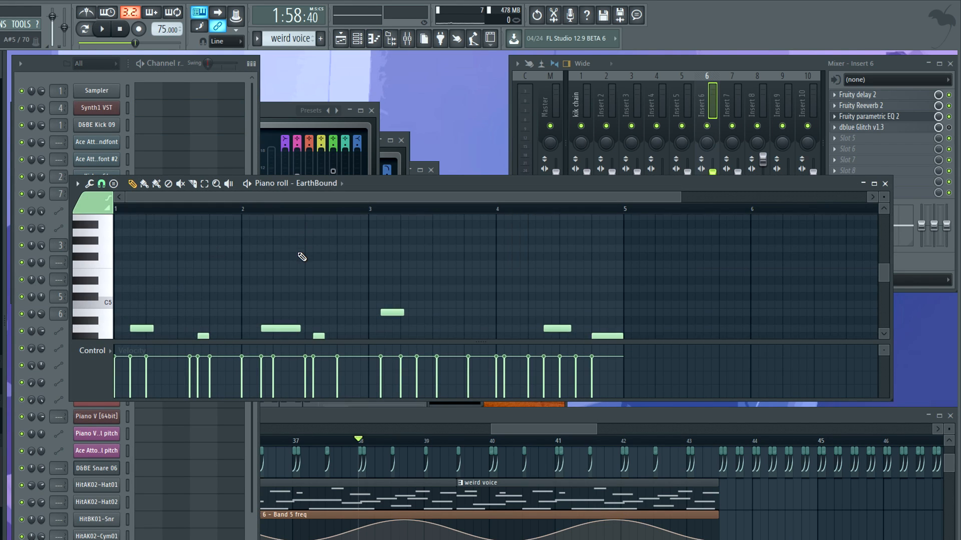
Enlarge the piano roll and examine the weird voice pattern's EarthBound notes across bars 1 to 5
{"action": "scroll", "coordinate": [301, 257], "scroll_direction": "down", "scroll_amount": 2}
{"action": "scroll", "coordinate": [273, 261], "scroll_direction": "up", "scroll_amount": 3}
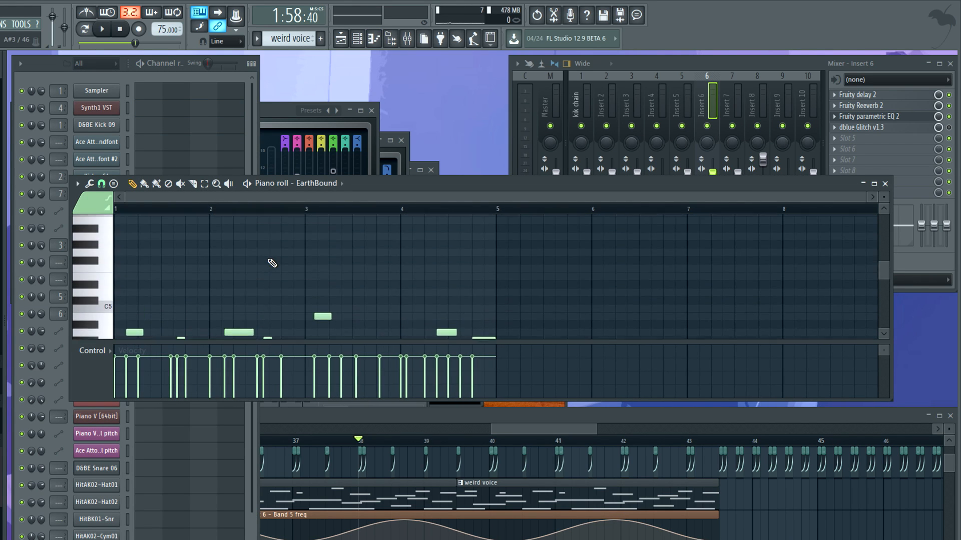
{"action": "scroll", "coordinate": [270, 263], "scroll_direction": "down", "scroll_amount": 1}
{"action": "key", "text": "Return"}
{"action": "scroll", "coordinate": [272, 262], "scroll_direction": "up", "scroll_amount": 3}
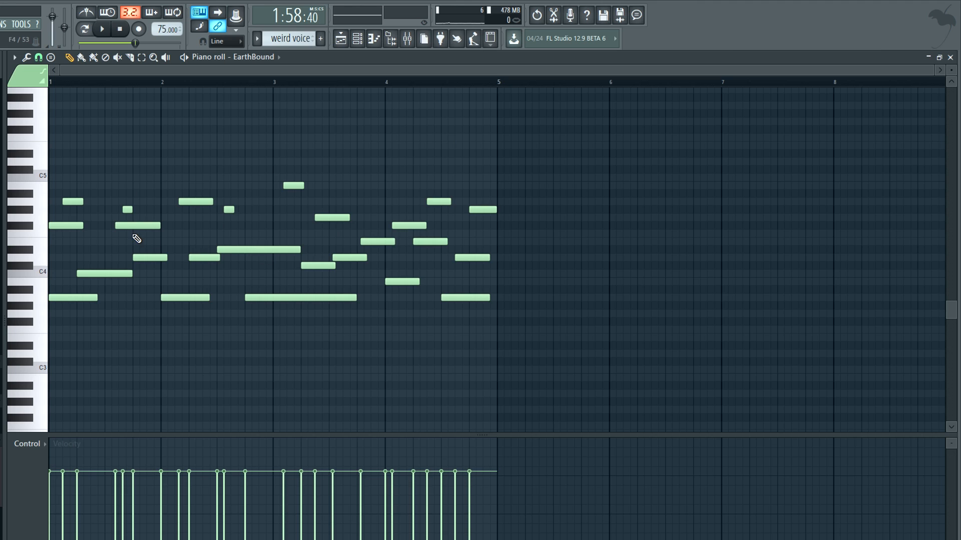
{"action": "scroll", "coordinate": [270, 91], "scroll_direction": "up", "scroll_amount": 3}
{"action": "scroll", "coordinate": [258, 79], "scroll_direction": "up", "scroll_amount": 1}
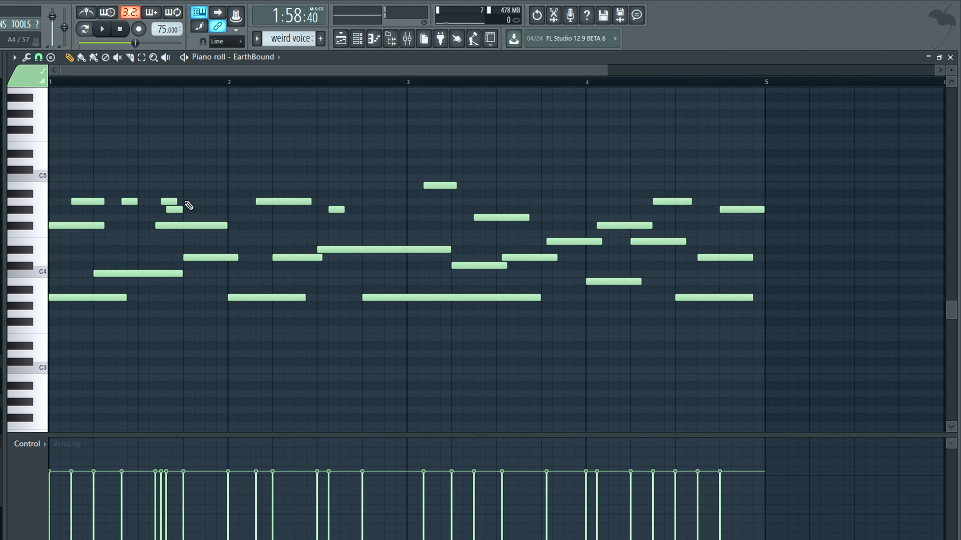
Try short extra A4 notes in bar 1 of the weird voice pattern, audition the pattern, and undo the added notes
{"action": "key", "text": "space"}
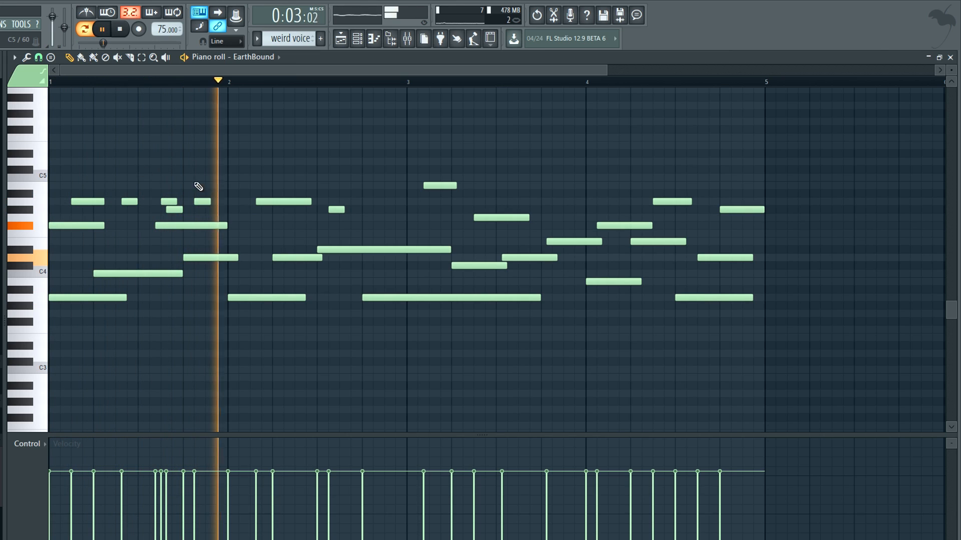
{"action": "key", "text": "space"}
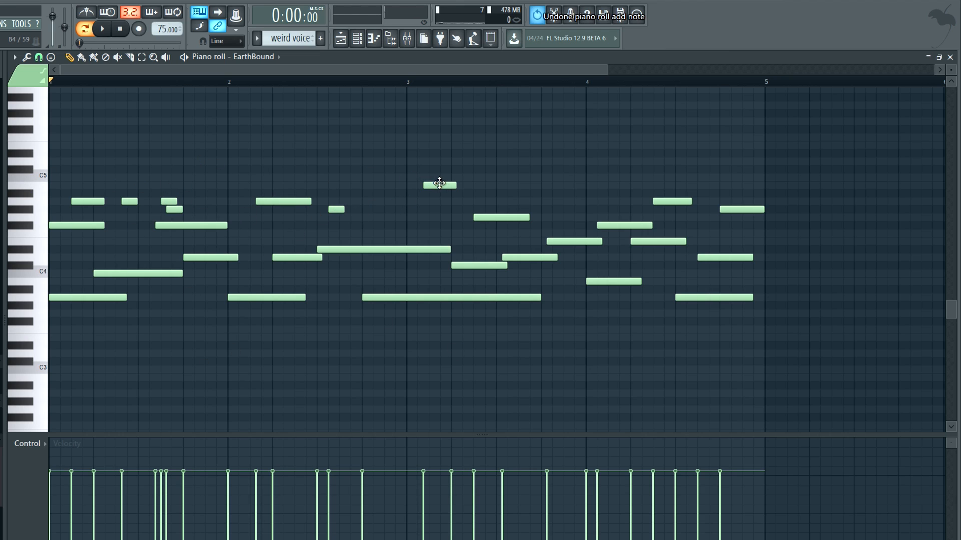
{"action": "key", "text": "space"}
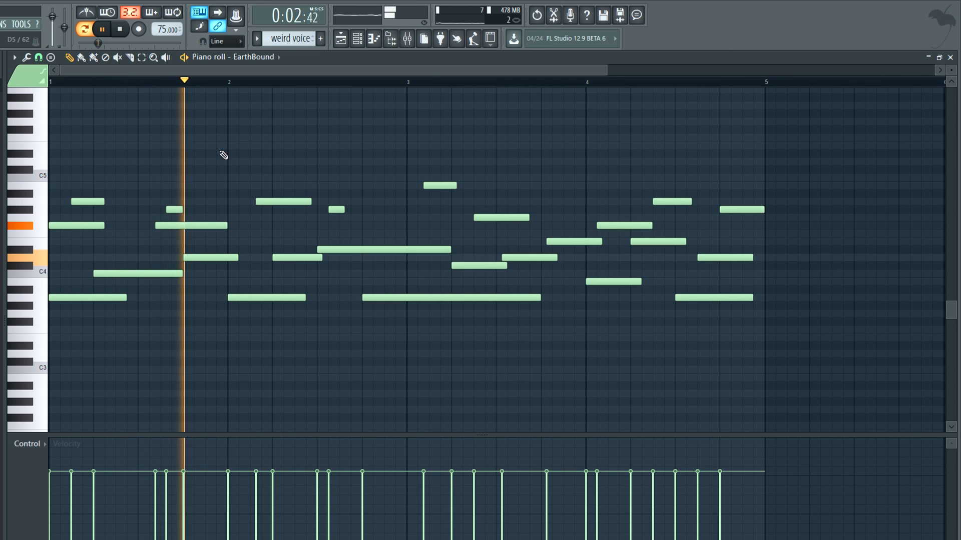
{"action": "key", "text": "Return"}
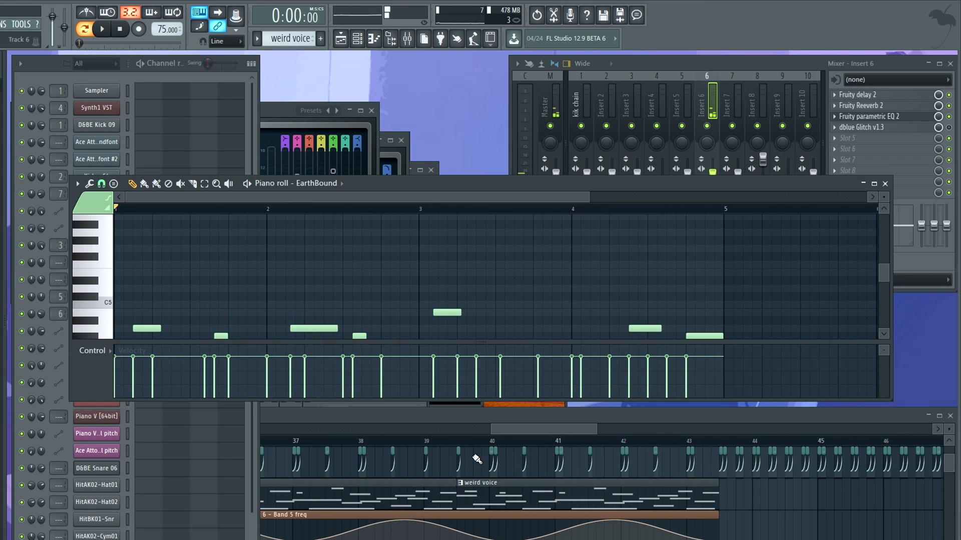
Play the song from about bar 42 while viewing the weird voice notes in the enlarged piano roll
{"action": "left_click", "coordinate": [617, 444]}
{"action": "key", "text": "space"}
{"action": "key", "text": "Return"}
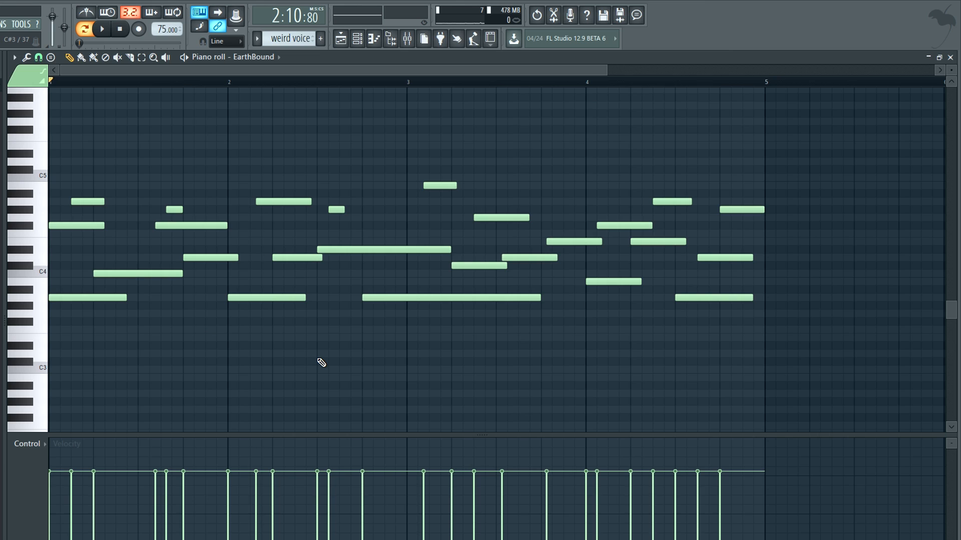
{"action": "key", "text": "space"}
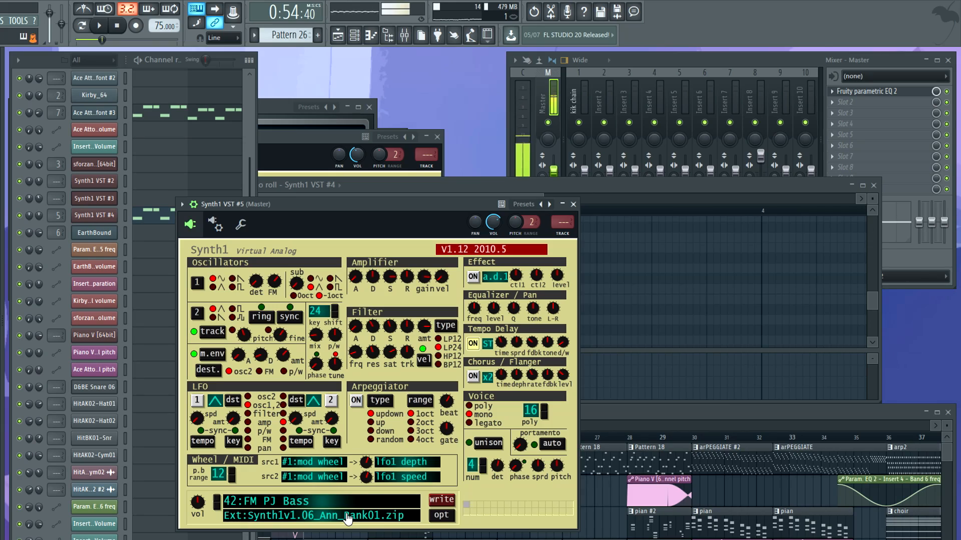
Try the 79:Get Away preset and one more program from Synth1v1.06_Ann_Bank01.zip on Synth1 VST #5
{"action": "left_click", "coordinate": [336, 516]}
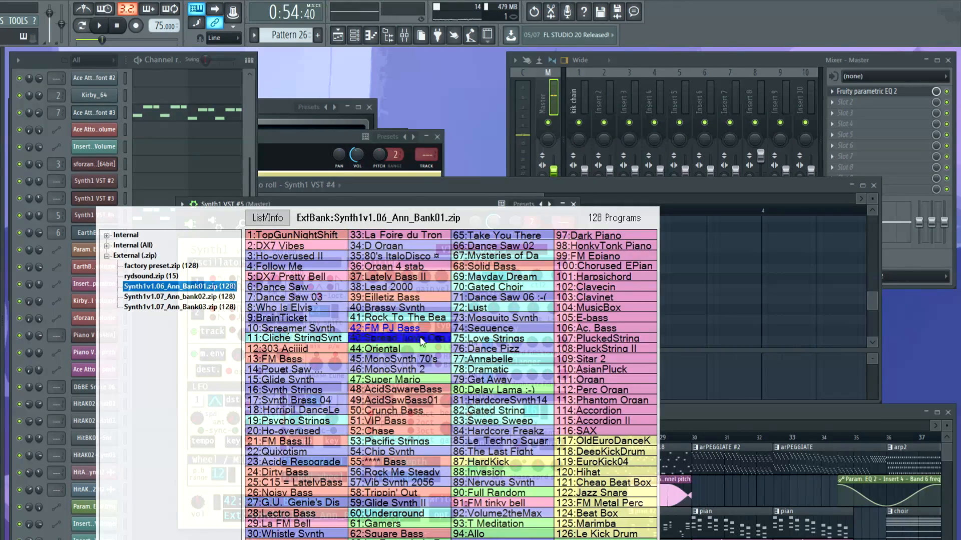
{"action": "left_click", "coordinate": [530, 400]}
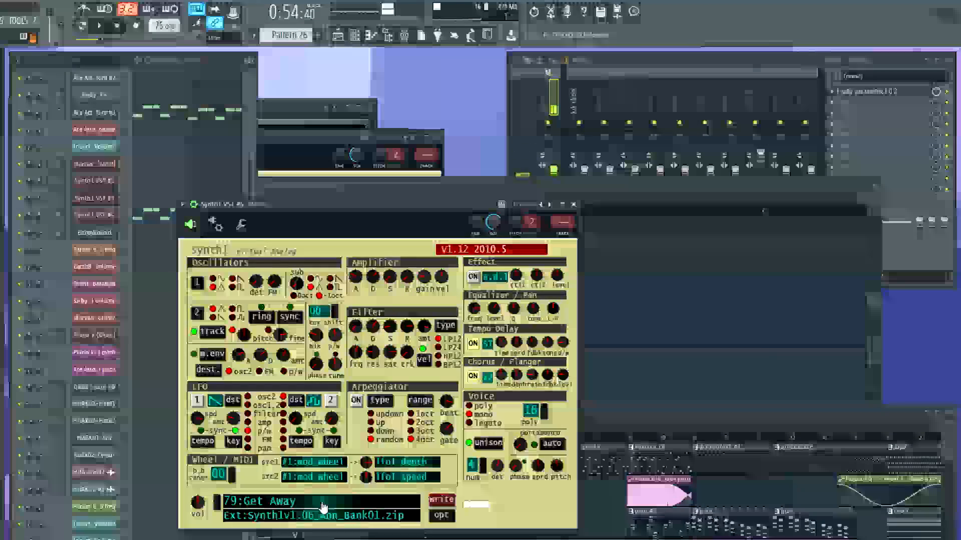
{"action": "left_click", "coordinate": [323, 508]}
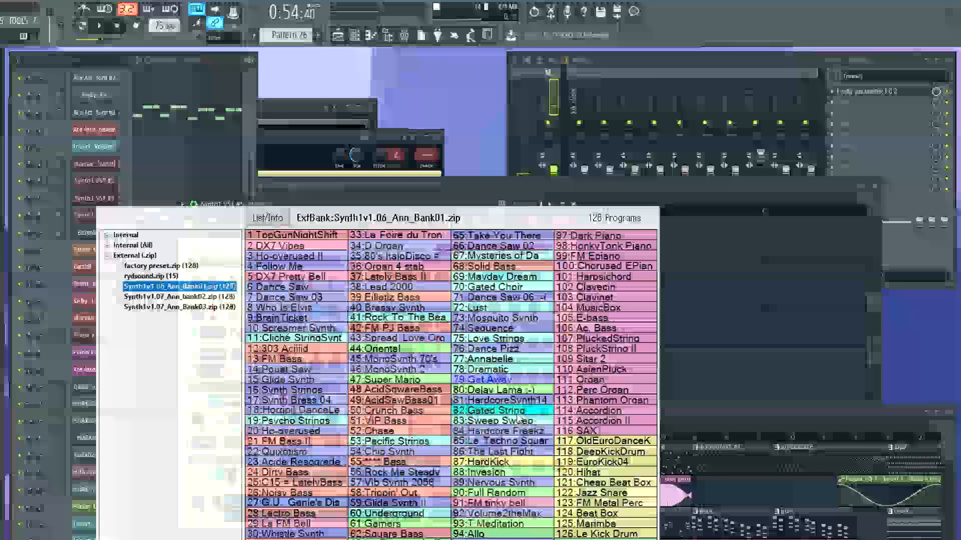
{"action": "left_click", "coordinate": [500, 431]}
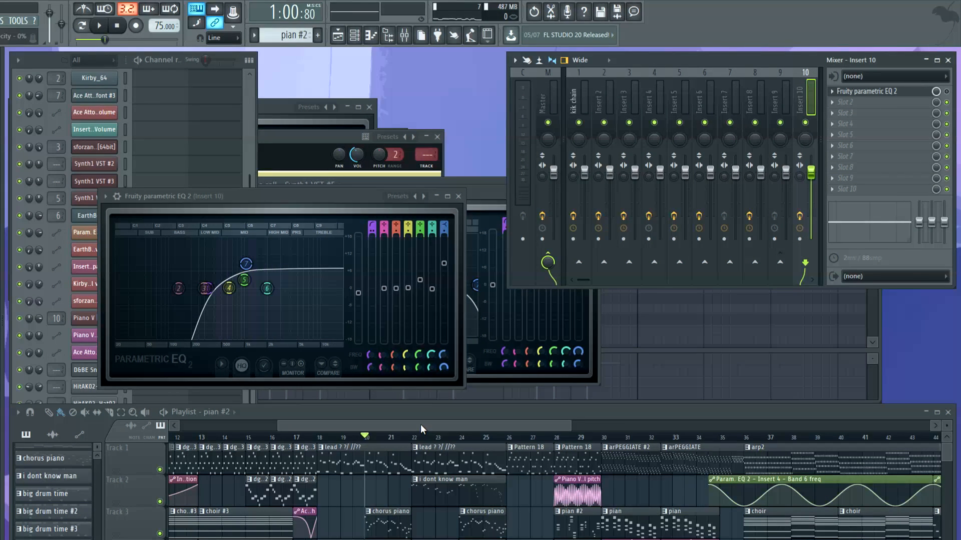
Look over the whole arrangement in the playlist, from the opening clips to the last patterns and across all used tracks
{"action": "left_click_drag", "start_coordinate": [420, 424], "coordinate": [401, 443]}
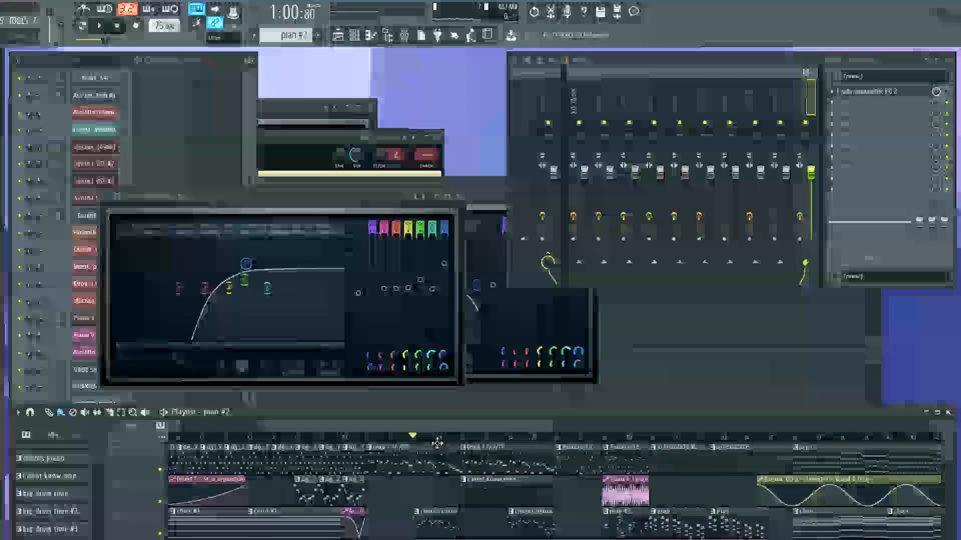
{"action": "scroll", "coordinate": [437, 444], "scroll_direction": "down", "scroll_amount": 8}
{"action": "scroll", "coordinate": [603, 531], "scroll_direction": "down", "scroll_amount": 3}
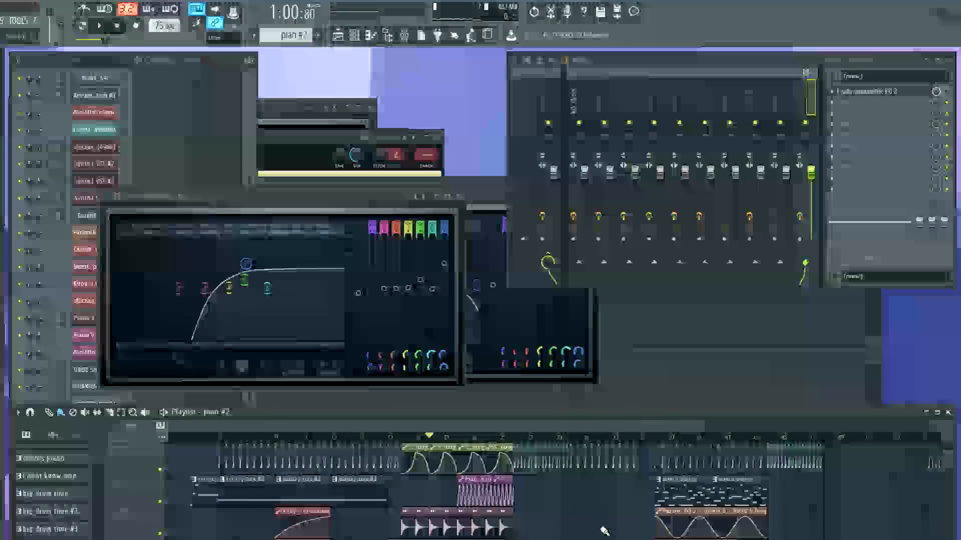
{"action": "scroll", "coordinate": [603, 532], "scroll_direction": "down", "scroll_amount": 8}
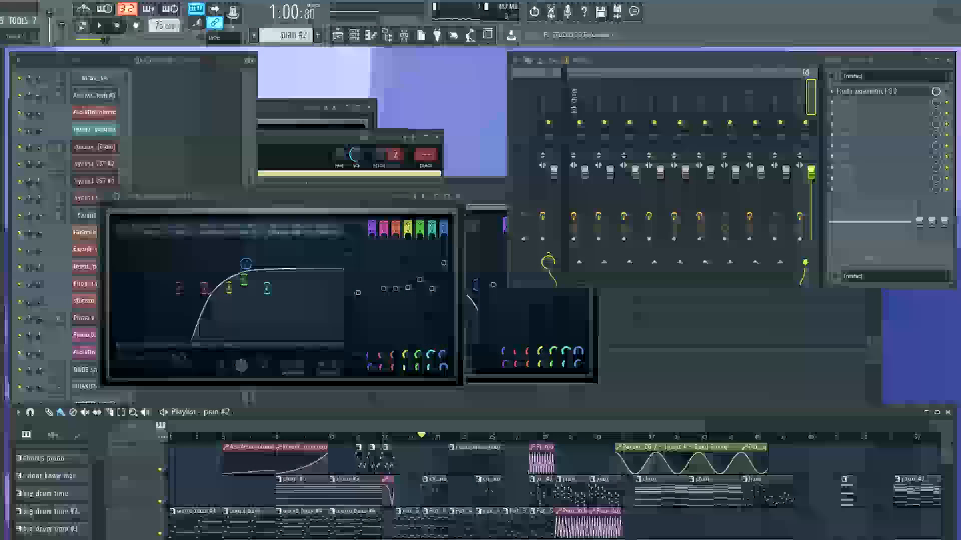
{"action": "left_click_drag", "start_coordinate": [472, 426], "coordinate": [352, 507]}
{"action": "key", "text": "Return"}
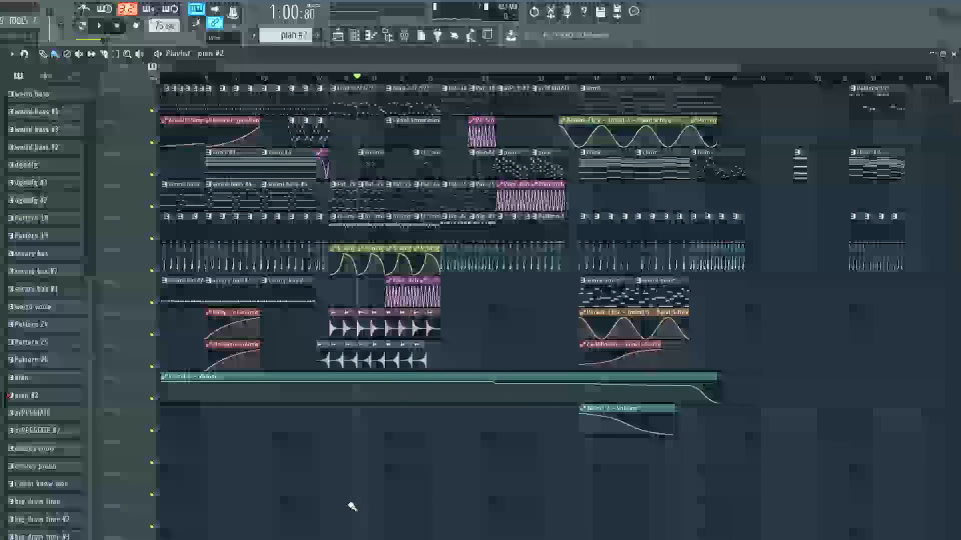
{"action": "left_click_drag", "start_coordinate": [495, 70], "coordinate": [459, 86]}
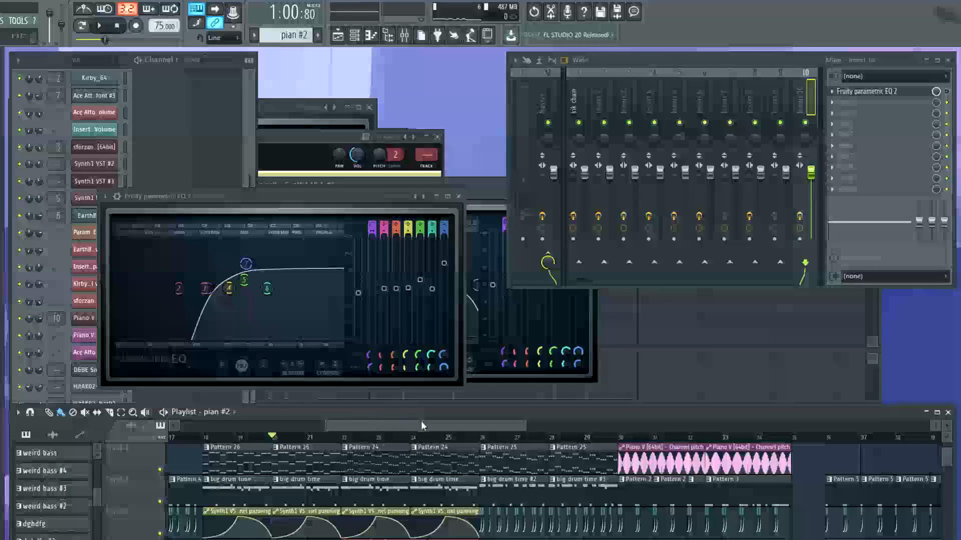
{"action": "left_click_drag", "start_coordinate": [427, 425], "coordinate": [410, 445]}
{"action": "scroll", "coordinate": [524, 472], "scroll_direction": "up", "scroll_amount": 3}
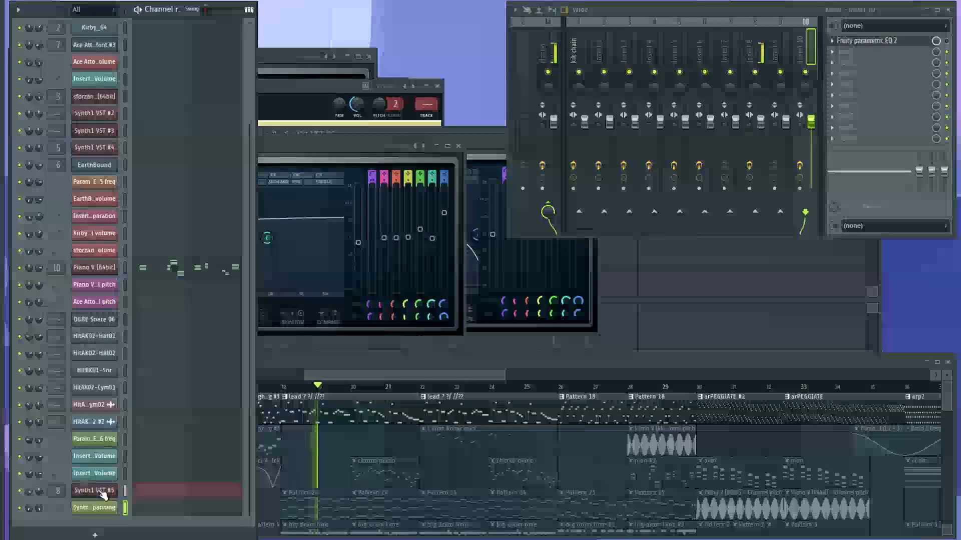
Select the Synth1 VST #5 channel and examine its mixer routing and the channel panning automation clips on Track 6
{"action": "left_click", "coordinate": [90, 490]}
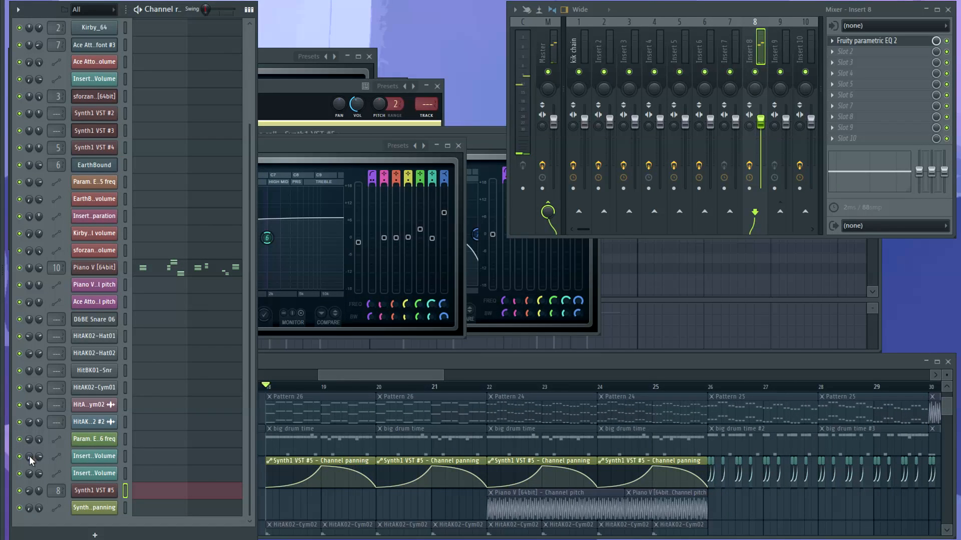
{"action": "right_click", "coordinate": [102, 494]}
{"action": "left_click", "coordinate": [365, 376]}
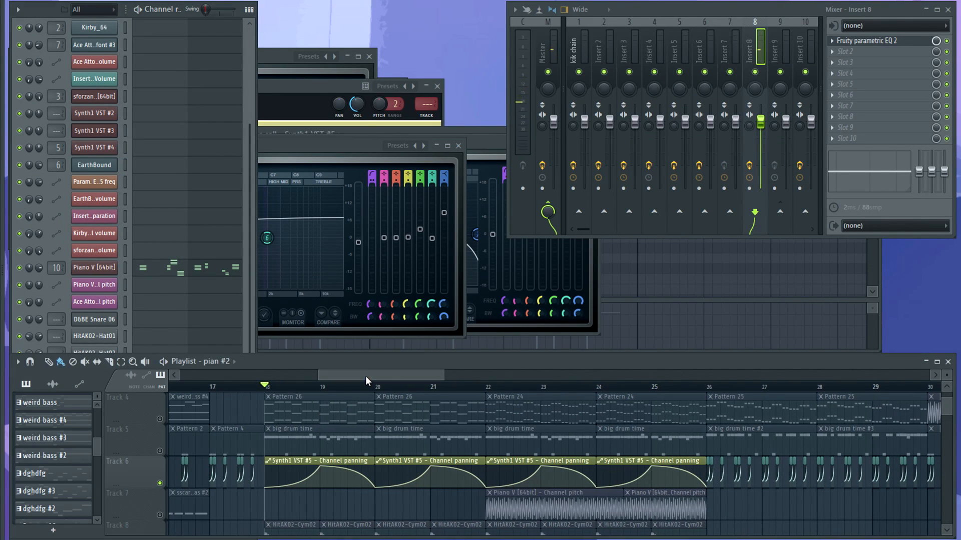
Open the Synth1 VST #5 channel in the piano roll and show Note pan in its event lane
{"action": "left_click", "coordinate": [44, 14]}
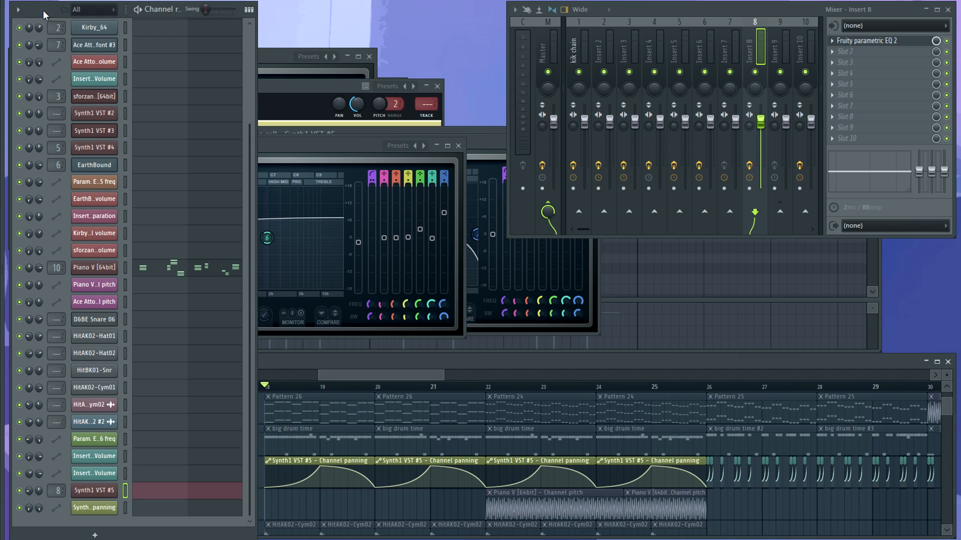
{"action": "right_click", "coordinate": [89, 507]}
{"action": "left_click", "coordinate": [115, 508]}
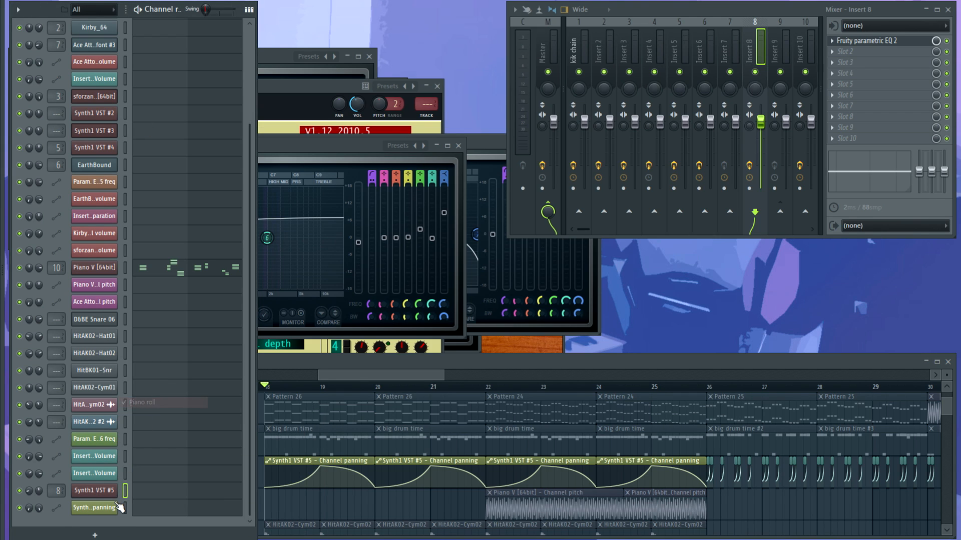
{"action": "right_click", "coordinate": [109, 484]}
{"action": "left_click", "coordinate": [140, 404]}
{"action": "left_click", "coordinate": [91, 336]}
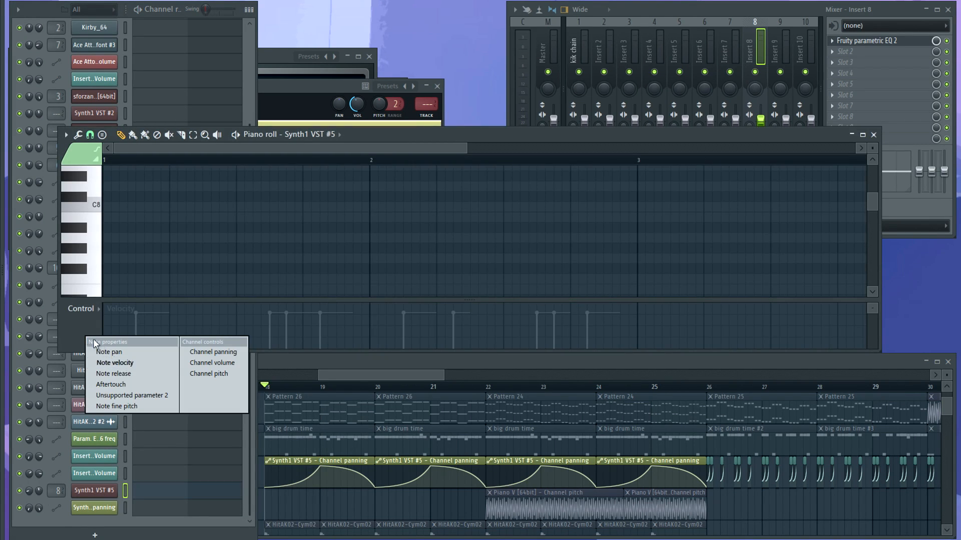
{"action": "left_click", "coordinate": [126, 351]}
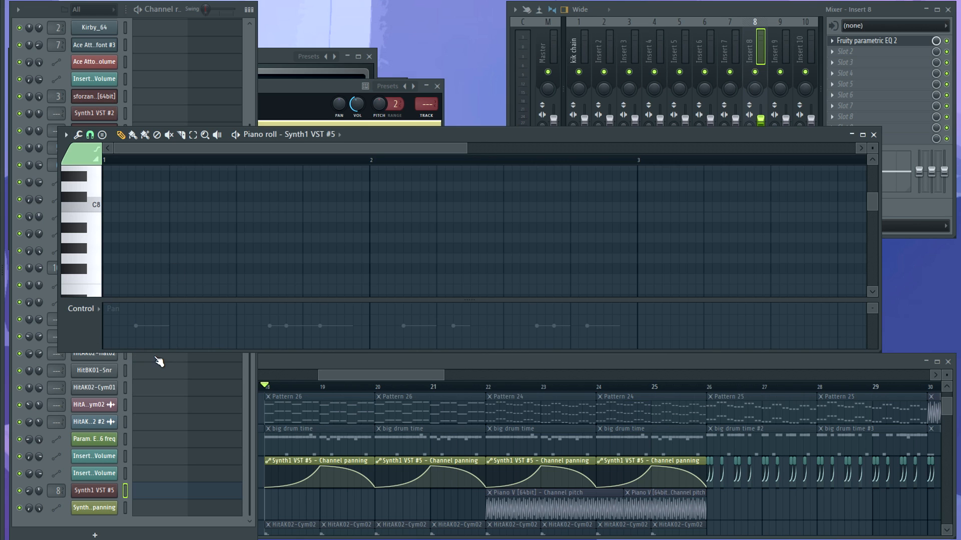
Open the lead ? ?/ //?? pattern from bar 18 in the piano roll, try lowering its first notes' pan, and revert it
{"action": "left_click", "coordinate": [28, 20]}
{"action": "right_click", "coordinate": [94, 265]}
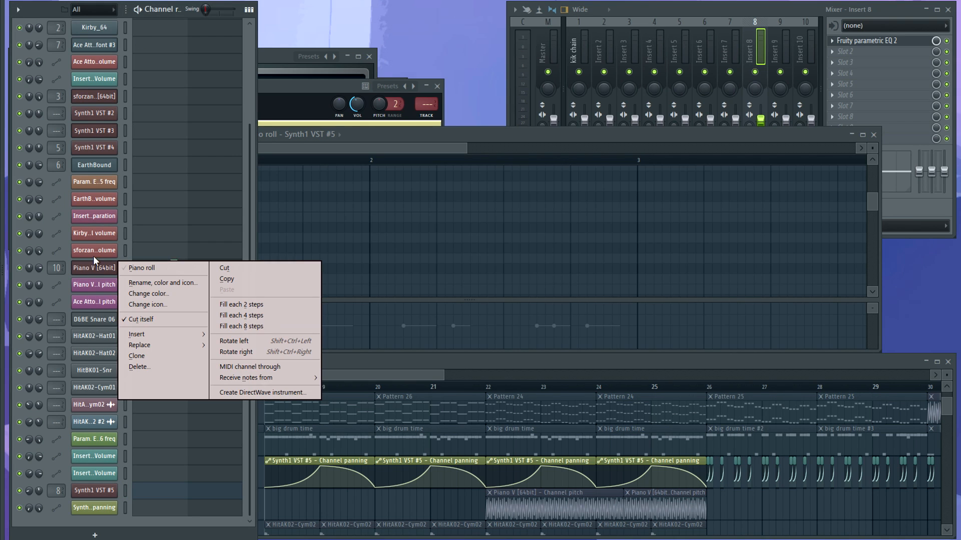
{"action": "left_click", "coordinate": [397, 148]}
{"action": "scroll", "coordinate": [308, 510], "scroll_direction": "up", "scroll_amount": 3}
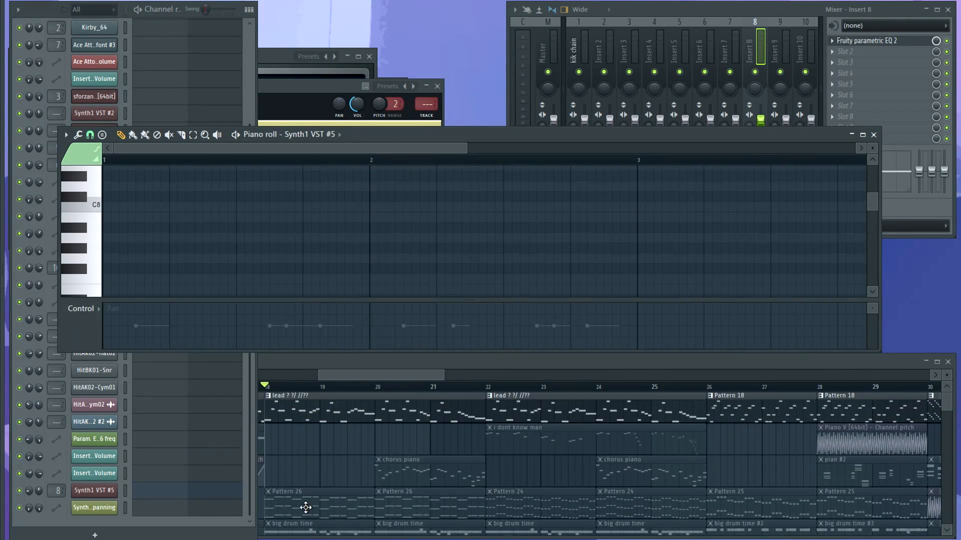
{"action": "left_click", "coordinate": [305, 417]}
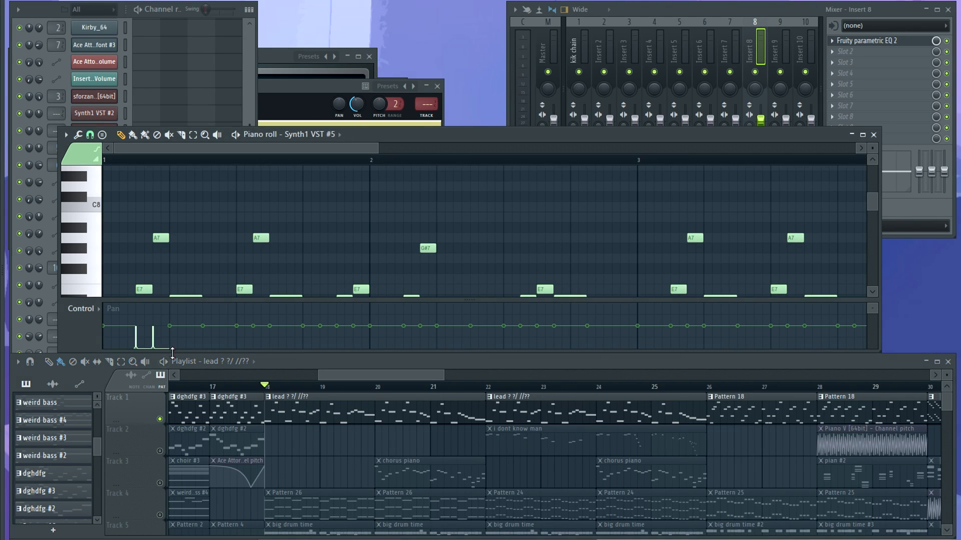
{"action": "key", "text": "space"}
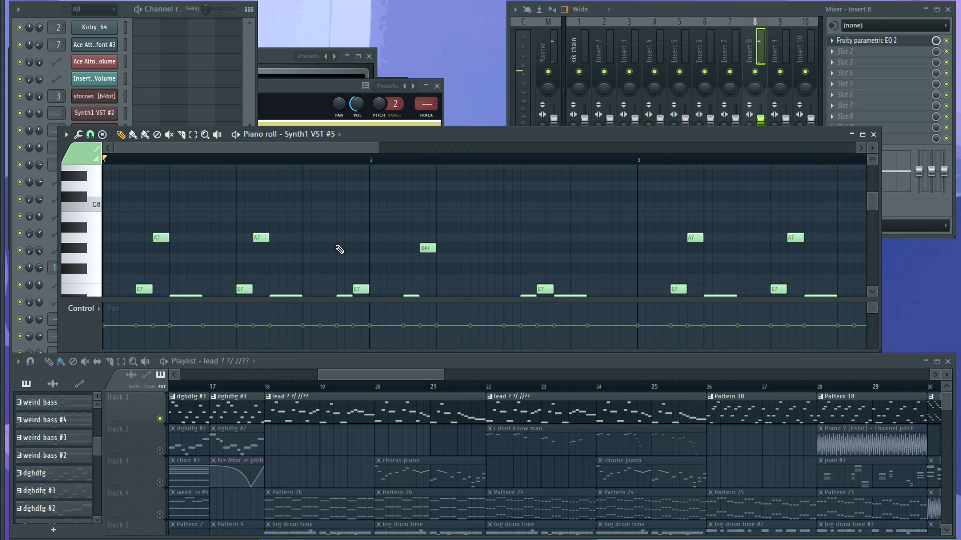
Play Pattern 26 with Track 4 soloed and compare the sound with Insert 5's Fruity parametric EQ 2 toggled
{"action": "scroll", "coordinate": [369, 519], "scroll_direction": "down", "scroll_amount": 3}
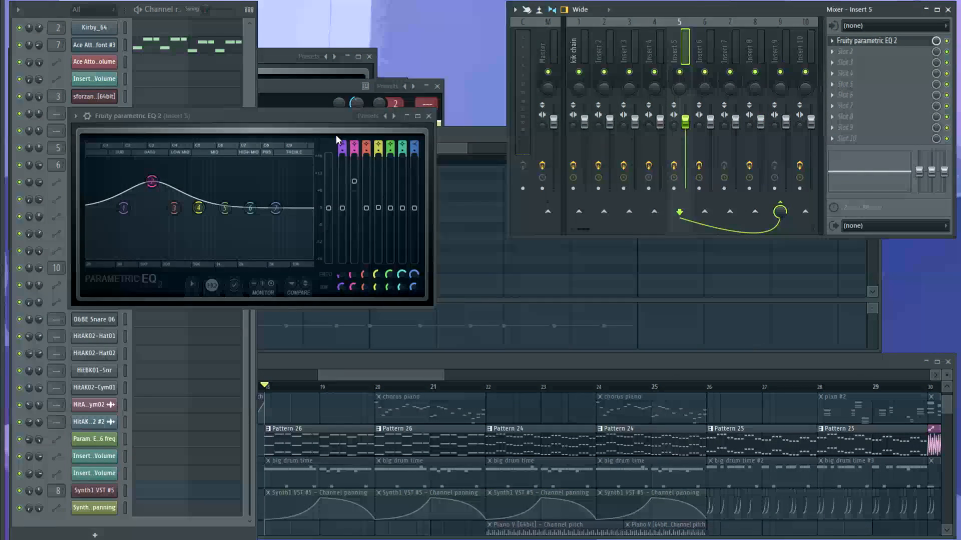
{"action": "left_click_drag", "start_coordinate": [309, 121], "coordinate": [462, 130]}
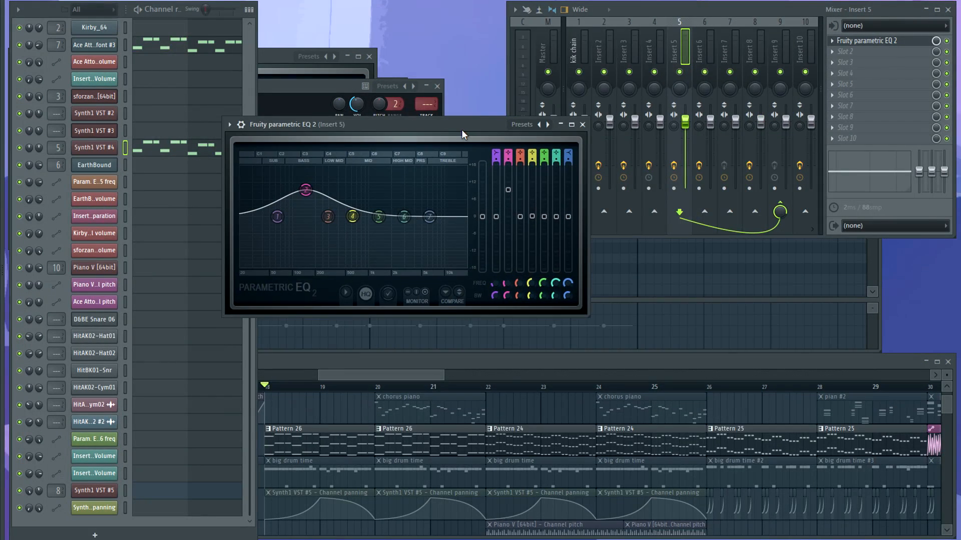
{"action": "key", "text": "space"}
{"action": "left_click", "coordinate": [949, 55]}
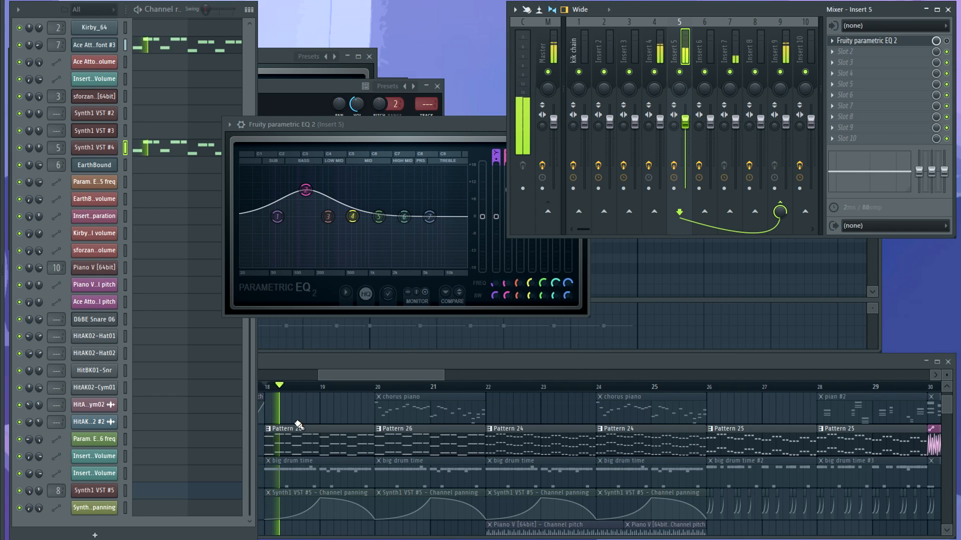
Play the full arrangement from bar 18 with all tracks unmuted to hear the Insert 5 EQ in context, and stop playback
{"action": "left_click", "coordinate": [350, 383]}
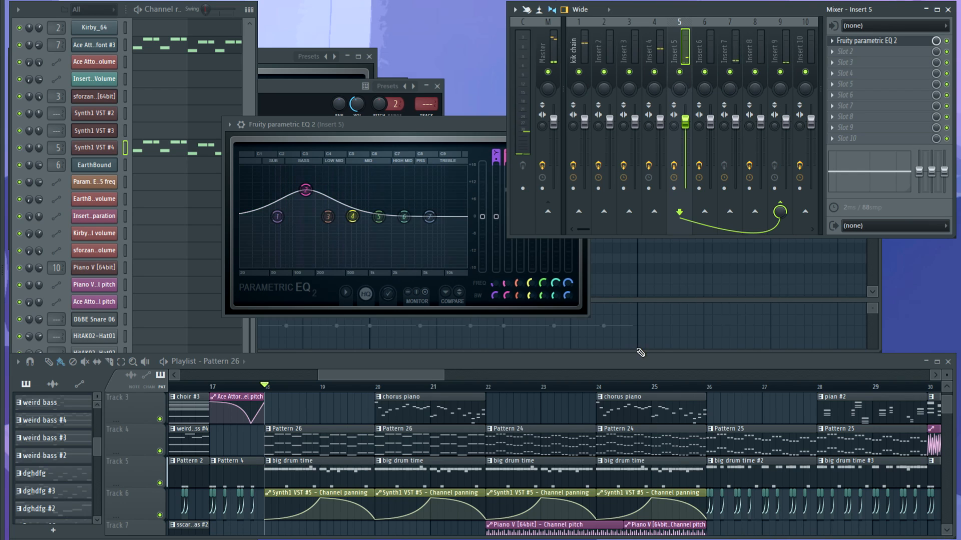
{"action": "key", "text": "space"}
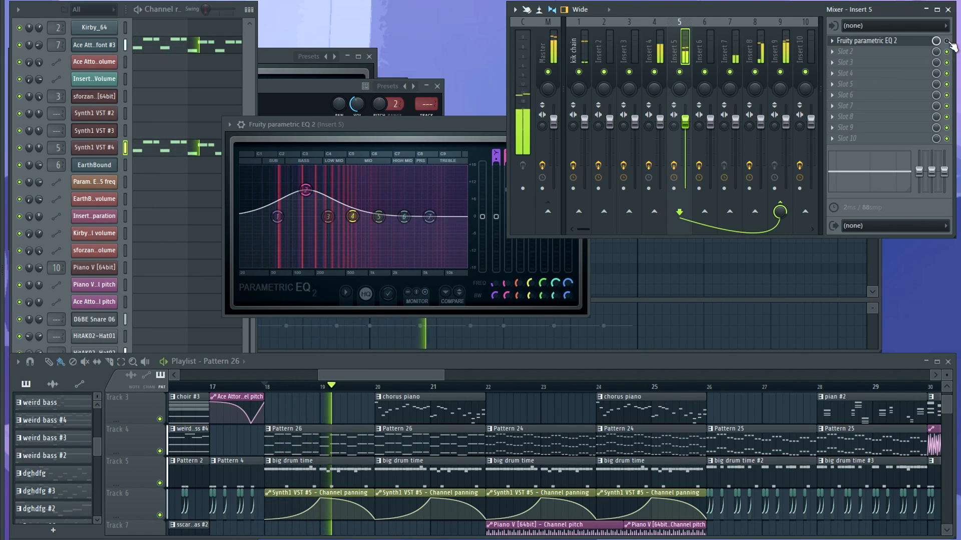
{"action": "key", "text": "space"}
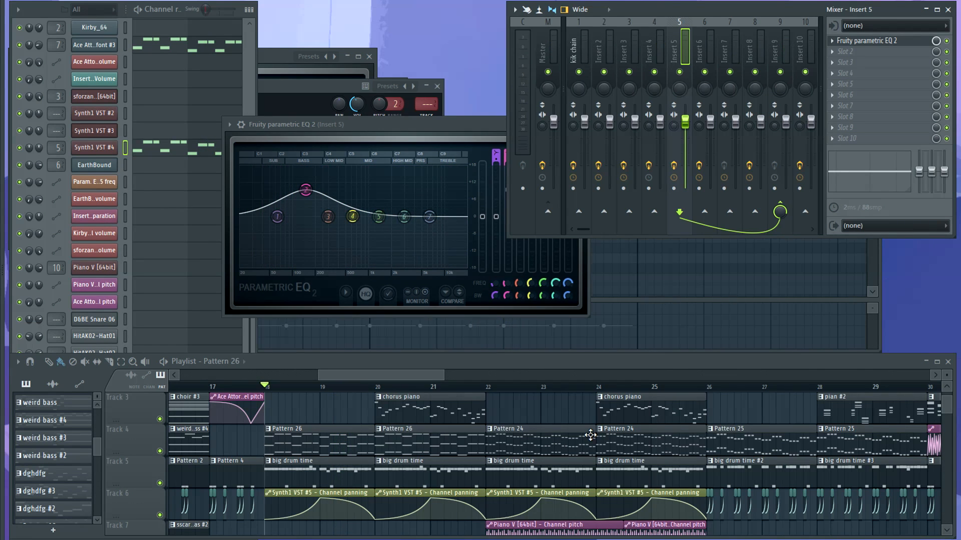
Alter the Master track's stereo separation and play the arrangement from bar 20 to hear the effect
{"action": "scroll", "coordinate": [525, 420], "scroll_direction": "up", "scroll_amount": 2}
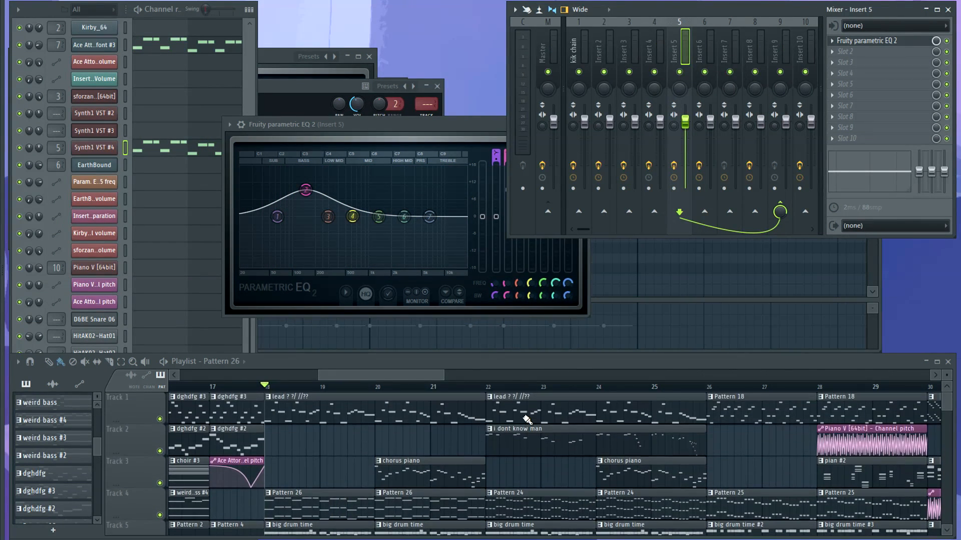
{"action": "scroll", "coordinate": [406, 439], "scroll_direction": "up", "scroll_amount": 2}
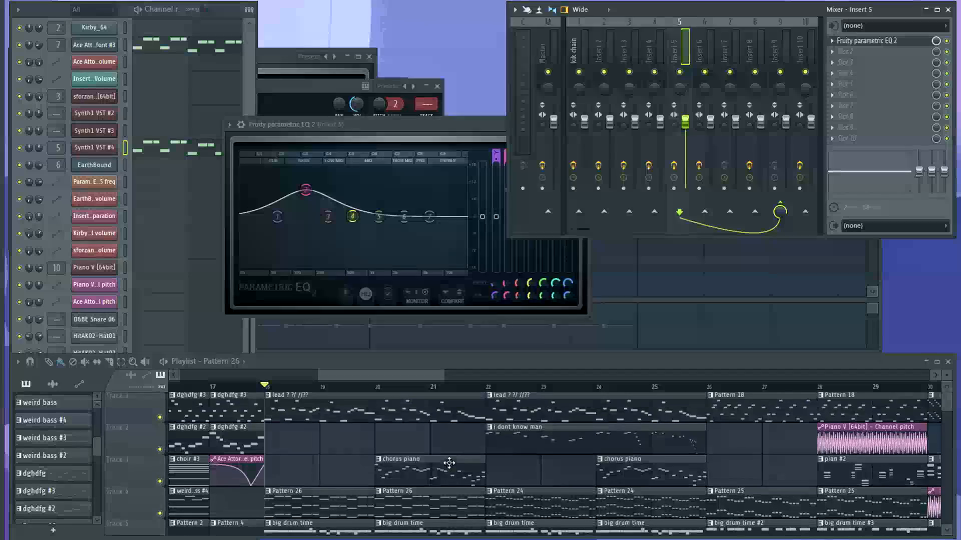
{"action": "left_click", "coordinate": [801, 39]}
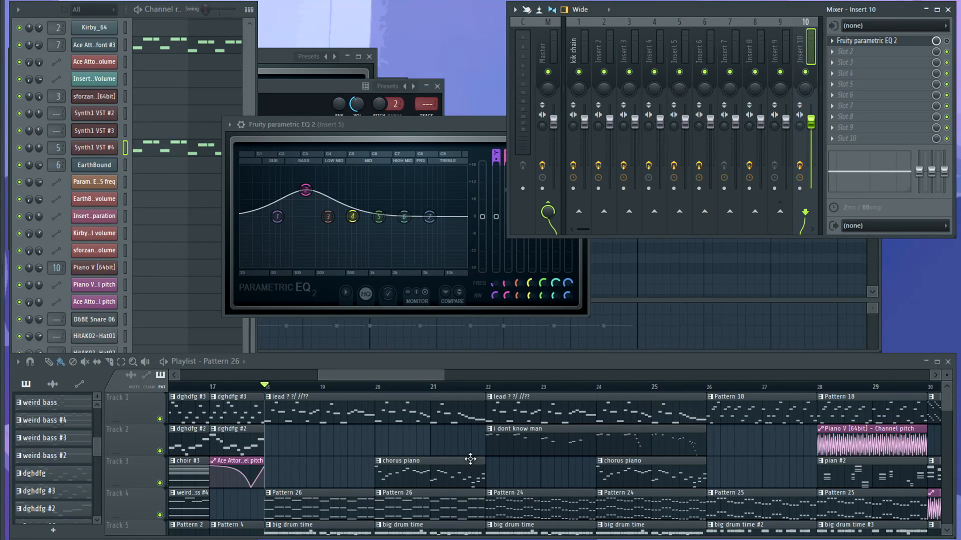
{"action": "scroll", "coordinate": [343, 430], "scroll_direction": "down", "scroll_amount": 3}
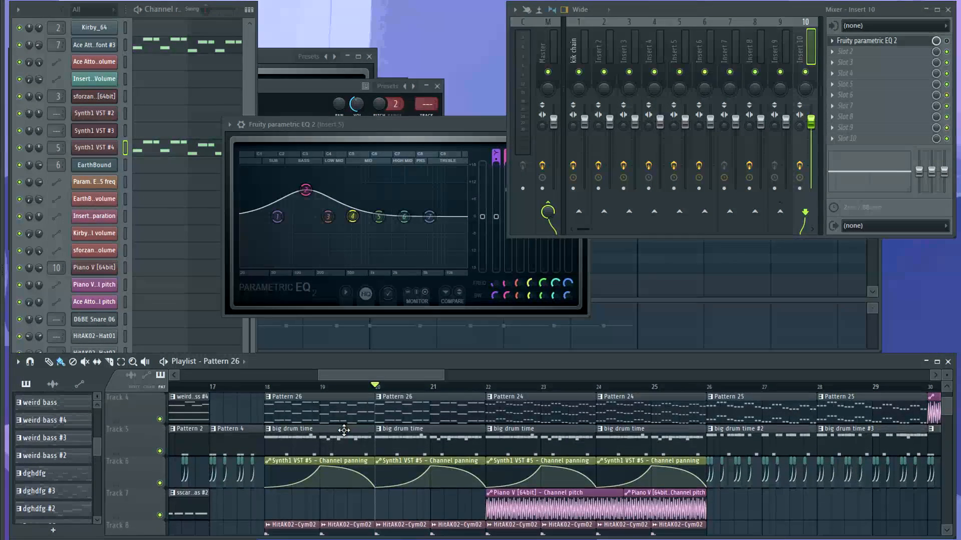
{"action": "left_click", "coordinate": [543, 127]}
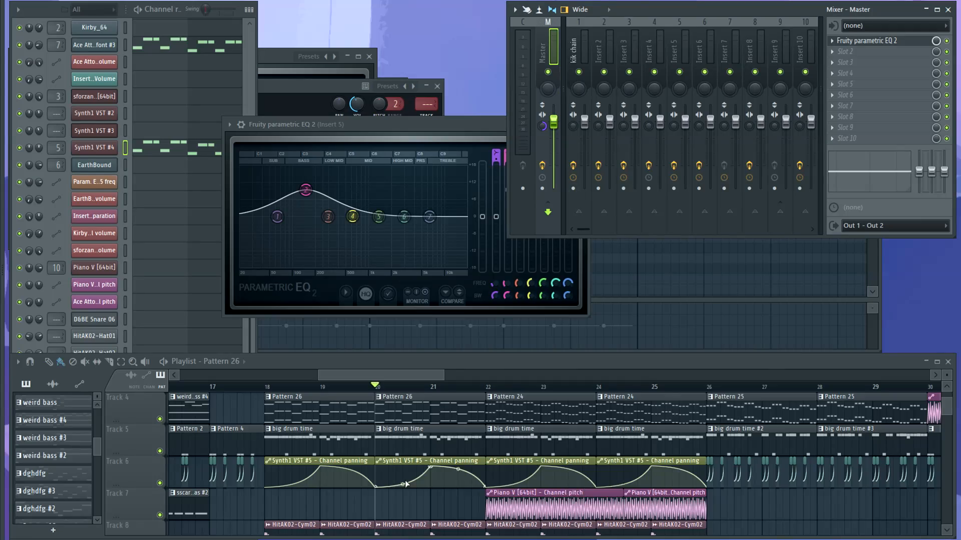
{"action": "scroll", "coordinate": [421, 486], "scroll_direction": "up", "scroll_amount": 3}
{"action": "left_click_drag", "start_coordinate": [371, 375], "coordinate": [321, 437]}
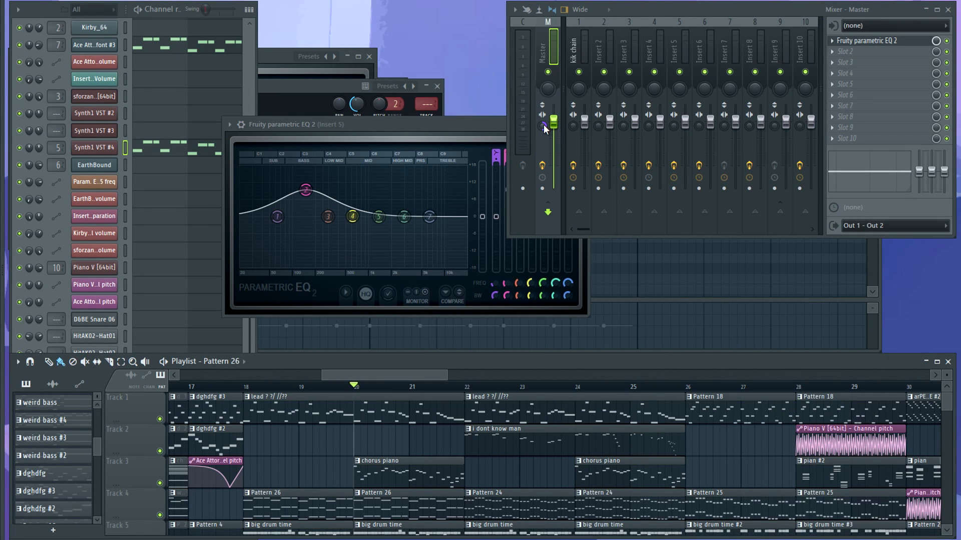
{"action": "key", "text": "space"}
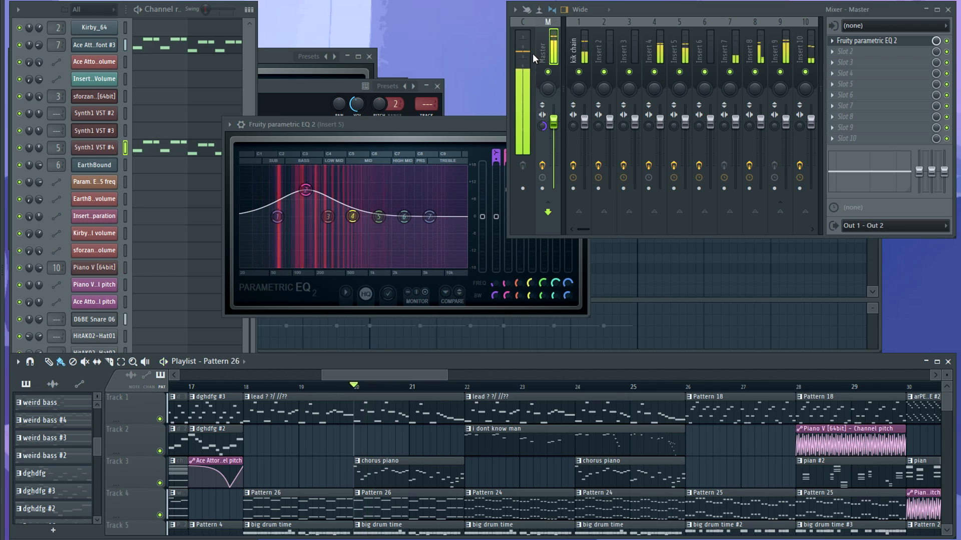
{"action": "key", "text": "space"}
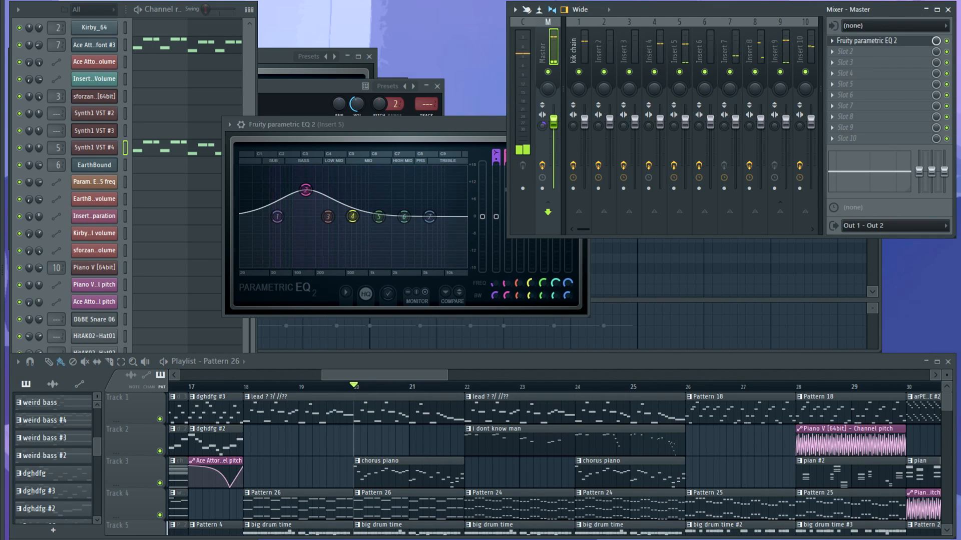
{"action": "key", "text": "space"}
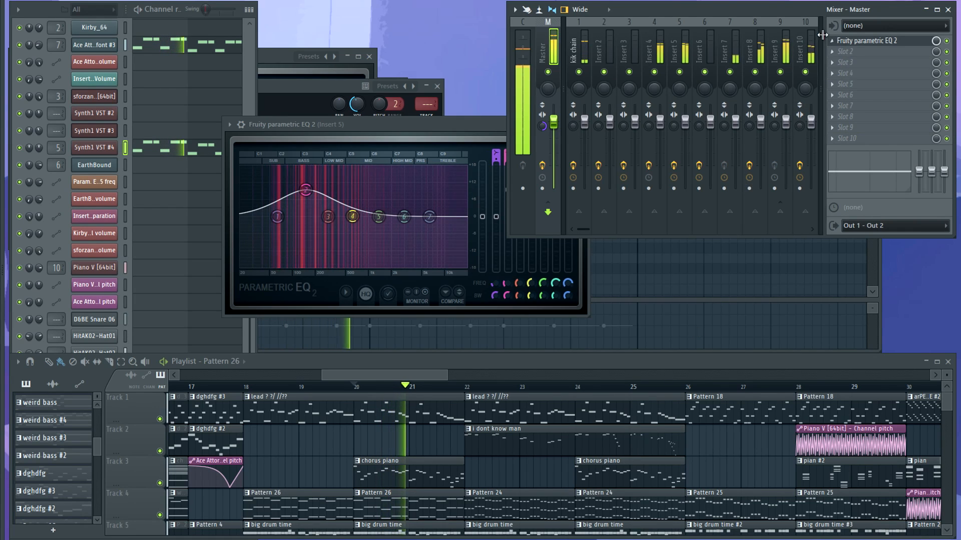
Select Insert 10, reset the Master track's stereo separation and replay from bar 20 for comparison
{"action": "left_click", "coordinate": [805, 34]}
{"action": "key", "text": "space"}
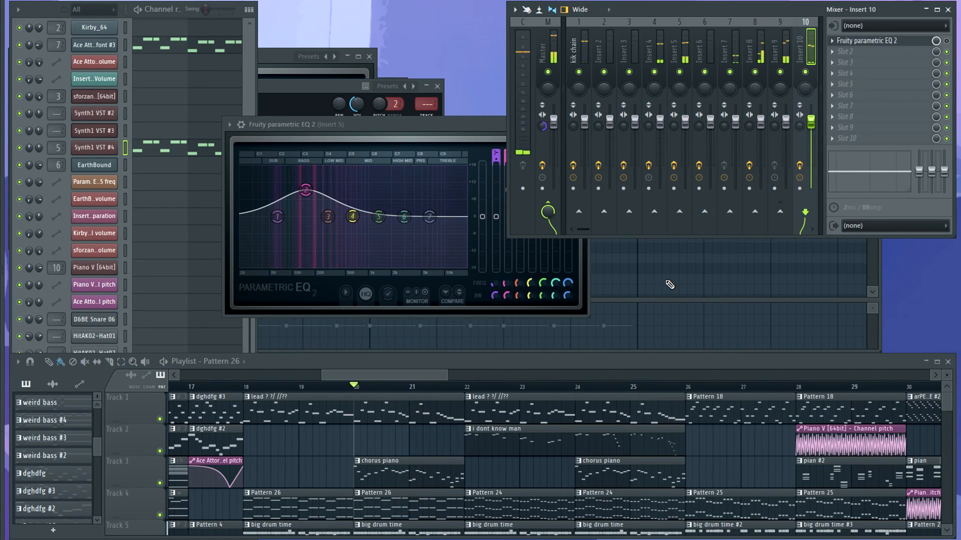
{"action": "right_click", "coordinate": [547, 128]}
{"action": "key", "text": "space"}
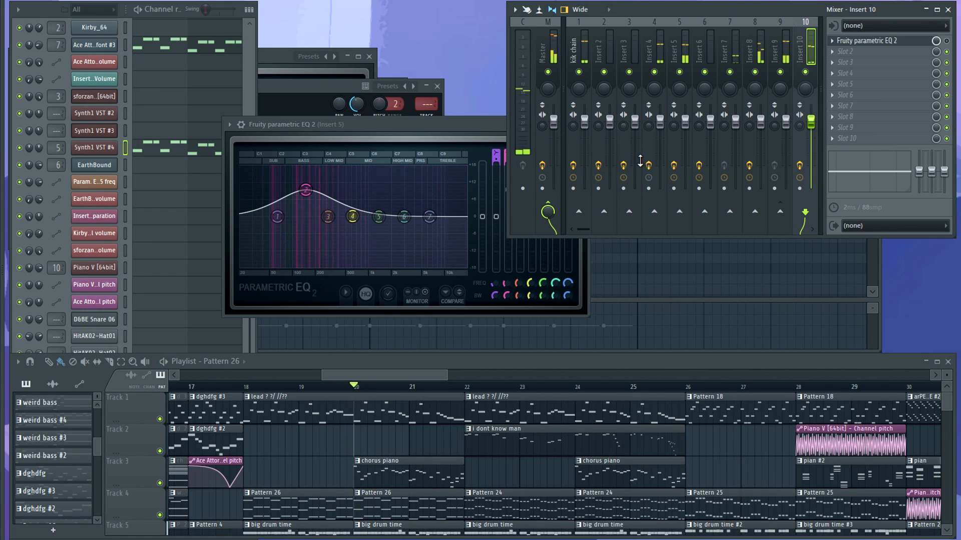
Alter the Master track's stereo separation again and listen to the section from bar 20 once more
{"action": "left_click", "coordinate": [541, 126]}
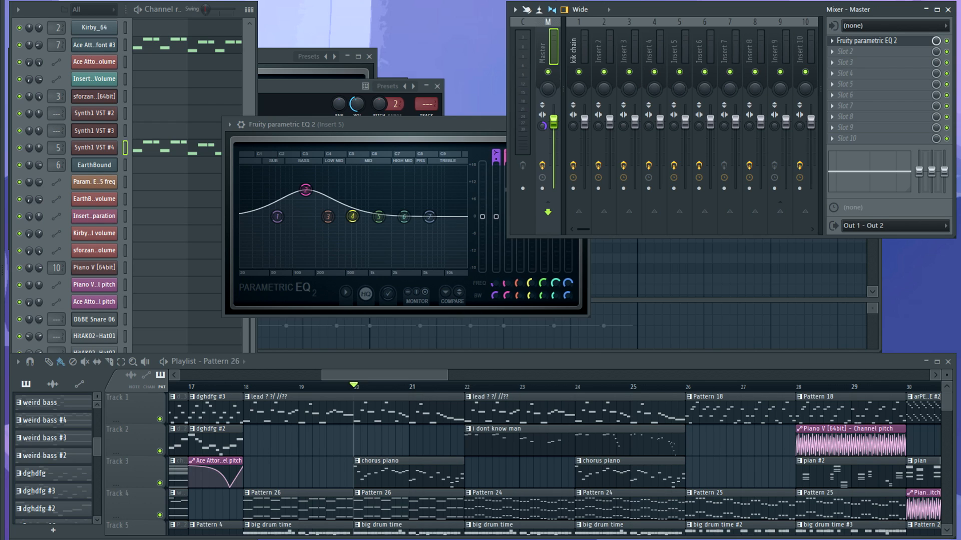
{"action": "key", "text": "space"}
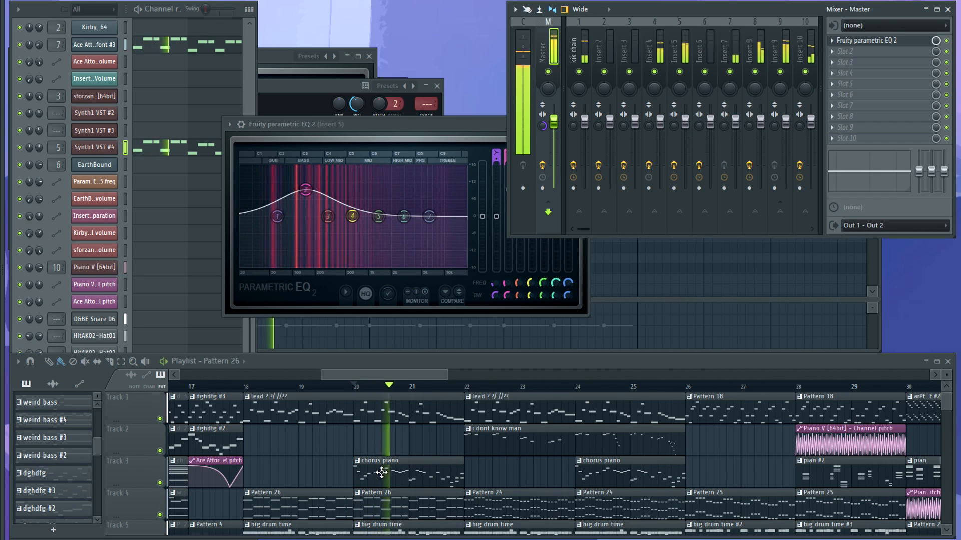
{"action": "key", "text": "space"}
Open Insert 10's Fruity parametric EQ 2, enable it and play from bar 20 to hear the low cut
{"action": "left_click", "coordinate": [803, 20]}
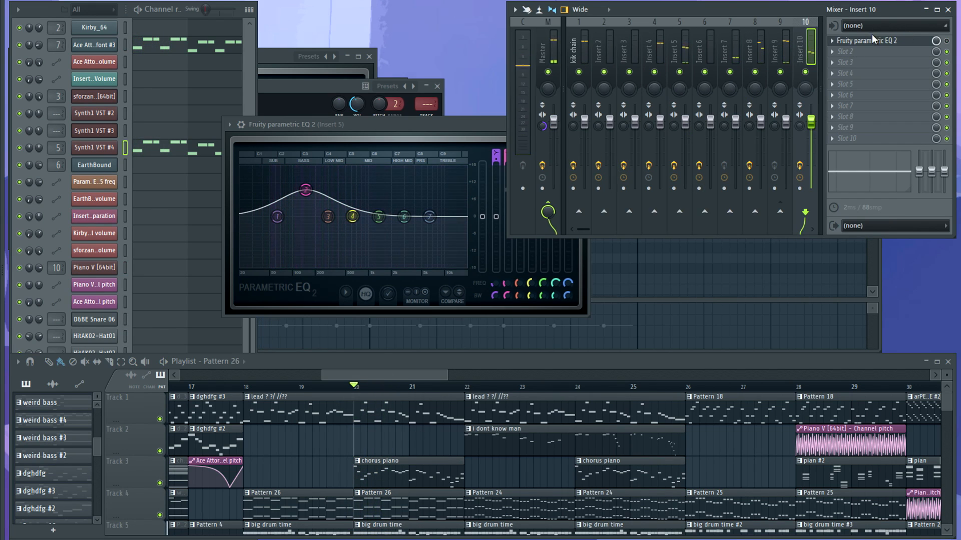
{"action": "left_click", "coordinate": [873, 41]}
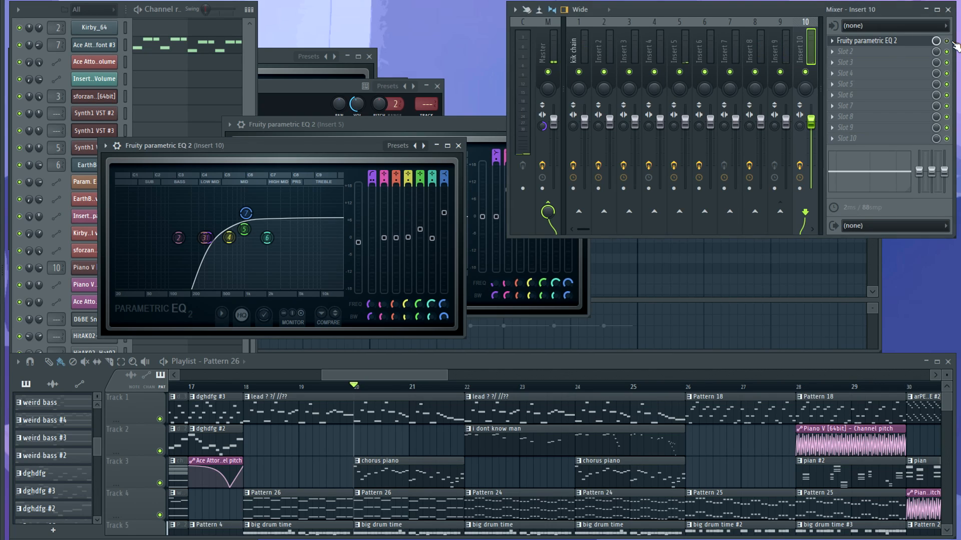
{"action": "key", "text": "space"}
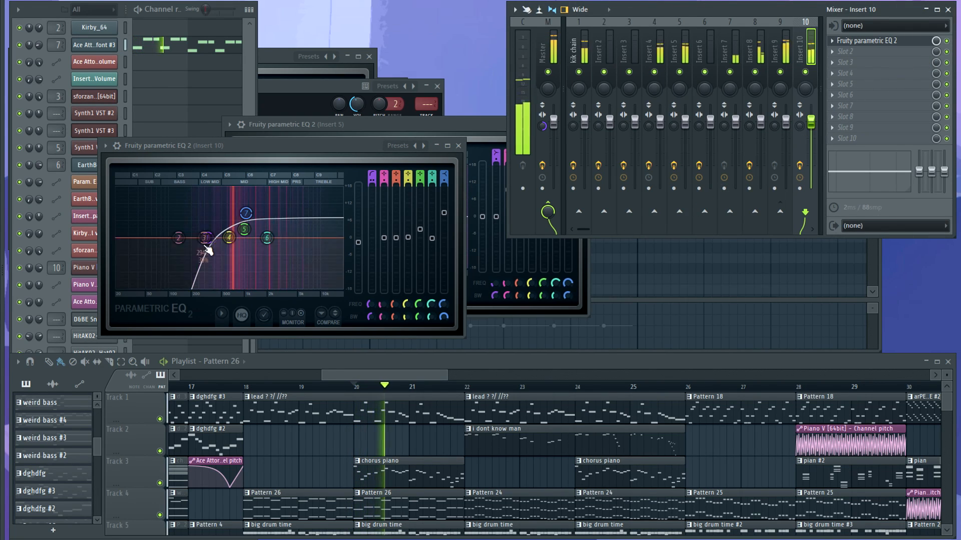
{"action": "key", "text": "space"}
{"action": "key", "text": "space"}
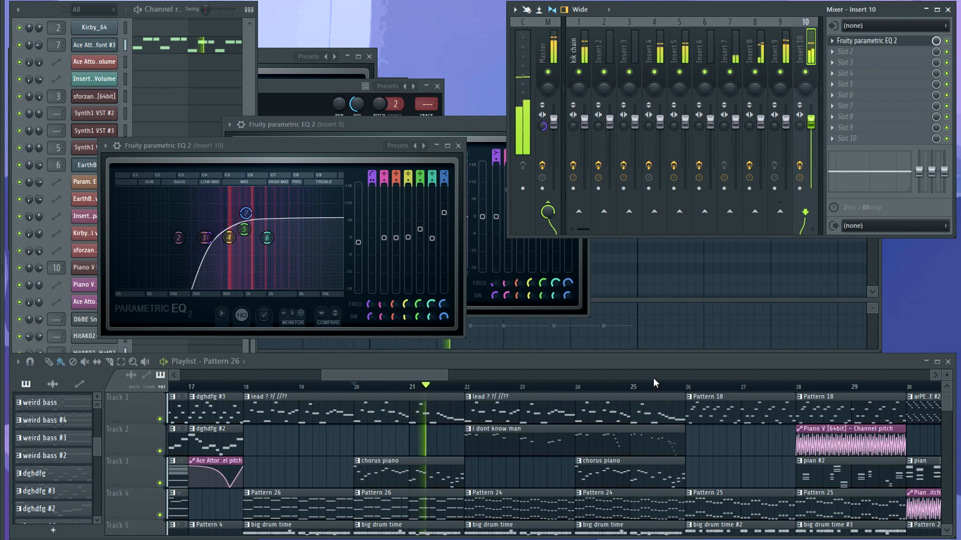
{"action": "key", "text": "space"}
Restore the Master track's default stereo separation and play the arrangement from bar 18
{"action": "right_click", "coordinate": [541, 127]}
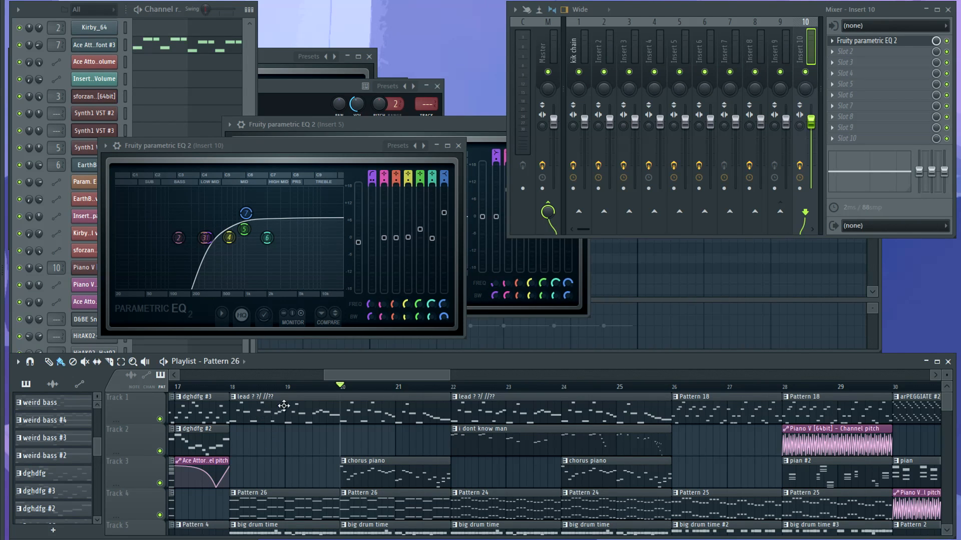
{"action": "left_click_drag", "start_coordinate": [362, 375], "coordinate": [393, 378]}
{"action": "left_click", "coordinate": [382, 387]}
{"action": "key", "text": "space"}
{"action": "scroll", "coordinate": [386, 454], "scroll_direction": "down", "scroll_amount": 4}
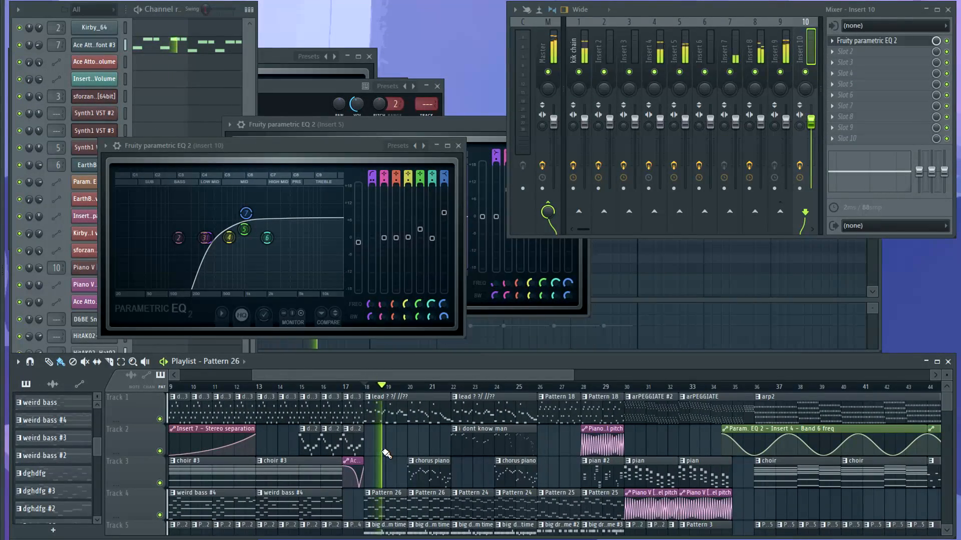
{"action": "key", "text": "space"}
Play the chorus piano section from bar 20 to hear Insert 10 with its EQ in the full mix
{"action": "scroll", "coordinate": [387, 454], "scroll_direction": "up", "scroll_amount": 5}
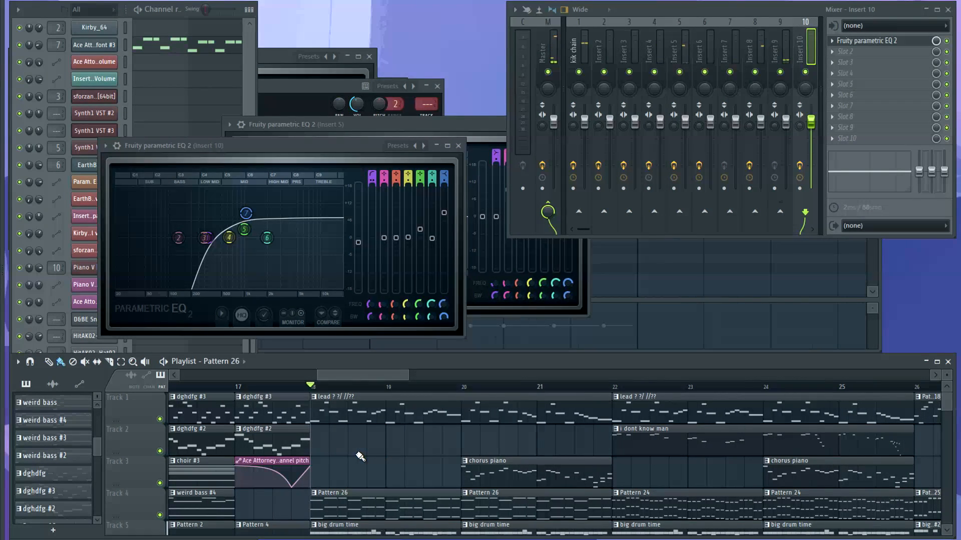
{"action": "left_click_drag", "start_coordinate": [358, 377], "coordinate": [369, 378]}
{"action": "scroll", "coordinate": [315, 456], "scroll_direction": "down", "scroll_amount": 3}
{"action": "scroll", "coordinate": [311, 461], "scroll_direction": "up", "scroll_amount": 3}
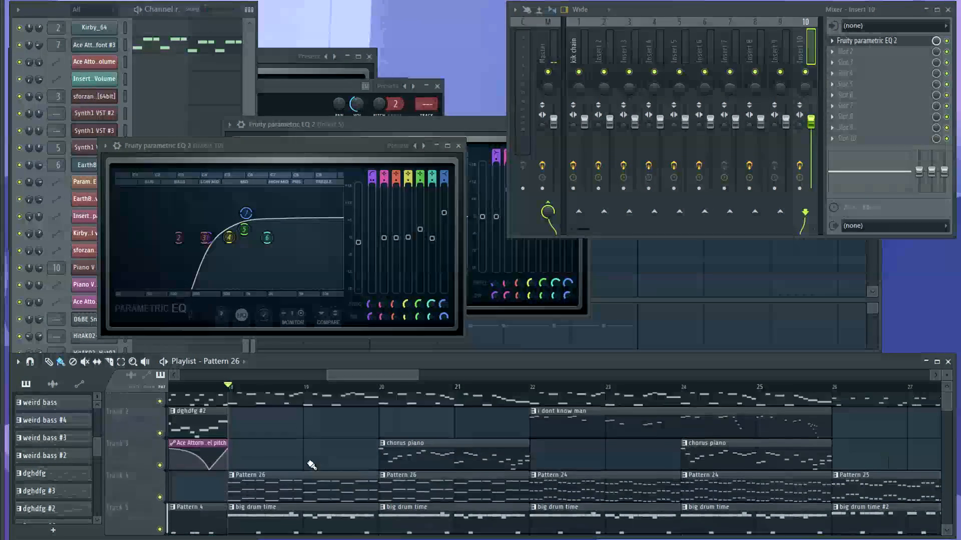
{"action": "scroll", "coordinate": [301, 461], "scroll_direction": "down", "scroll_amount": 1}
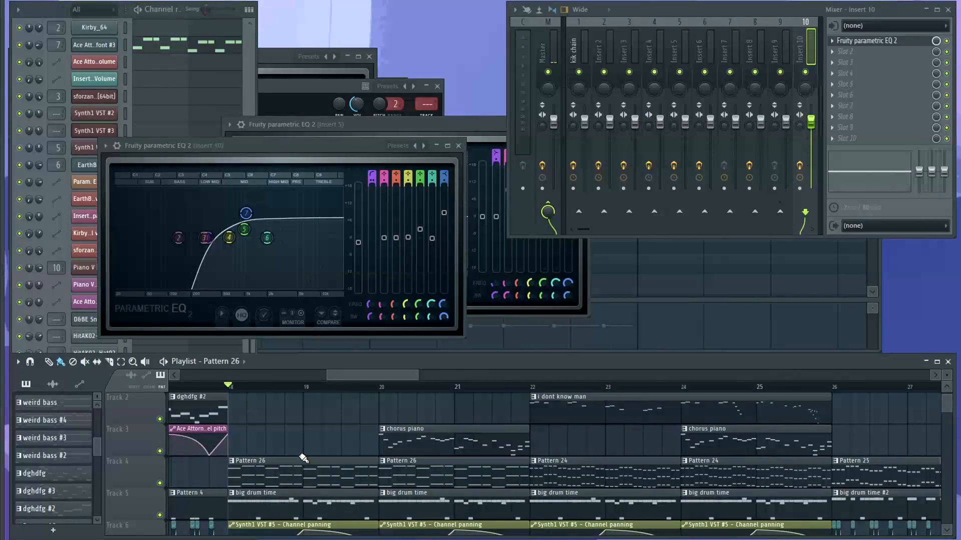
{"action": "scroll", "coordinate": [304, 458], "scroll_direction": "up", "scroll_amount": 1}
{"action": "scroll", "coordinate": [304, 458], "scroll_direction": "down", "scroll_amount": 3}
{"action": "scroll", "coordinate": [303, 459], "scroll_direction": "down", "scroll_amount": 3}
{"action": "key", "text": "space"}
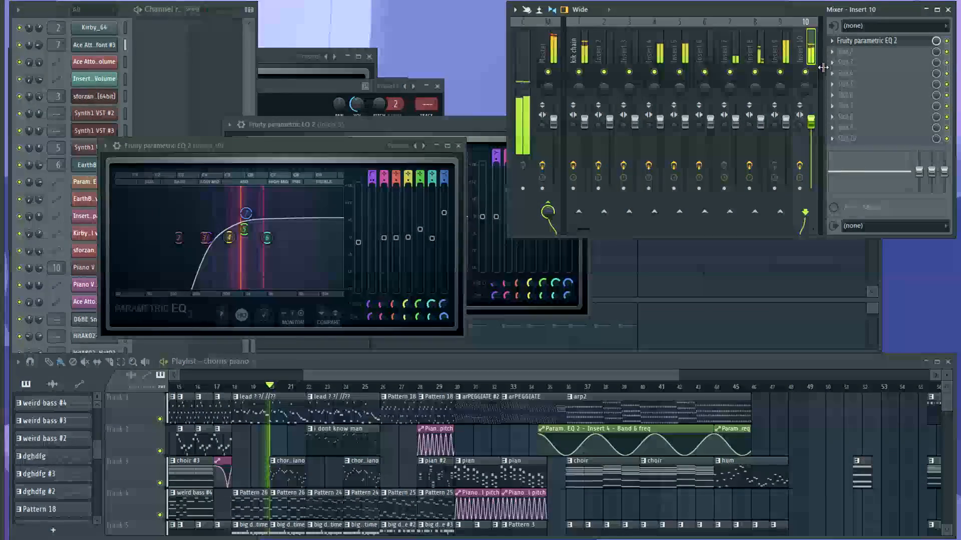
{"action": "key", "text": "space"}
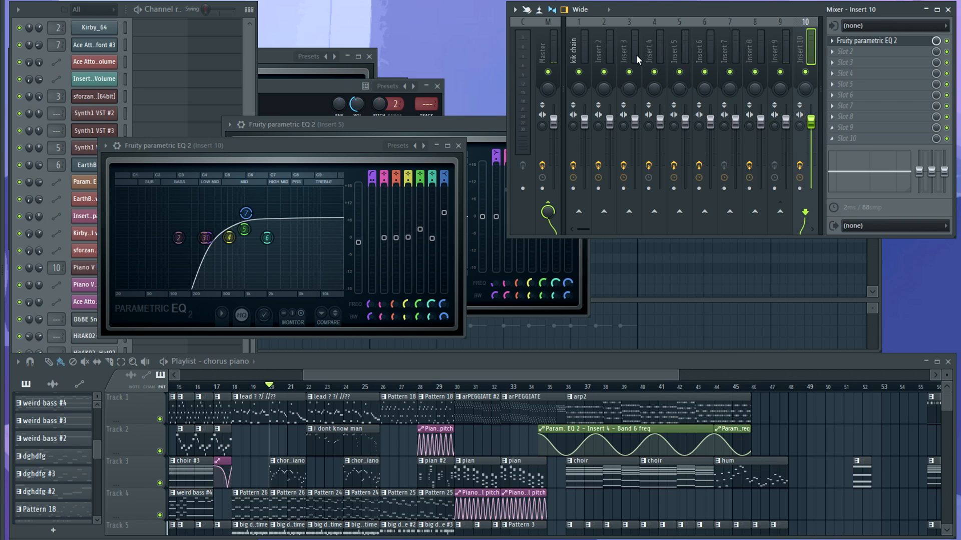
{"action": "key", "text": "space"}
{"action": "key", "text": "space"}
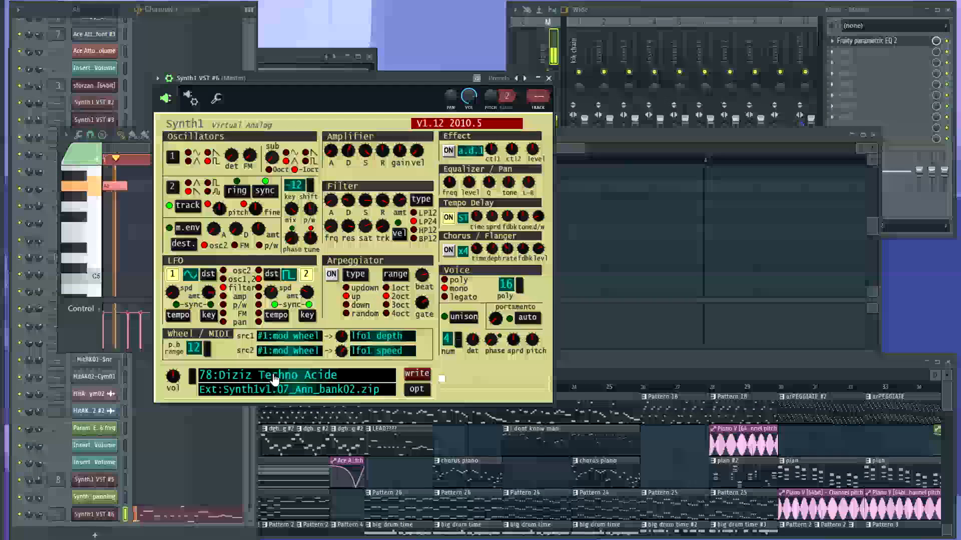
Audition the presets 80:Hooverish Synth III and 86:HooverTechnoSynth4 from Synth1v1.07_Ann_bank02.zip on Synth1 VST #6
{"action": "left_click", "coordinate": [482, 125]}
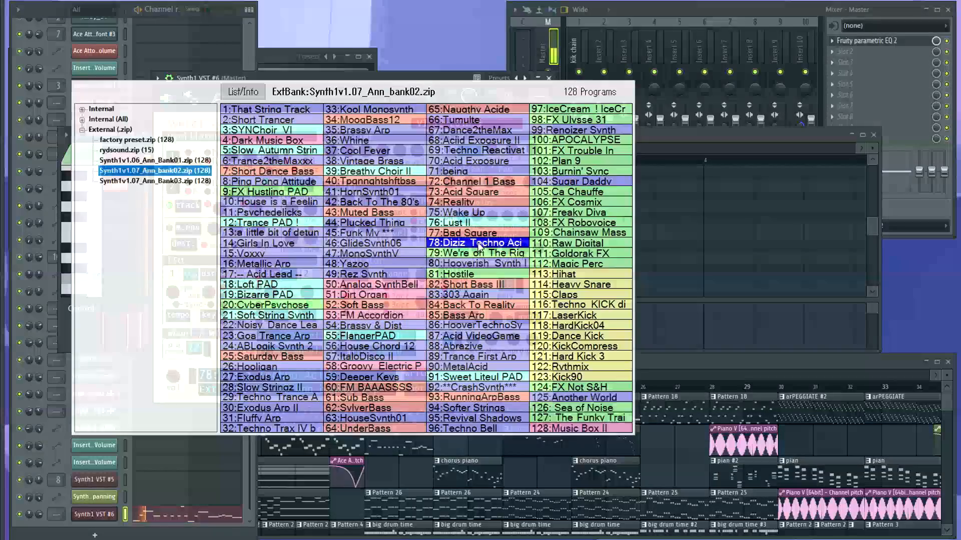
{"action": "left_click", "coordinate": [477, 264]}
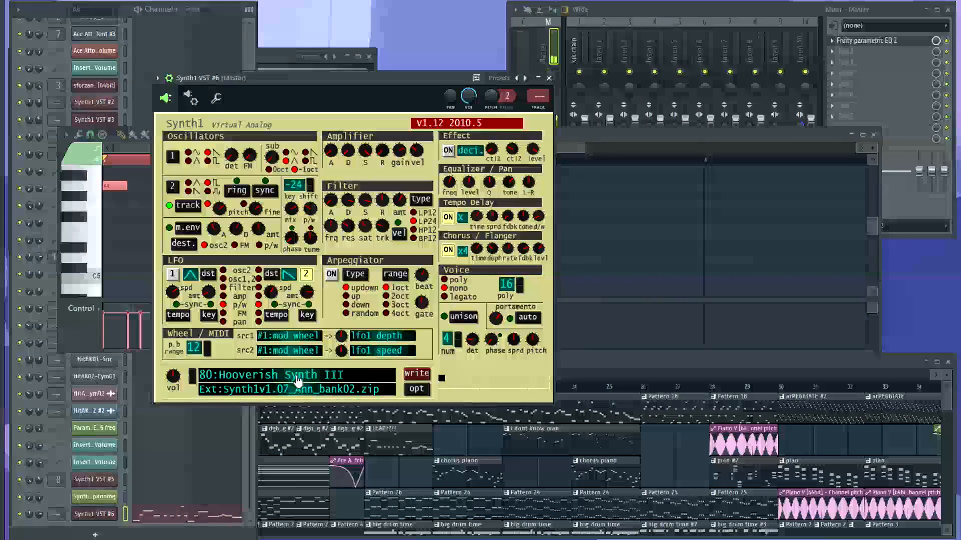
{"action": "left_click", "coordinate": [297, 381]}
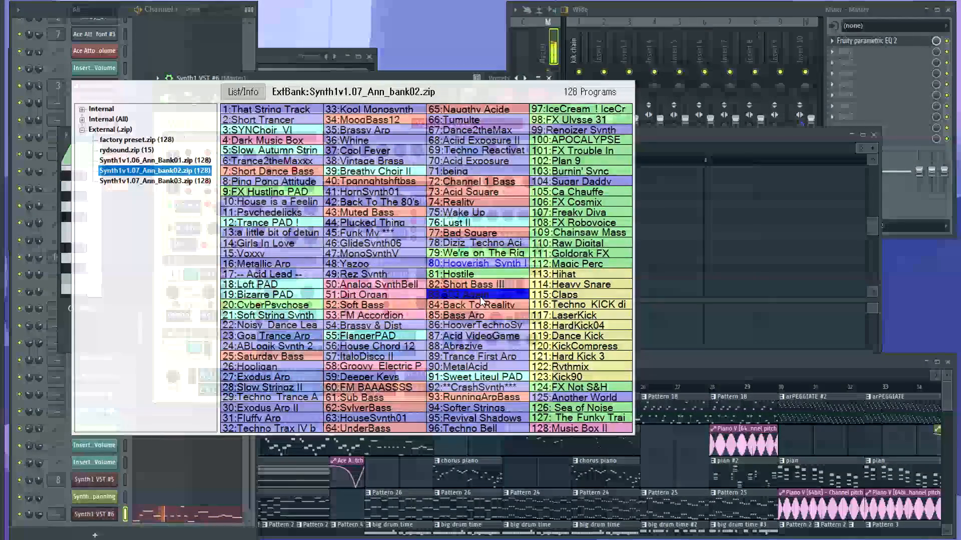
{"action": "left_click", "coordinate": [480, 295]}
{"action": "scroll", "coordinate": [300, 381], "scroll_direction": "down", "scroll_amount": 3}
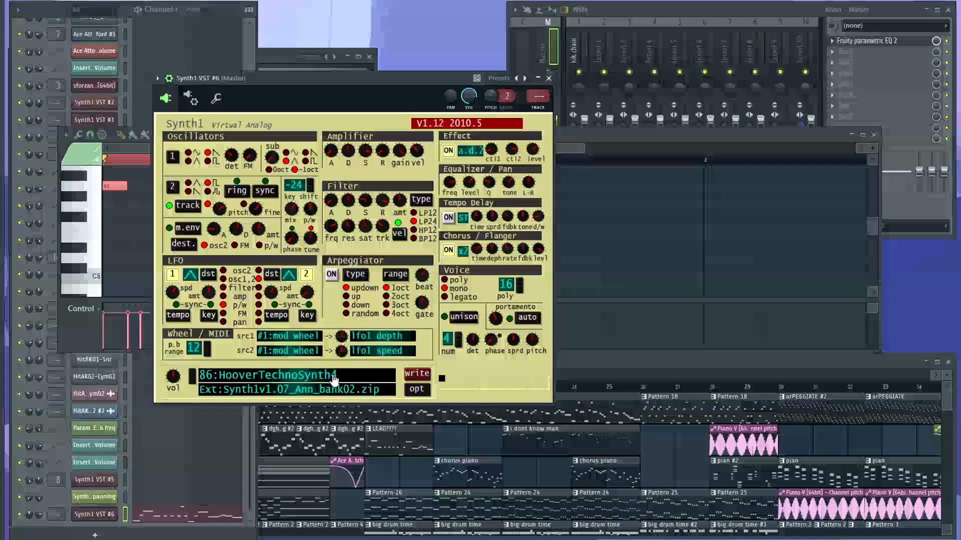
Audition the presets 88:Abrazive and 87:Acid VideoGame on Synth1 VST #6
{"action": "left_click", "coordinate": [325, 381]}
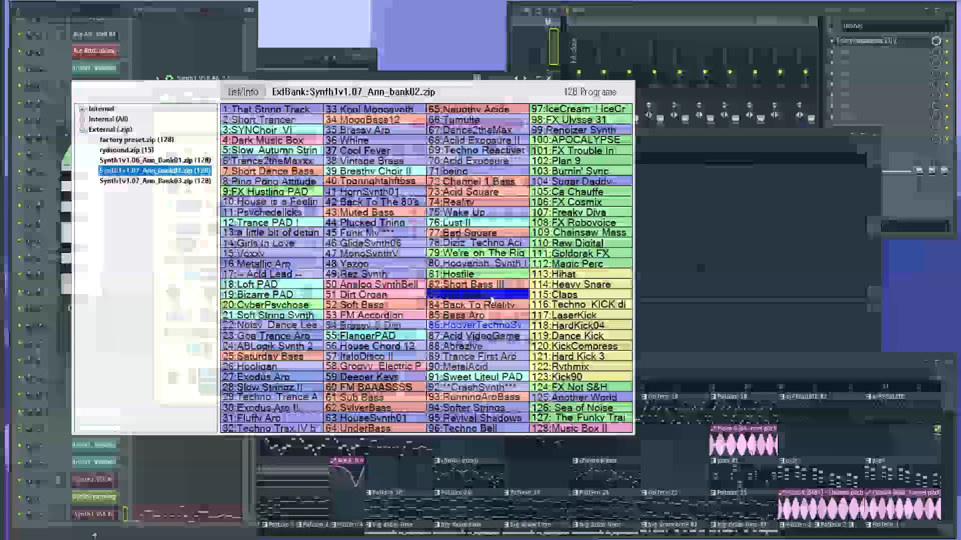
{"action": "left_click", "coordinate": [473, 346]}
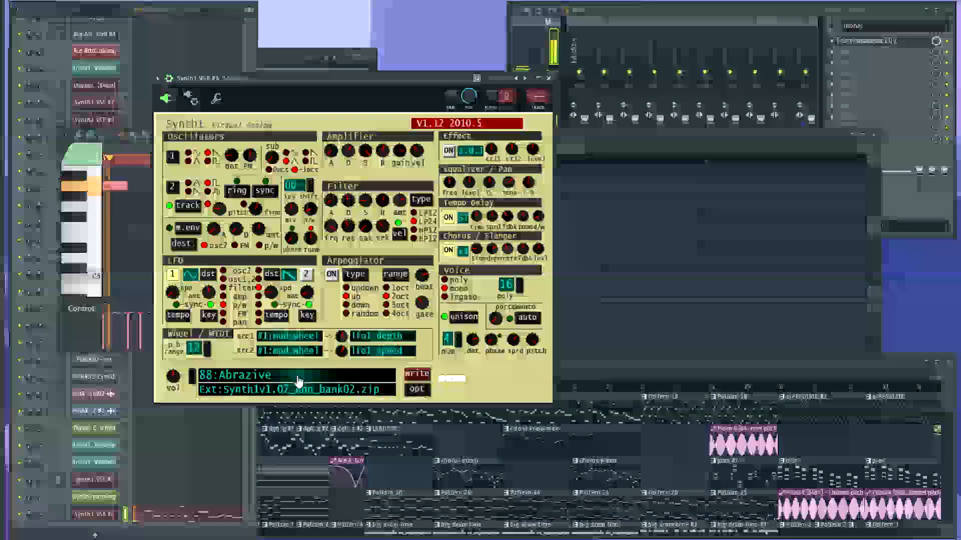
{"action": "left_click", "coordinate": [299, 382]}
{"action": "left_click", "coordinate": [473, 337]}
Audition presets including 27:Exodus Arp and 54:Brassy & Dist from Synth1v1.07_Ann_bank02.zip on Synth1 VST #6
{"action": "left_click", "coordinate": [299, 382]}
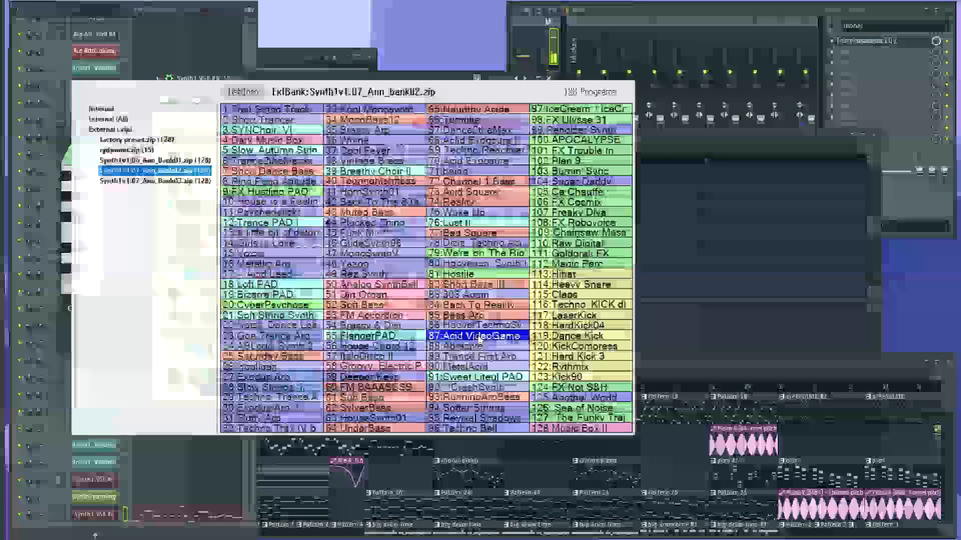
{"action": "left_click", "coordinate": [367, 327]}
{"action": "left_click", "coordinate": [299, 382]}
{"action": "left_click", "coordinate": [367, 233]}
{"action": "left_click", "coordinate": [298, 381]}
{"action": "left_click", "coordinate": [328, 255]}
{"action": "left_click", "coordinate": [299, 382]}
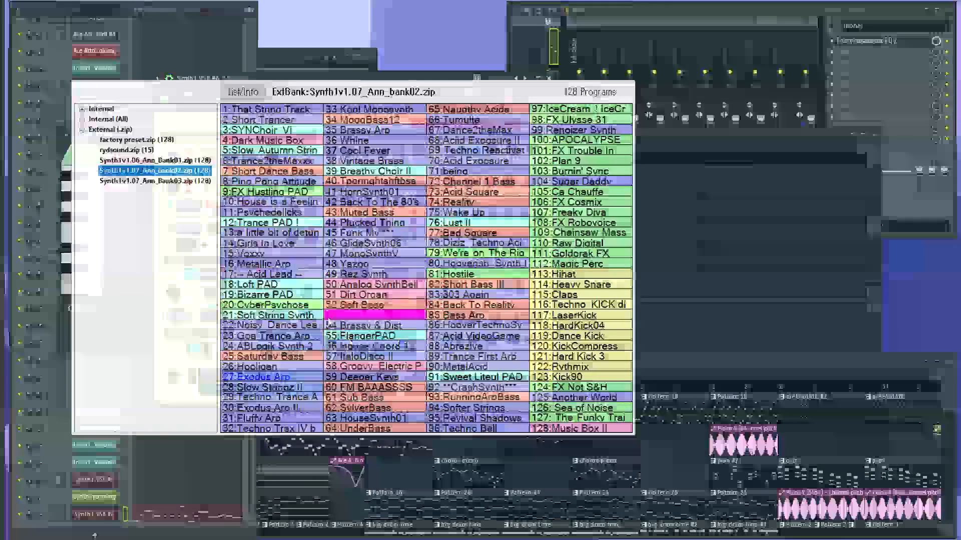
{"action": "left_click", "coordinate": [360, 326]}
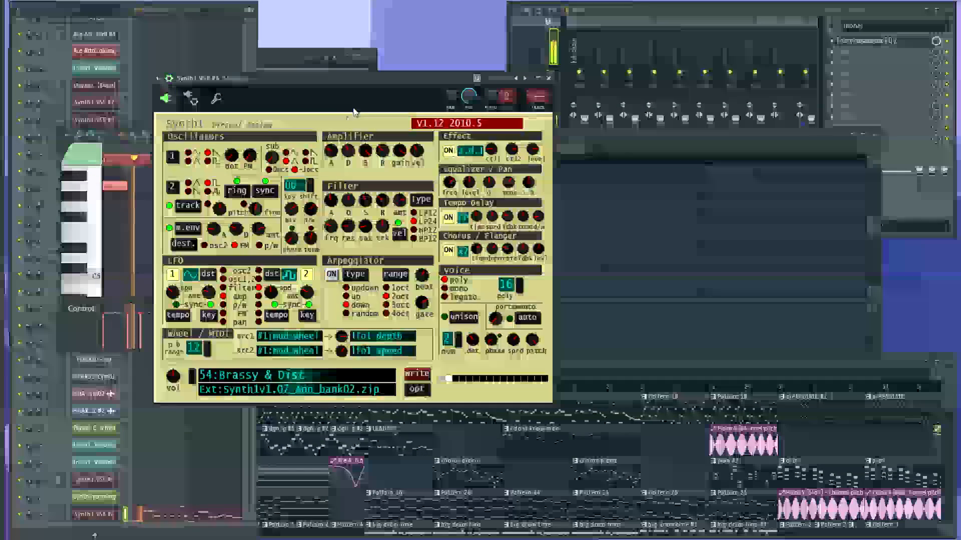
Audition the presets 48:Yazoo and 111:Goldorak FX from the same bank on Synth1 VST #6
{"action": "left_click", "coordinate": [299, 381]}
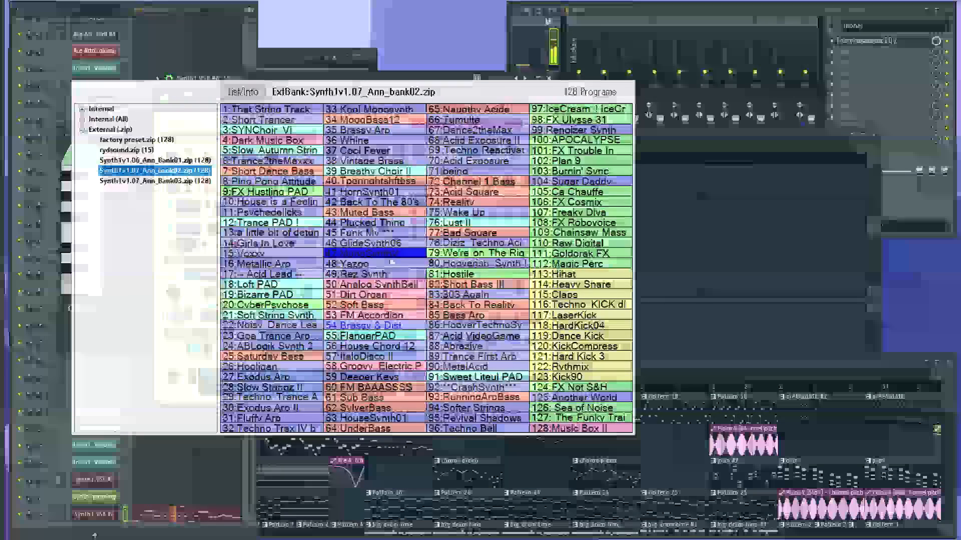
{"action": "left_click", "coordinate": [376, 274]}
{"action": "left_click", "coordinate": [299, 382]}
{"action": "left_click", "coordinate": [377, 264]}
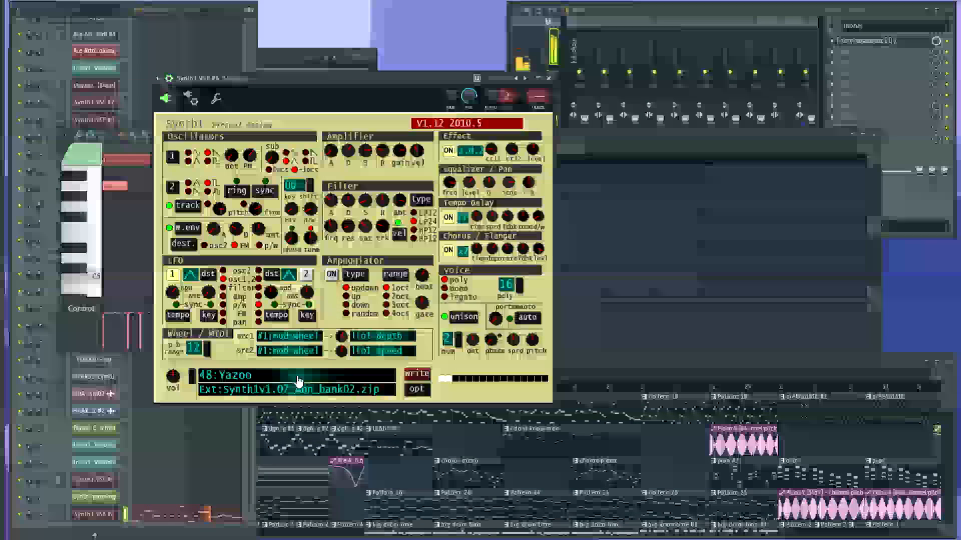
{"action": "left_click", "coordinate": [298, 381]}
{"action": "left_click", "coordinate": [478, 264]}
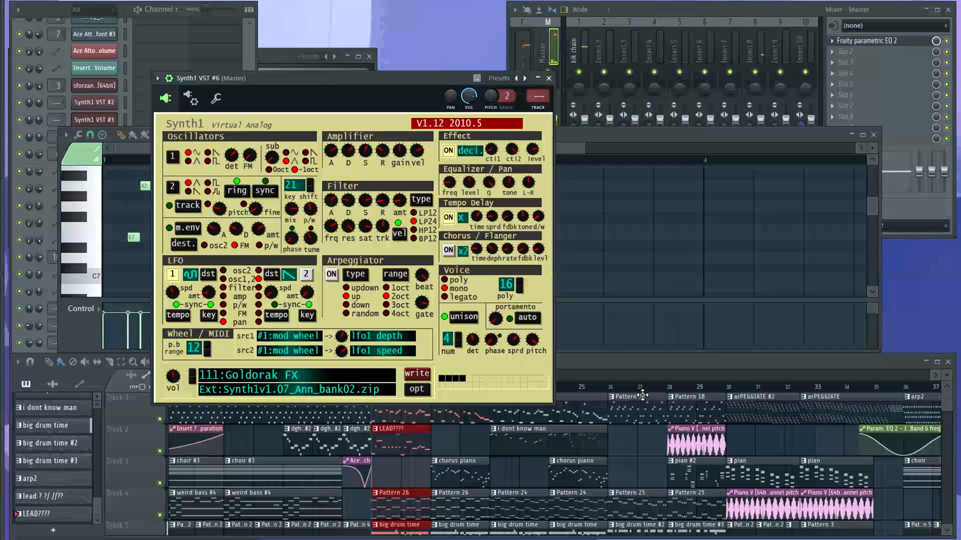
Load the preset 73:Mosquito Synth from Synth1v1.06_Ann_Bank01.zip on Synth1 VST #6 and play it over the LEAD???? clip
{"action": "left_click", "coordinate": [611, 370]}
{"action": "scroll", "coordinate": [611, 371], "scroll_direction": "down", "scroll_amount": 2}
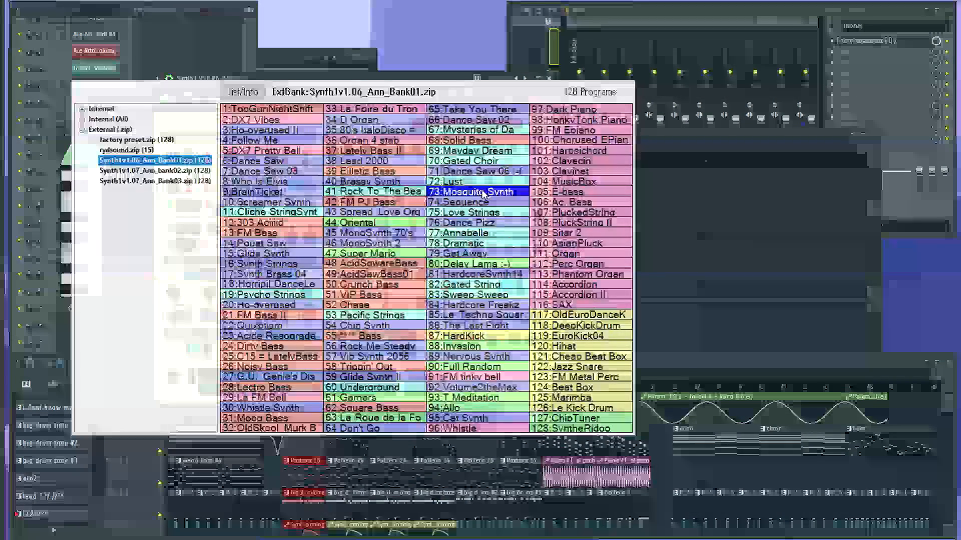
{"action": "left_click", "coordinate": [480, 190]}
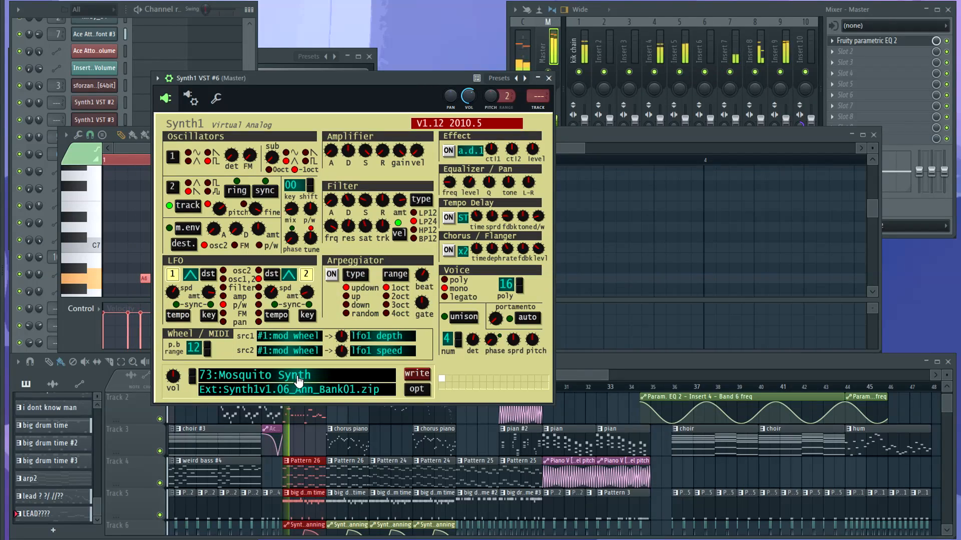
{"action": "left_click", "coordinate": [129, 148]}
{"action": "left_click", "coordinate": [250, 343]}
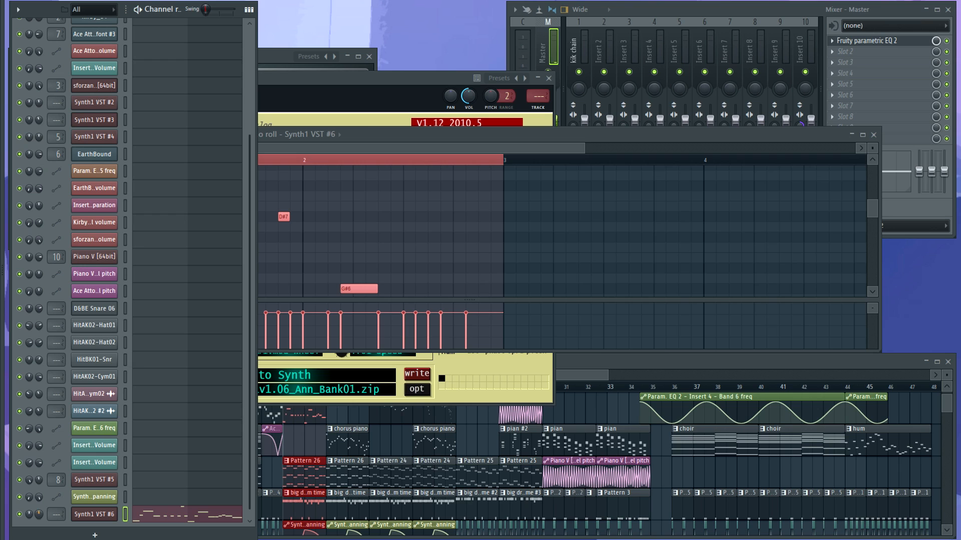
{"action": "key", "text": "space"}
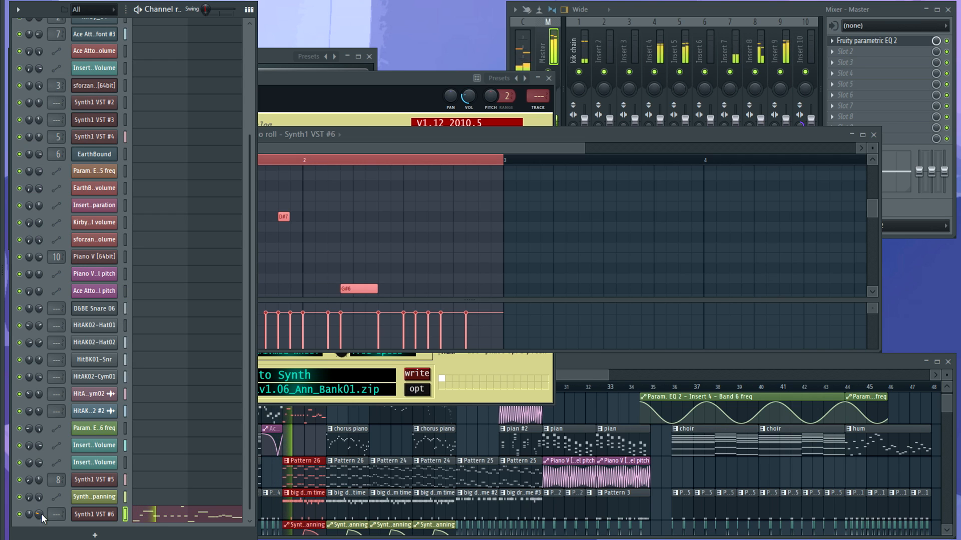
{"action": "left_click", "coordinate": [598, 374]}
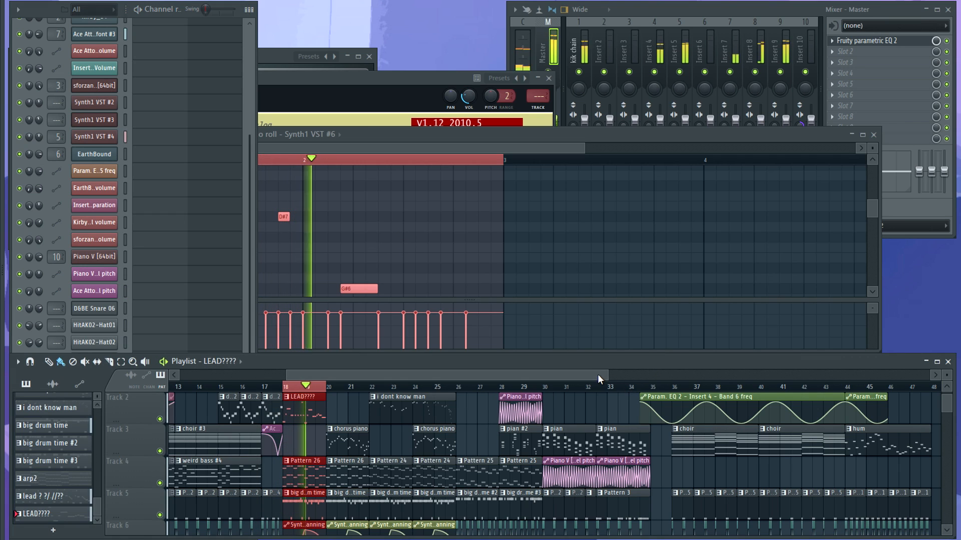
{"action": "key", "text": "space"}
Replay the LEAD???? section from bar 18 in the full mix, and play the LEAD???? pattern by itself
{"action": "scroll", "coordinate": [309, 397], "scroll_direction": "down", "scroll_amount": 3}
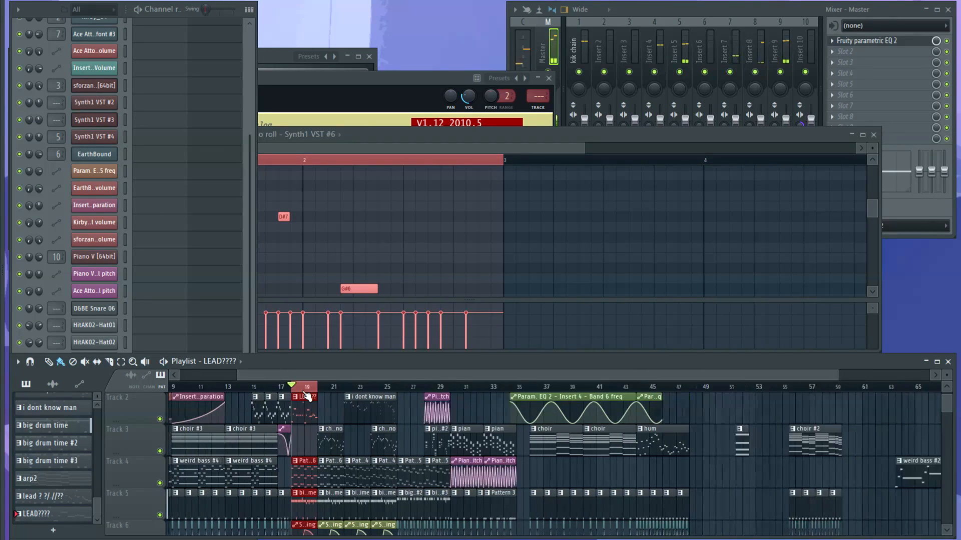
{"action": "scroll", "coordinate": [250, 434], "scroll_direction": "up", "scroll_amount": 3}
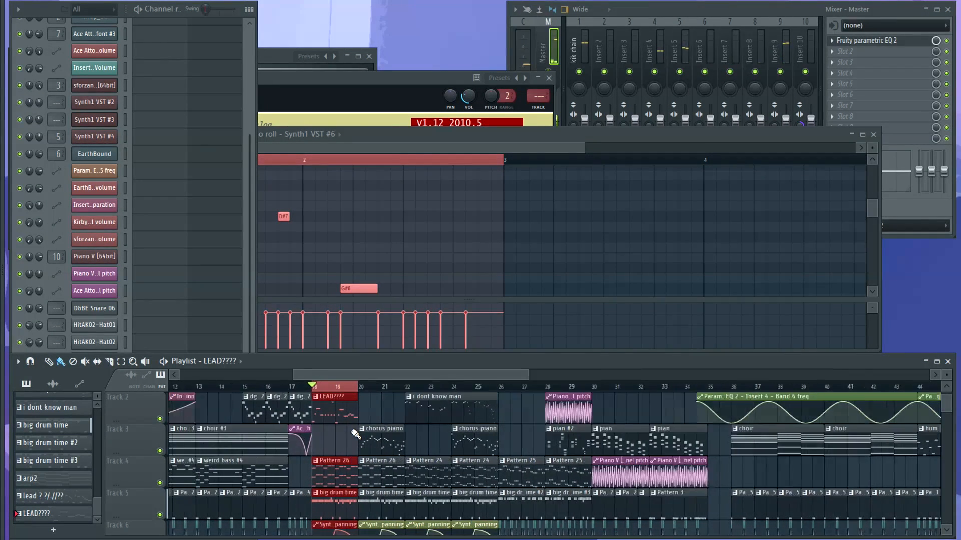
{"action": "key", "text": "space"}
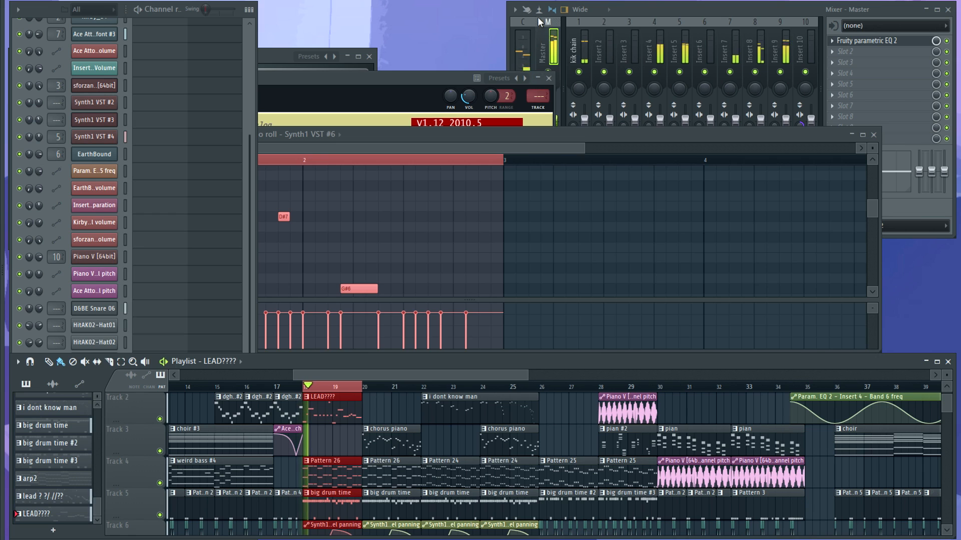
{"action": "left_click", "coordinate": [628, 20]}
{"action": "left_click", "coordinate": [545, 46]}
{"action": "key", "text": "space"}
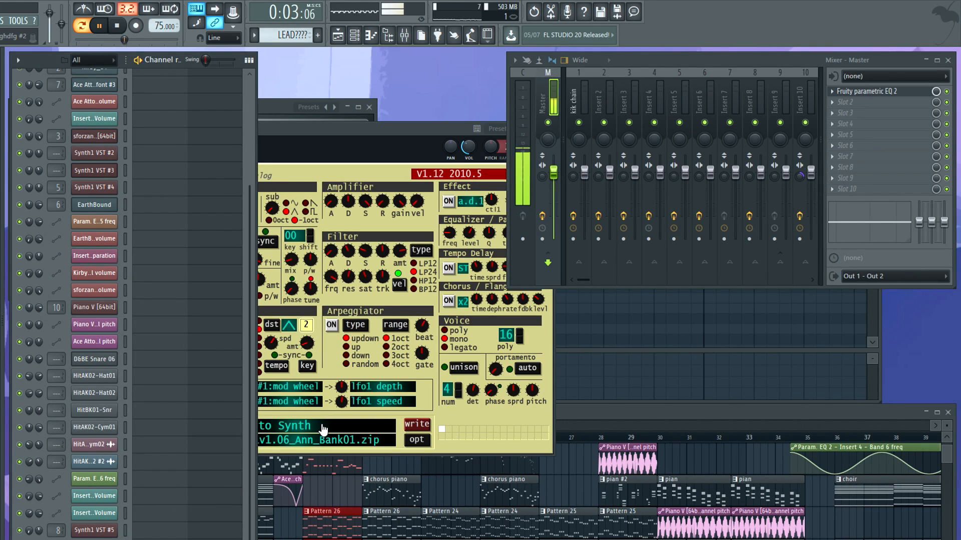
{"action": "key", "text": "space"}
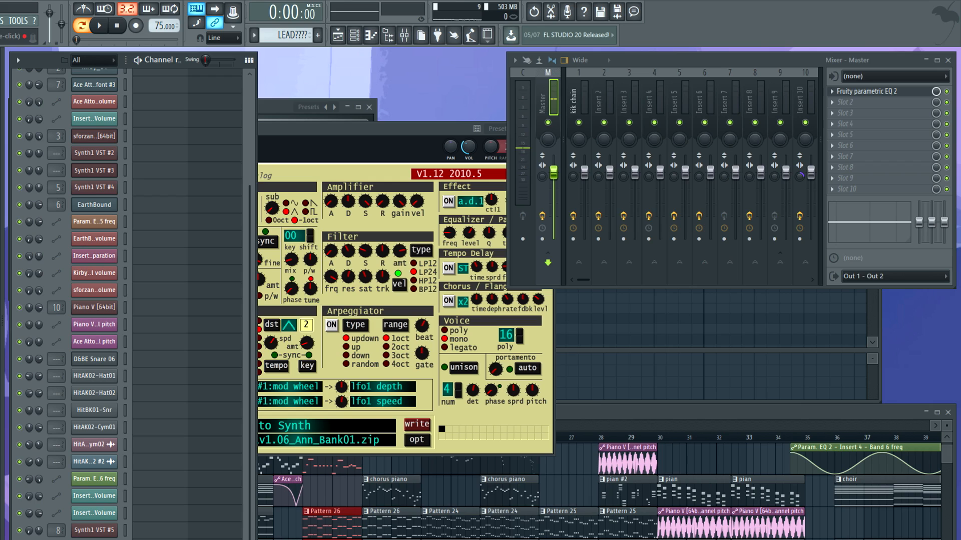
Add Fruity Parametric EQ 2 to the first effect slot of mixer track Insert 11
{"action": "key", "text": "Right"}
{"action": "key", "text": "Right"}
{"action": "key", "text": "Right"}
{"action": "key", "text": "Right"}
{"action": "key", "text": "Right"}
{"action": "key", "text": "Right"}
{"action": "key", "text": "Right"}
{"action": "key", "text": "Right"}
{"action": "key", "text": "Right"}
{"action": "key", "text": "Right"}
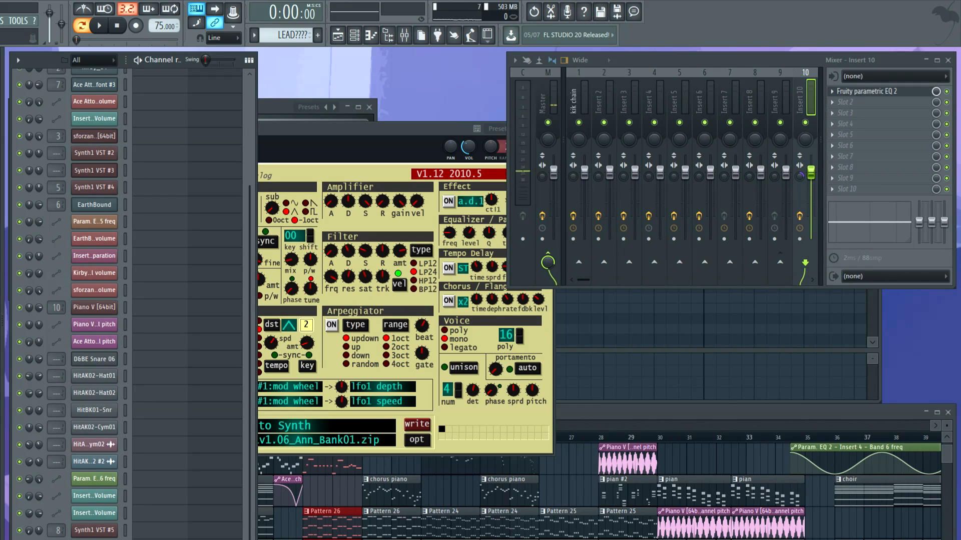
{"action": "key", "text": "Right"}
{"action": "left_click", "coordinate": [852, 96]}
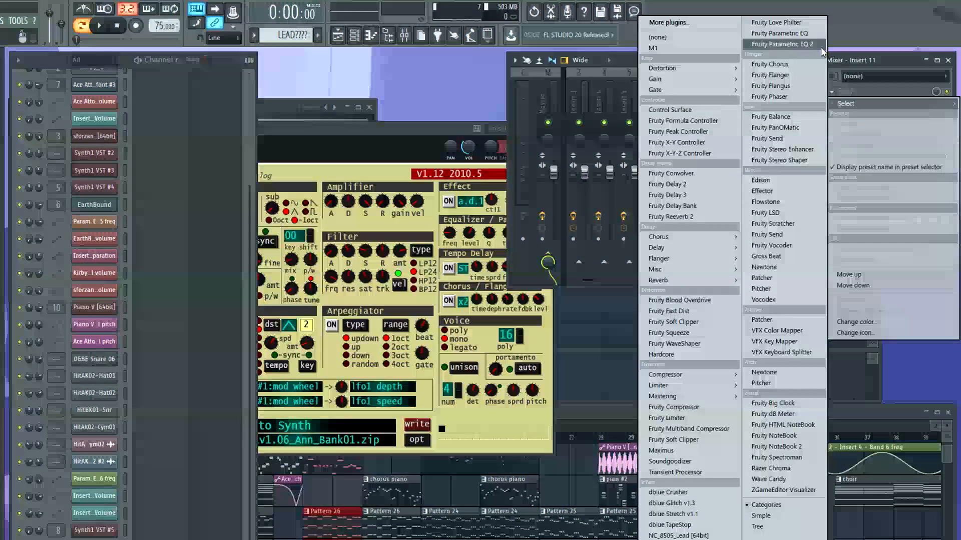
{"action": "left_click", "coordinate": [780, 145]}
Shape the treble with band 7 of Insert 11's parametric EQ while the LEAD???? pattern plays
{"action": "key", "text": "space"}
{"action": "left_click_drag", "start_coordinate": [217, 200], "coordinate": [211, 202]}
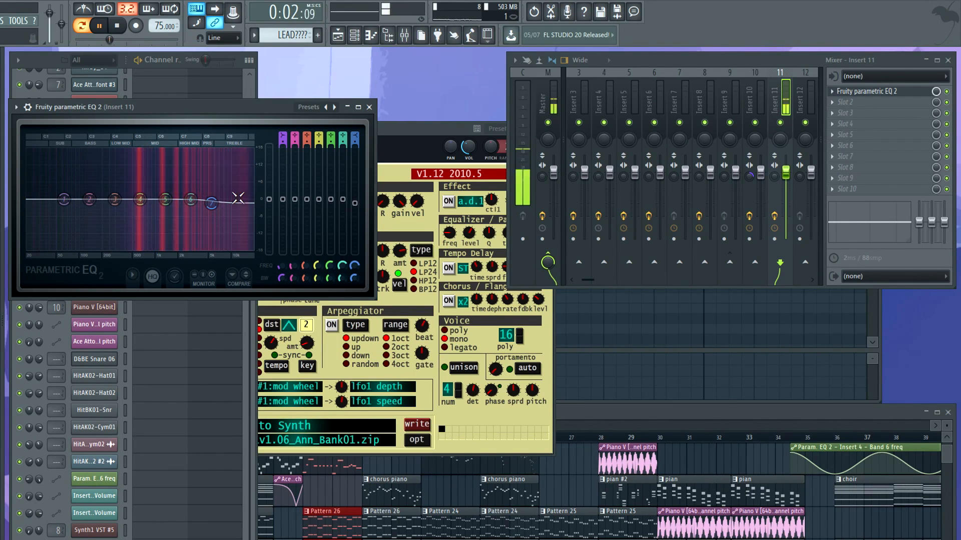
{"action": "left_click_drag", "start_coordinate": [355, 138], "coordinate": [355, 175]}
{"action": "mouse_move", "coordinate": [212, 200]}
{"action": "left_mouse_down"}
{"action": "mouse_move", "coordinate": [243, 201]}
{"action": "mouse_move", "coordinate": [231, 200]}
{"action": "left_mouse_up"}
{"action": "key", "text": "space"}
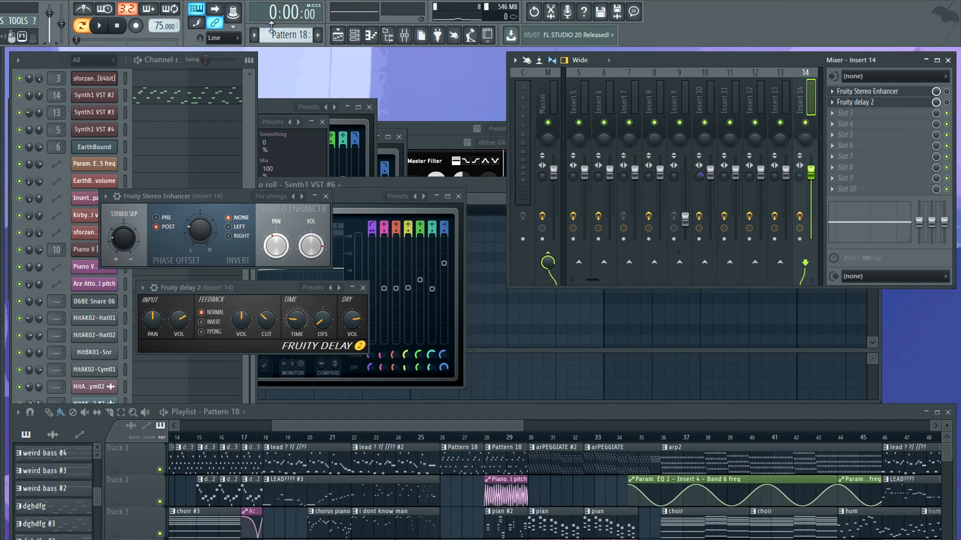
Play Pattern 18 by itself to hear the Synth1 VST #2 part on Insert 14
{"action": "key", "text": "space"}
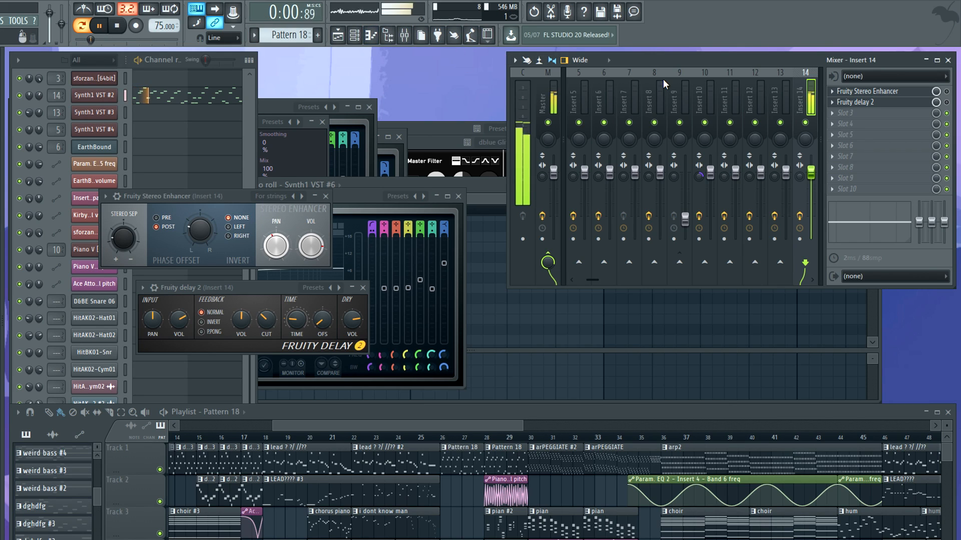
{"action": "key", "text": "space"}
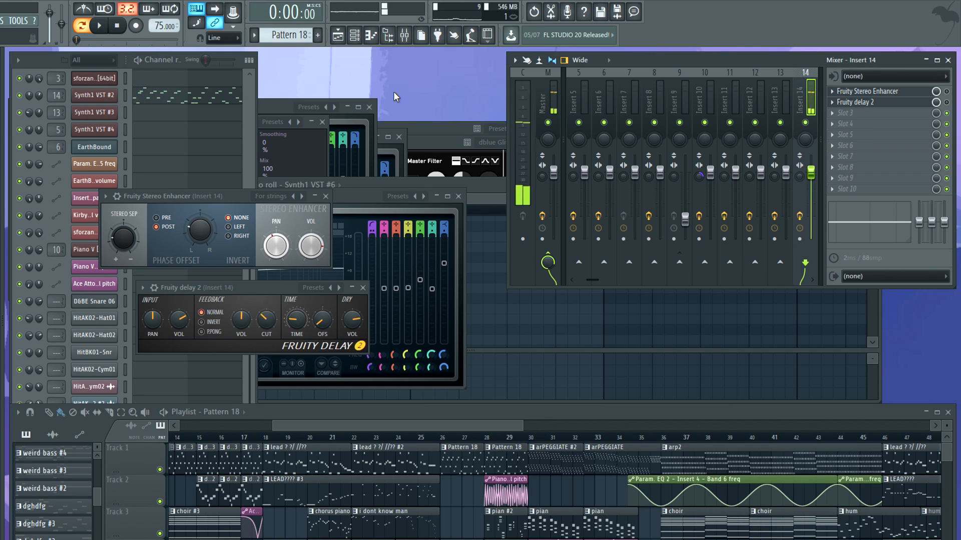
{"action": "key", "text": "space"}
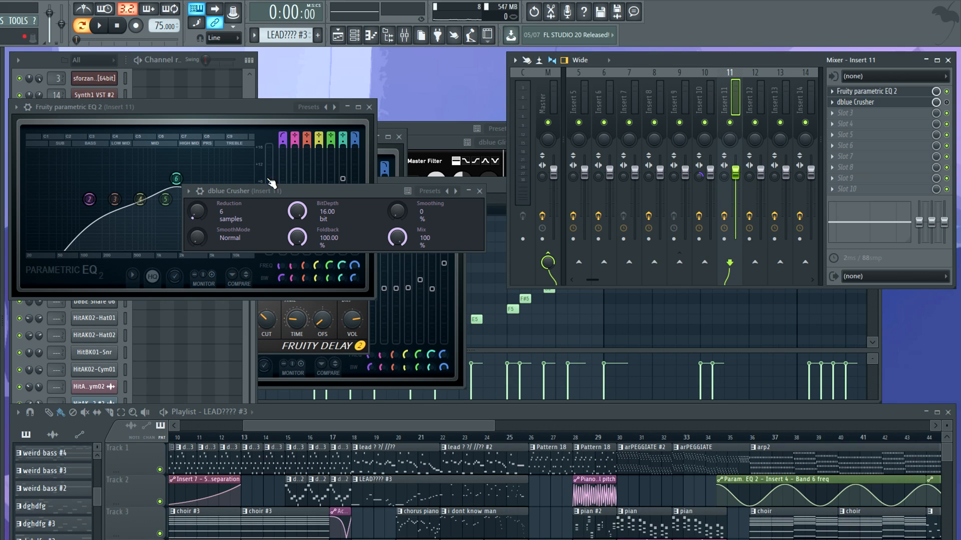
Play the LEAD???? #3 pattern by itself to compare the effect of dblue Crusher on Insert 11
{"action": "key", "text": "space"}
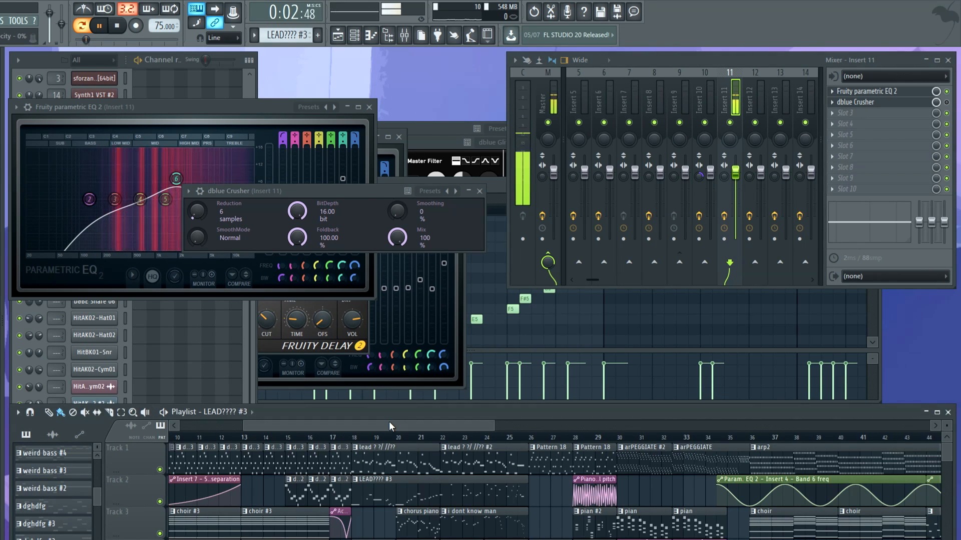
{"action": "key", "text": "space"}
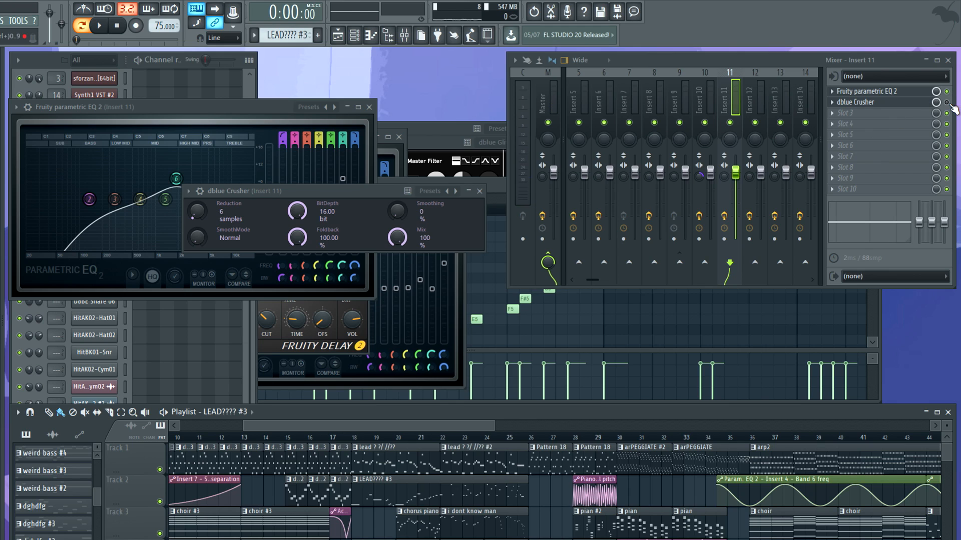
{"action": "key", "text": "space"}
{"action": "key", "text": "space"}
Move the dblue Crusher window clear of the EQ and try its Reduction control while LEAD???? #3 plays
{"action": "left_click_drag", "start_coordinate": [299, 191], "coordinate": [331, 212]}
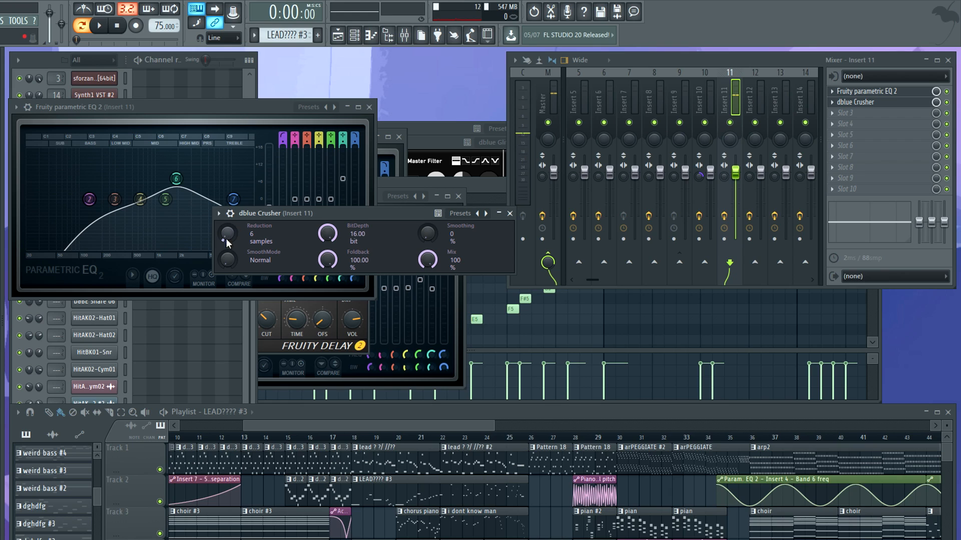
{"action": "key", "text": "space"}
{"action": "mouse_move", "coordinate": [227, 233]}
{"action": "left_mouse_down"}
{"action": "mouse_move", "coordinate": [226, 253]}
{"action": "mouse_move", "coordinate": [228, 235]}
{"action": "left_mouse_up"}
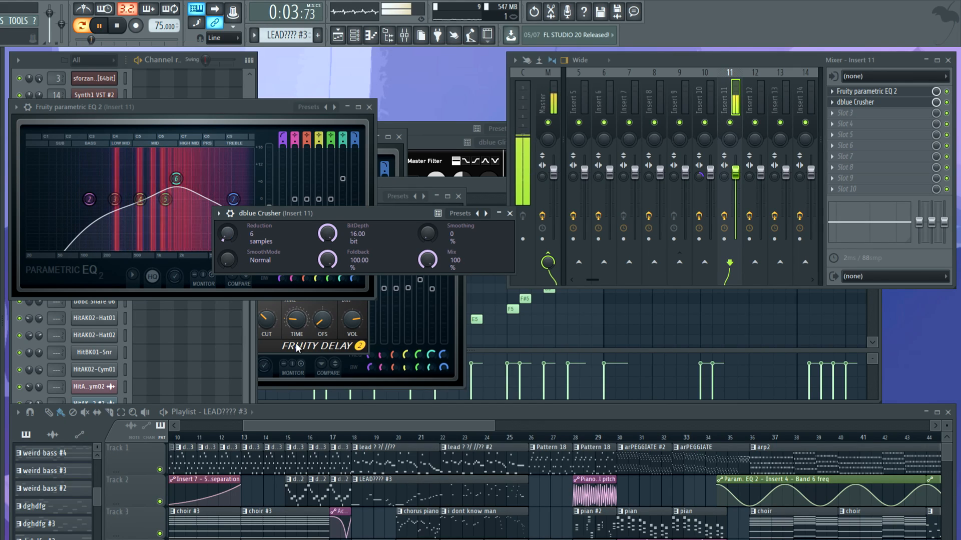
{"action": "key", "text": "space"}
Play the arrangement from bar 18 to hear LEAD???? #3 in the full mix
{"action": "left_click", "coordinate": [355, 439]}
{"action": "key", "text": "space"}
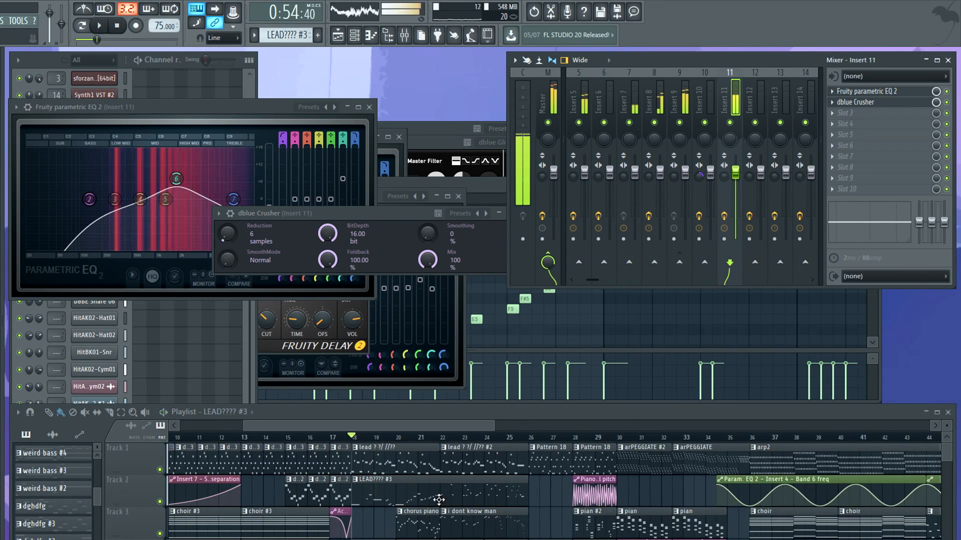
{"action": "key", "text": "space"}
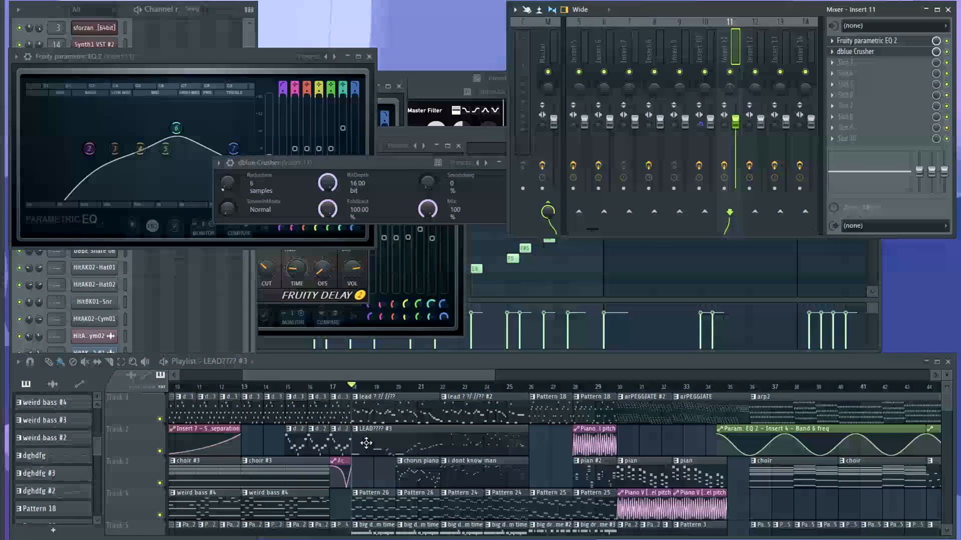
{"action": "scroll", "coordinate": [366, 493], "scroll_direction": "up", "scroll_amount": 4}
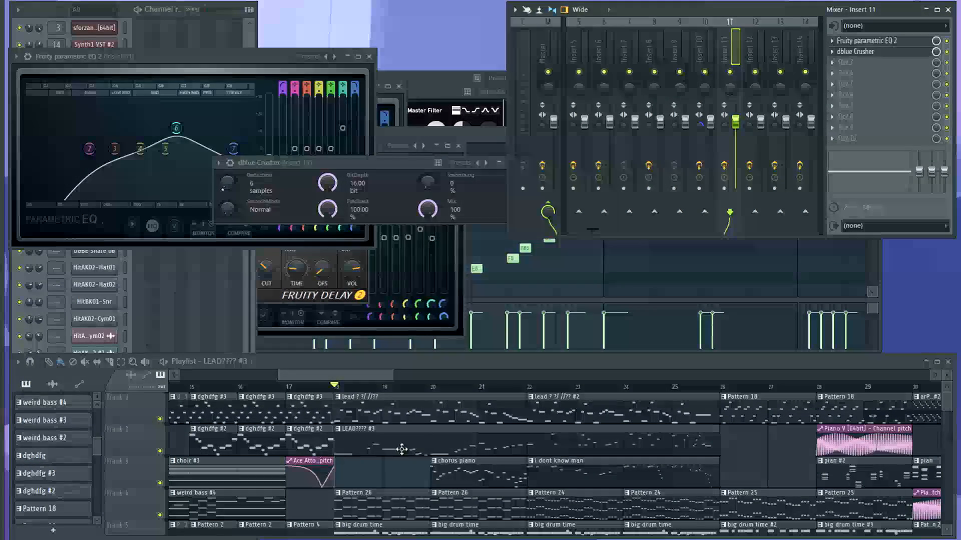
{"action": "scroll", "coordinate": [381, 461], "scroll_direction": "up", "scroll_amount": 3}
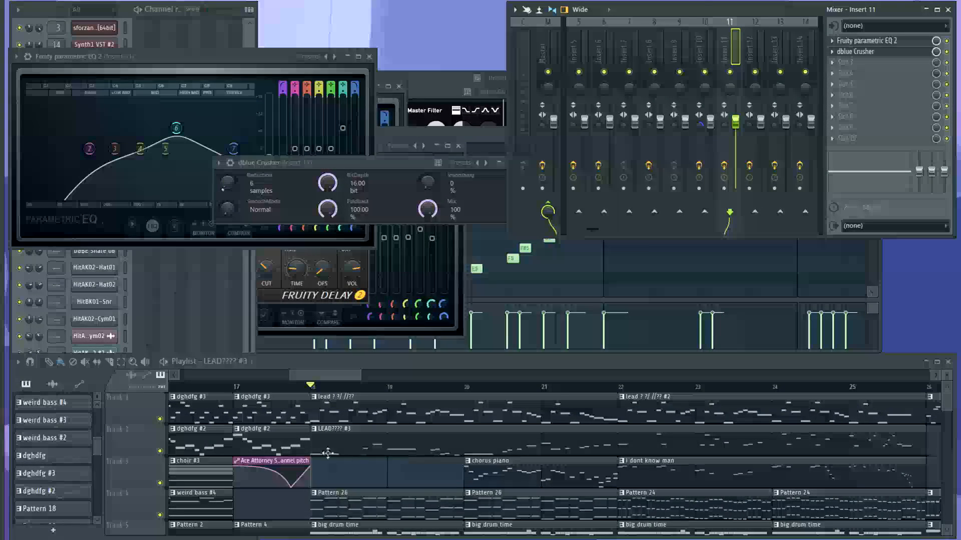
{"action": "scroll", "coordinate": [350, 464], "scroll_direction": "down", "scroll_amount": 3}
{"action": "key", "text": "space"}
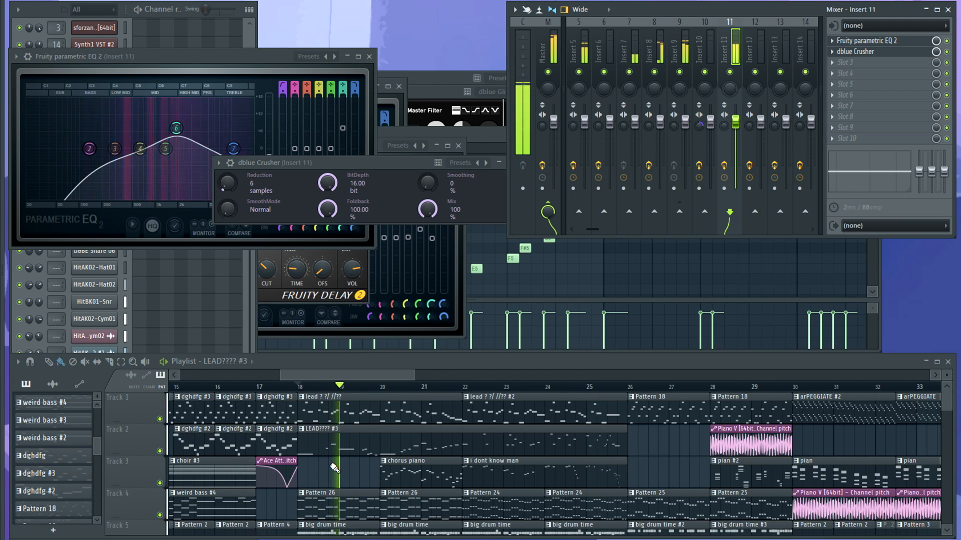
{"action": "key", "text": "space"}
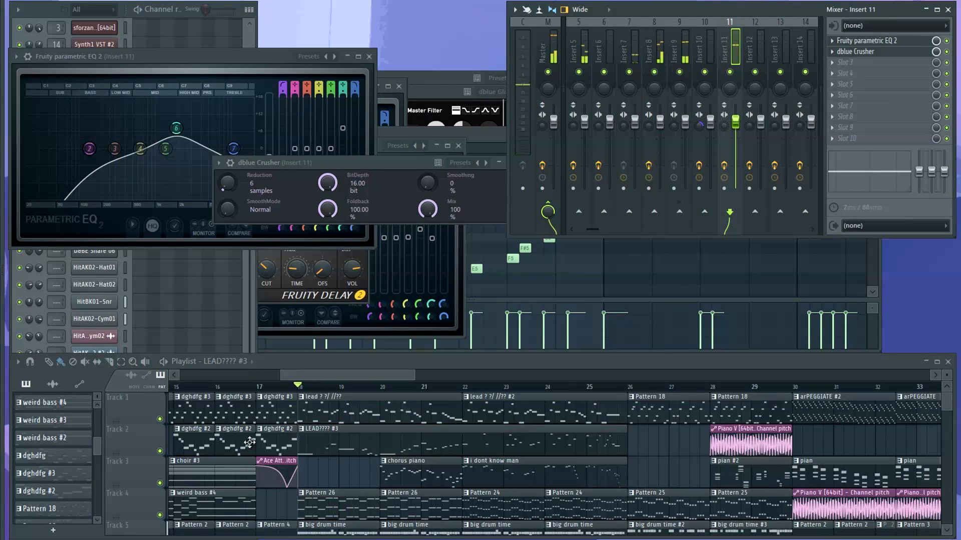
Examine the dblue Crusher Reduction automation clips for Insert 13 and Insert 11 on Tracks 9 and 10
{"action": "scroll", "coordinate": [377, 446], "scroll_direction": "down", "scroll_amount": 3}
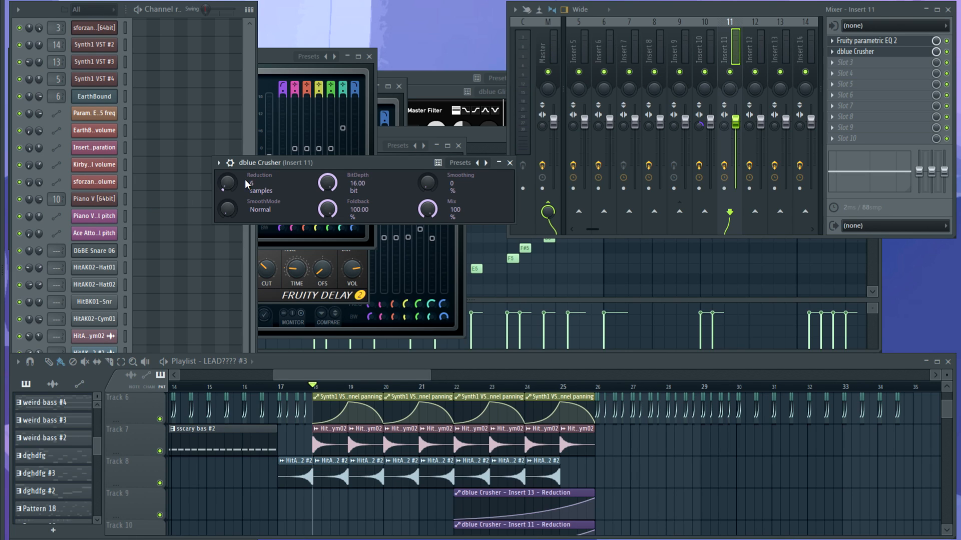
{"action": "scroll", "coordinate": [525, 536], "scroll_direction": "down", "scroll_amount": 1}
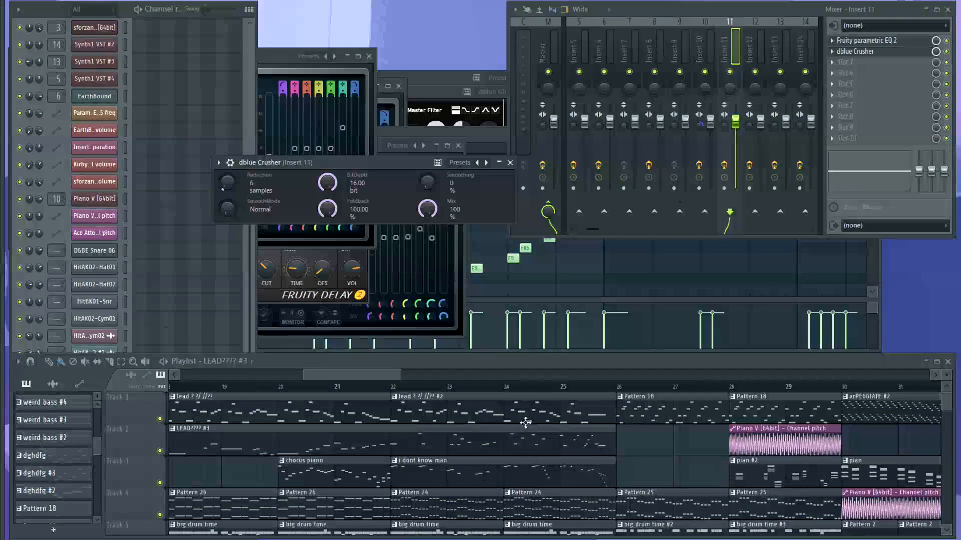
Play the arrangement from bar 24 to hear the dblue Crusher Reduction automation build up to bar 26
{"action": "left_click", "coordinate": [443, 477]}
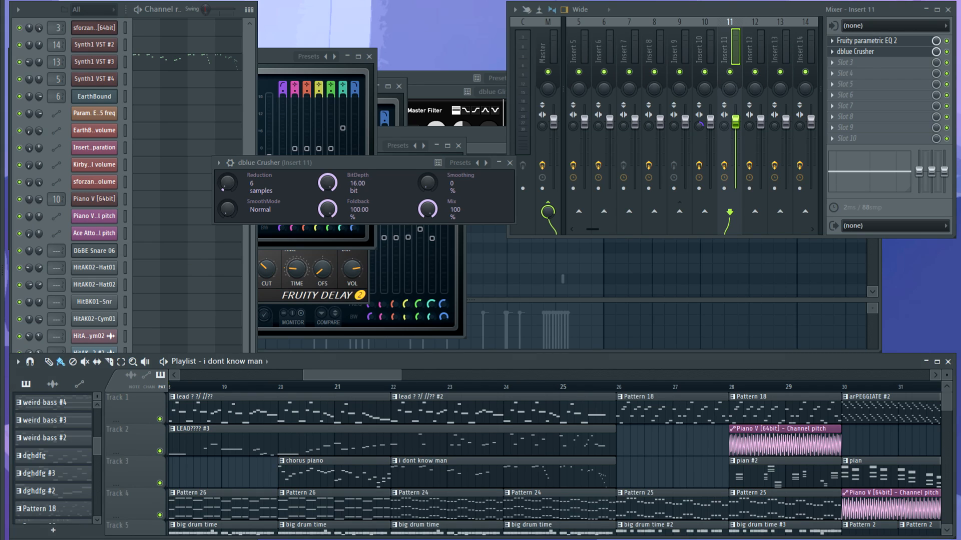
{"action": "scroll", "coordinate": [710, 478], "scroll_direction": "down", "scroll_amount": 5}
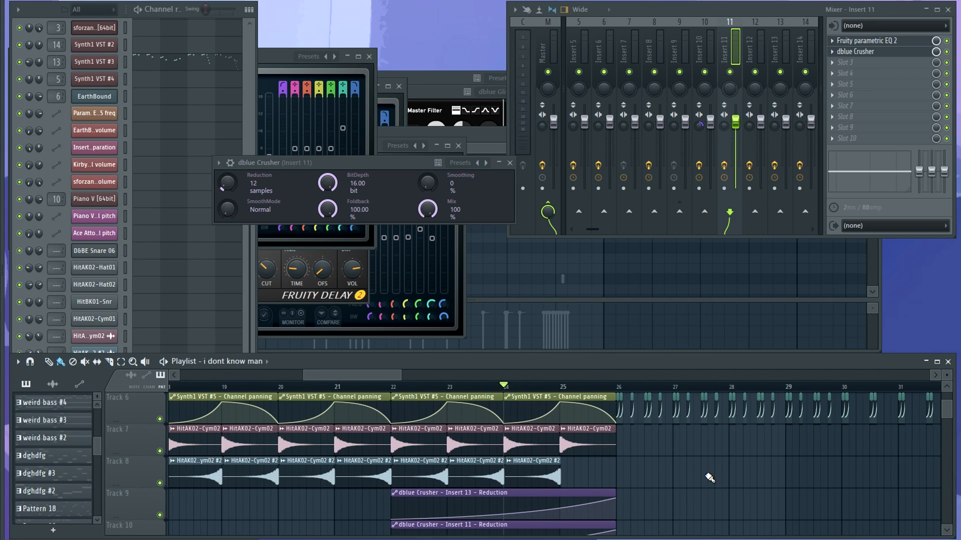
{"action": "key", "text": "space"}
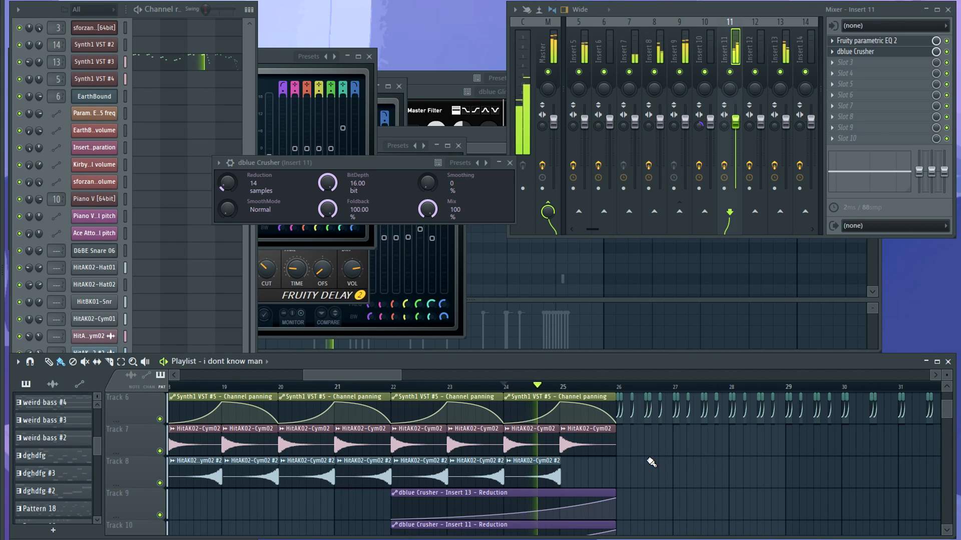
{"action": "scroll", "coordinate": [649, 462], "scroll_direction": "down", "scroll_amount": 1}
{"action": "scroll", "coordinate": [647, 461], "scroll_direction": "up", "scroll_amount": 2}
{"action": "scroll", "coordinate": [678, 427], "scroll_direction": "up", "scroll_amount": 4}
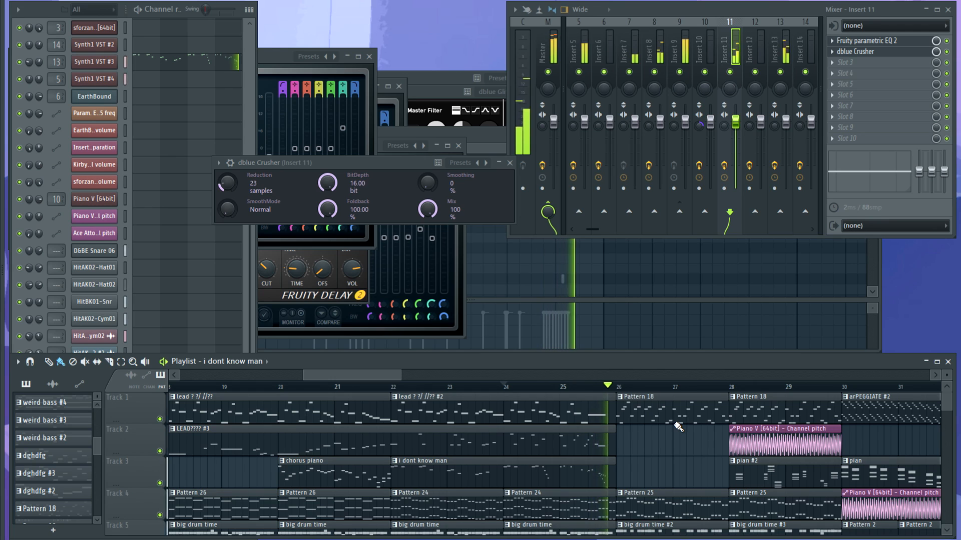
{"action": "key", "text": "space"}
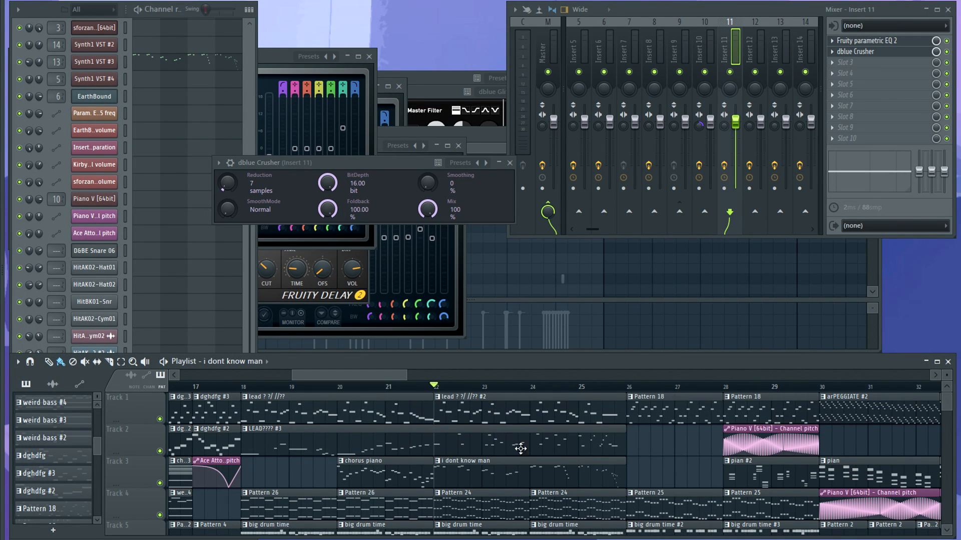
Isolate Tracks 2 and 3 and play them from bar 22 to hear LEAD???? #3 together with i dont know man
{"action": "right_click", "coordinate": [160, 452]}
{"action": "left_click", "coordinate": [160, 483]}
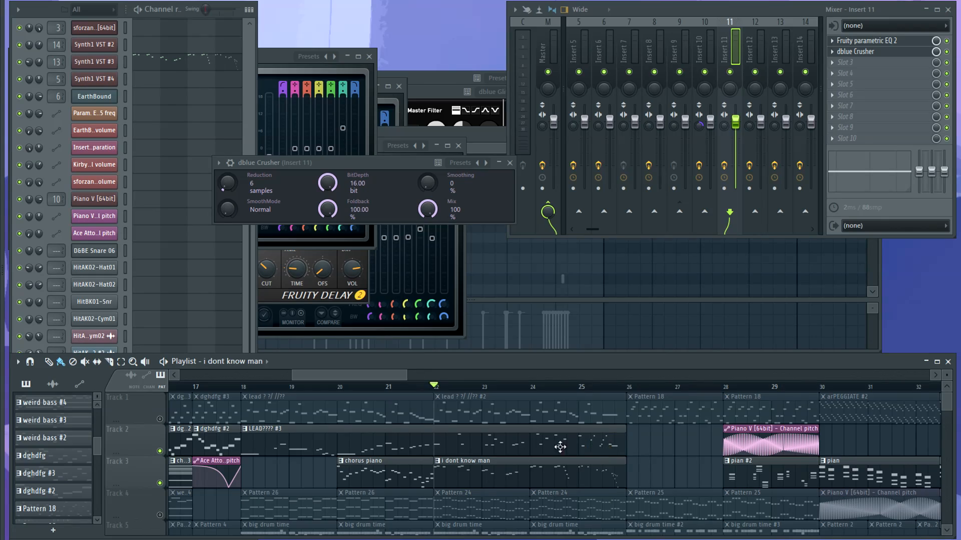
{"action": "scroll", "coordinate": [545, 440], "scroll_direction": "down", "scroll_amount": 8}
{"action": "key", "text": "space"}
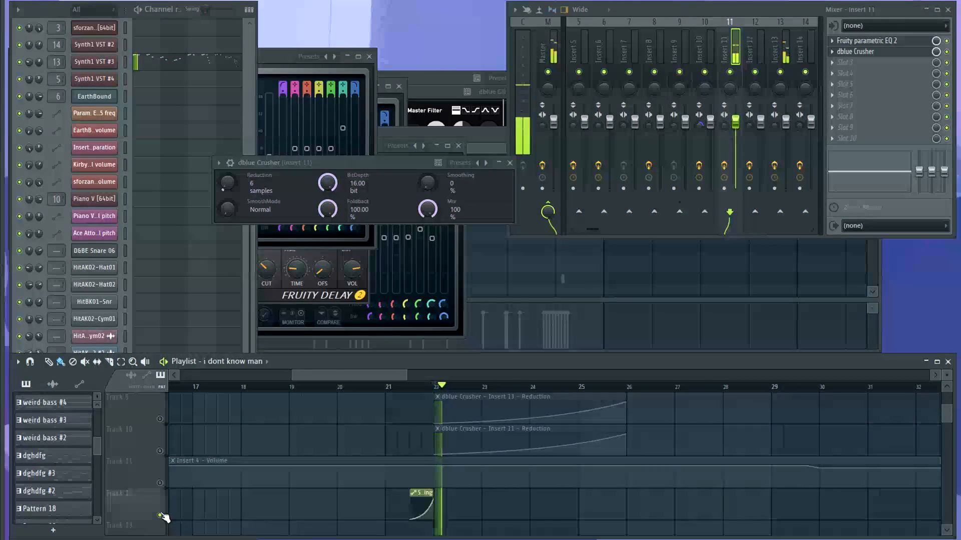
{"action": "scroll", "coordinate": [503, 460], "scroll_direction": "up", "scroll_amount": 8}
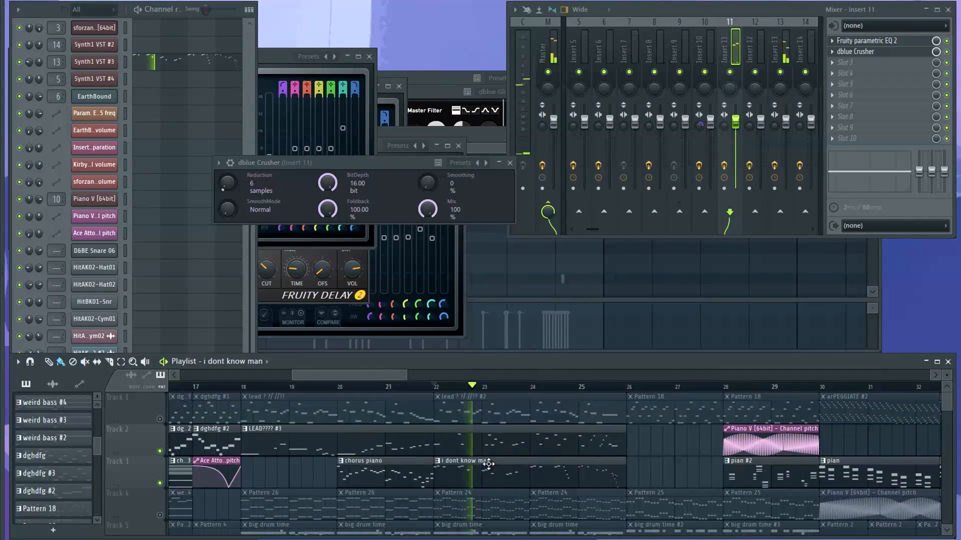
{"action": "scroll", "coordinate": [556, 479], "scroll_direction": "up", "scroll_amount": 3}
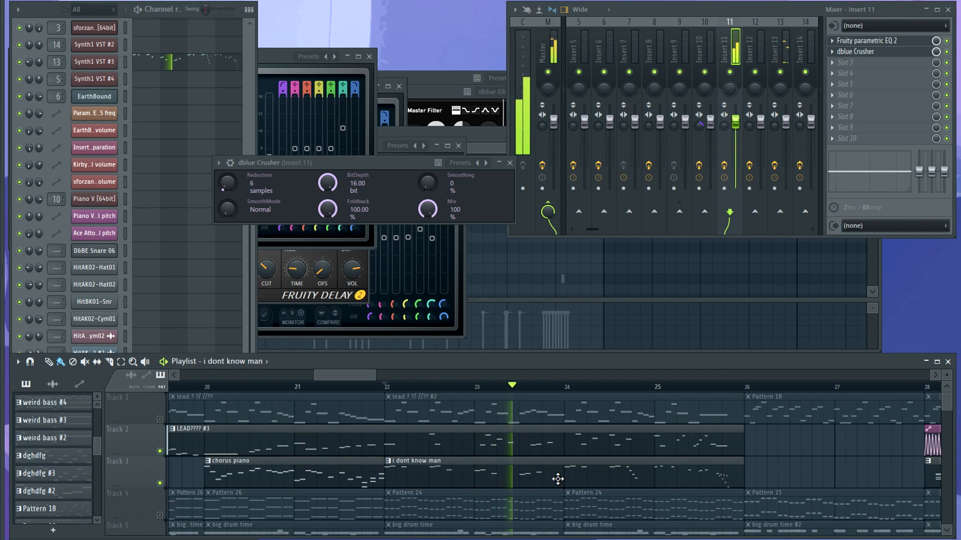
{"action": "key", "text": "space"}
Open the LEAD???? #3 notes in the Synth1 VST #6 piano roll and enlarge it to full size
{"action": "left_click", "coordinate": [404, 438]}
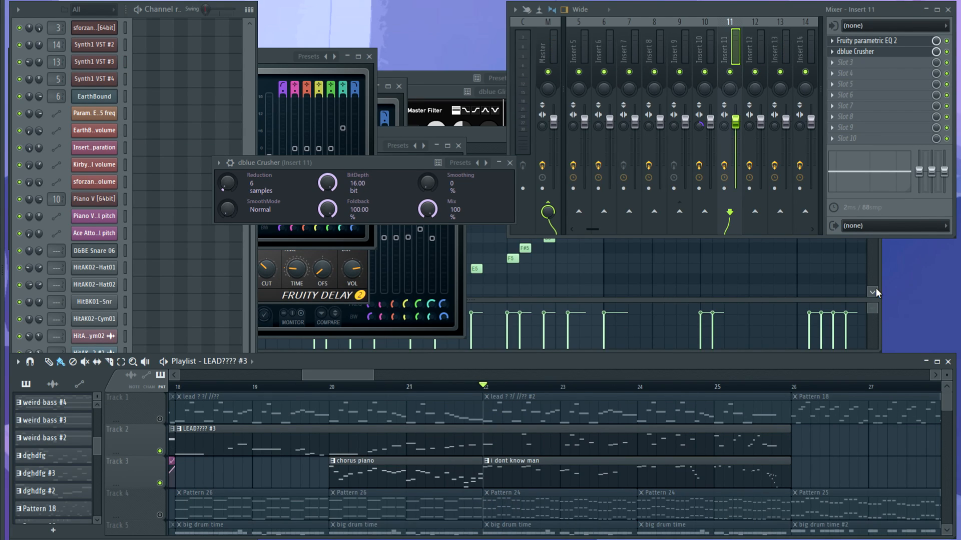
{"action": "left_click", "coordinate": [876, 288]}
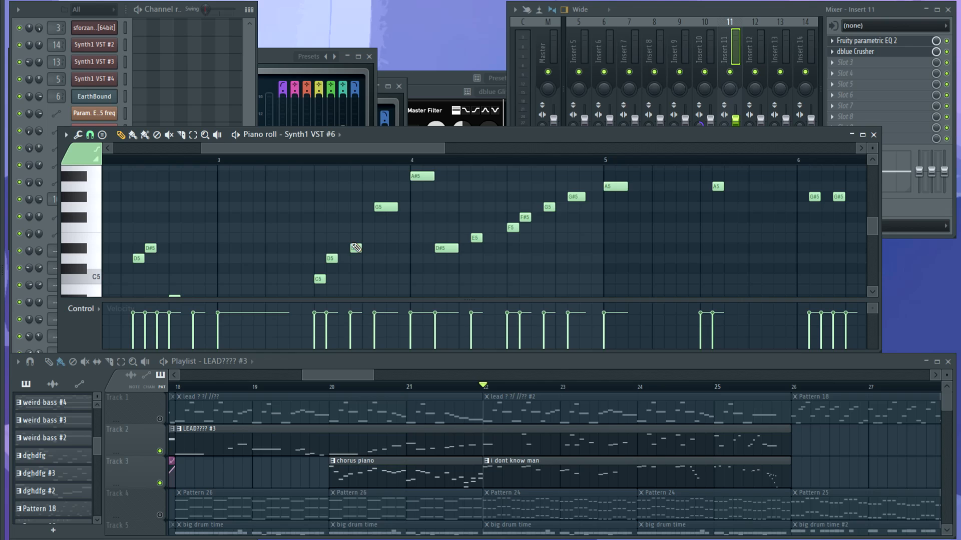
{"action": "scroll", "coordinate": [356, 247], "scroll_direction": "down", "scroll_amount": 4}
{"action": "scroll", "coordinate": [358, 247], "scroll_direction": "up", "scroll_amount": 3}
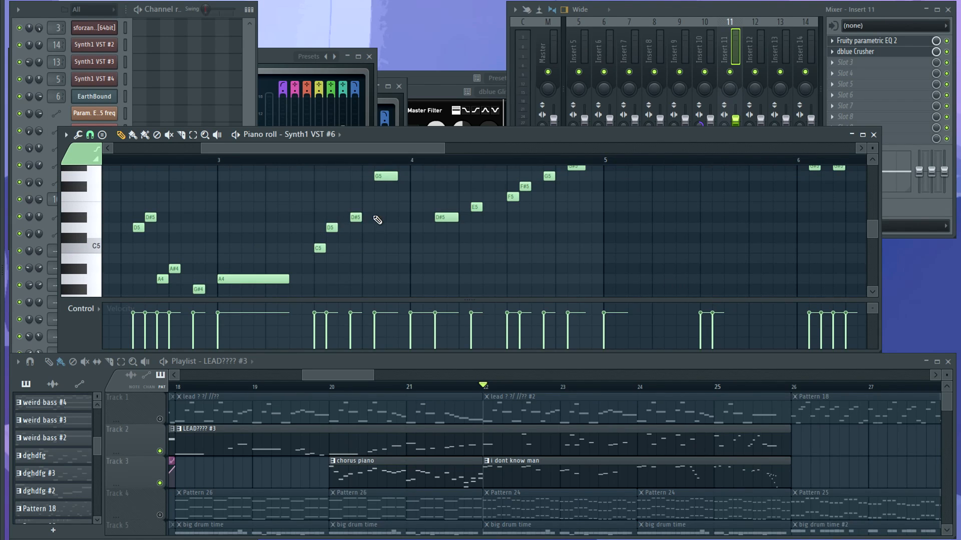
{"action": "key", "text": "super+Up"}
{"action": "scroll", "coordinate": [186, 240], "scroll_direction": "up", "scroll_amount": 5}
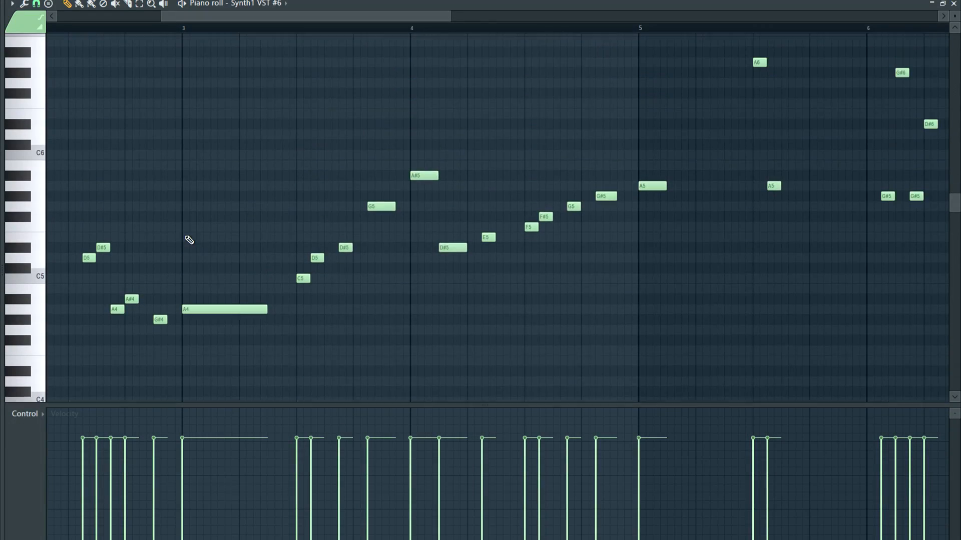
Play the LEAD???? #3 melody from bar 3 of the pattern and examine its notes up to bar 5
{"action": "left_click", "coordinate": [184, 29]}
{"action": "key", "text": "space"}
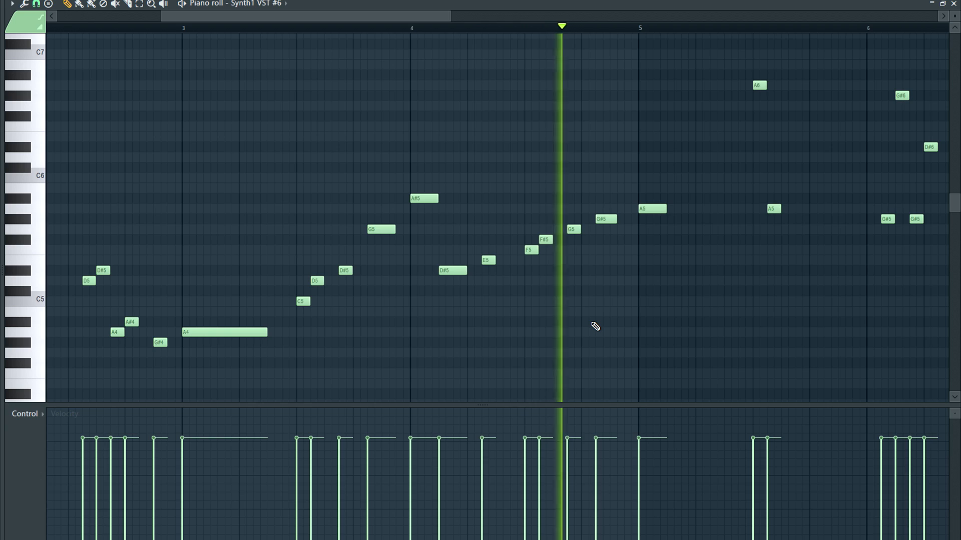
{"action": "key", "text": "space"}
{"action": "scroll", "coordinate": [208, 275], "scroll_direction": "down", "scroll_amount": 2}
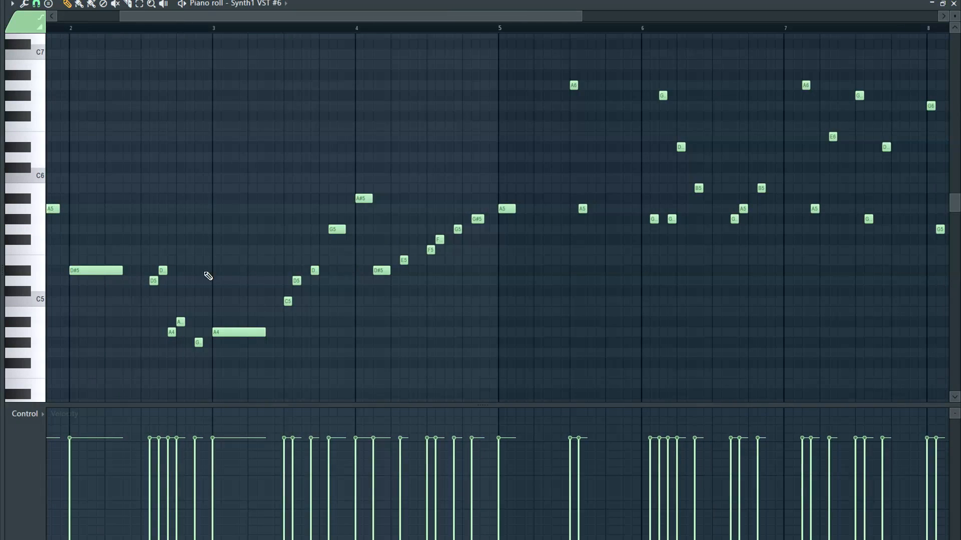
{"action": "scroll", "coordinate": [178, 296], "scroll_direction": "up", "scroll_amount": 4}
{"action": "scroll", "coordinate": [247, 285], "scroll_direction": "down", "scroll_amount": 3}
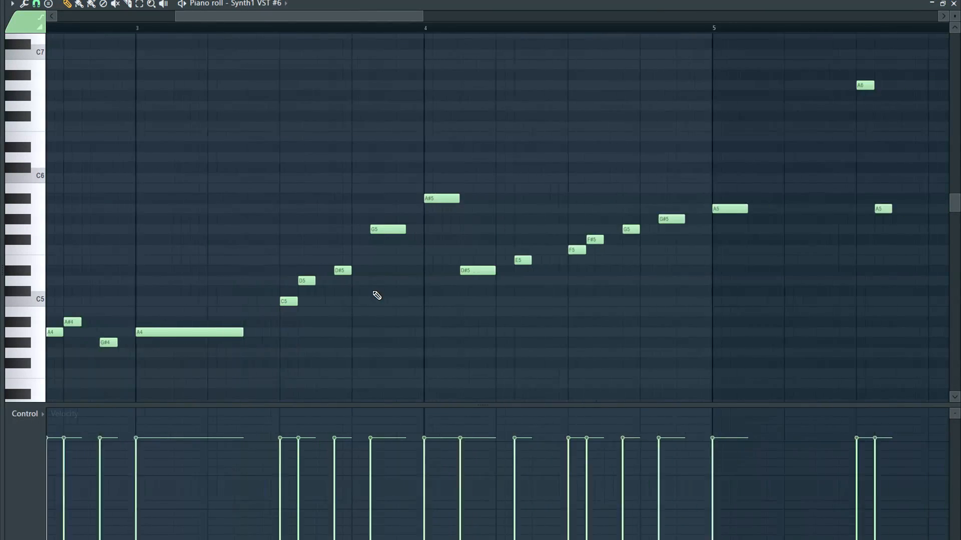
{"action": "scroll", "coordinate": [129, 280], "scroll_direction": "up", "scroll_amount": 2}
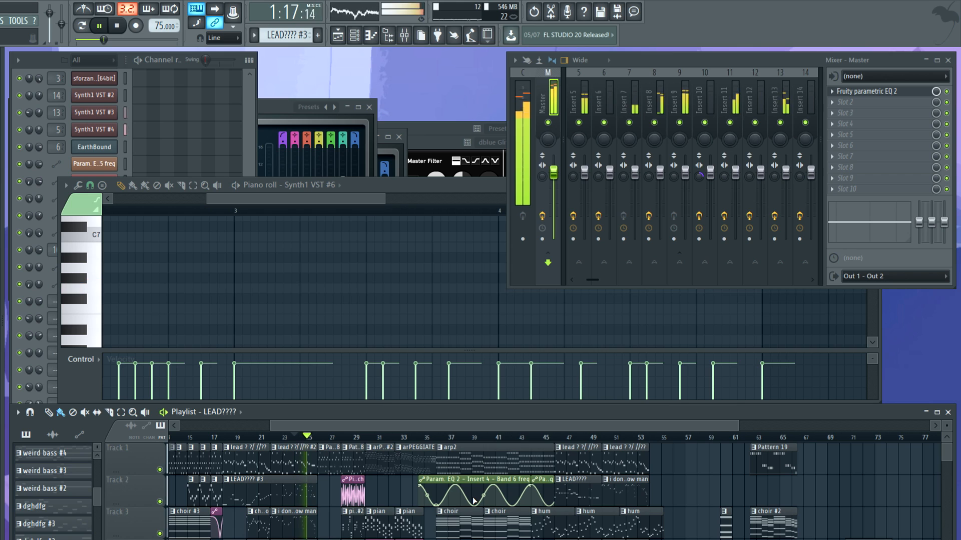
Stop playback and load Fruity Limiter into the second effect slot of the Master track
{"action": "key", "text": "space"}
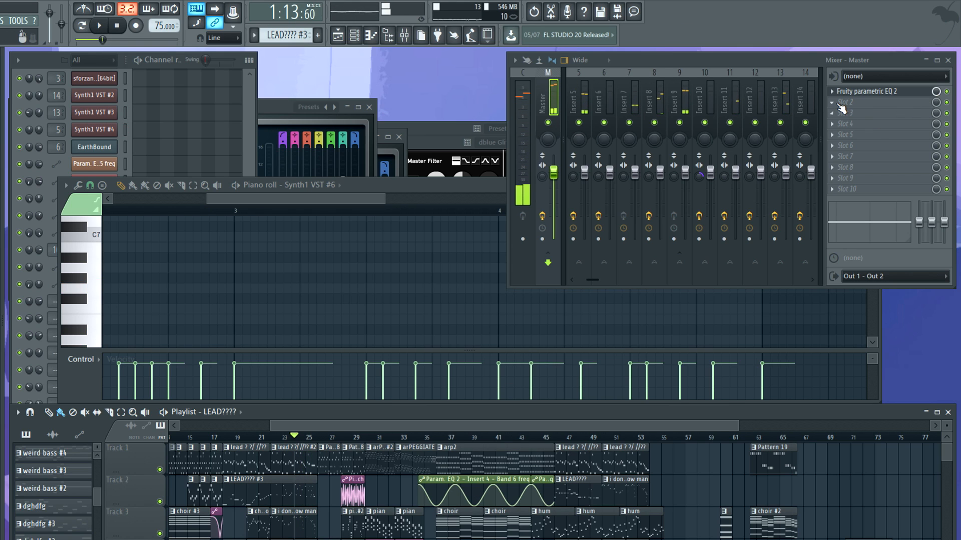
{"action": "left_click", "coordinate": [842, 107]}
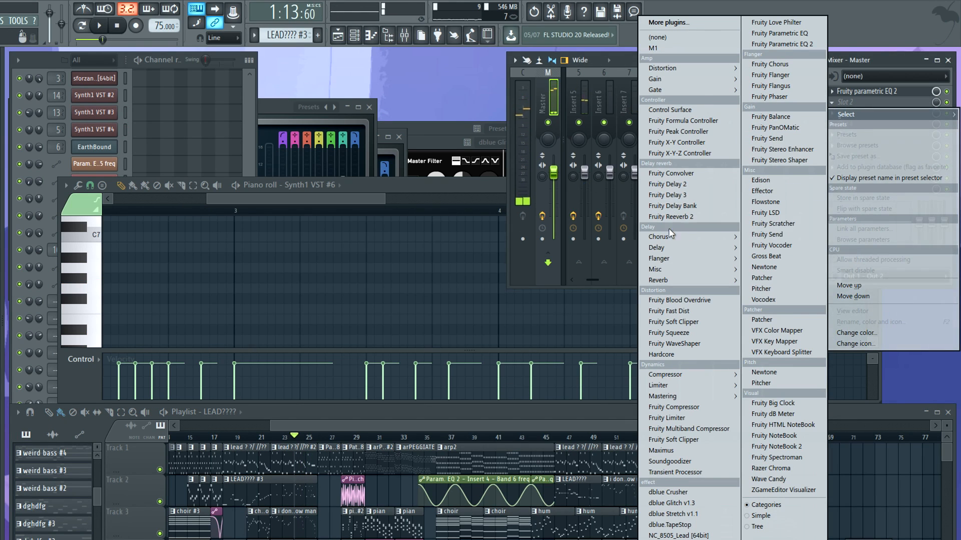
{"action": "mouse_move", "coordinate": [680, 384]}
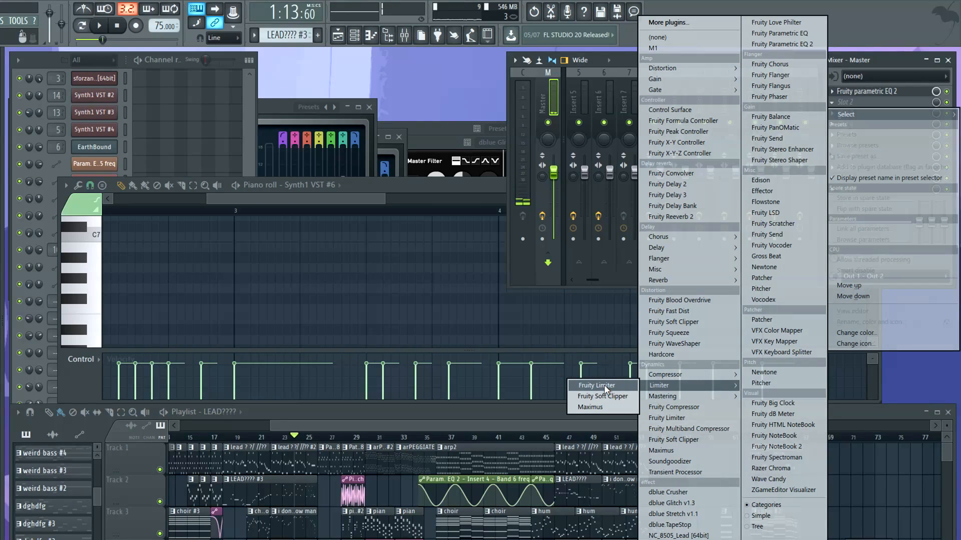
{"action": "left_click", "coordinate": [605, 385]}
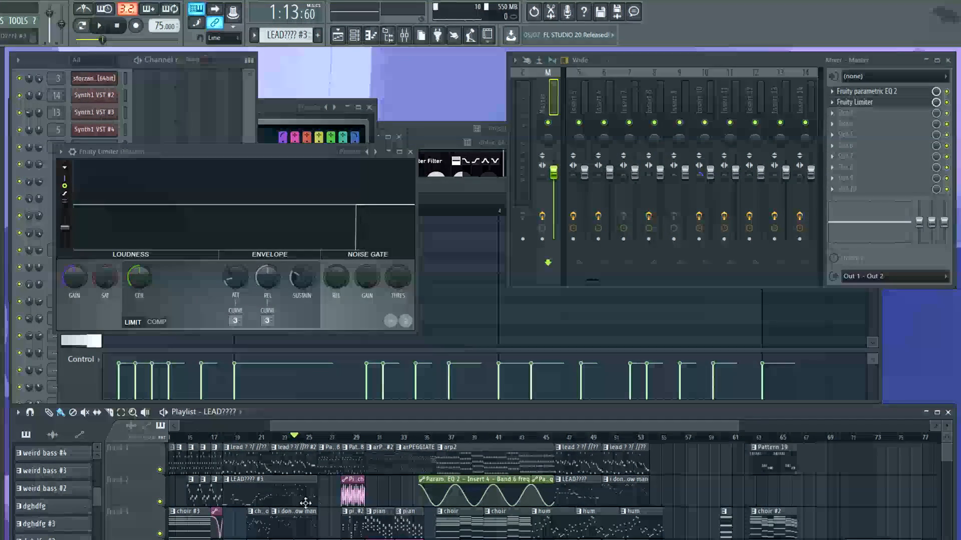
Switch the Master's Fruity Limiter to COMP mode and adjust the compressor's threshold and ratio
{"action": "scroll", "coordinate": [305, 503], "scroll_direction": "up", "scroll_amount": 4}
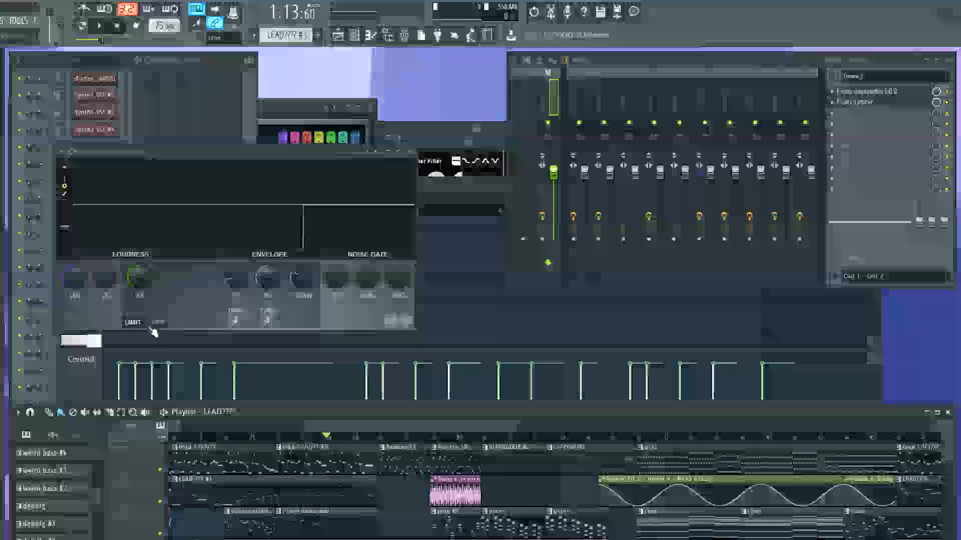
{"action": "left_click", "coordinate": [158, 322]}
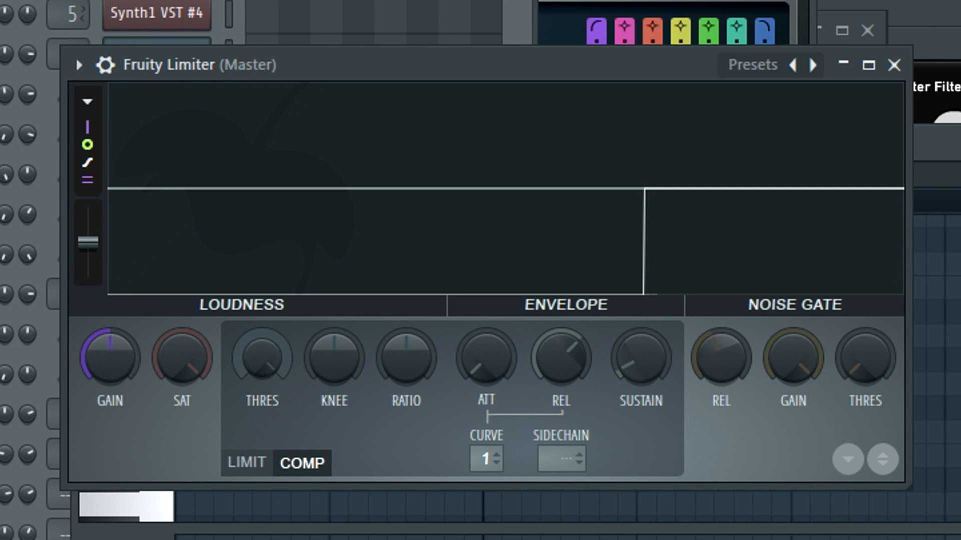
{"action": "left_click_drag", "start_coordinate": [418, 371], "coordinate": [418, 345]}
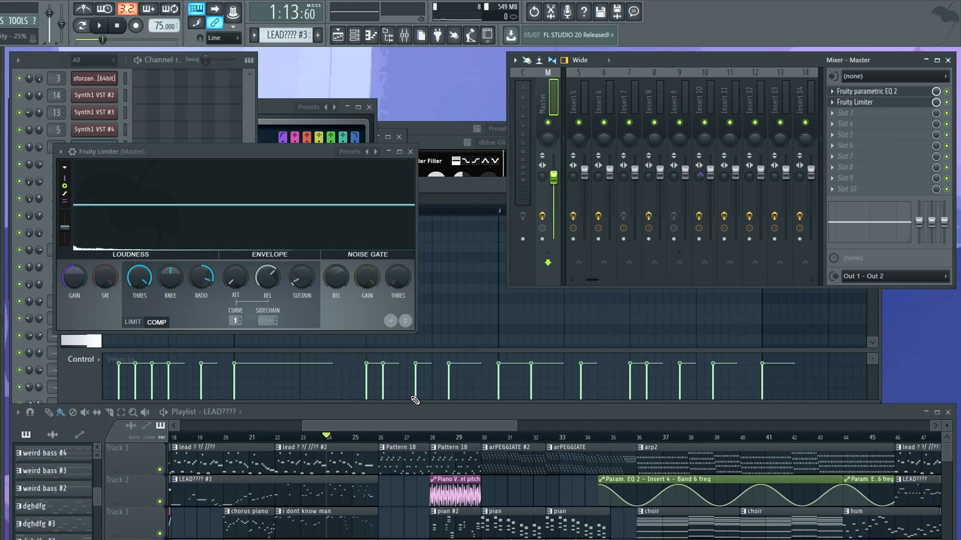
{"action": "scroll", "coordinate": [321, 480], "scroll_direction": "up", "scroll_amount": 3}
{"action": "scroll", "coordinate": [319, 479], "scroll_direction": "down", "scroll_amount": 2}
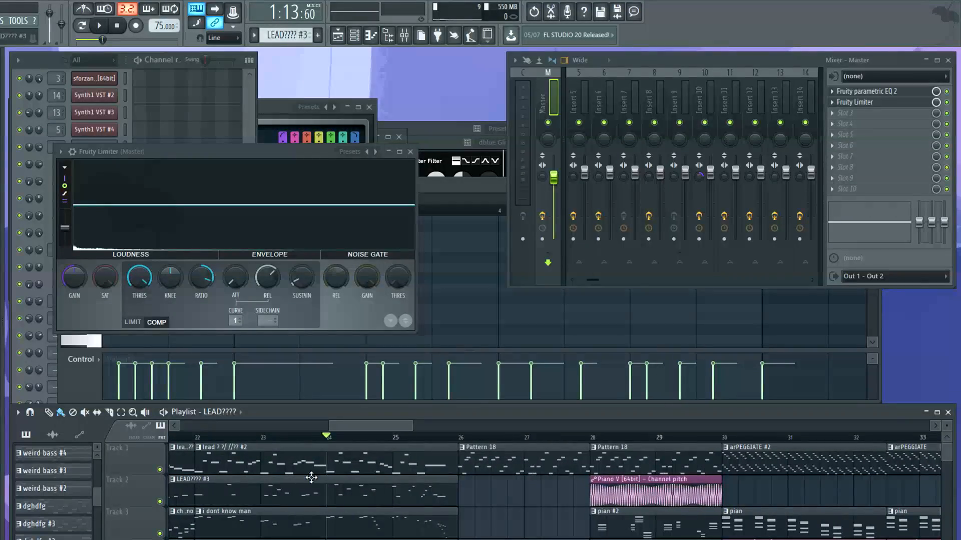
{"action": "scroll", "coordinate": [255, 472], "scroll_direction": "up", "scroll_amount": 2}
{"action": "scroll", "coordinate": [300, 473], "scroll_direction": "down", "scroll_amount": 3}
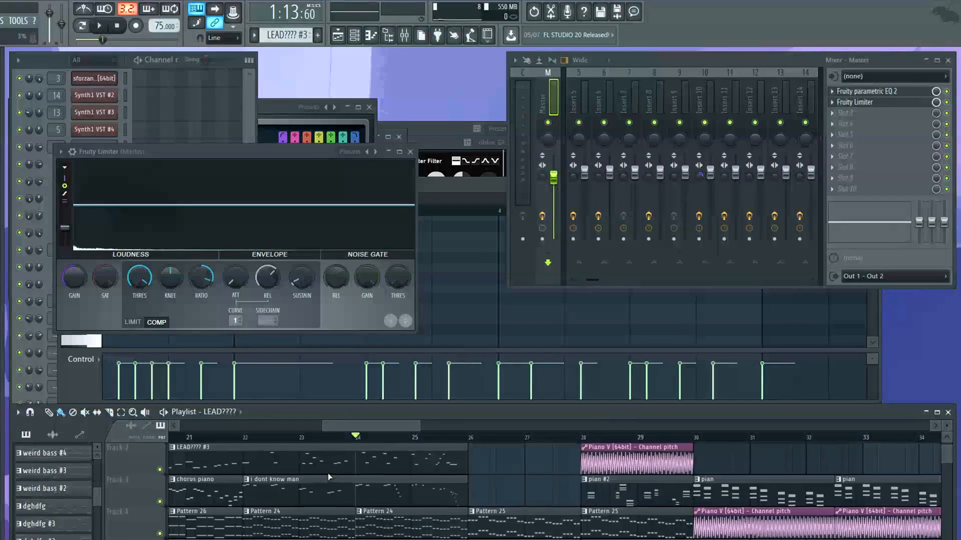
{"action": "scroll", "coordinate": [344, 480], "scroll_direction": "down", "scroll_amount": 3}
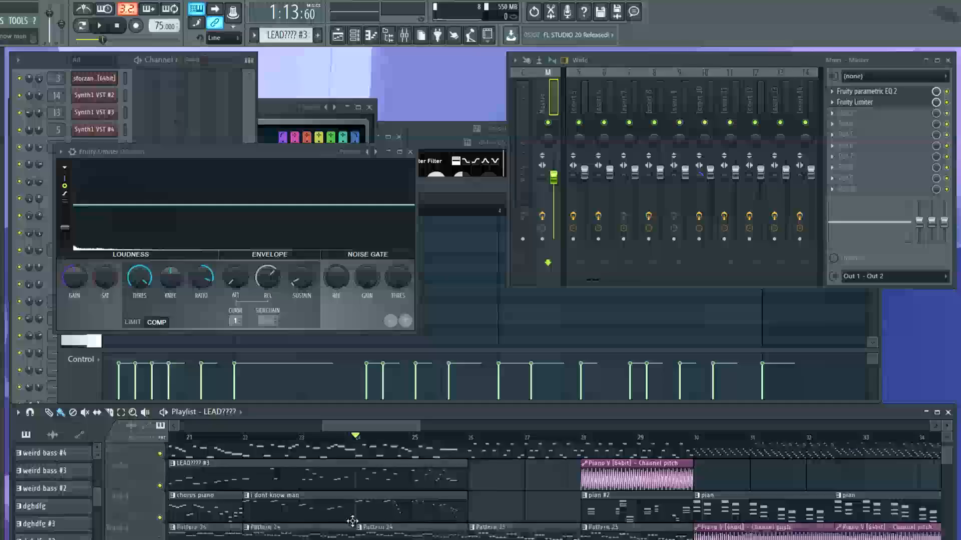
Play the arrangement from bar 43 in the enlarged playlist to hear the transition leading up to bar 46
{"action": "scroll", "coordinate": [387, 537], "scroll_direction": "down", "scroll_amount": 2}
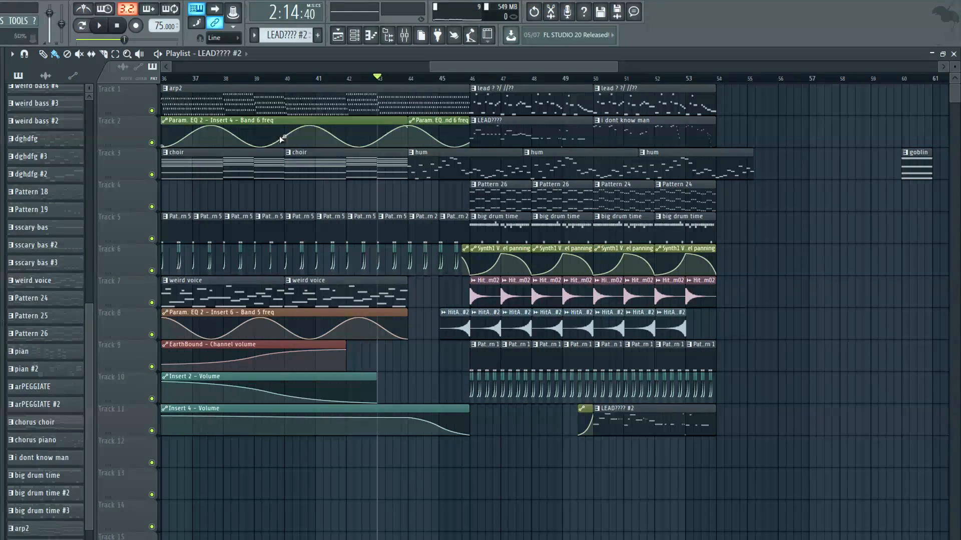
{"action": "scroll", "coordinate": [339, 153], "scroll_direction": "up", "scroll_amount": 2}
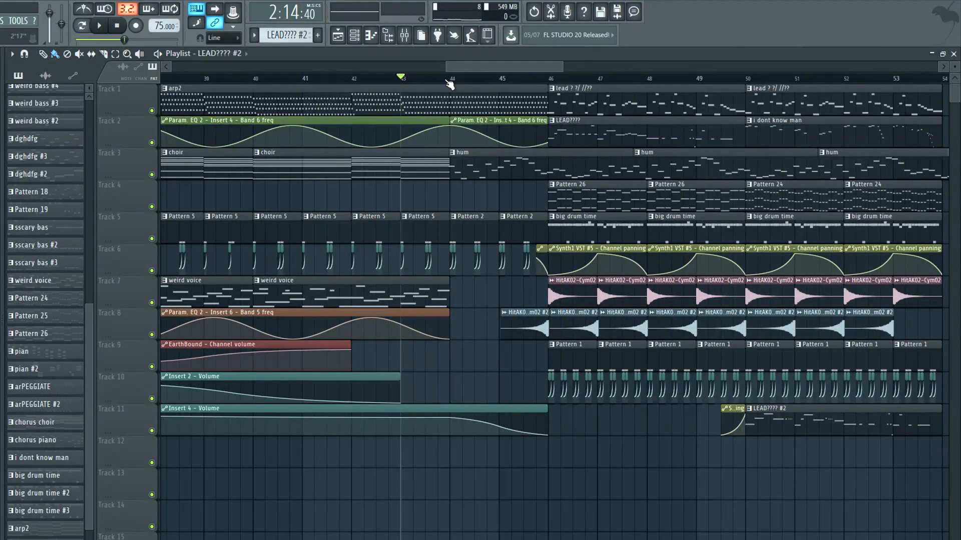
{"action": "key", "text": "space"}
{"action": "left_click_drag", "start_coordinate": [517, 67], "coordinate": [513, 61]}
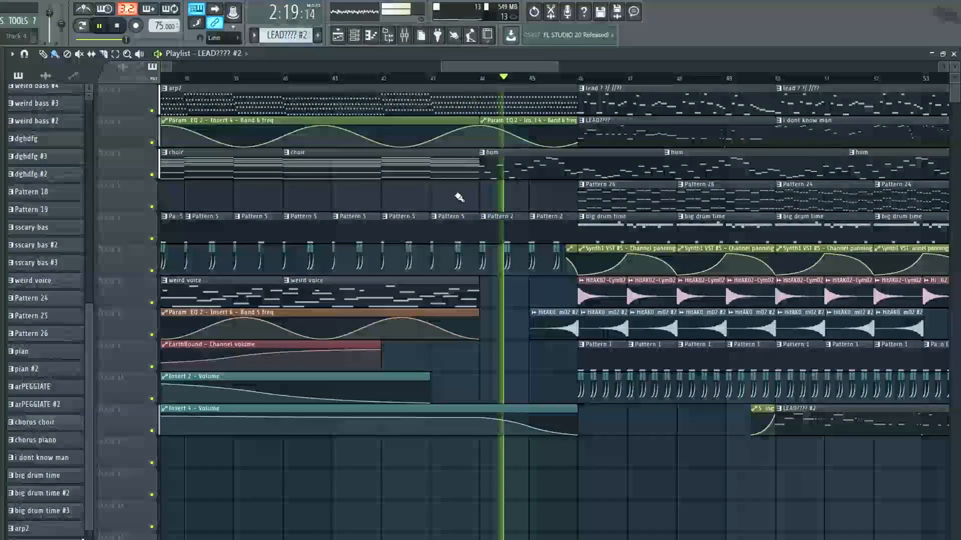
{"action": "scroll", "coordinate": [430, 226], "scroll_direction": "down", "scroll_amount": 2}
{"action": "scroll", "coordinate": [431, 226], "scroll_direction": "up", "scroll_amount": 2}
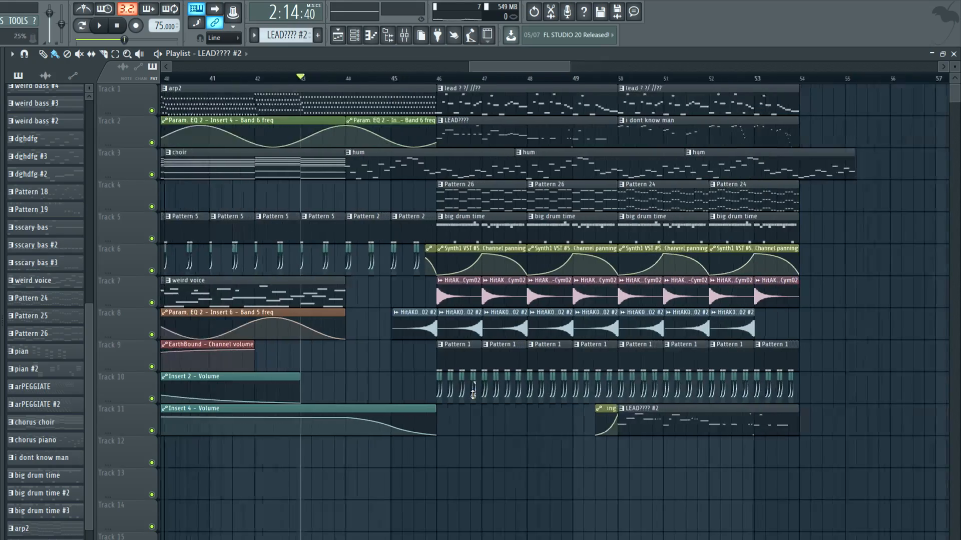
Play the arrangement from bar 46 to hear the section with big drum time and the HitAK02-Cym02 cymbals
{"action": "scroll", "coordinate": [440, 360], "scroll_direction": "up", "scroll_amount": 3}
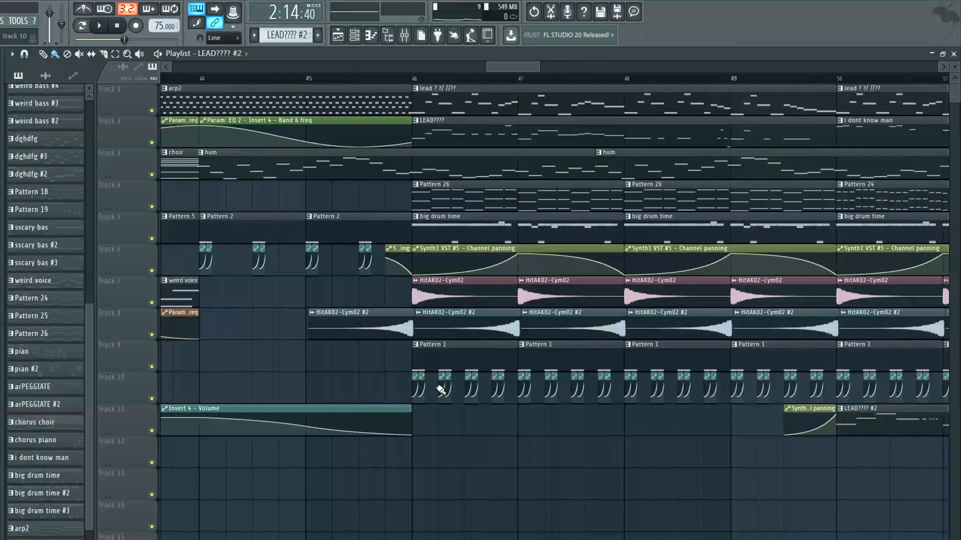
{"action": "scroll", "coordinate": [440, 358], "scroll_direction": "up", "scroll_amount": 1}
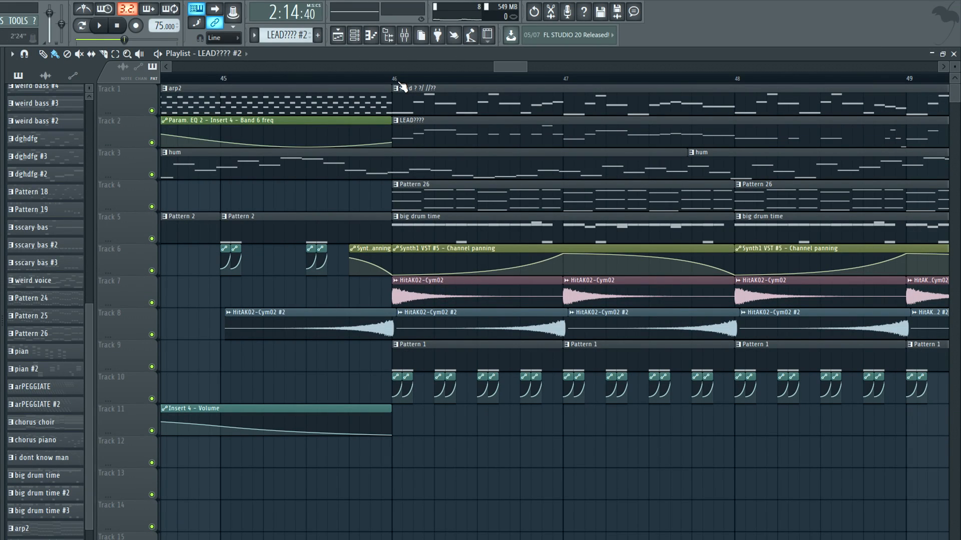
{"action": "left_click", "coordinate": [425, 227]}
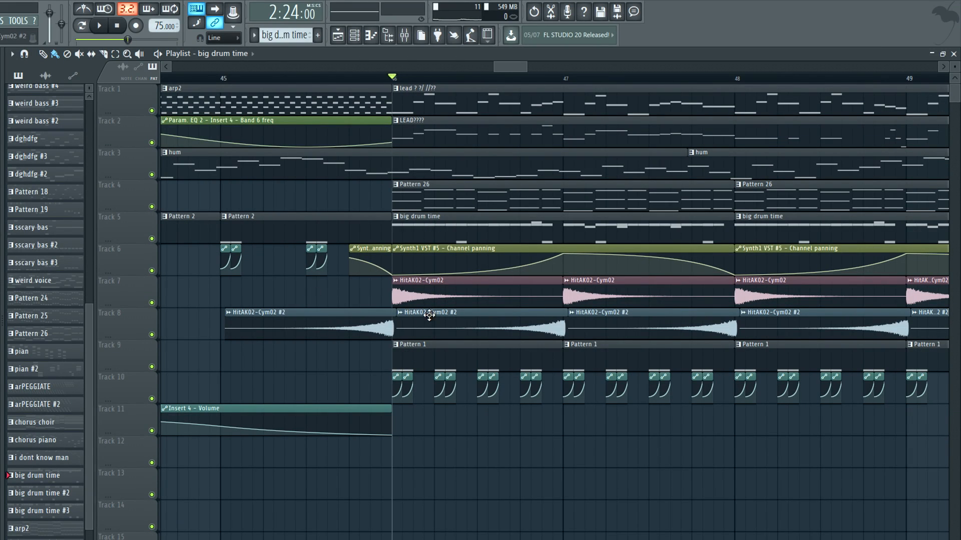
{"action": "key", "text": "space"}
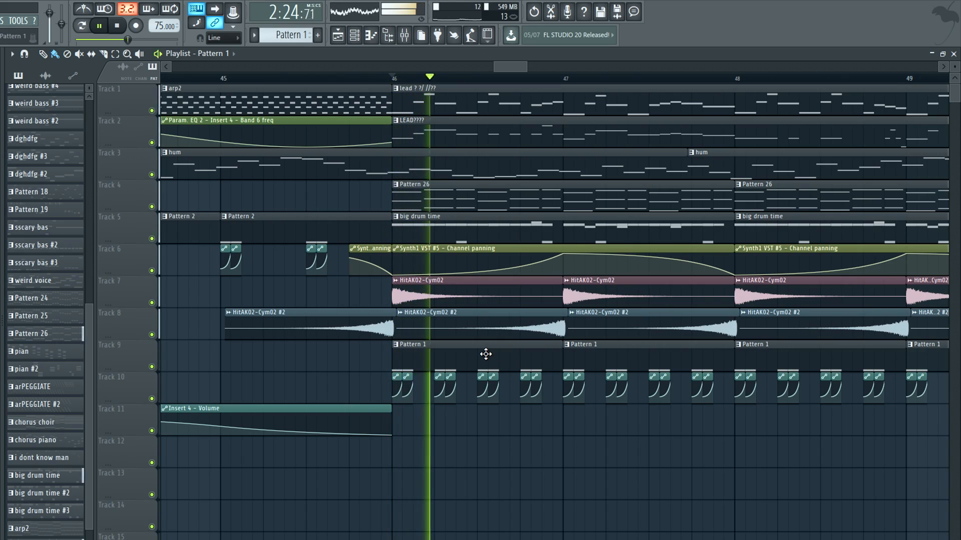
Stop playback and replay the arrangement from bar 46
{"action": "key", "text": "space"}
{"action": "scroll", "coordinate": [450, 420], "scroll_direction": "up", "scroll_amount": 4}
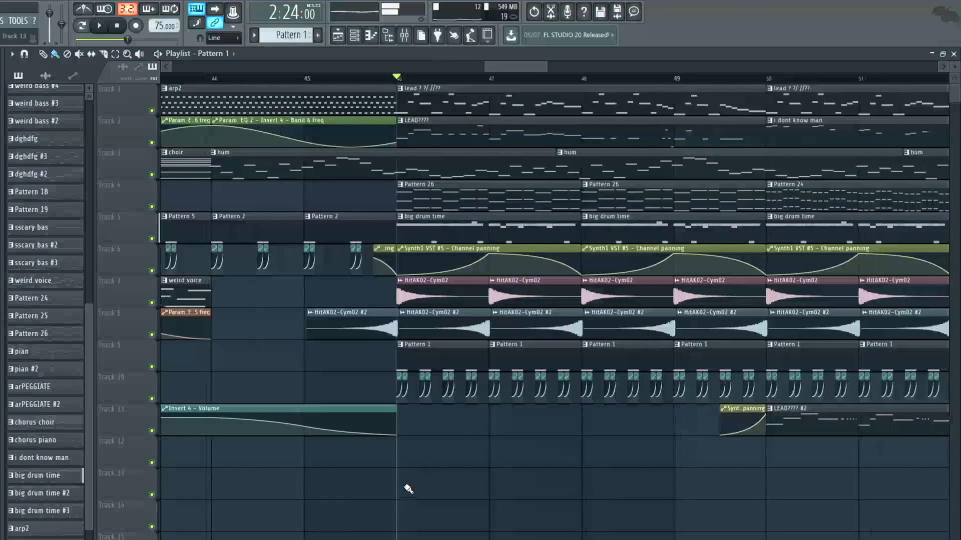
{"action": "scroll", "coordinate": [330, 433], "scroll_direction": "down", "scroll_amount": 3}
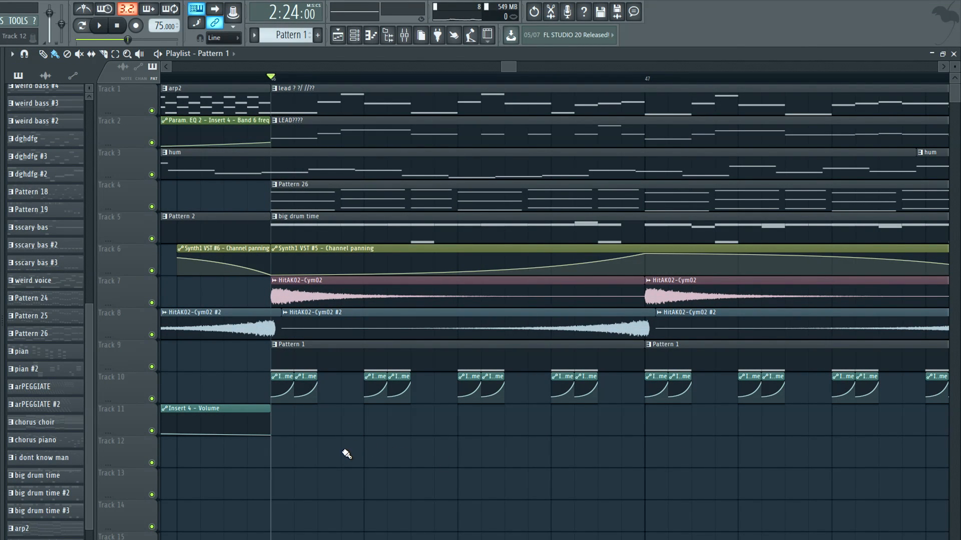
{"action": "key", "text": "space"}
{"action": "scroll", "coordinate": [436, 444], "scroll_direction": "down", "scroll_amount": 2}
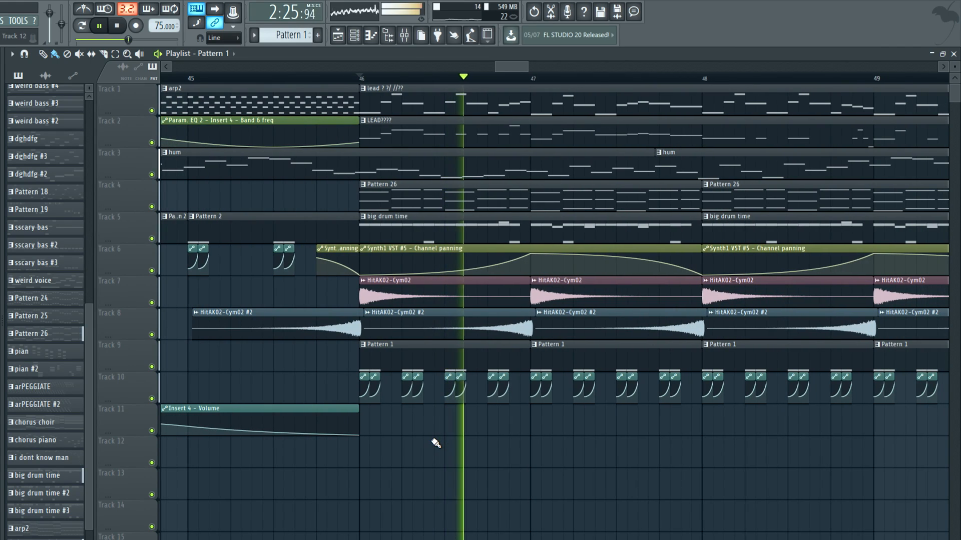
Try removing the Pattern 26 clip at bar 46 on Track 4, undo the removal, and stop playback
{"action": "right_click", "coordinate": [423, 194]}
{"action": "key", "text": "ctrl+z"}
{"action": "key", "text": "space"}
Play the earlier section from about bar 19.5, where the LEAD???? #3 and Pattern 26 clips run together
{"action": "scroll", "coordinate": [452, 435], "scroll_direction": "down", "scroll_amount": 5}
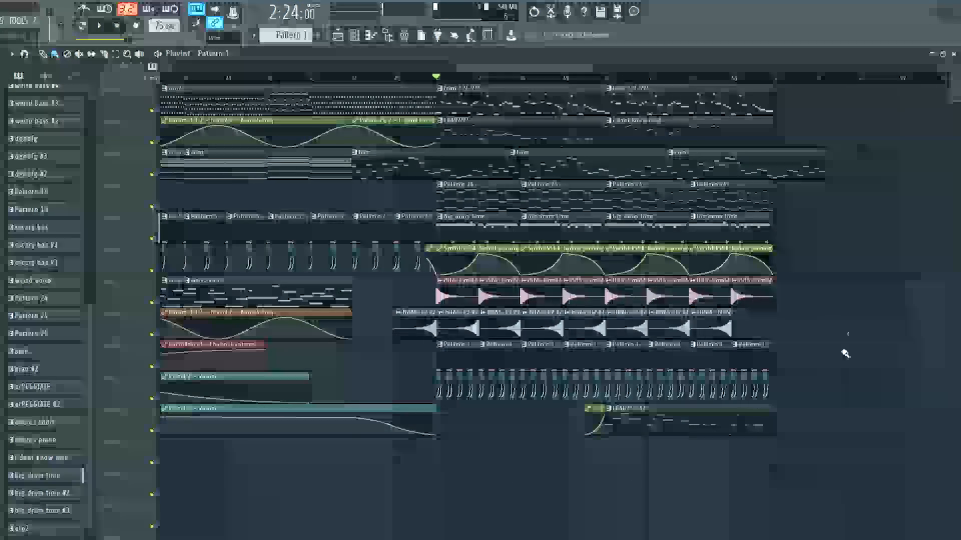
{"action": "scroll", "coordinate": [806, 205], "scroll_direction": "up", "scroll_amount": 5}
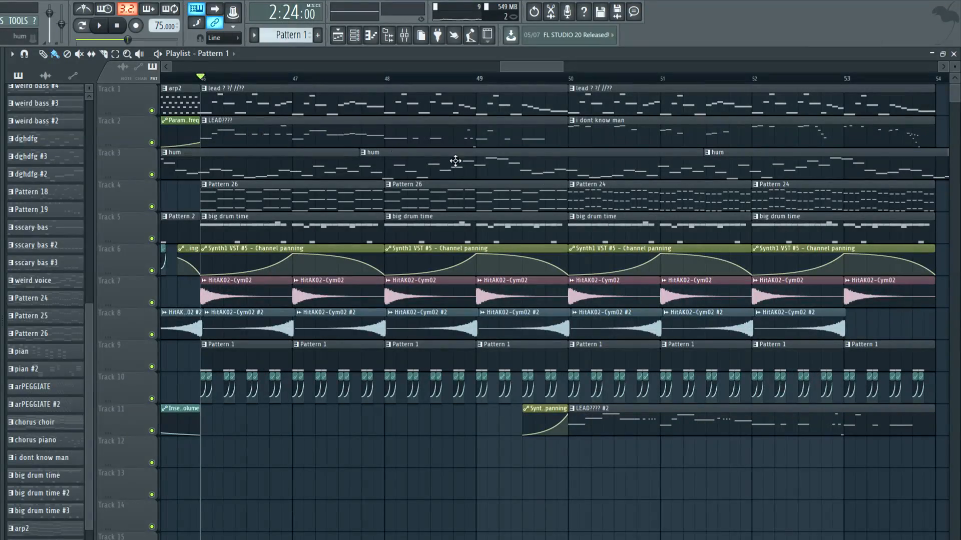
{"action": "mouse_move", "coordinate": [522, 73]}
{"action": "left_mouse_down"}
{"action": "mouse_move", "coordinate": [543, 73]}
{"action": "mouse_move", "coordinate": [518, 69]}
{"action": "left_mouse_up"}
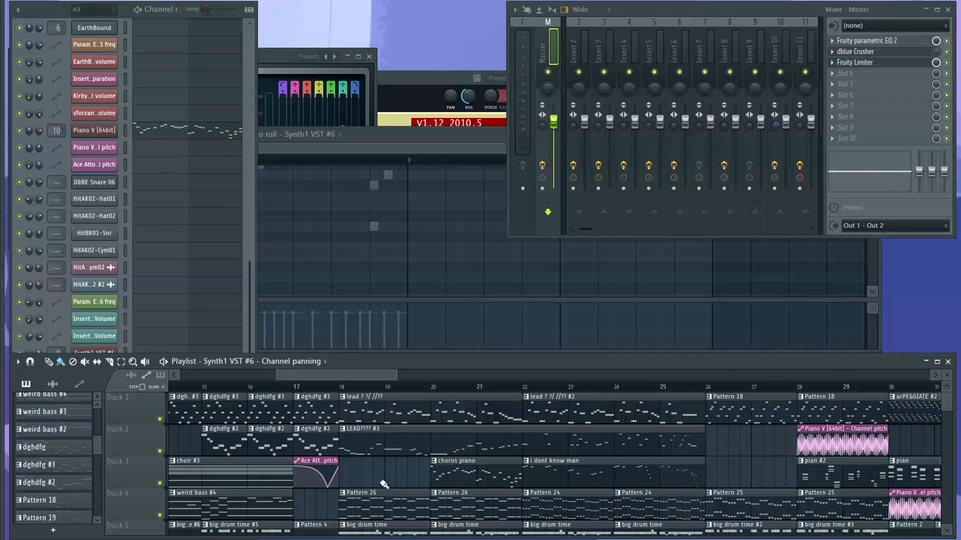
{"action": "scroll", "coordinate": [403, 476], "scroll_direction": "up", "scroll_amount": 3}
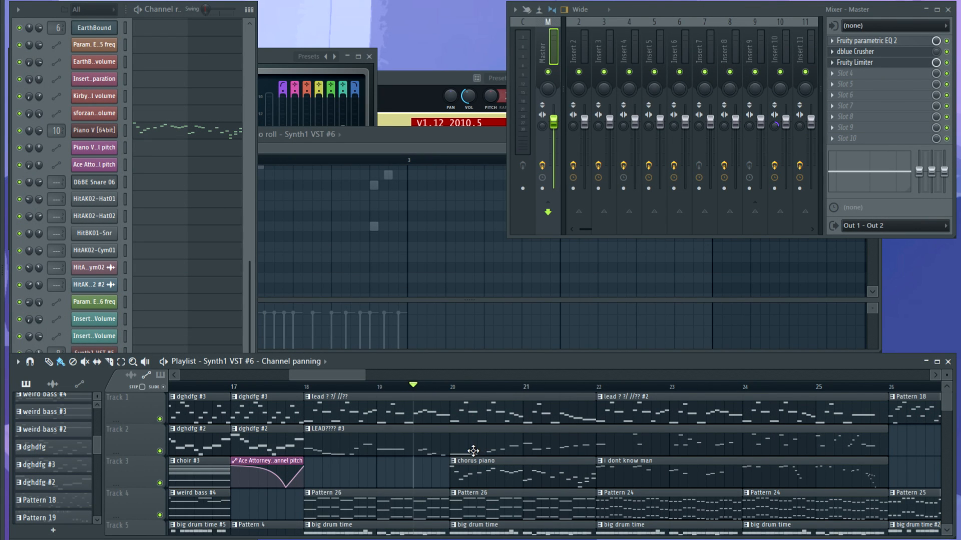
{"action": "key", "text": "space"}
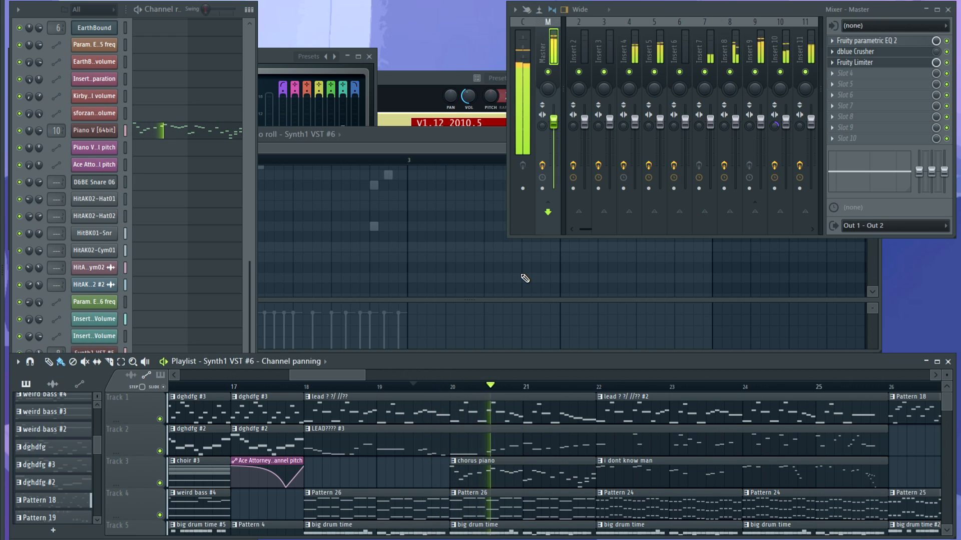
{"action": "key", "text": "space"}
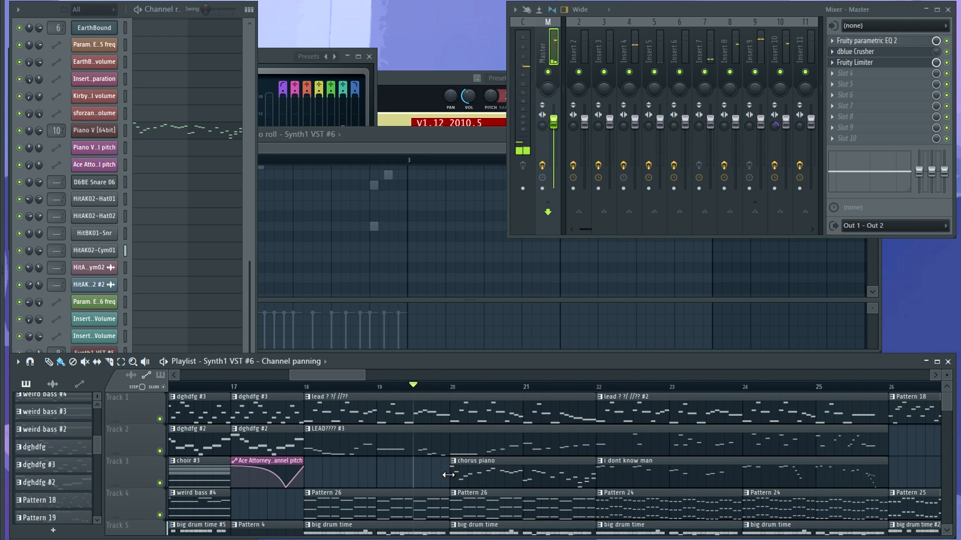
Move the short Synth1 channel panning automation clip on Track 9 from before bar 22 so it straddles bar 20
{"action": "left_click_drag", "start_coordinate": [342, 379], "coordinate": [354, 375]}
{"action": "scroll", "coordinate": [563, 457], "scroll_direction": "down", "scroll_amount": 2}
{"action": "scroll", "coordinate": [321, 467], "scroll_direction": "up", "scroll_amount": 2}
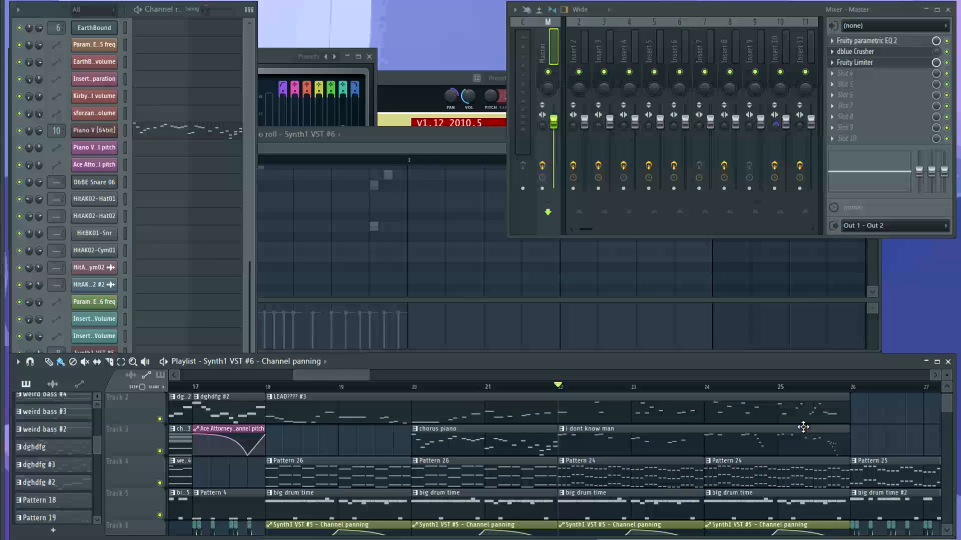
{"action": "scroll", "coordinate": [515, 423], "scroll_direction": "down", "scroll_amount": 6}
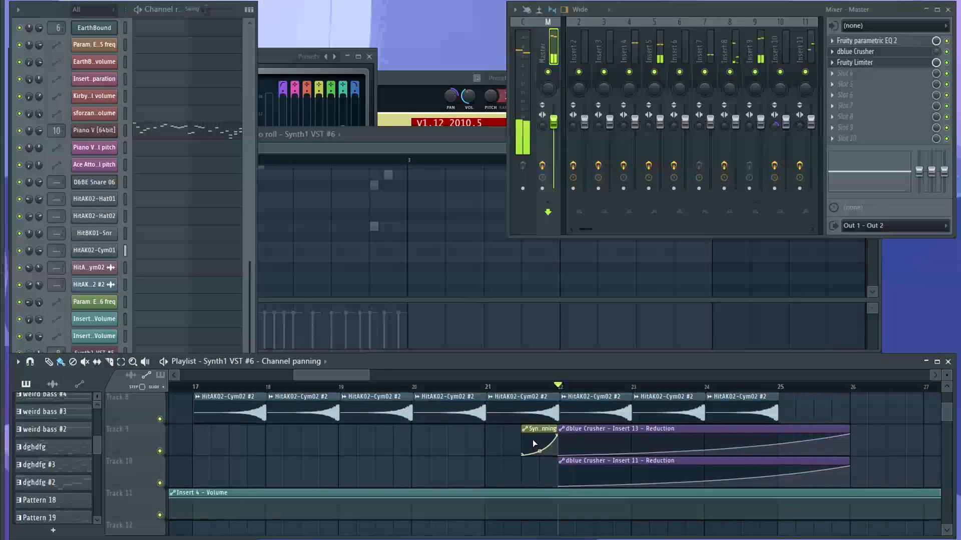
{"action": "left_click_drag", "start_coordinate": [532, 440], "coordinate": [407, 440]}
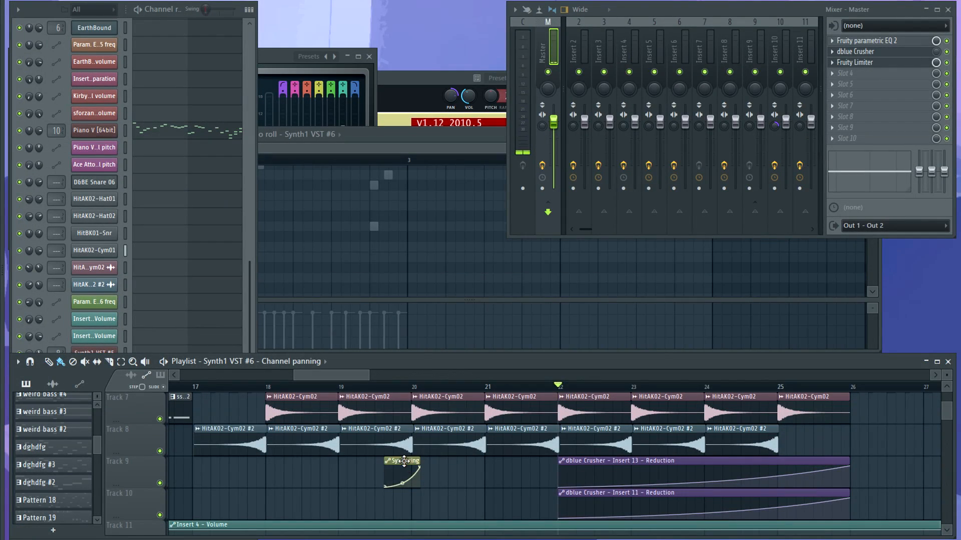
{"action": "left_click_drag", "start_coordinate": [405, 460], "coordinate": [413, 461]}
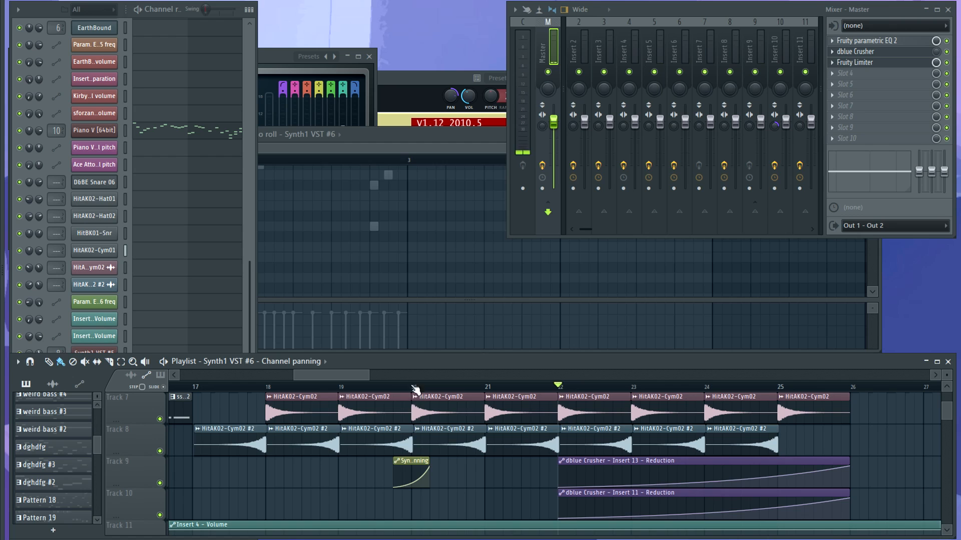
Play the arrangement from just before bar 20 to hear the section with the moved panning clip
{"action": "left_click", "coordinate": [407, 387]}
{"action": "key", "text": "space"}
{"action": "scroll", "coordinate": [444, 436], "scroll_direction": "up", "scroll_amount": 4}
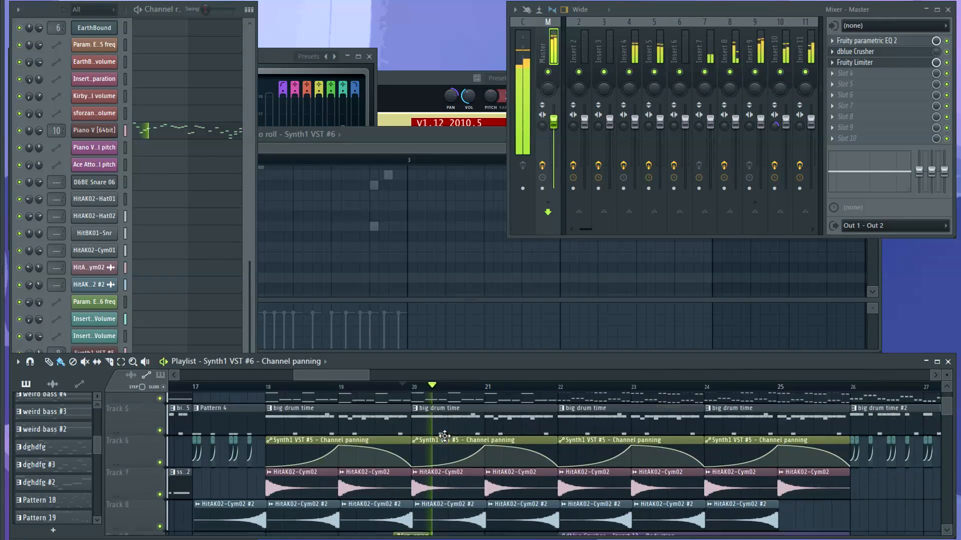
{"action": "scroll", "coordinate": [444, 435], "scroll_direction": "up", "scroll_amount": 2}
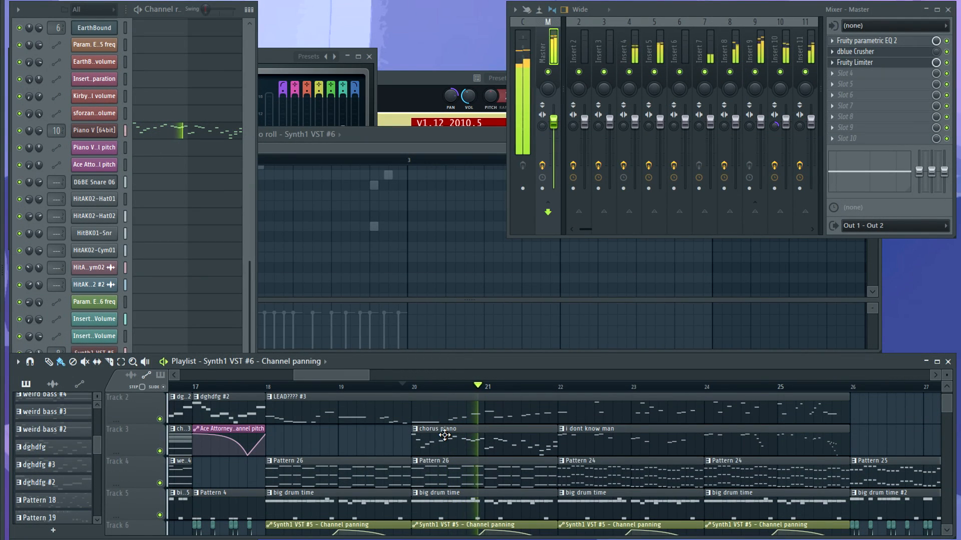
{"action": "key", "text": "space"}
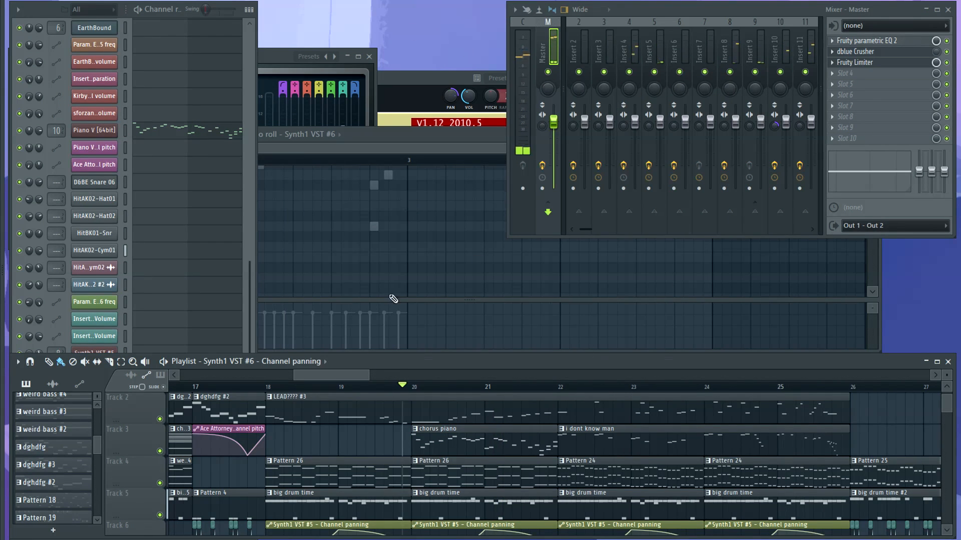
{"action": "scroll", "coordinate": [364, 440], "scroll_direction": "down", "scroll_amount": 3}
Solo Track 1 to hear its lead alone from bar 20, and re-enable all the tracks
{"action": "scroll", "coordinate": [365, 440], "scroll_direction": "up", "scroll_amount": 4}
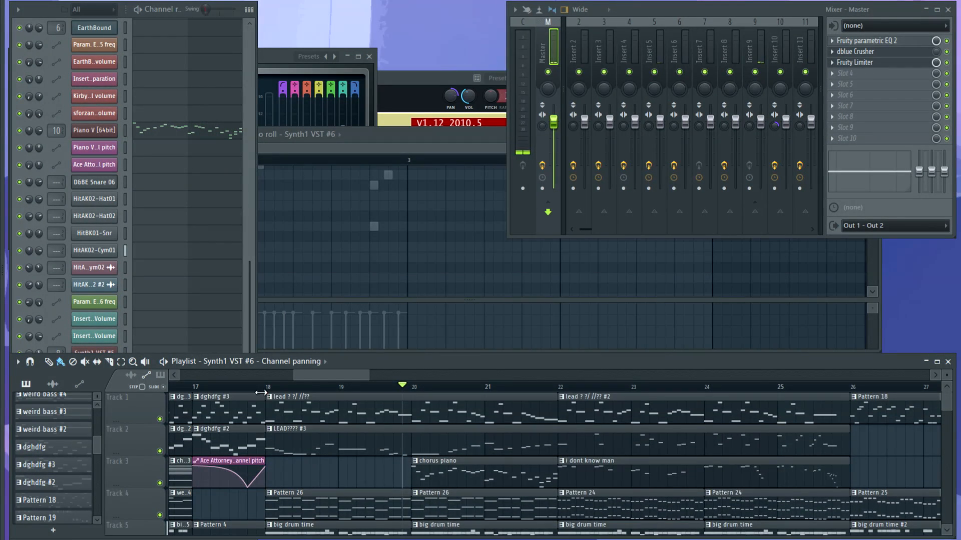
{"action": "right_click", "coordinate": [160, 419]}
{"action": "key", "text": "space"}
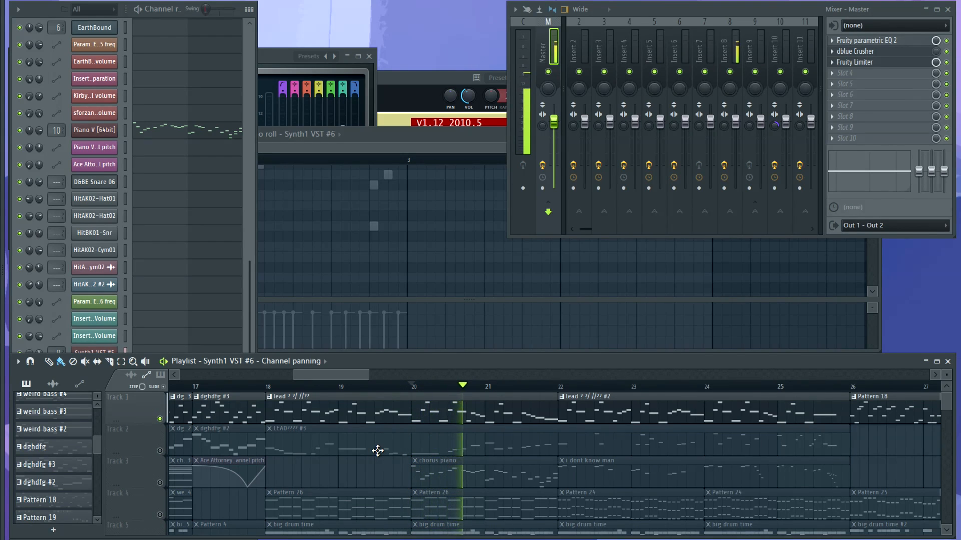
{"action": "left_click", "coordinate": [160, 419]}
{"action": "right_click", "coordinate": [159, 419]}
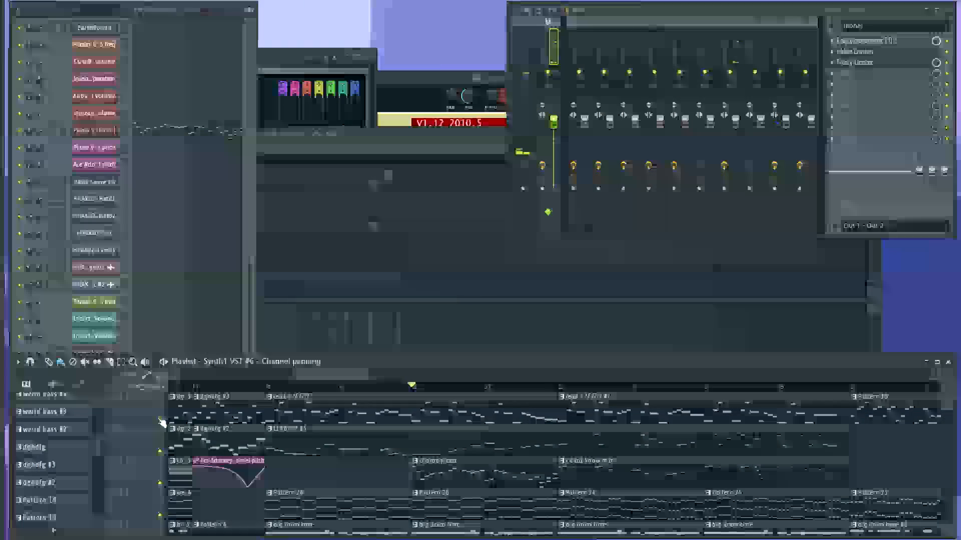
Delete the Synth1 VST #5 channel panning clip between bars 20 and 22 on Track 6
{"action": "scroll", "coordinate": [317, 457], "scroll_direction": "down", "scroll_amount": 2}
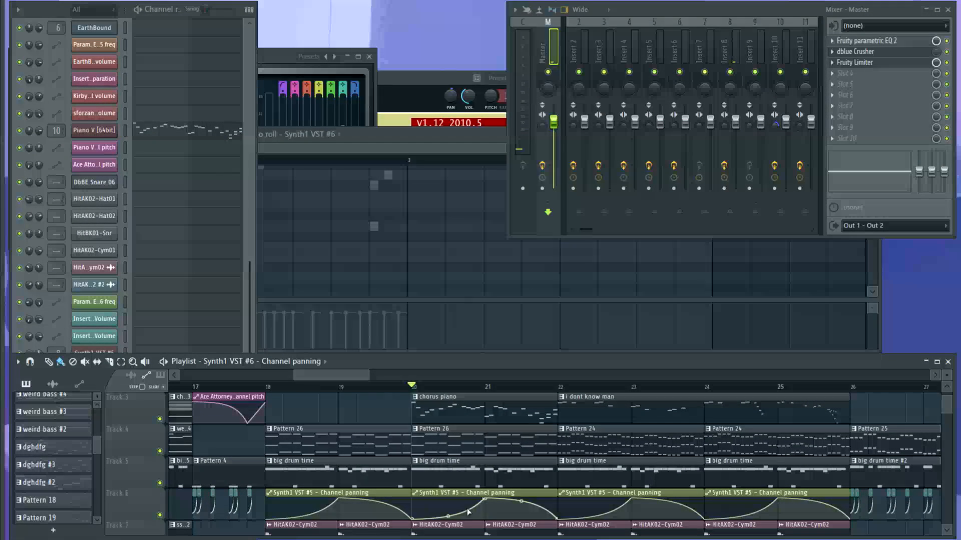
{"action": "scroll", "coordinate": [523, 482], "scroll_direction": "up", "scroll_amount": 2}
{"action": "right_click", "coordinate": [402, 490]}
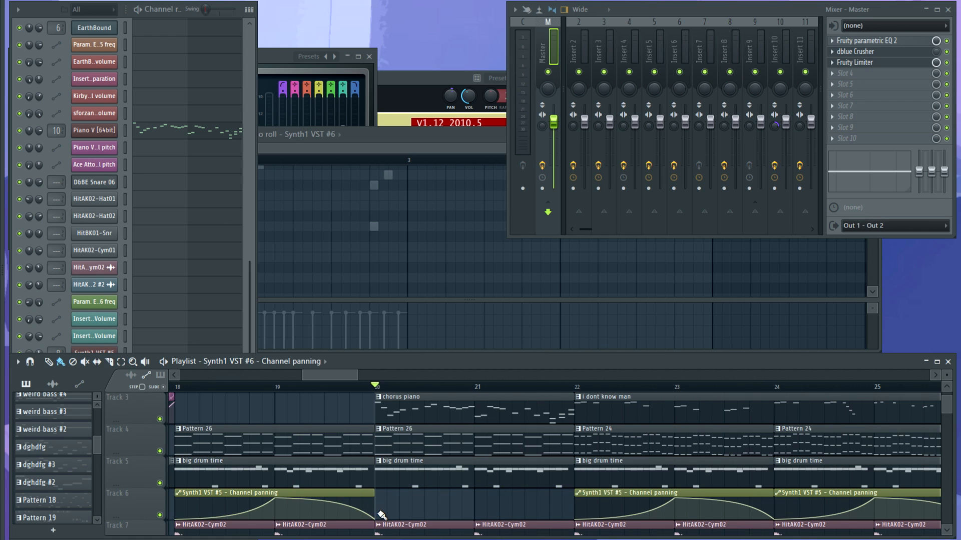
{"action": "scroll", "coordinate": [663, 453], "scroll_direction": "down", "scroll_amount": 4}
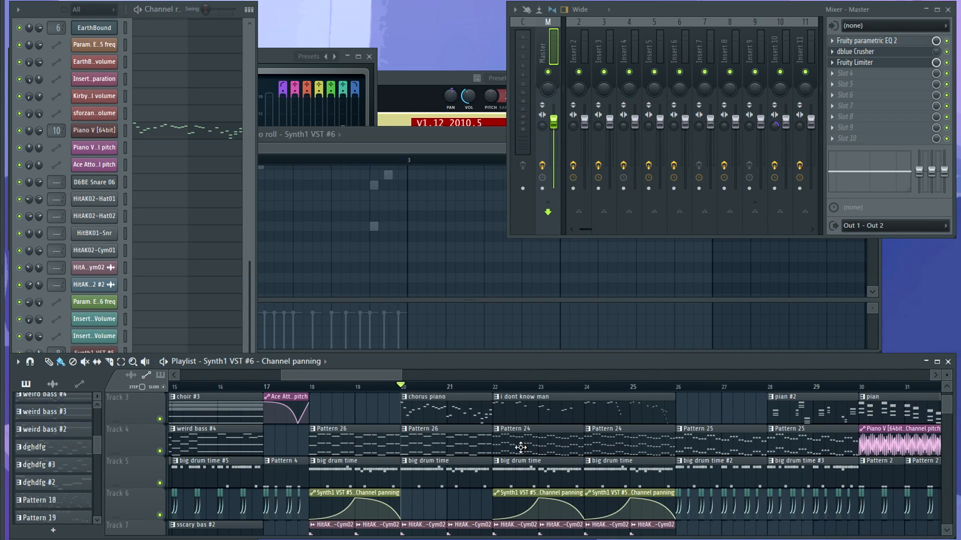
Play the arrangement from bar 20 to hear the passage without its Track 6 panning clip
{"action": "key", "text": "space"}
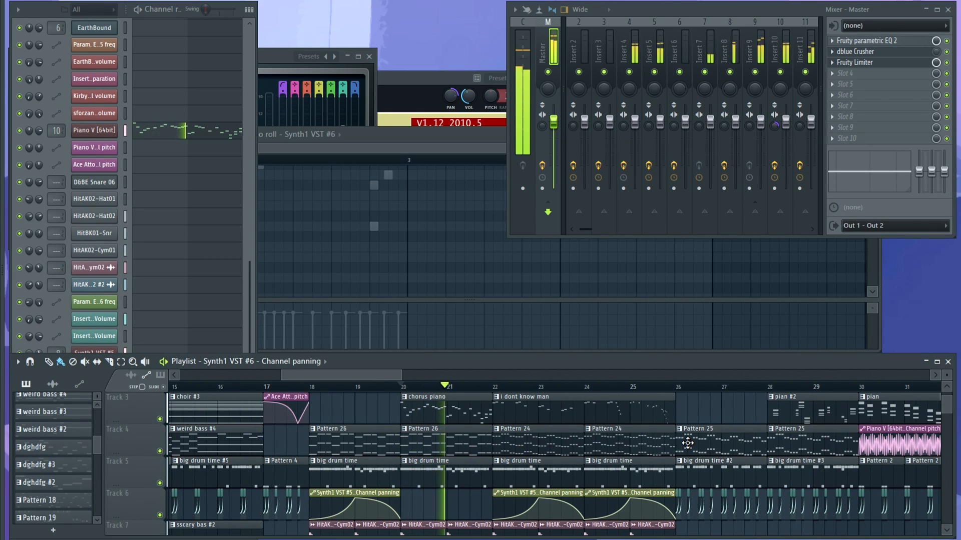
{"action": "key", "text": "space"}
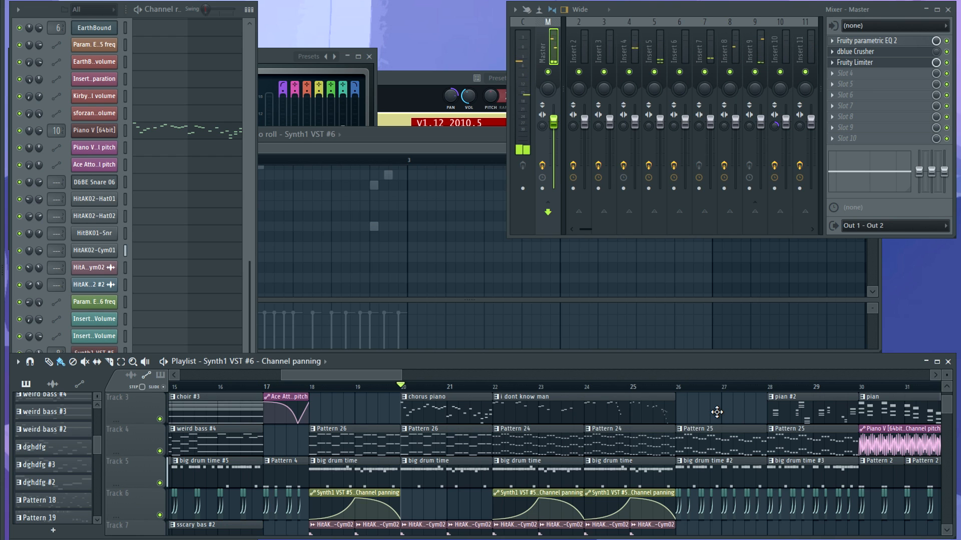
{"action": "scroll", "coordinate": [391, 424], "scroll_direction": "up", "scroll_amount": 2}
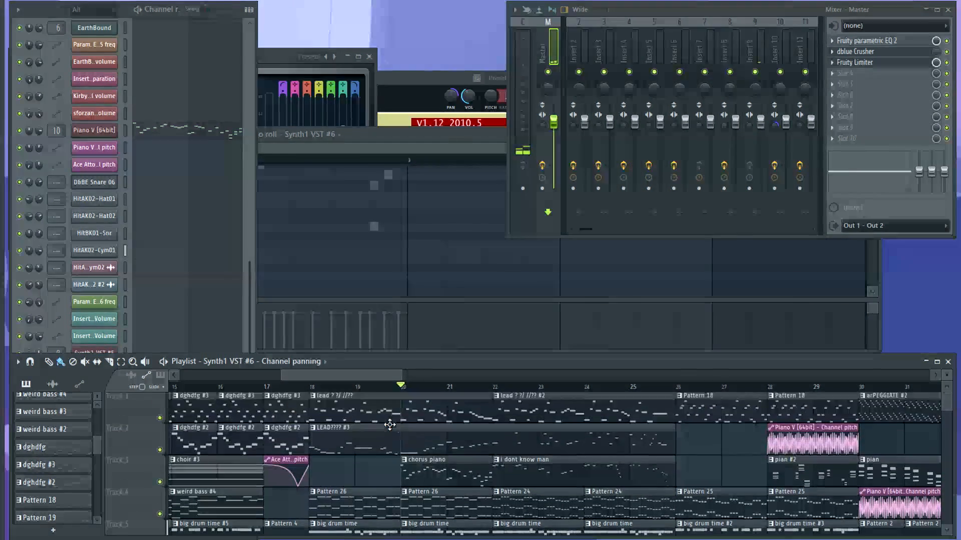
Enlarge the playlist and play from bar 16 to hear the transition into the lead section at bar 18
{"action": "key", "text": "Return"}
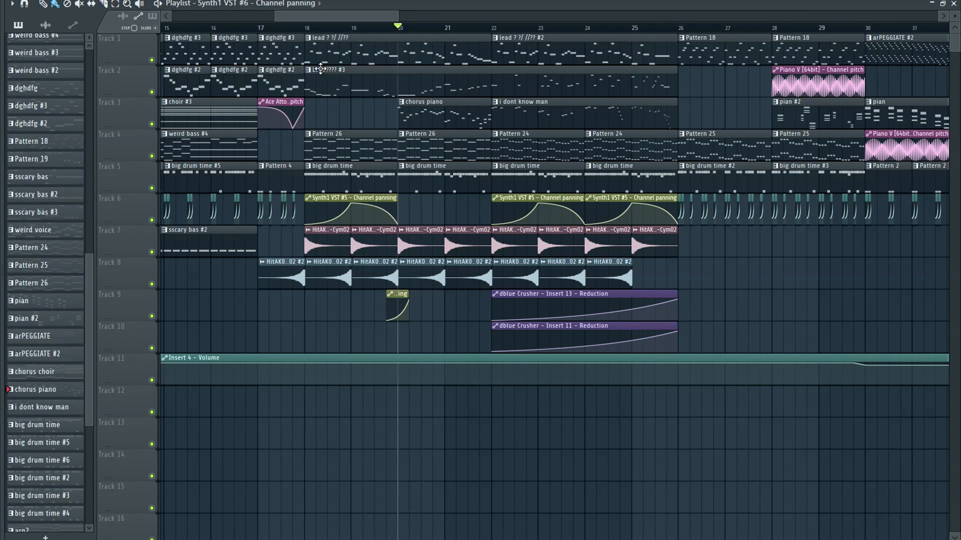
{"action": "scroll", "coordinate": [325, 72], "scroll_direction": "up", "scroll_amount": 3}
{"action": "left_click", "coordinate": [325, 29]}
{"action": "scroll", "coordinate": [292, 15], "scroll_direction": "left", "scroll_amount": 3}
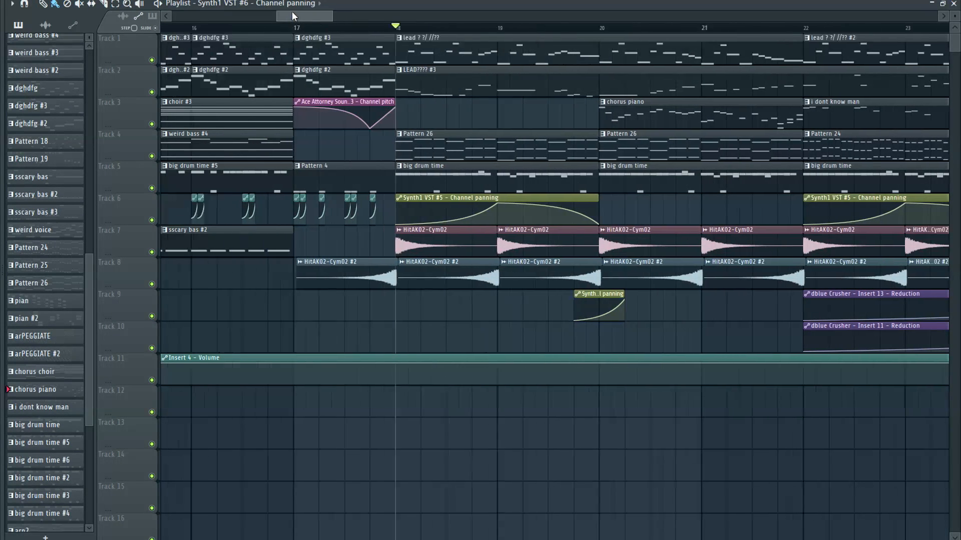
{"action": "left_click", "coordinate": [245, 28]}
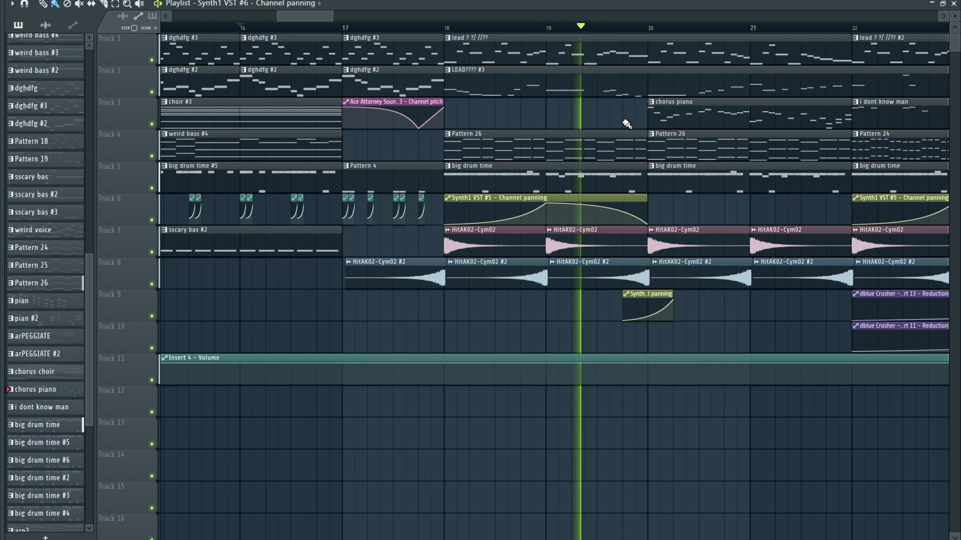
{"action": "key", "text": "space"}
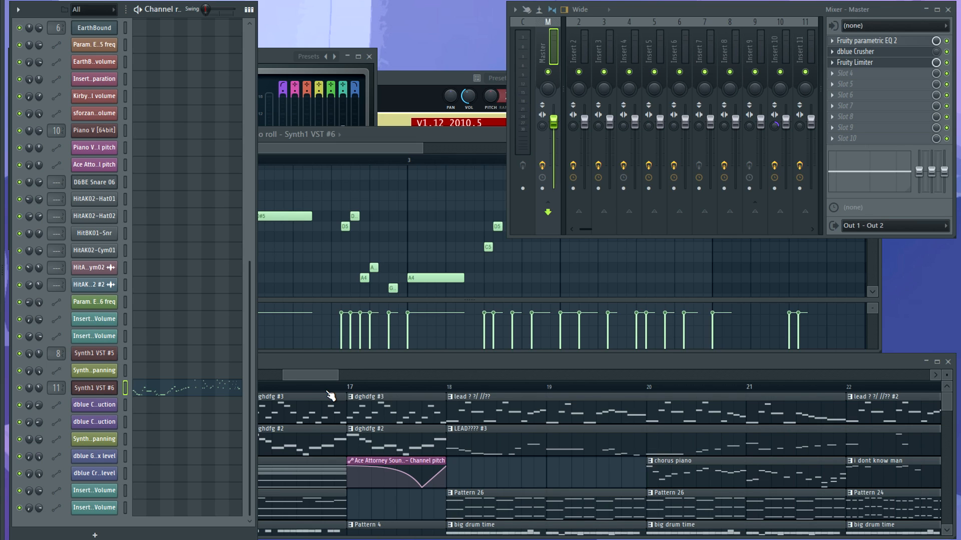
Bring the playlist back in front and replay the dghdfg passage from bar 16
{"action": "left_click", "coordinate": [315, 383]}
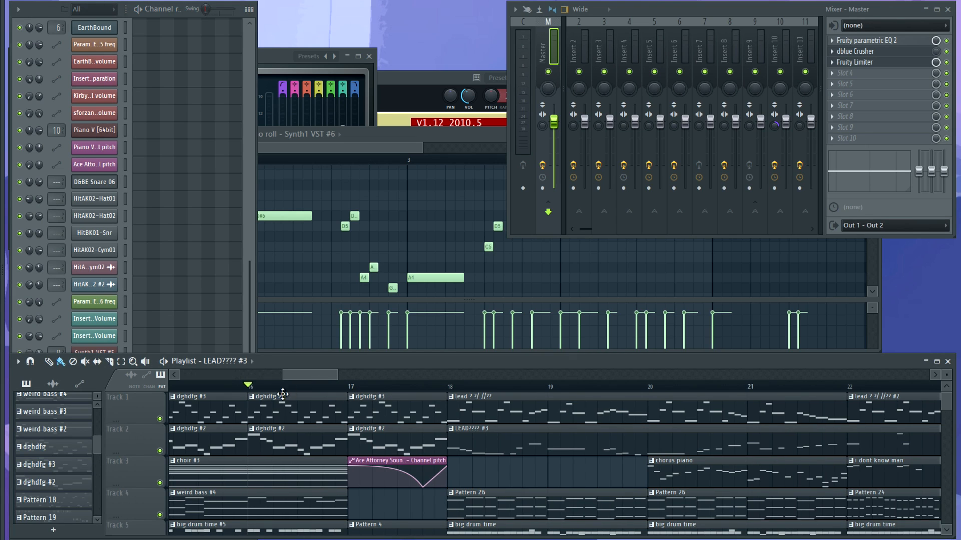
{"action": "key", "text": "space"}
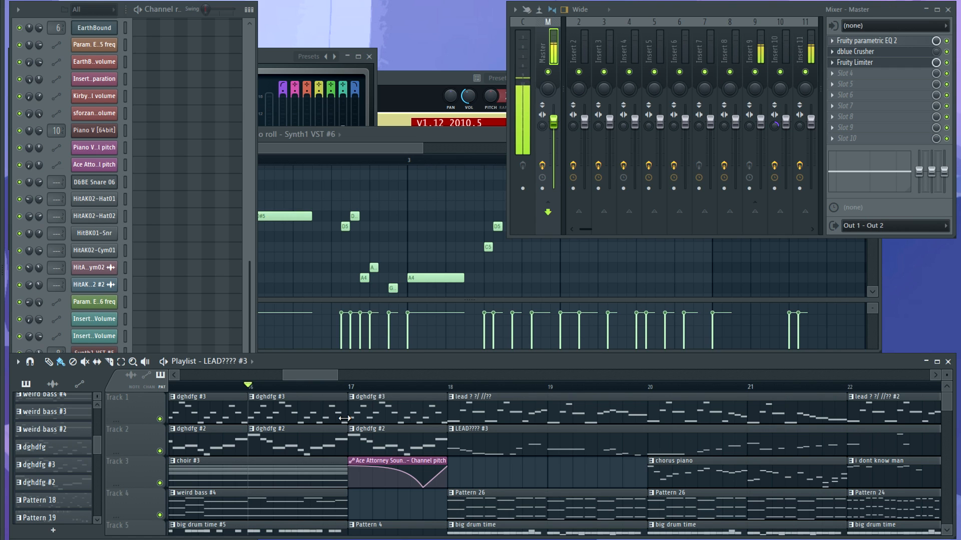
{"action": "key", "text": "space"}
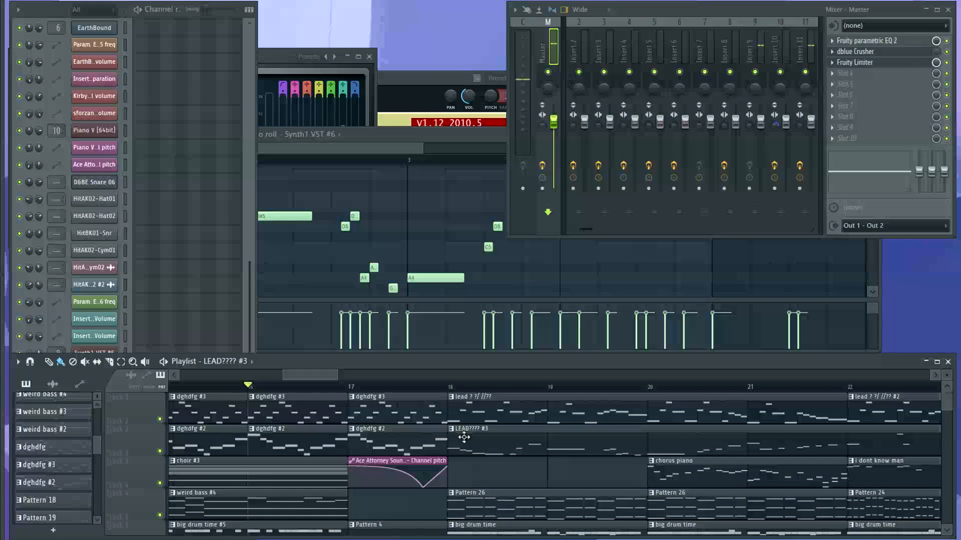
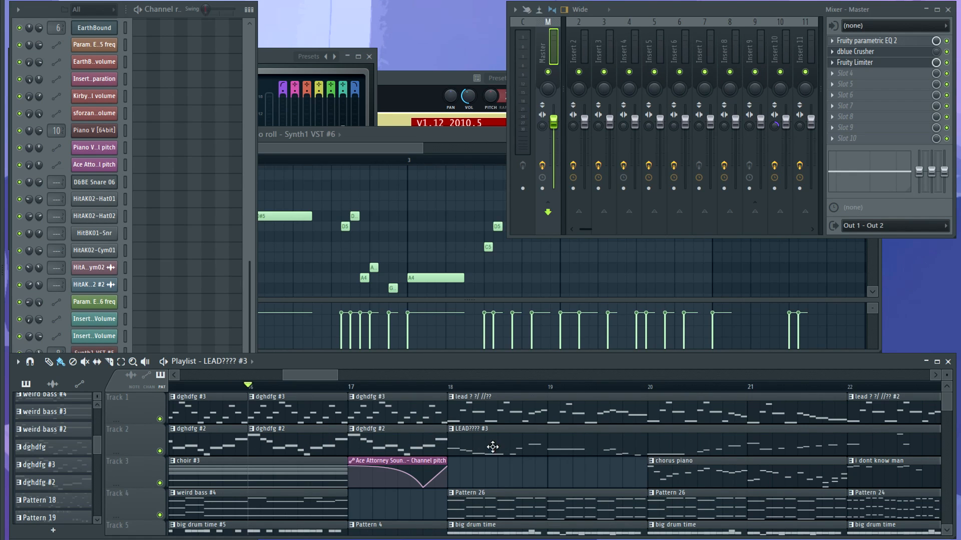
{"action": "scroll", "coordinate": [459, 445], "scroll_direction": "down", "scroll_amount": 1}
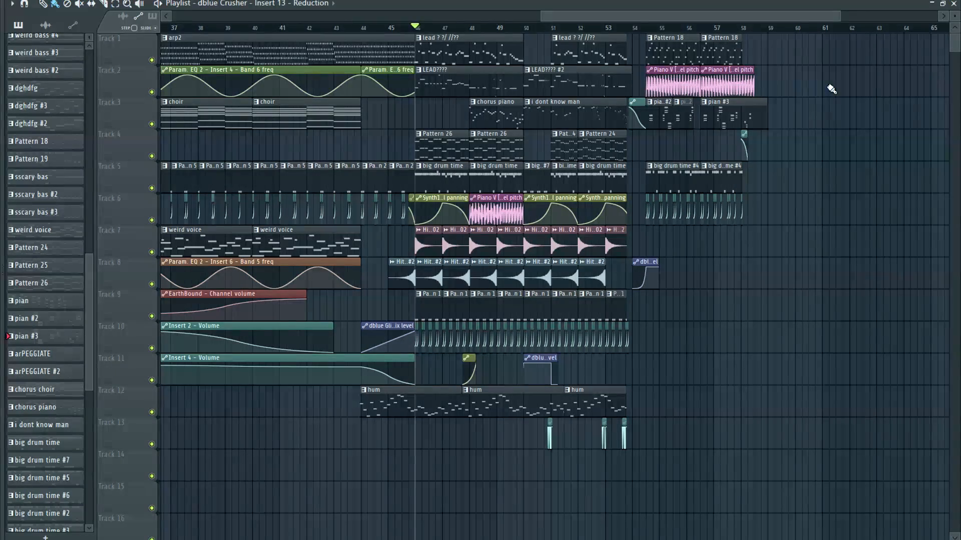
{"action": "scroll", "coordinate": [450, 131], "scroll_direction": "up", "scroll_amount": 2}
{"action": "scroll", "coordinate": [433, 142], "scroll_direction": "down", "scroll_amount": 3}
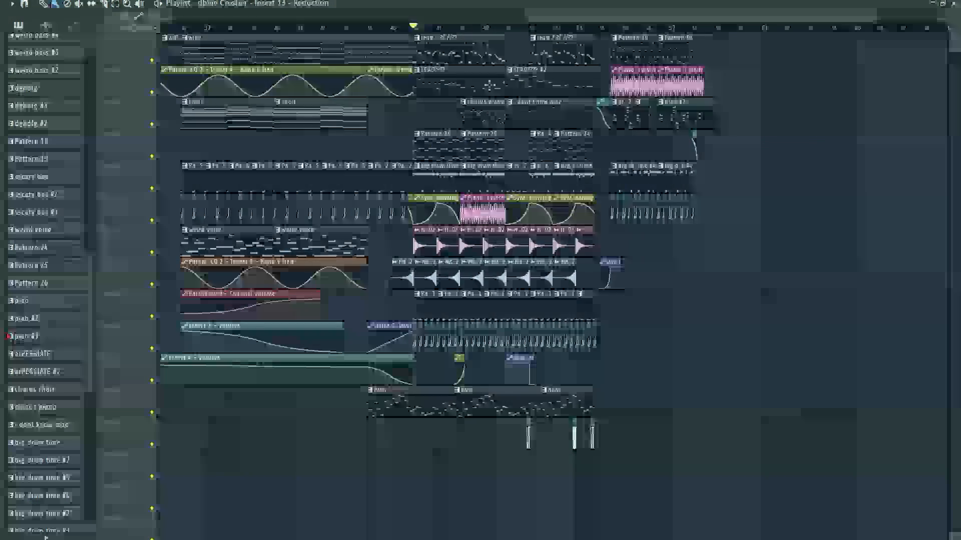
Select the hum pattern on Track 12 and play the arrangement from bar 44
{"action": "scroll", "coordinate": [320, 417], "scroll_direction": "up", "scroll_amount": 3}
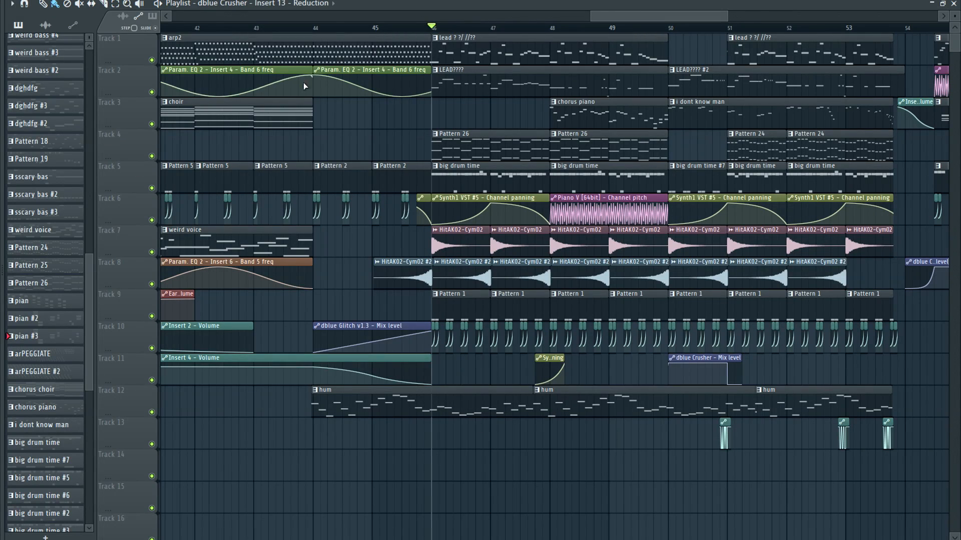
{"action": "left_click", "coordinate": [315, 27]}
{"action": "double_click", "coordinate": [317, 408]}
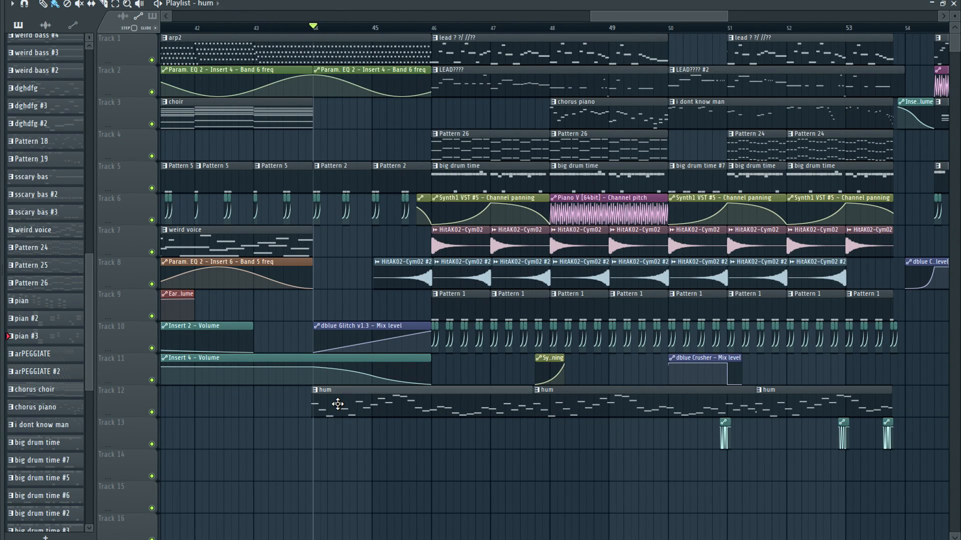
{"action": "key", "text": "space"}
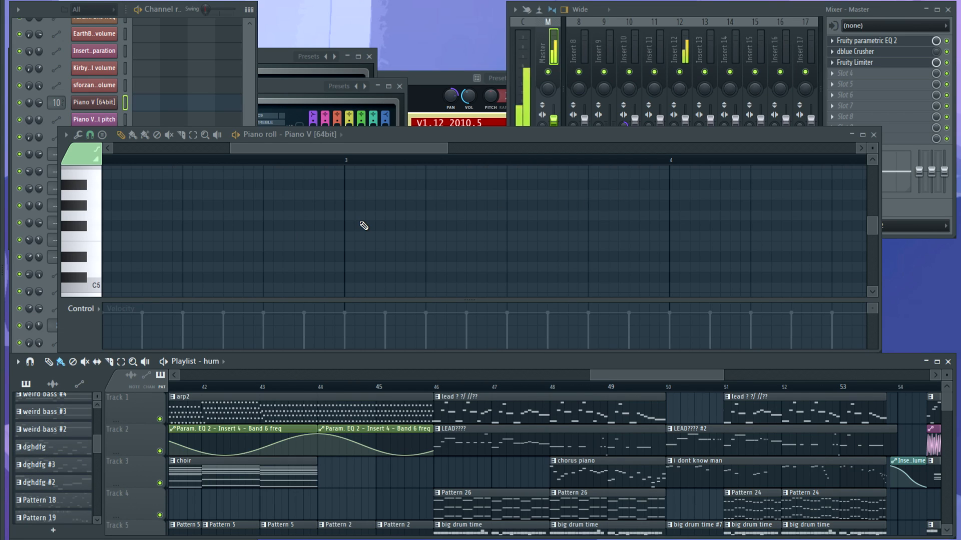
{"action": "left_click_drag", "start_coordinate": [417, 149], "coordinate": [376, 148]}
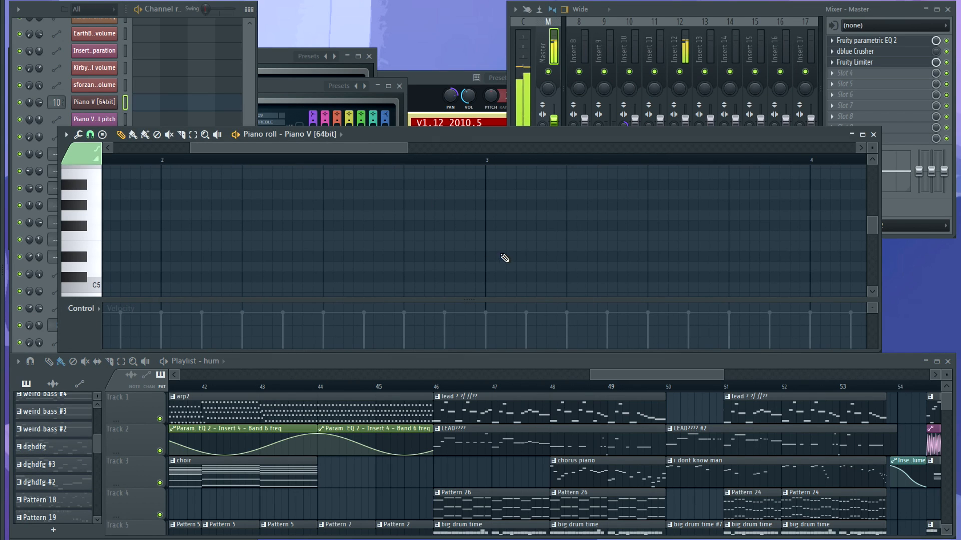
Open dblue Glitch v1.3 on mixer Insert 12 and replay from bar 44 to hear its mix level automation
{"action": "left_click", "coordinate": [676, 57]}
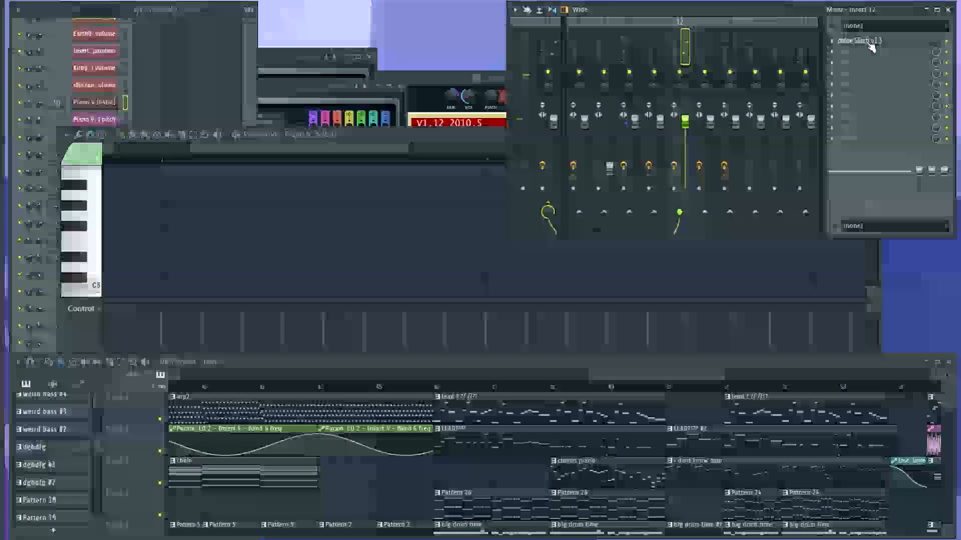
{"action": "left_click", "coordinate": [871, 43]}
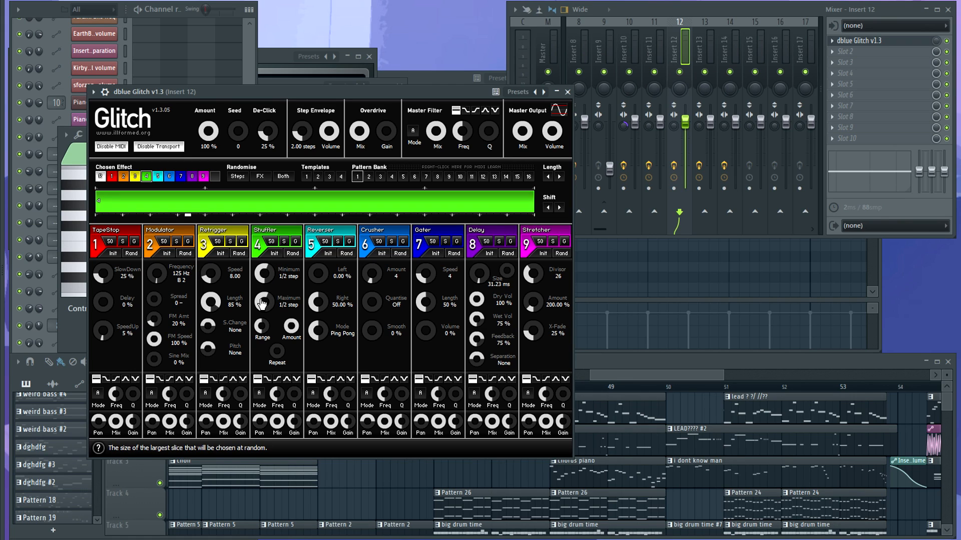
{"action": "left_click", "coordinate": [938, 43]}
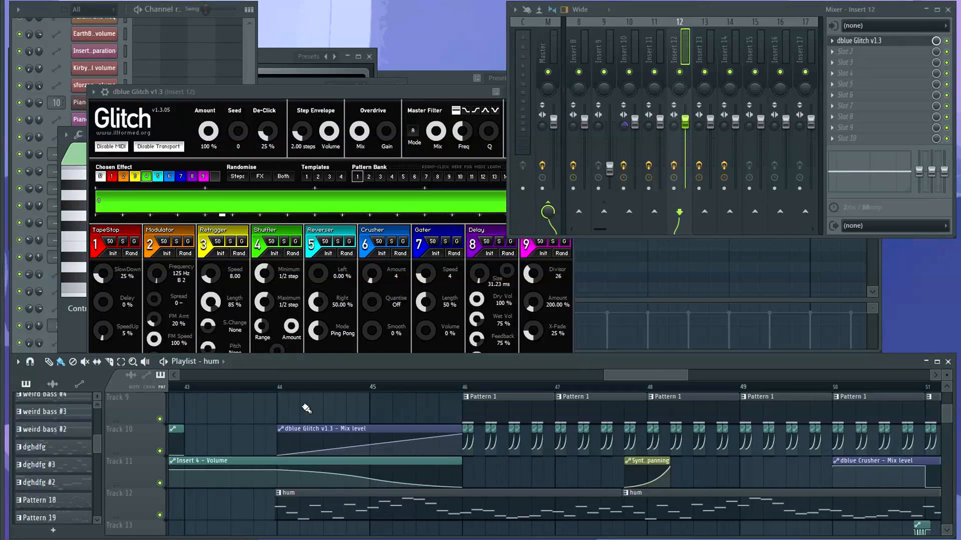
{"action": "key", "text": "space"}
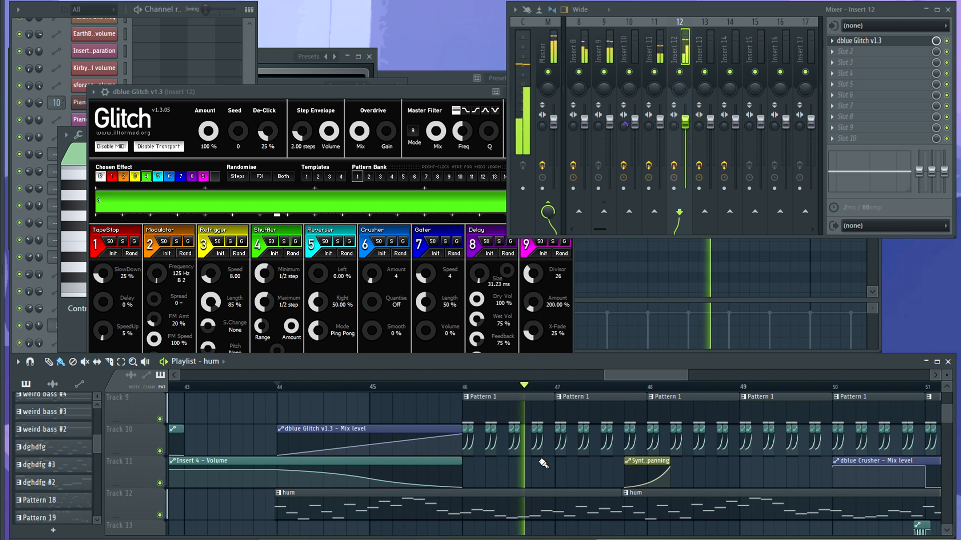
{"action": "key", "text": "space"}
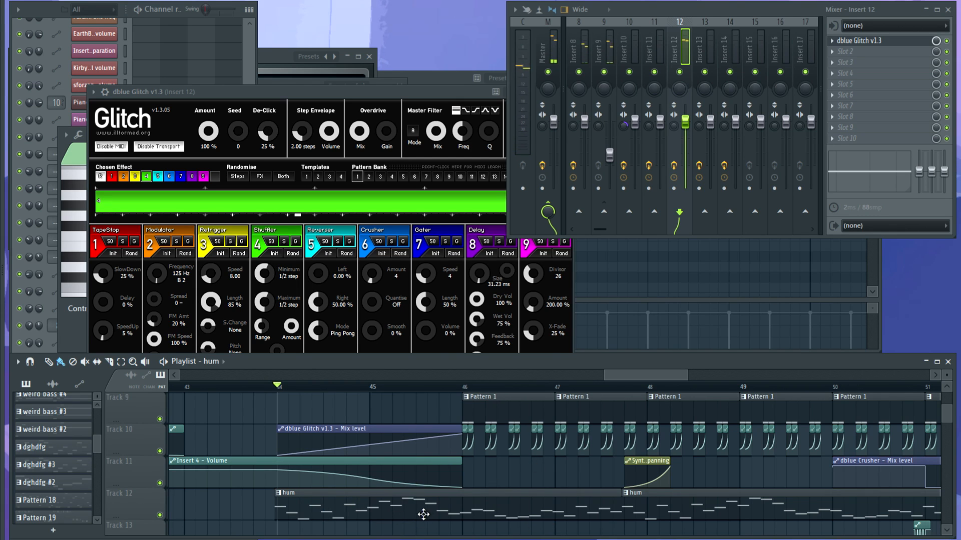
Remove the middle hum clip on Track 12 and place it back between the other two hum clips
{"action": "scroll", "coordinate": [450, 509], "scroll_direction": "down", "scroll_amount": 3}
{"action": "scroll", "coordinate": [502, 515], "scroll_direction": "up", "scroll_amount": 3}
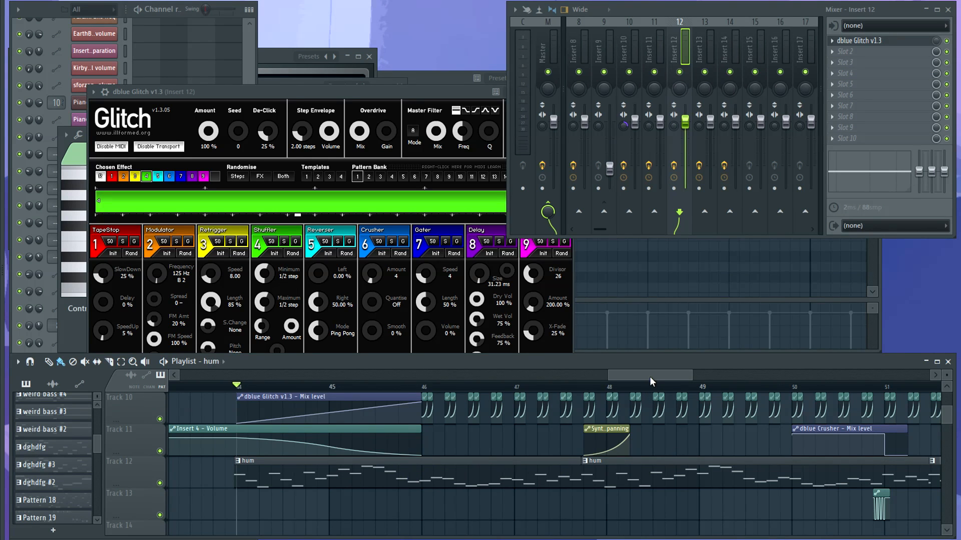
{"action": "scroll", "coordinate": [660, 384], "scroll_direction": "down", "scroll_amount": 3}
{"action": "scroll", "coordinate": [723, 483], "scroll_direction": "up", "scroll_amount": 3}
{"action": "scroll", "coordinate": [486, 497], "scroll_direction": "down", "scroll_amount": 3}
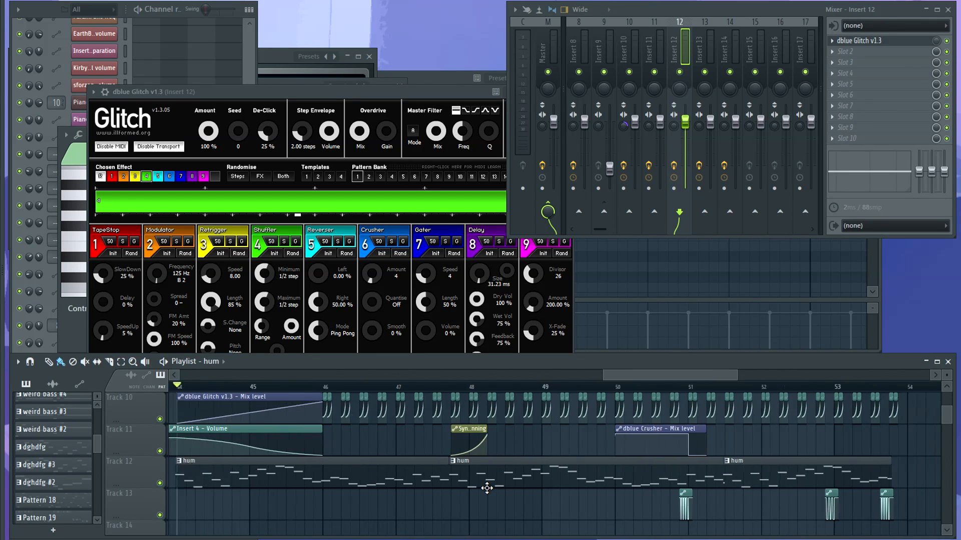
{"action": "left_click_drag", "start_coordinate": [490, 488], "coordinate": [475, 489]}
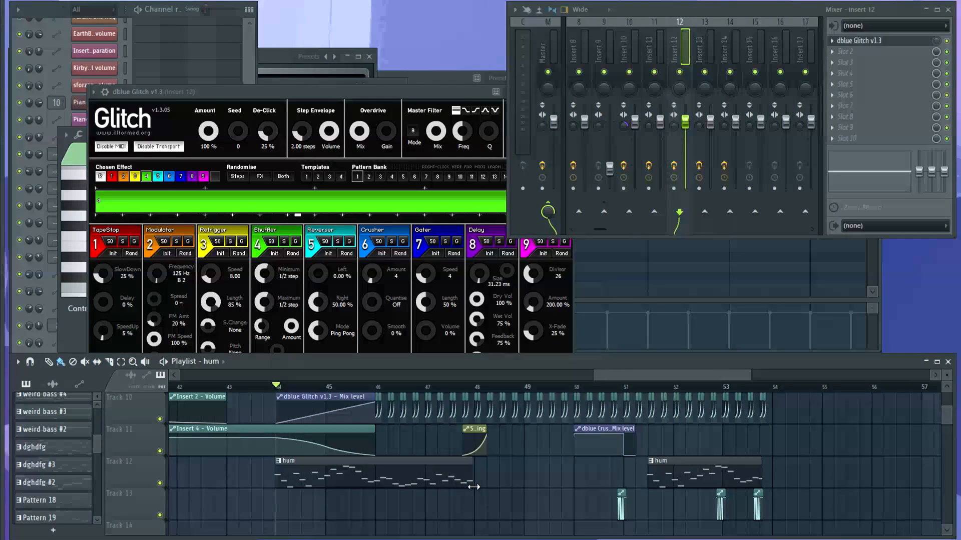
{"action": "scroll", "coordinate": [474, 491], "scroll_direction": "up", "scroll_amount": 2}
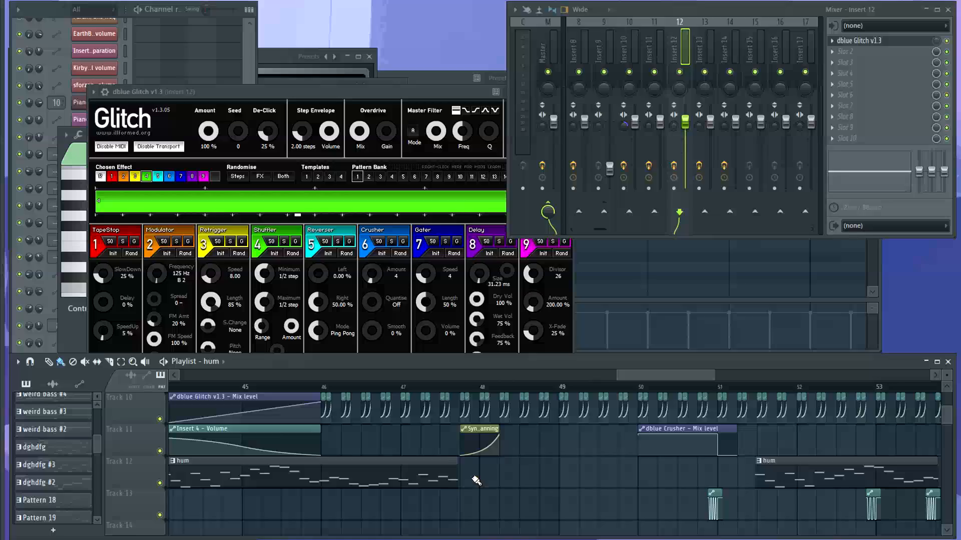
{"action": "left_click_drag", "start_coordinate": [475, 480], "coordinate": [756, 479]}
Enlarge the playlist, solo Tracks 2, 3, 9 and 10, and play the lead section from bar 50
{"action": "scroll", "coordinate": [825, 465], "scroll_direction": "up", "scroll_amount": 2}
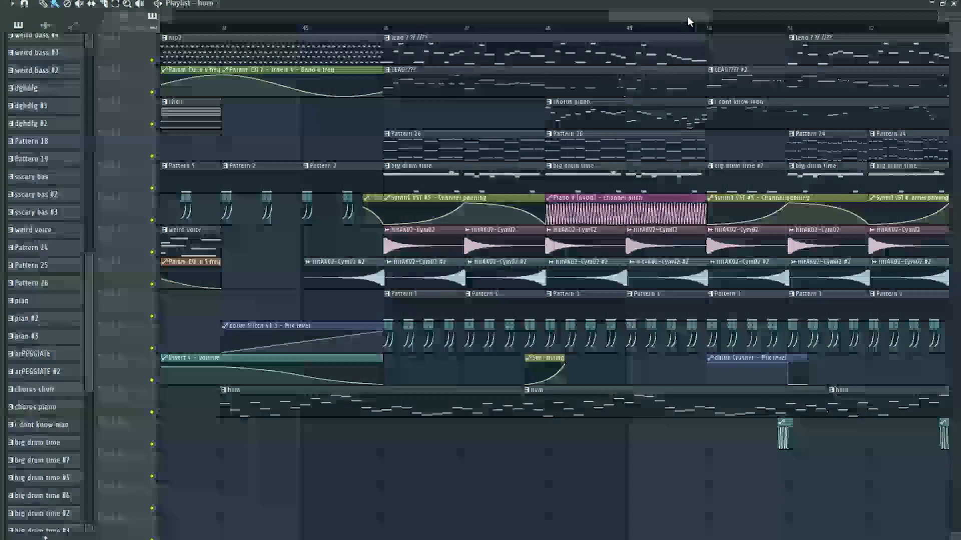
{"action": "scroll", "coordinate": [672, 20], "scroll_direction": "up", "scroll_amount": 3}
{"action": "left_click_drag", "start_coordinate": [588, 35], "coordinate": [214, 17]}
{"action": "left_click_drag", "start_coordinate": [300, 16], "coordinate": [700, 16]}
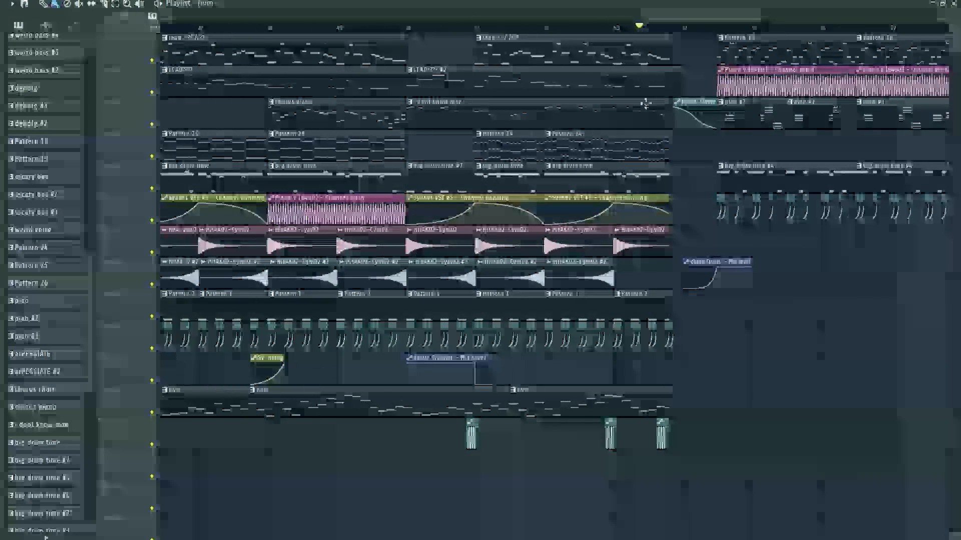
{"action": "scroll", "coordinate": [635, 107], "scroll_direction": "down", "scroll_amount": 6}
{"action": "right_click", "coordinate": [152, 316]}
{"action": "scroll", "coordinate": [648, 125], "scroll_direction": "up", "scroll_amount": 2}
{"action": "left_click", "coordinate": [691, 28]}
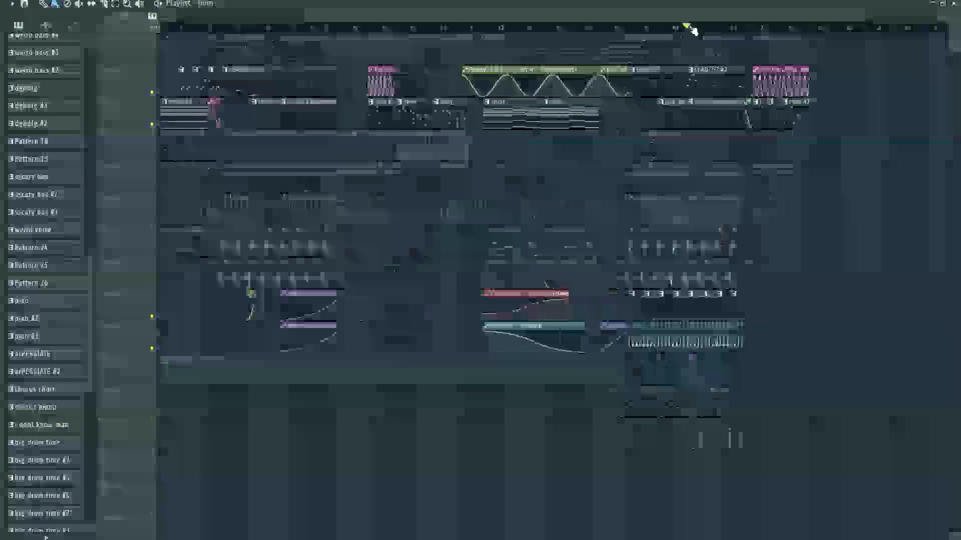
{"action": "scroll", "coordinate": [832, 77], "scroll_direction": "up", "scroll_amount": 2}
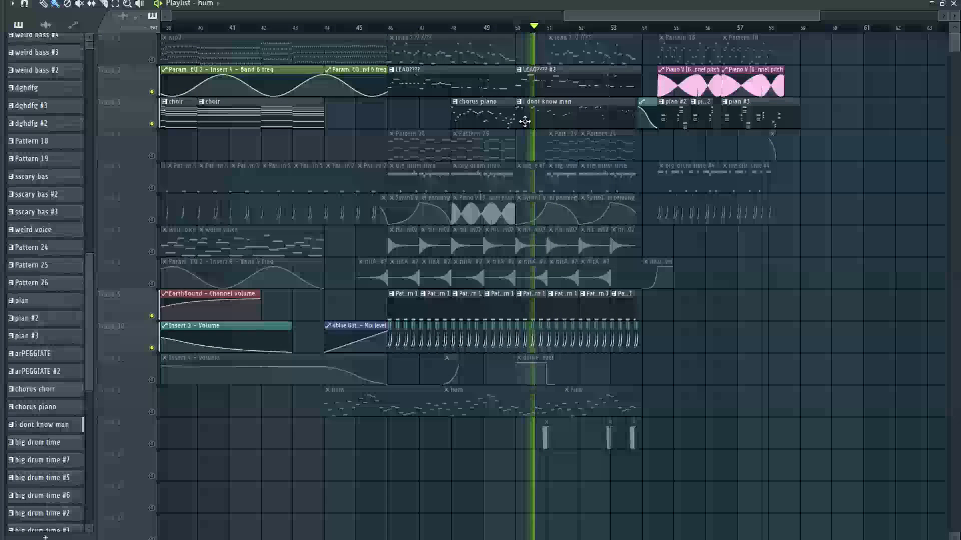
{"action": "scroll", "coordinate": [524, 122], "scroll_direction": "up", "scroll_amount": 2}
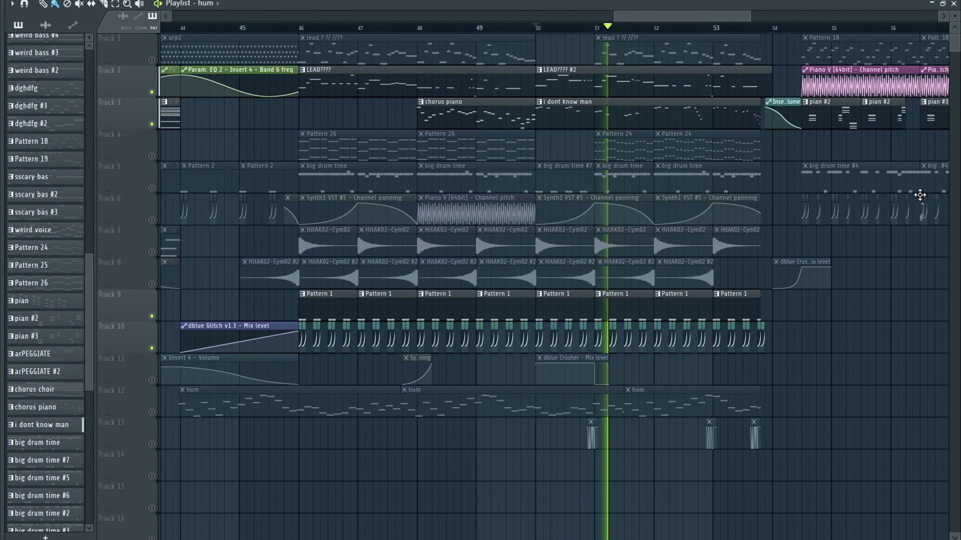
{"action": "key", "text": "space"}
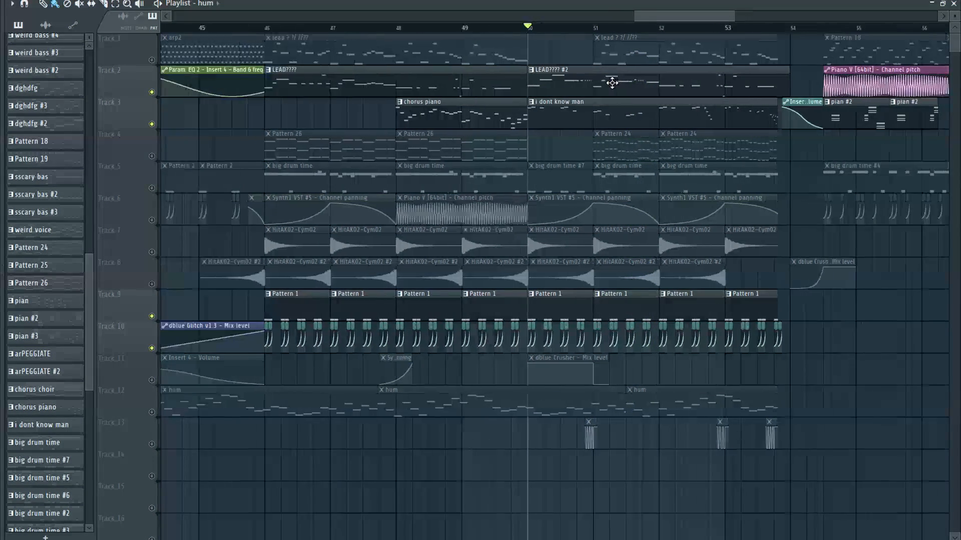
Play the soloed tracks from the middle of bar 52 to hear the end of the i dont know man pattern
{"action": "scroll", "coordinate": [610, 80], "scroll_direction": "up", "scroll_amount": 2}
{"action": "scroll", "coordinate": [679, 20], "scroll_direction": "left", "scroll_amount": 2}
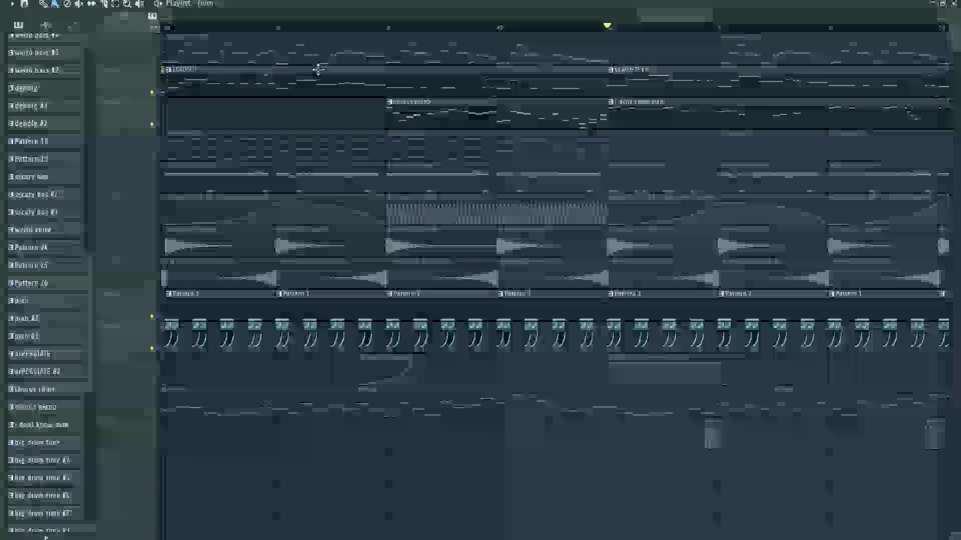
{"action": "mouse_move", "coordinate": [671, 17]}
{"action": "left_mouse_down"}
{"action": "mouse_move", "coordinate": [360, 15]}
{"action": "mouse_move", "coordinate": [712, 20]}
{"action": "mouse_move", "coordinate": [662, 21]}
{"action": "mouse_move", "coordinate": [681, 21]}
{"action": "left_mouse_up"}
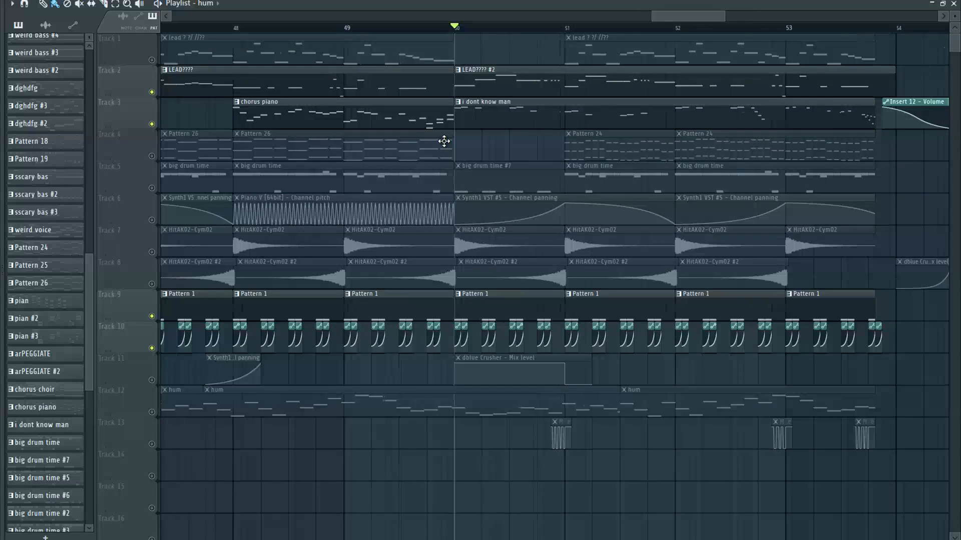
{"action": "scroll", "coordinate": [460, 83], "scroll_direction": "down", "scroll_amount": 2}
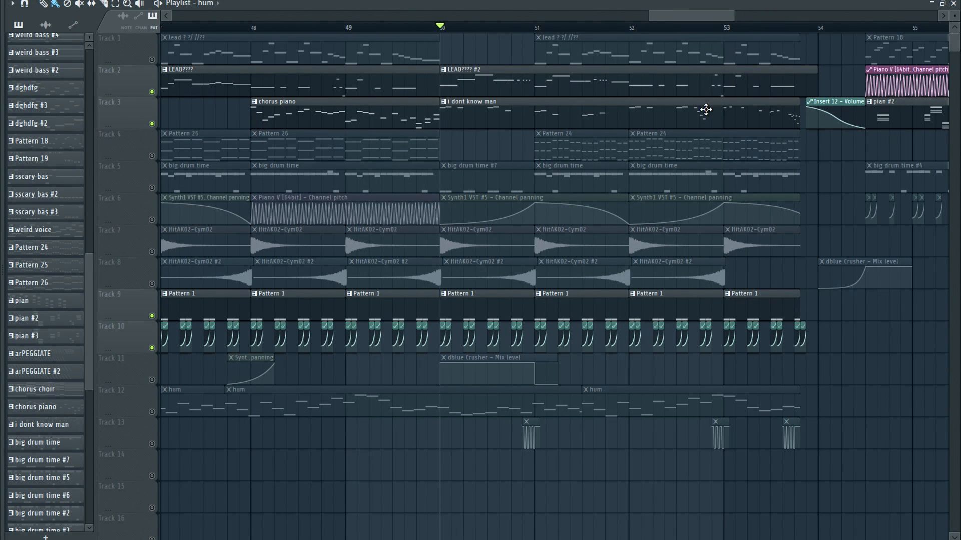
{"action": "scroll", "coordinate": [696, 103], "scroll_direction": "up", "scroll_amount": 2}
{"action": "left_click", "coordinate": [672, 27]}
{"action": "key", "text": "space"}
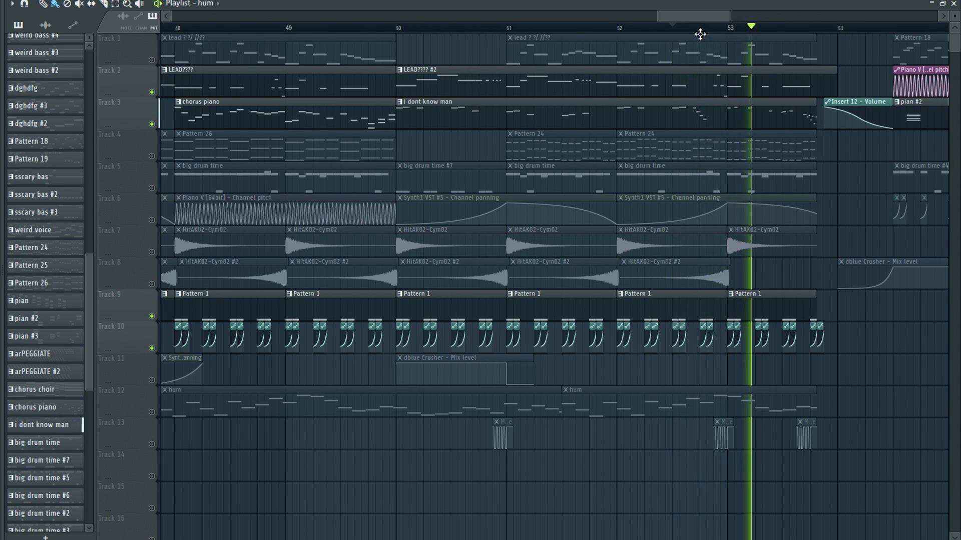
{"action": "key", "text": "space"}
Unsolo the tracks and play the same passage from the middle of bar 52 with the full arrangement
{"action": "scroll", "coordinate": [445, 156], "scroll_direction": "down", "scroll_amount": 2}
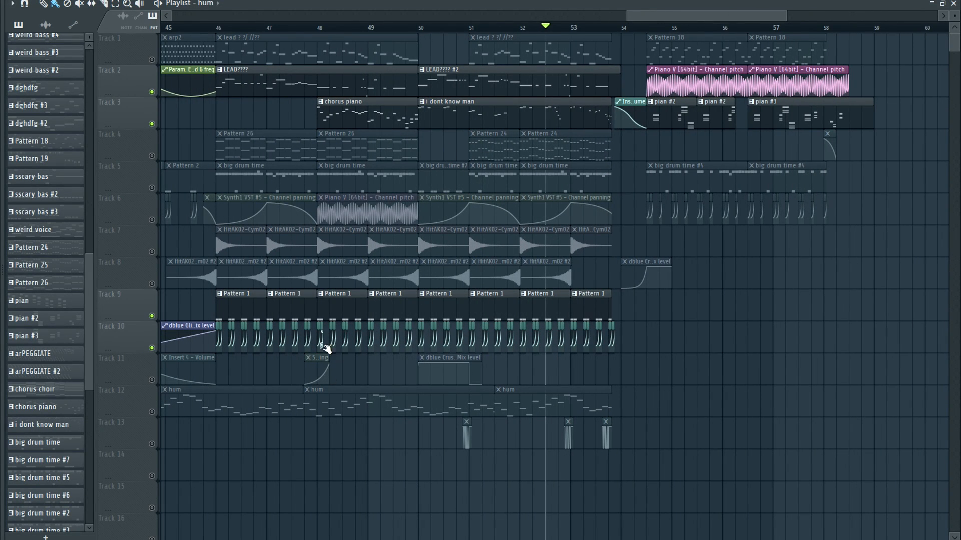
{"action": "right_click", "coordinate": [152, 92]}
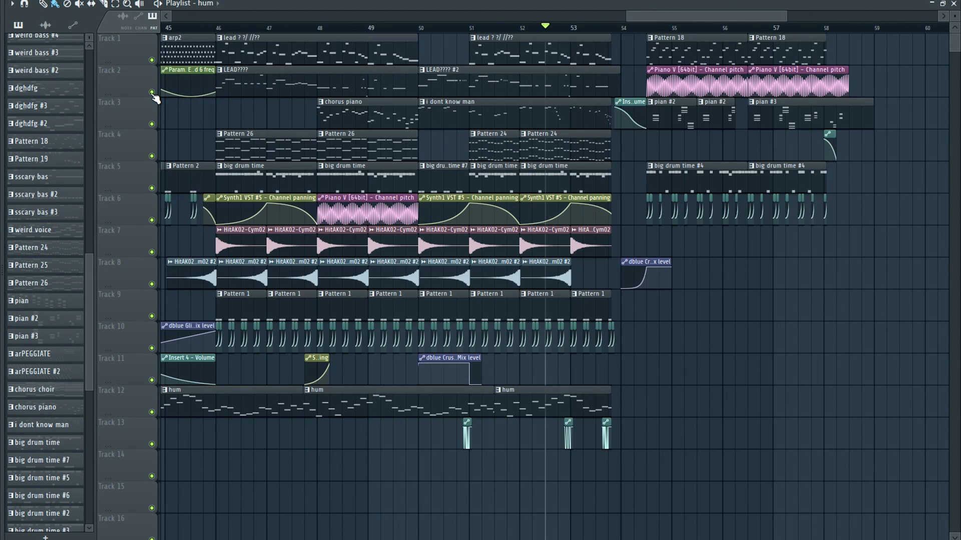
{"action": "key", "text": "space"}
{"action": "key", "text": "space"}
{"action": "scroll", "coordinate": [534, 384], "scroll_direction": "up", "scroll_amount": 2}
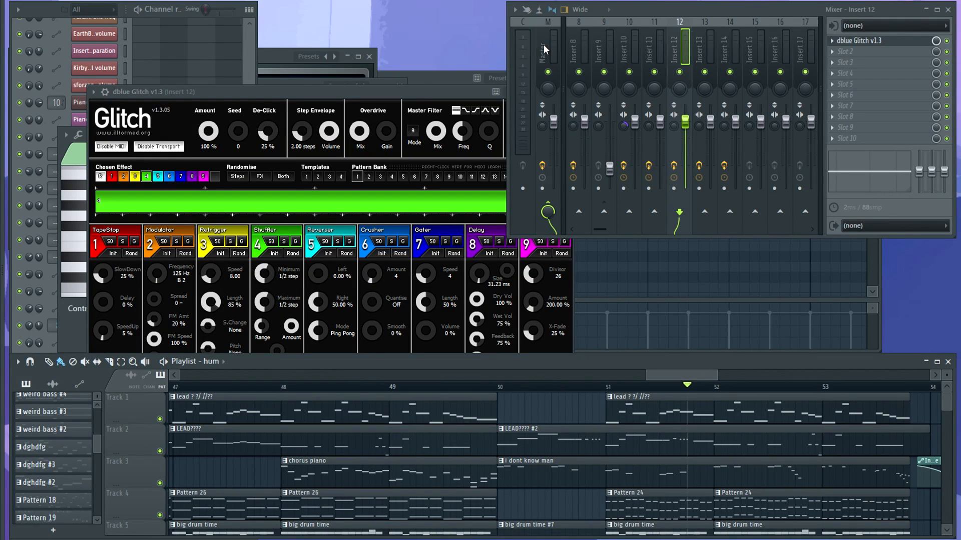
Open Fruity Limiter and dblue Crusher on the Master mixer track and set the playback position to the middle of bar 49
{"action": "left_click", "coordinate": [544, 44]}
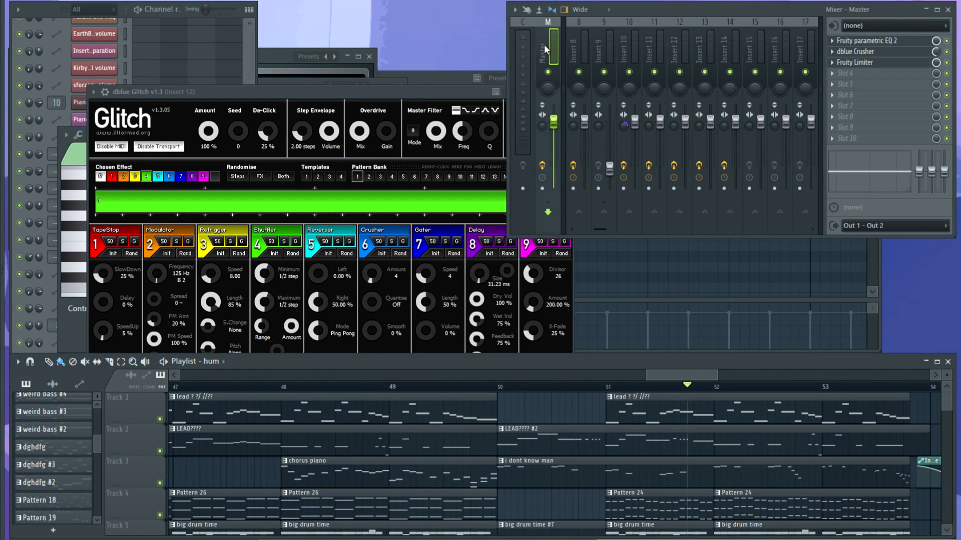
{"action": "left_click", "coordinate": [855, 62]}
{"action": "left_click", "coordinate": [855, 51]}
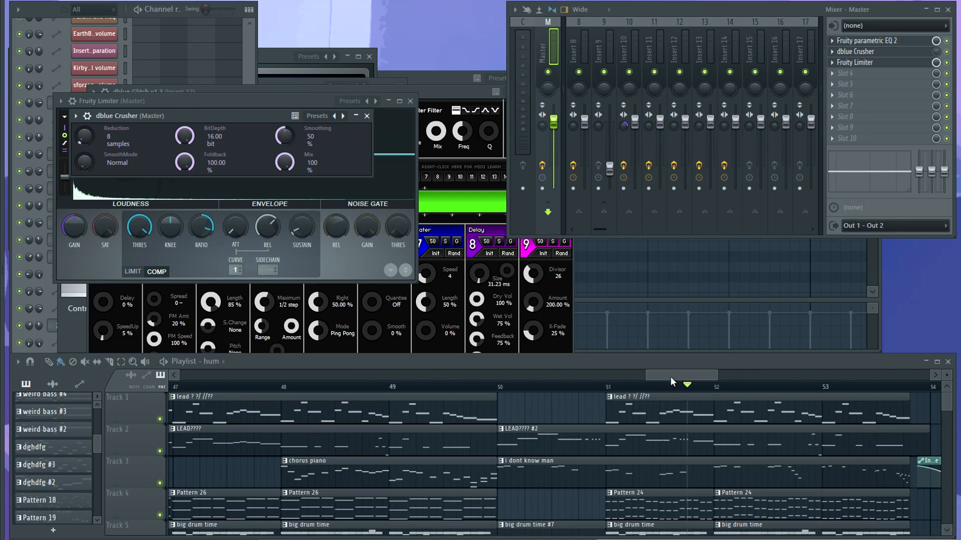
{"action": "left_click", "coordinate": [443, 386]}
{"action": "scroll", "coordinate": [498, 426], "scroll_direction": "down", "scroll_amount": 1}
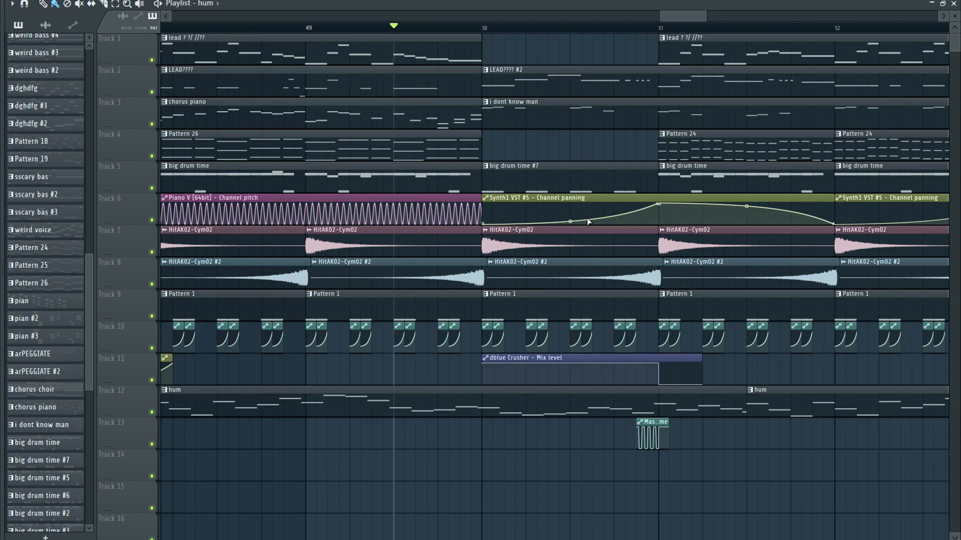
Try replacing the big drum time #7 clip at bar 50 on Track 5 with a big drum time clip
{"action": "scroll", "coordinate": [569, 308], "scroll_direction": "up", "scroll_amount": 2}
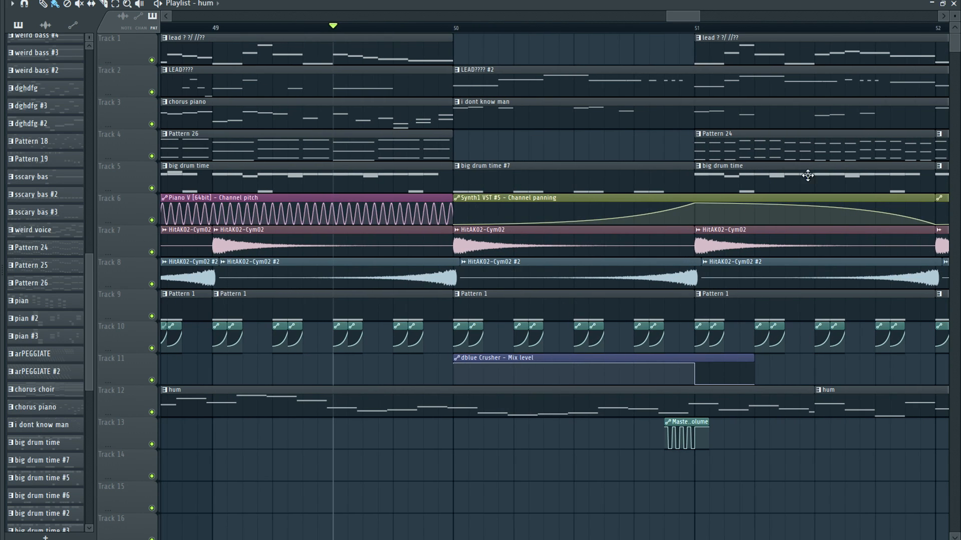
{"action": "right_click", "coordinate": [693, 173]}
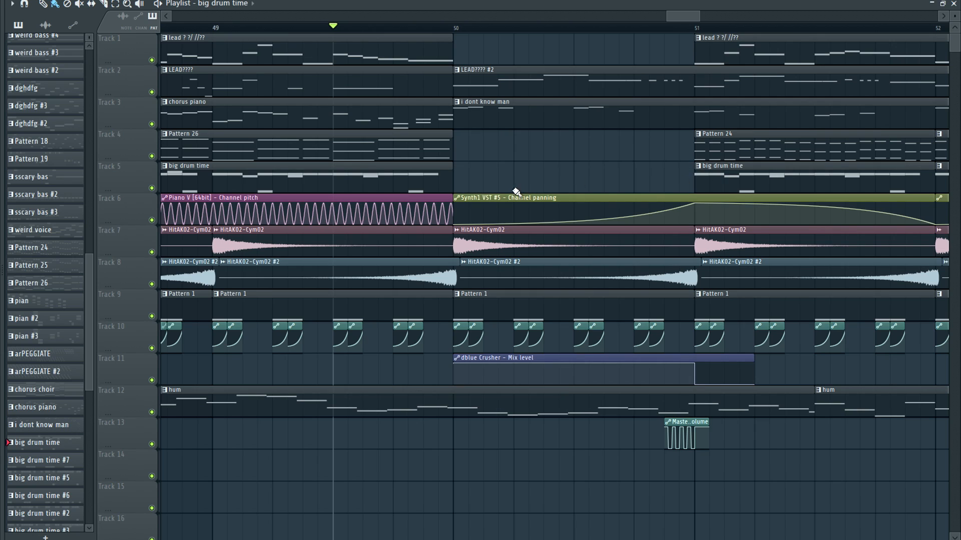
{"action": "left_click", "coordinate": [463, 186]}
{"action": "left_click", "coordinate": [458, 167]}
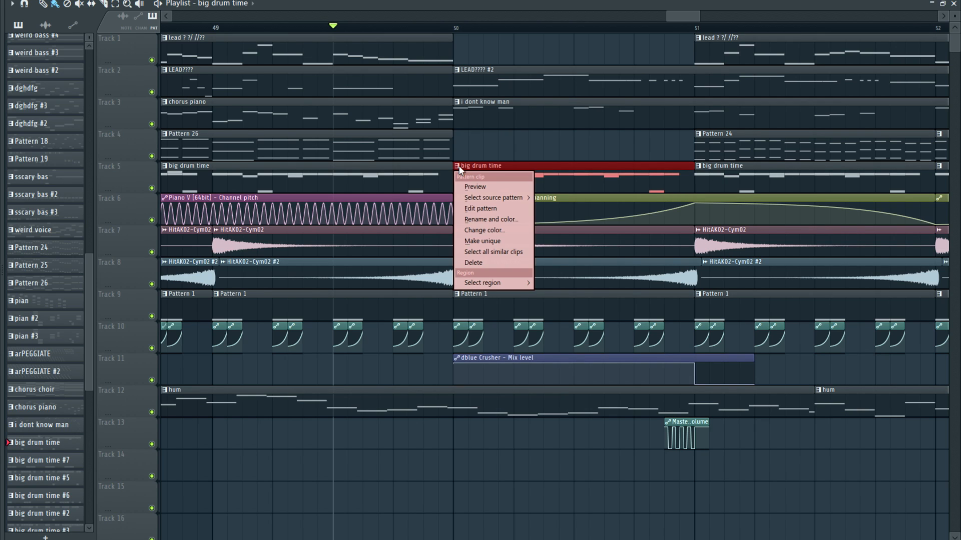
{"action": "left_click", "coordinate": [586, 165]}
{"action": "key", "text": "ctrl+alt+z"}
{"action": "key", "text": "ctrl+alt+z"}
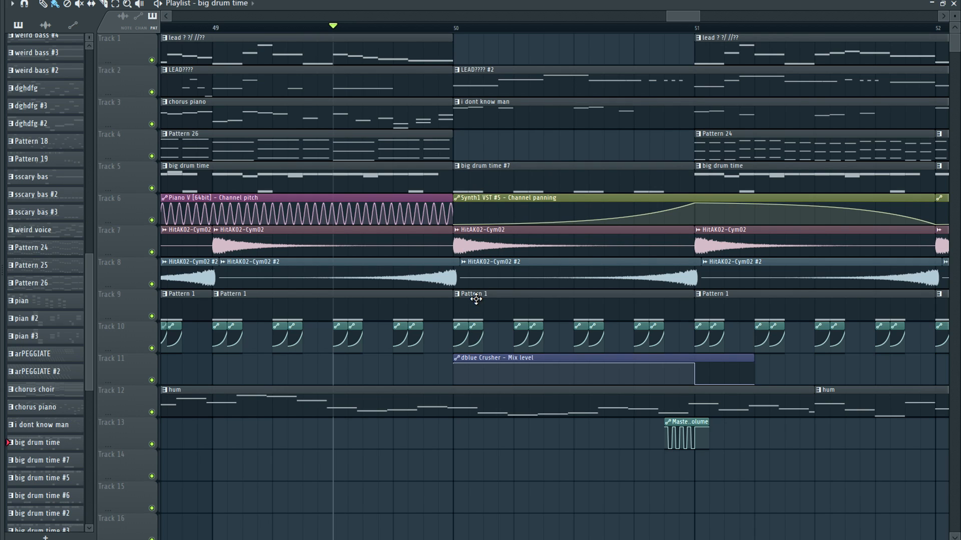
Play from bar 50 to hear the big drum time #7 passage with the dblue Crusher mix level automation
{"action": "left_click", "coordinate": [455, 30]}
{"action": "key", "text": "space"}
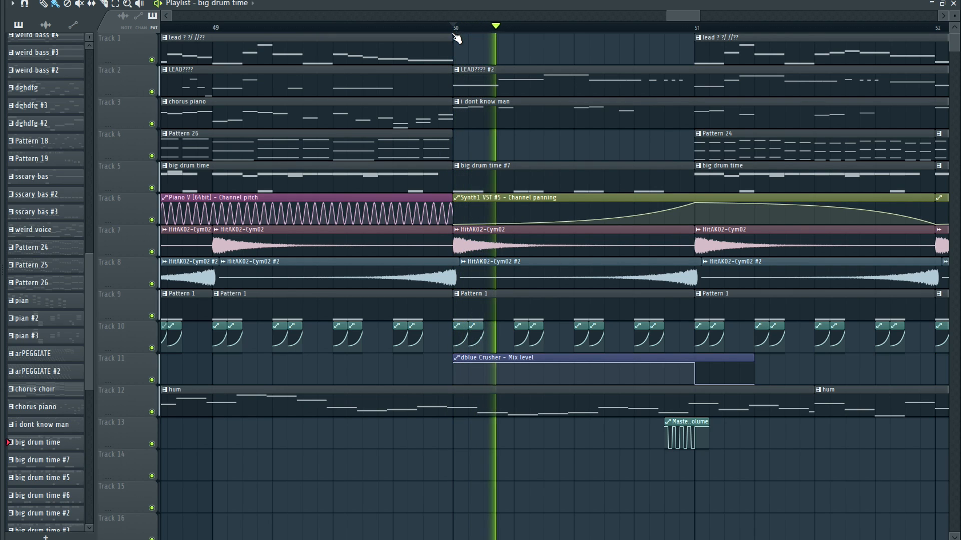
{"action": "key", "text": "space"}
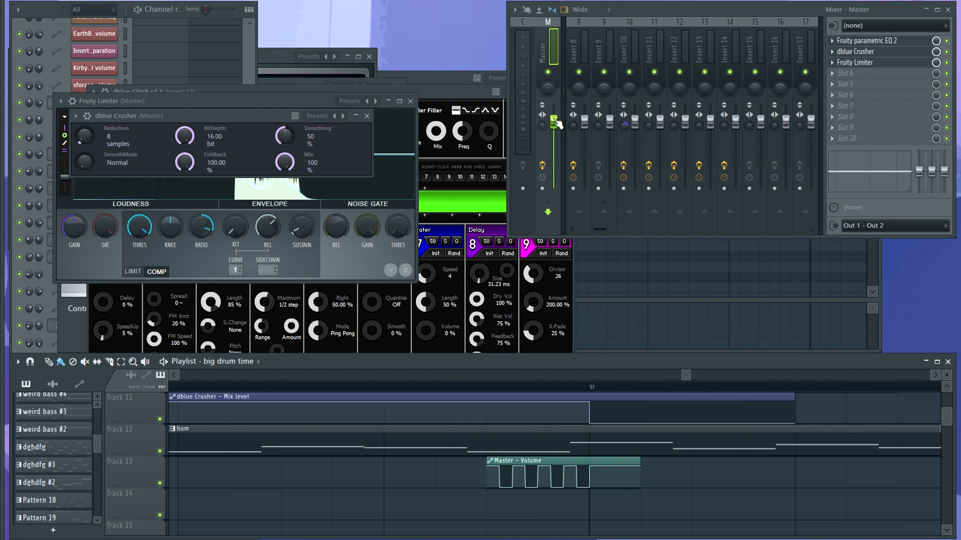
Check the Master volume fader's automation options and the point mode of the Master - Volume clip just before bar 51
{"action": "right_click", "coordinate": [555, 123]}
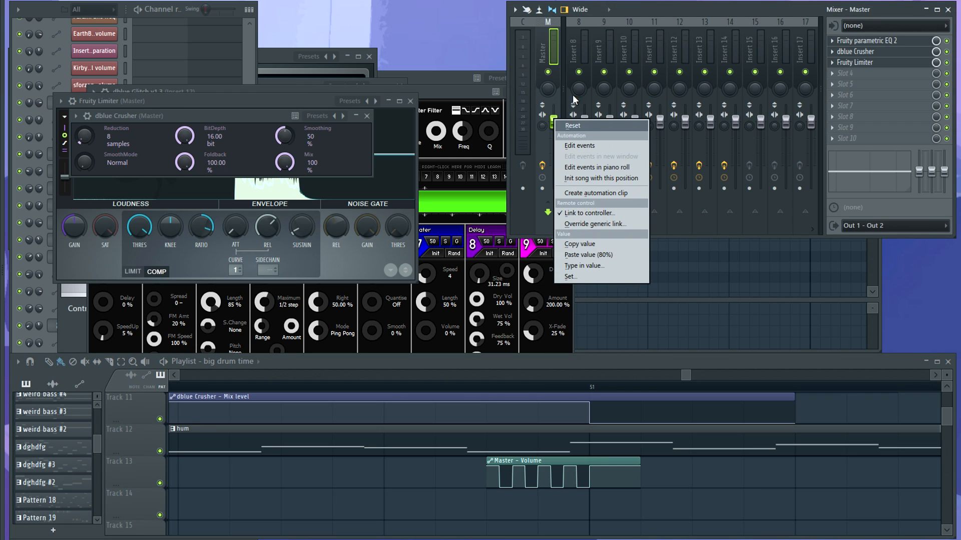
{"action": "left_click", "coordinate": [552, 53]}
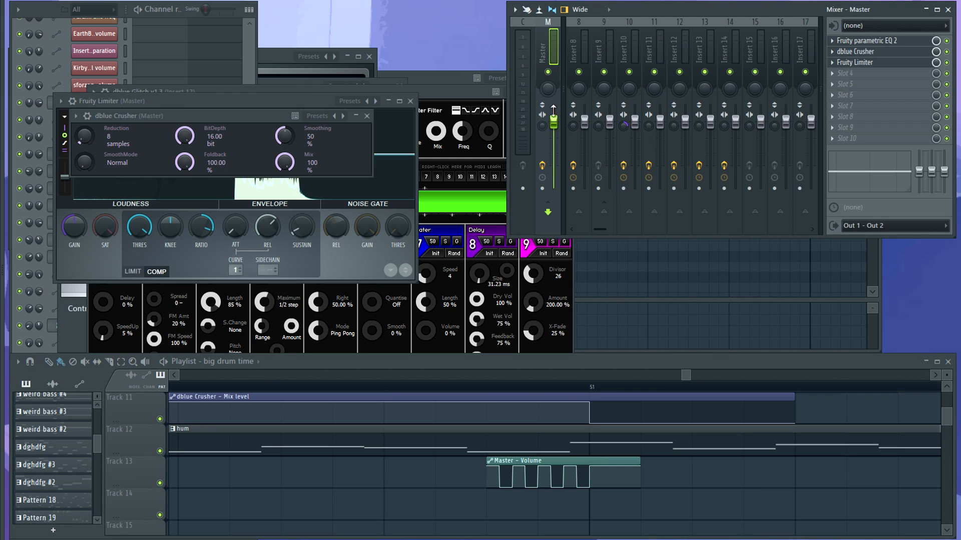
{"action": "left_click", "coordinate": [487, 390]}
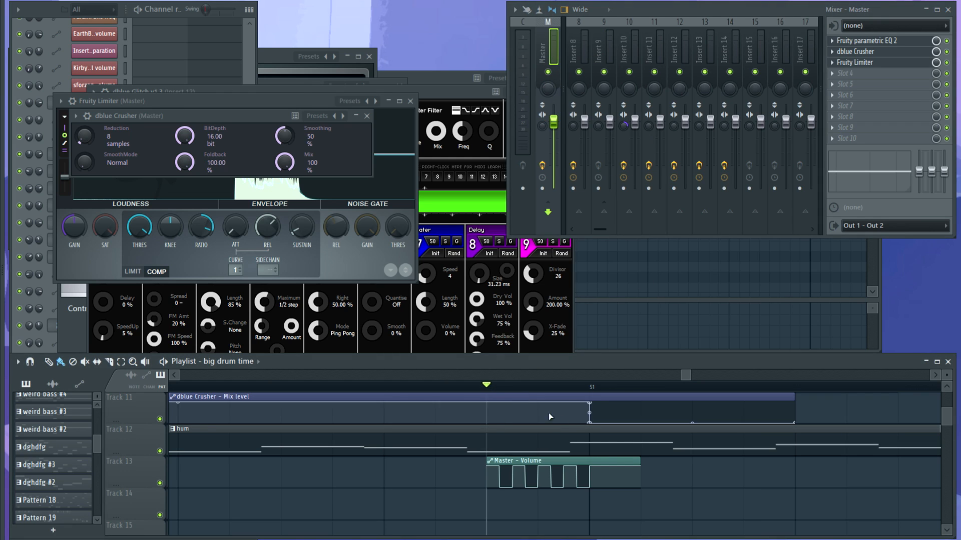
{"action": "scroll", "coordinate": [592, 504], "scroll_direction": "up", "scroll_amount": 2}
{"action": "right_click", "coordinate": [590, 483]}
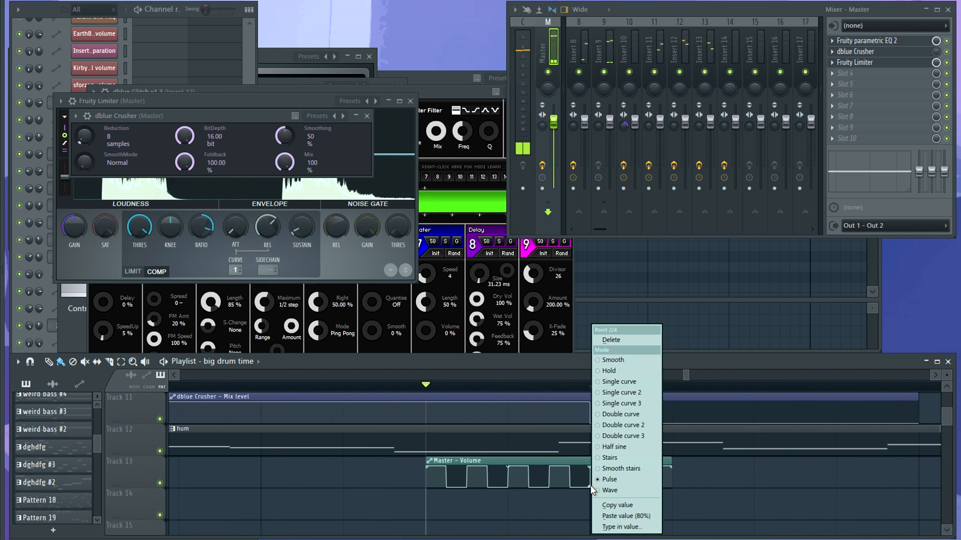
{"action": "left_click", "coordinate": [687, 367]}
Play the passage after bar 54 to hear the dblue Crusher - Mix level automation on Track 8 with the drums
{"action": "scroll", "coordinate": [457, 464], "scroll_direction": "down", "scroll_amount": 2}
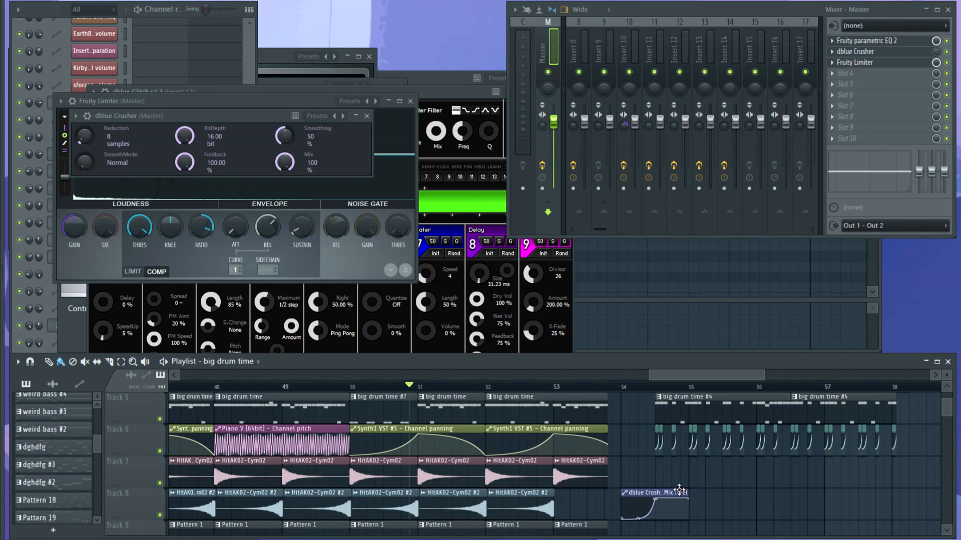
{"action": "scroll", "coordinate": [681, 473], "scroll_direction": "up", "scroll_amount": 2}
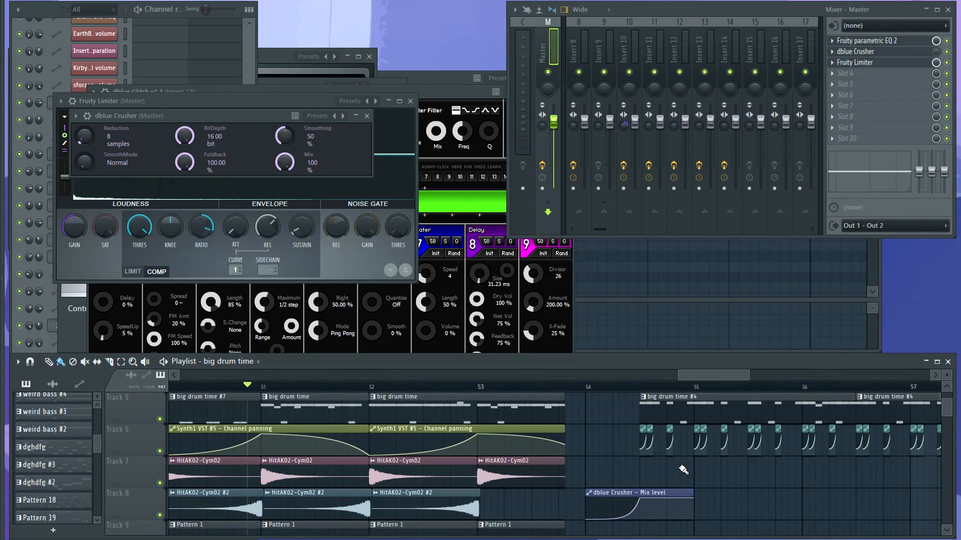
{"action": "scroll", "coordinate": [625, 483], "scroll_direction": "up", "scroll_amount": 2}
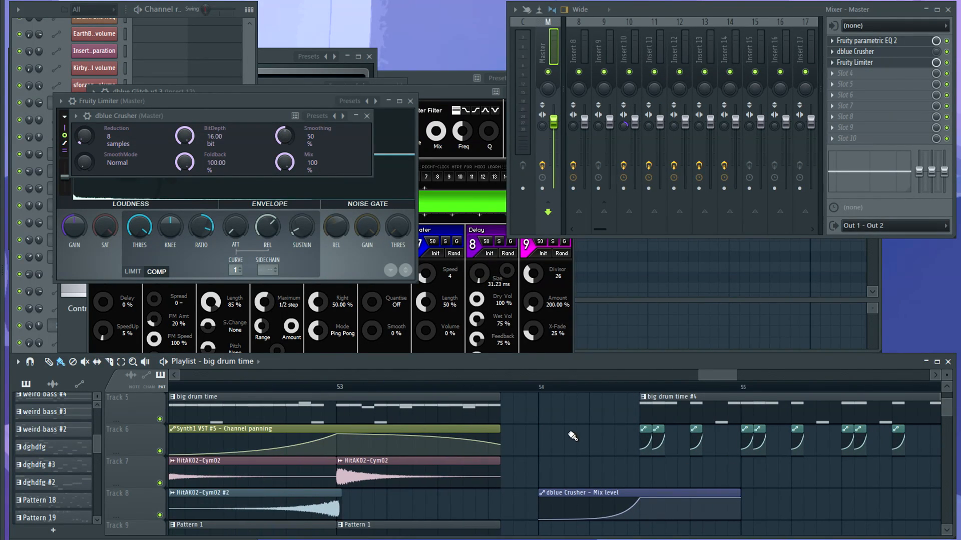
{"action": "key", "text": "space"}
{"action": "scroll", "coordinate": [583, 450], "scroll_direction": "down", "scroll_amount": 3}
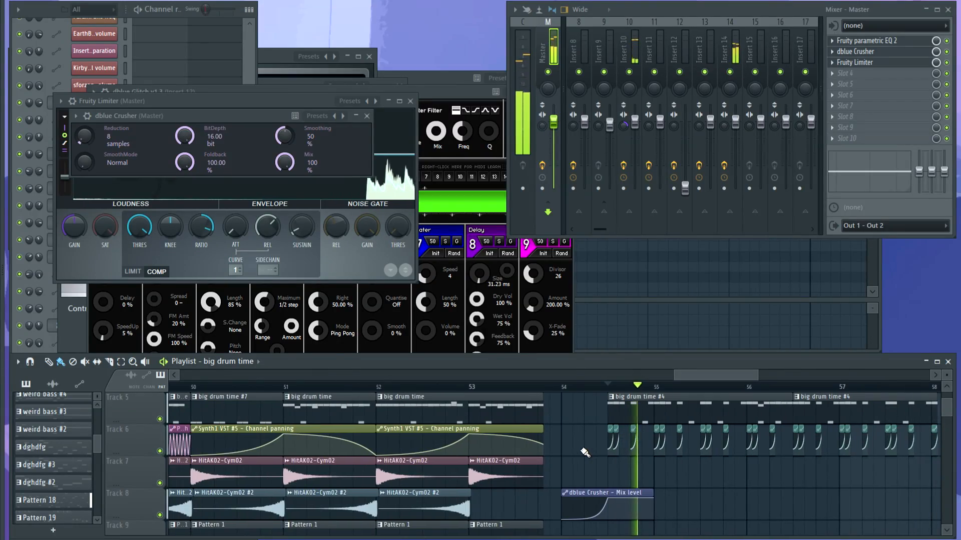
{"action": "scroll", "coordinate": [585, 453], "scroll_direction": "up", "scroll_amount": 2}
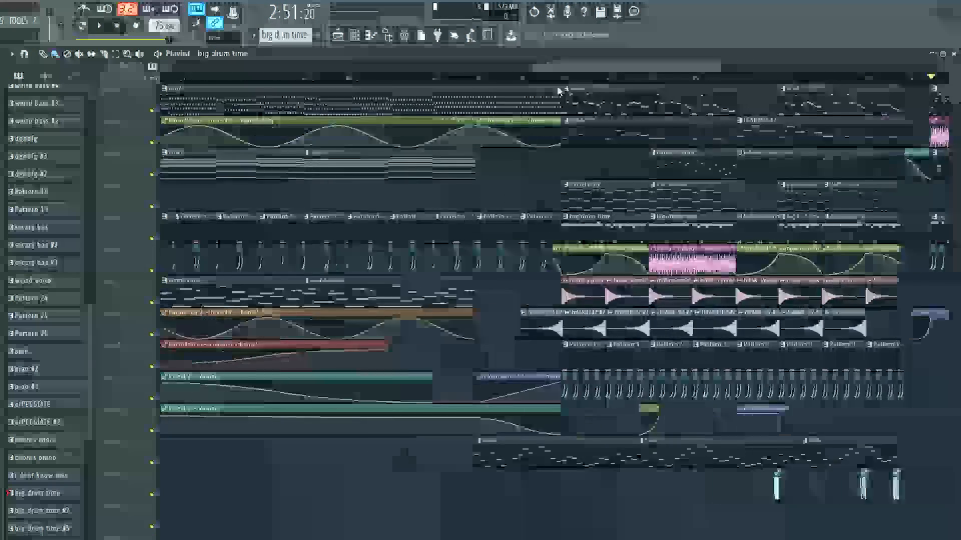
Set the playback position to bar 40 in the maximized playlist, play briefly, and look over the surrounding section
{"action": "left_click_drag", "start_coordinate": [557, 88], "coordinate": [505, 79]}
{"action": "mouse_move", "coordinate": [416, 384]}
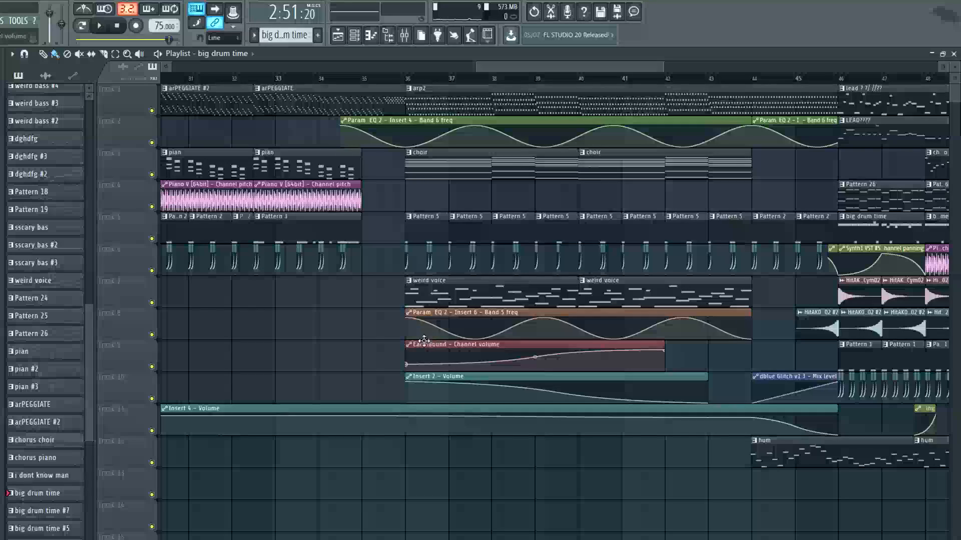
{"action": "scroll", "coordinate": [540, 362], "scroll_direction": "up", "scroll_amount": 2}
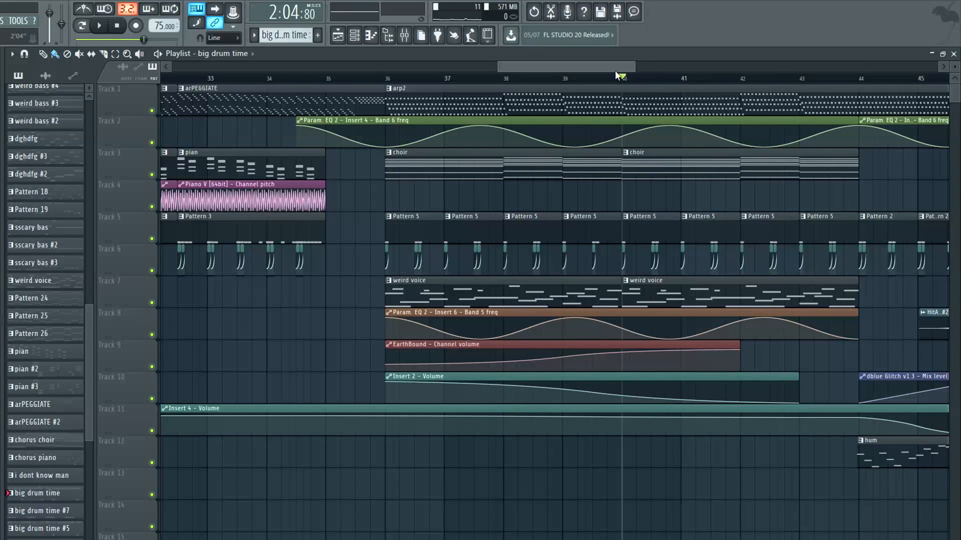
{"action": "key", "text": "space"}
{"action": "key", "text": "space"}
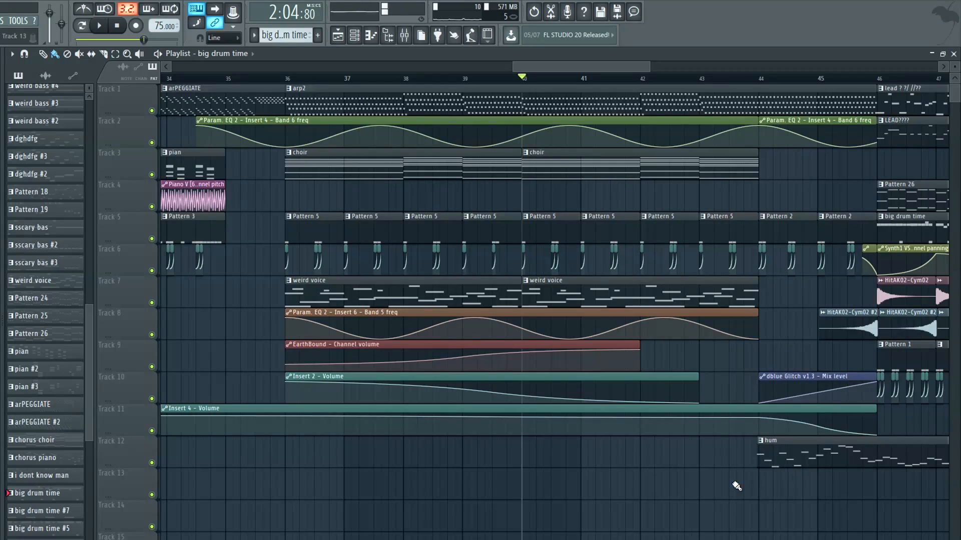
{"action": "scroll", "coordinate": [710, 446], "scroll_direction": "up", "scroll_amount": 4}
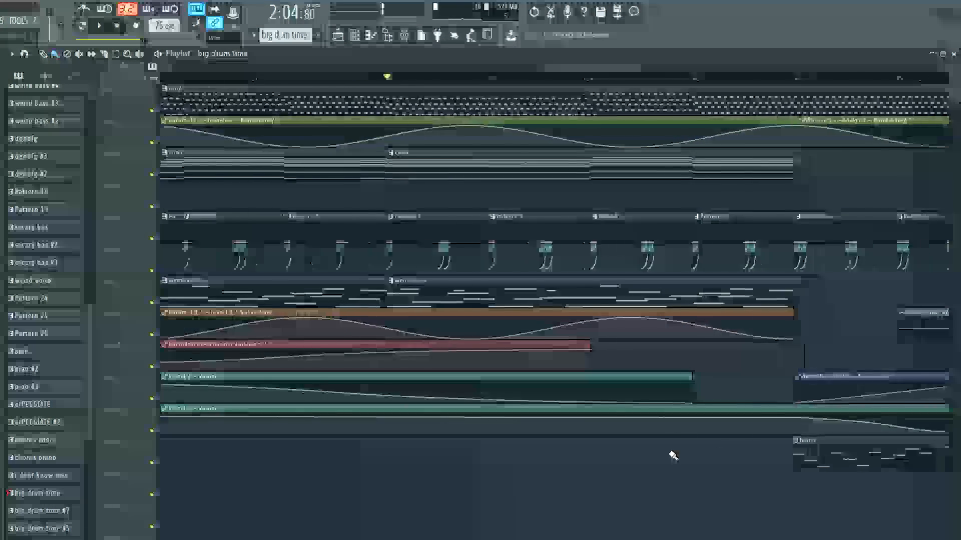
{"action": "scroll", "coordinate": [673, 455], "scroll_direction": "down", "scroll_amount": 3}
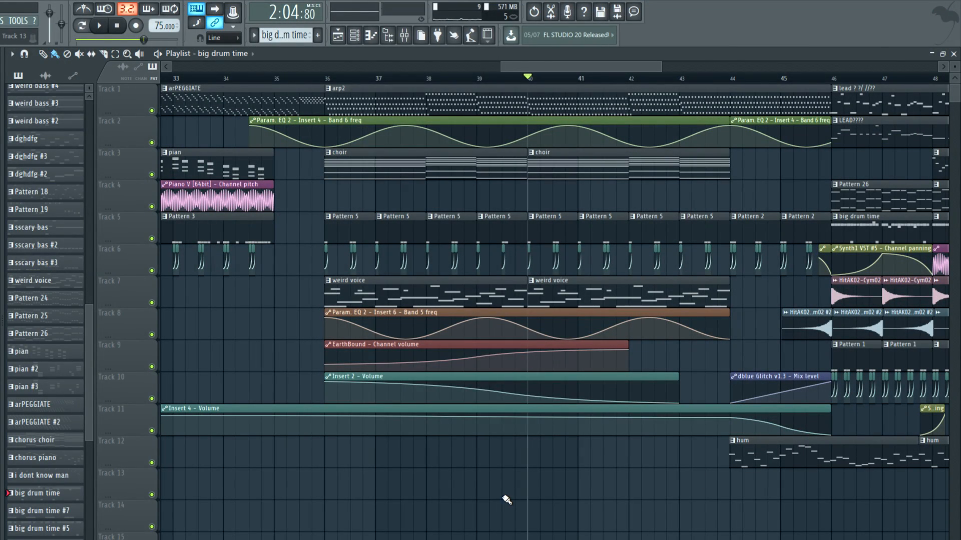
{"action": "scroll", "coordinate": [506, 499], "scroll_direction": "down", "scroll_amount": 4}
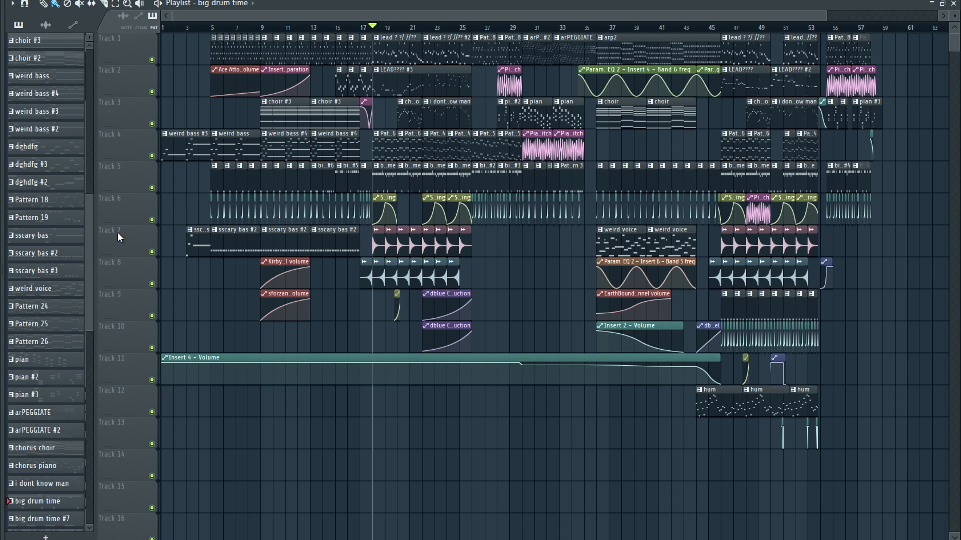
Look through the instrument and automation channels and select Insert 14 in the mixer to view its effects
{"action": "left_click_drag", "start_coordinate": [88, 251], "coordinate": [120, 45]}
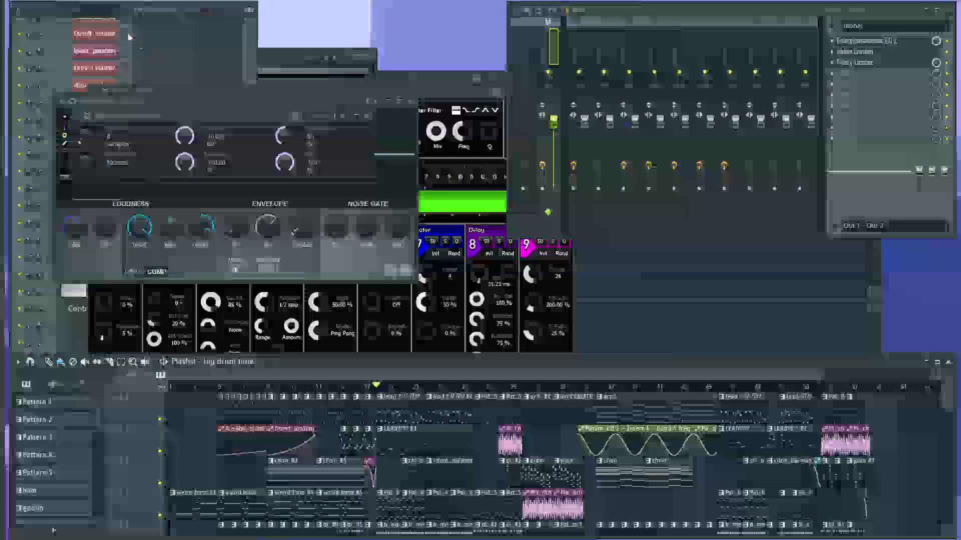
{"action": "left_click", "coordinate": [129, 37]}
{"action": "scroll", "coordinate": [180, 180], "scroll_direction": "down", "scroll_amount": 5}
{"action": "scroll", "coordinate": [181, 181], "scroll_direction": "down", "scroll_amount": 3}
{"action": "scroll", "coordinate": [181, 181], "scroll_direction": "up", "scroll_amount": 3}
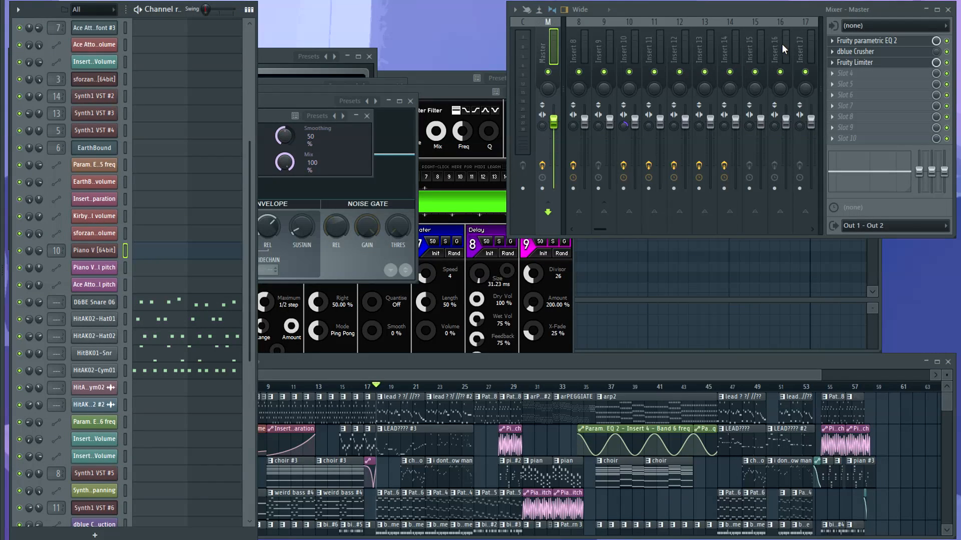
{"action": "left_click", "coordinate": [756, 44]}
{"action": "left_click", "coordinate": [729, 40]}
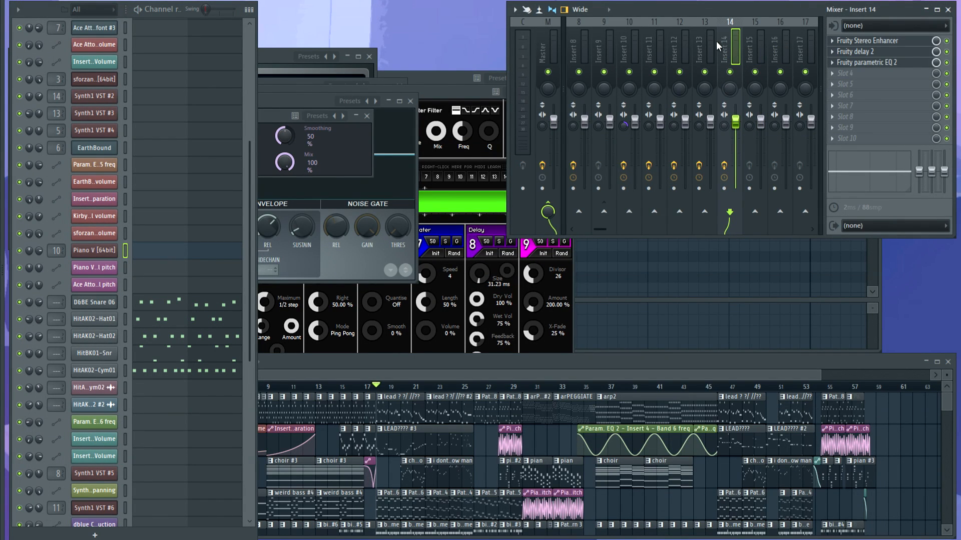
Review the playlist tracks down to the hum clips on Track 12
{"action": "left_click", "coordinate": [574, 375]}
{"action": "scroll", "coordinate": [477, 501], "scroll_direction": "down", "scroll_amount": 5}
{"action": "scroll", "coordinate": [477, 521], "scroll_direction": "up", "scroll_amount": 3}
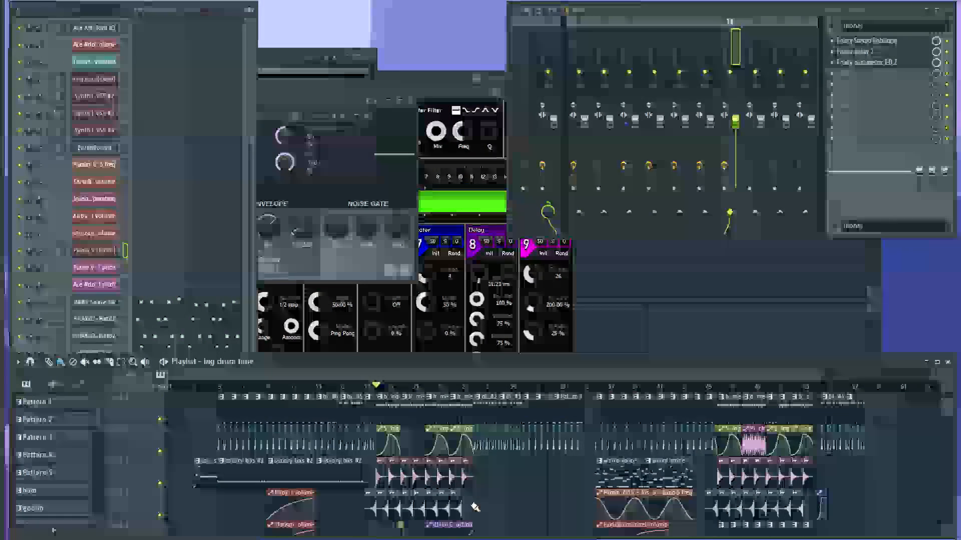
{"action": "scroll", "coordinate": [530, 489], "scroll_direction": "down", "scroll_amount": 1}
{"action": "scroll", "coordinate": [529, 489], "scroll_direction": "up", "scroll_amount": 4}
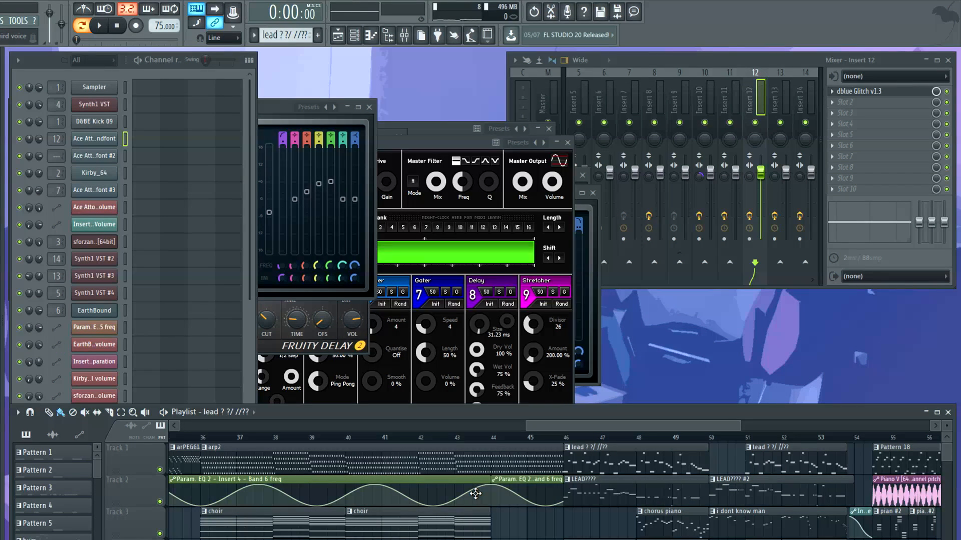
{"action": "scroll", "coordinate": [475, 494], "scroll_direction": "down", "scroll_amount": 9}
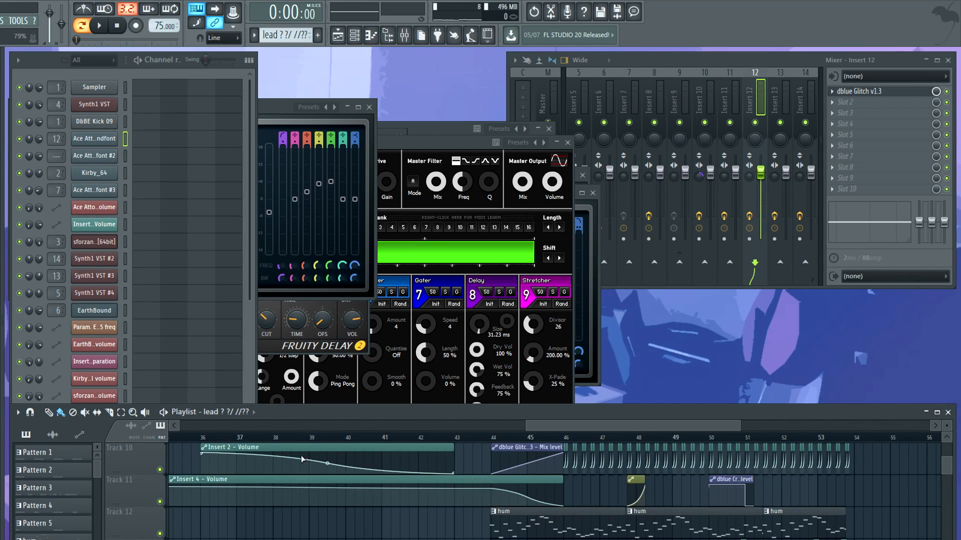
Open the Ace Attorney Soundfont channel's settings and its piano roll for the hum pattern
{"action": "left_click", "coordinate": [92, 142]}
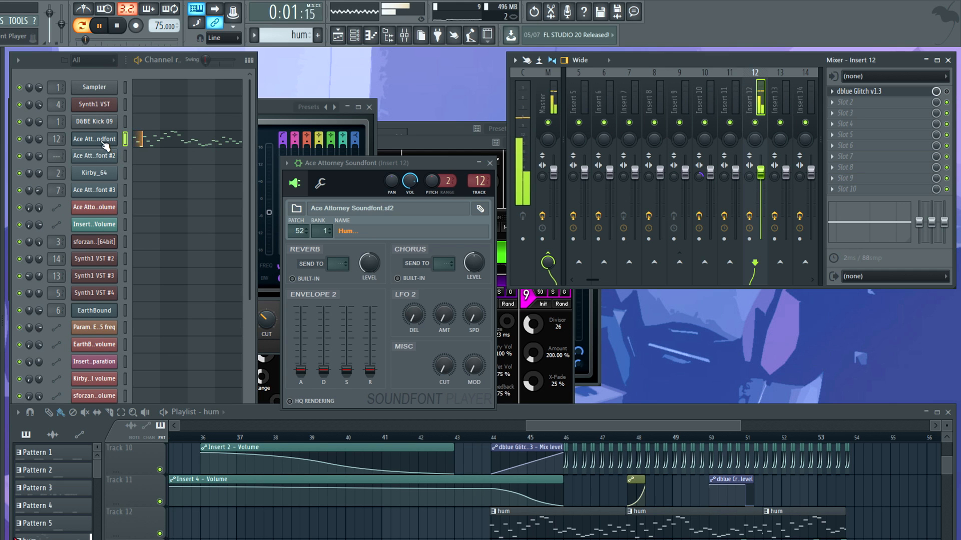
{"action": "right_click", "coordinate": [106, 145]}
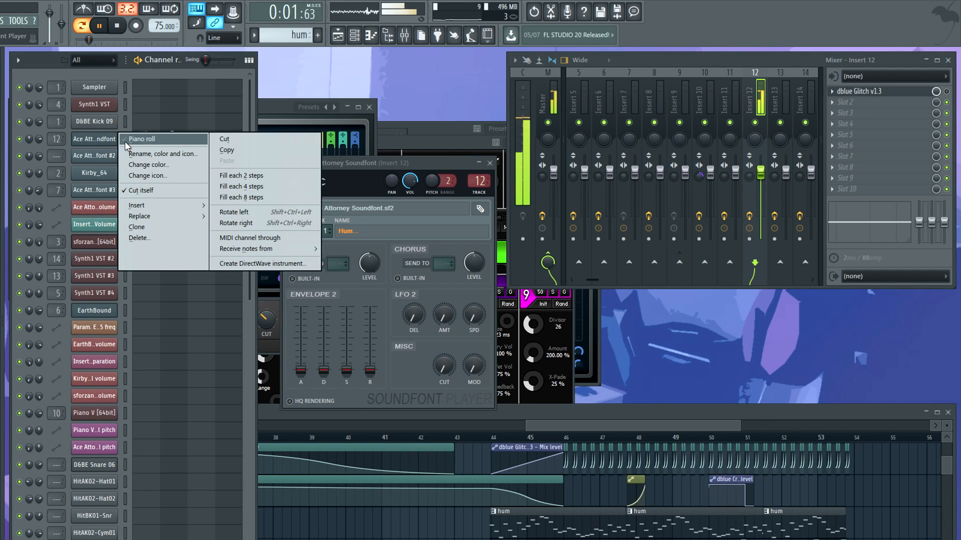
{"action": "left_click", "coordinate": [132, 139]}
{"action": "key", "text": "space"}
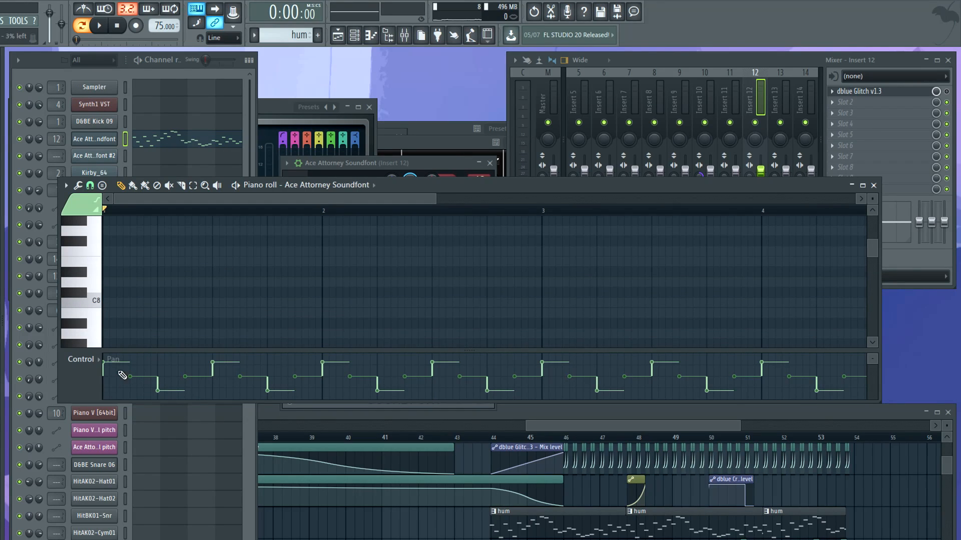
Play the hum pattern while viewing its note panning in the piano roll, and stop playback
{"action": "scroll", "coordinate": [334, 383], "scroll_direction": "down", "scroll_amount": 3}
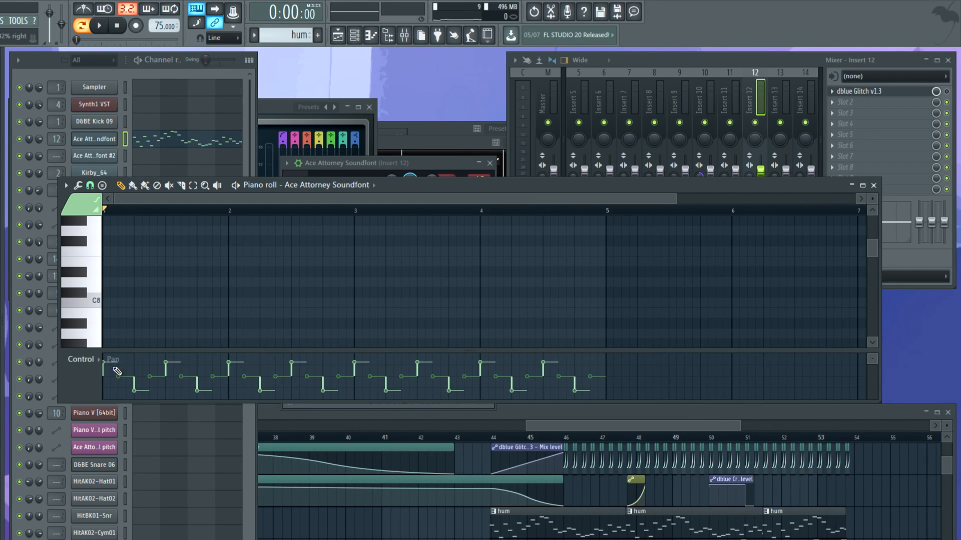
{"action": "key", "text": "space"}
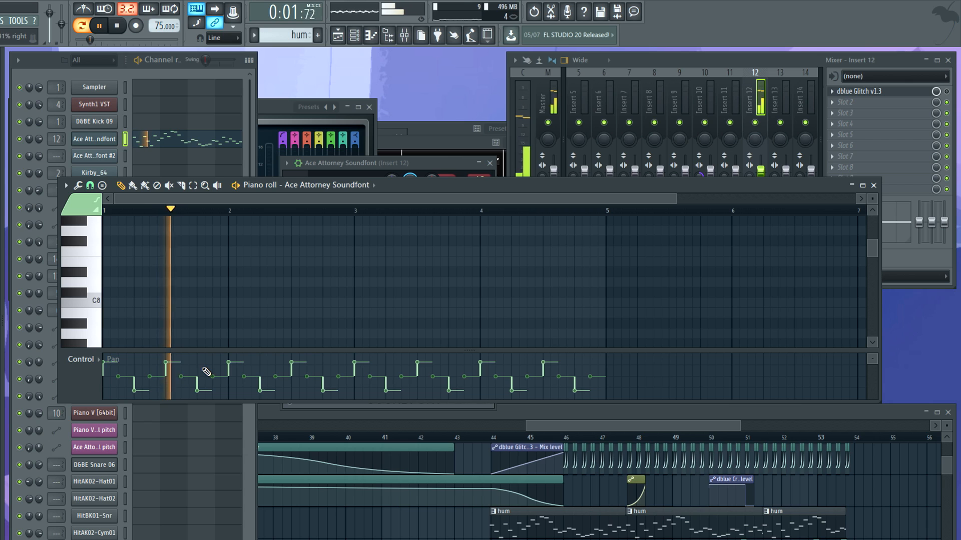
{"action": "left_click", "coordinate": [774, 535]}
{"action": "key", "text": "space"}
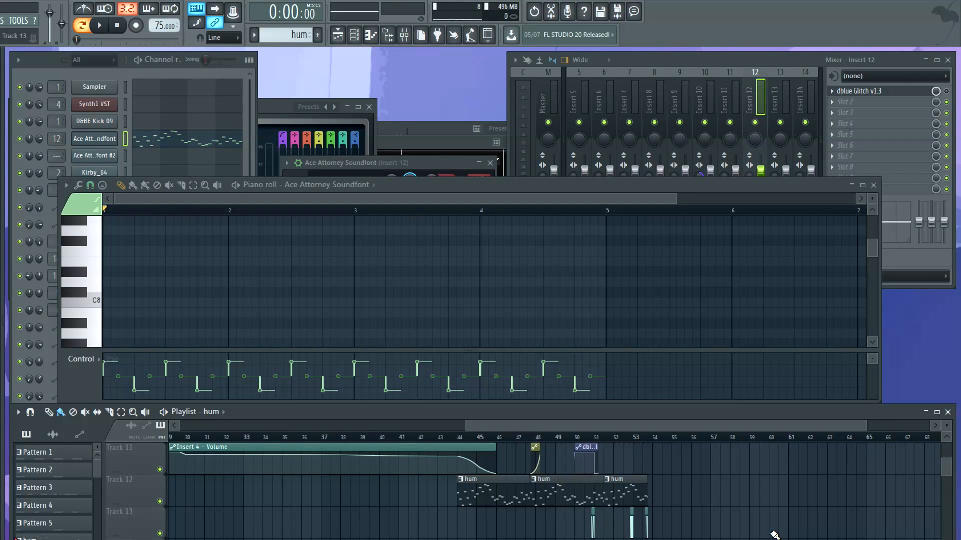
Play the whole arrangement from bar 1 through the last clips in the maximized playlist, and stop playback
{"action": "scroll", "coordinate": [700, 517], "scroll_direction": "up", "scroll_amount": 8}
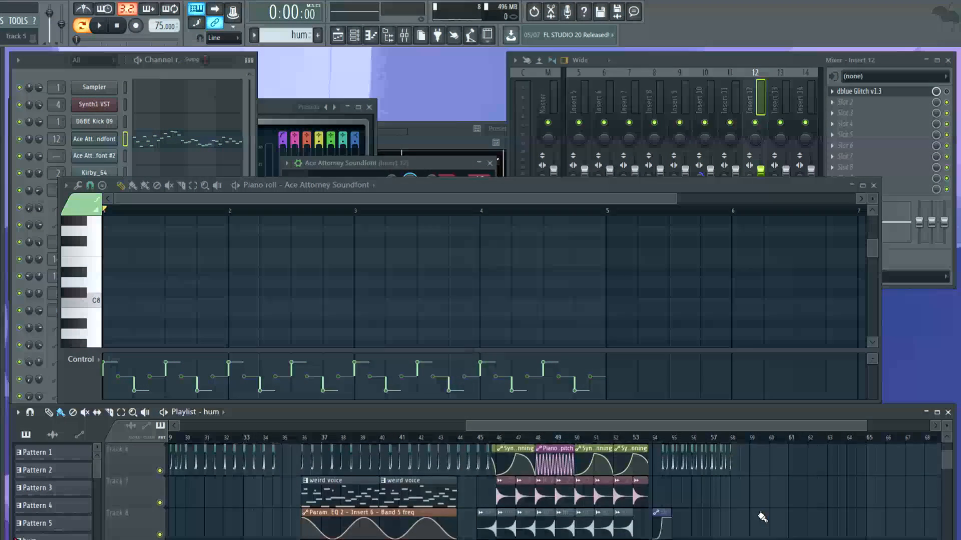
{"action": "scroll", "coordinate": [758, 521], "scroll_direction": "up", "scroll_amount": 2}
{"action": "left_click", "coordinate": [387, 200]}
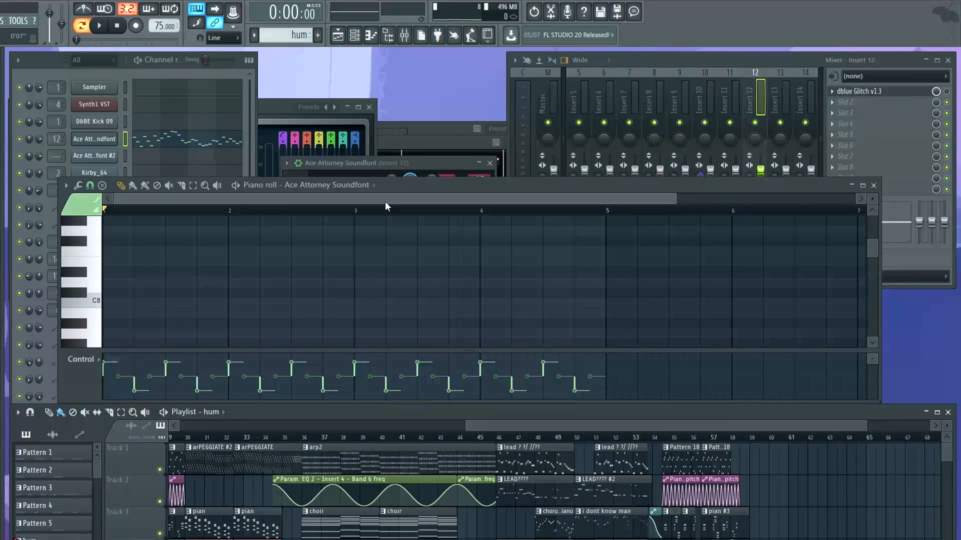
{"action": "left_click_drag", "start_coordinate": [595, 426], "coordinate": [519, 426]}
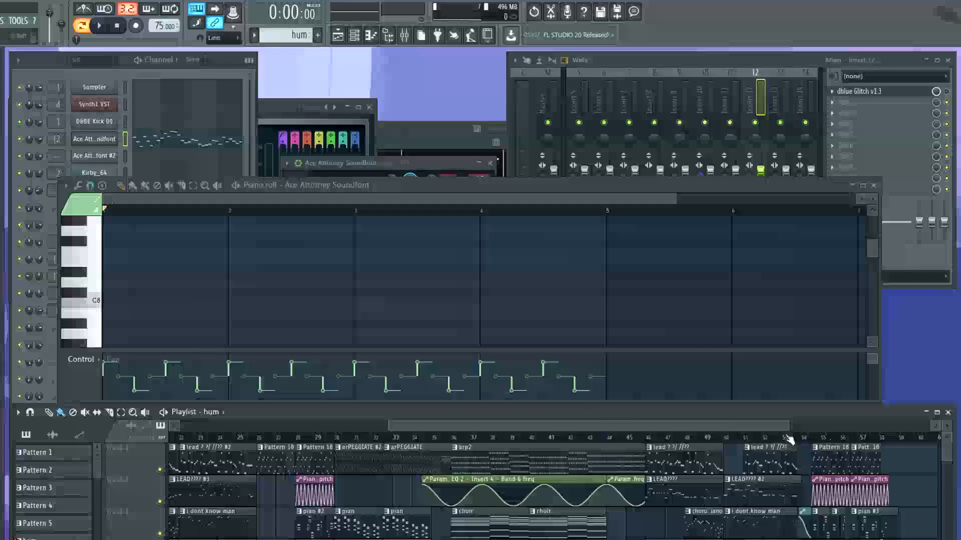
{"action": "left_click_drag", "start_coordinate": [680, 424], "coordinate": [296, 425]}
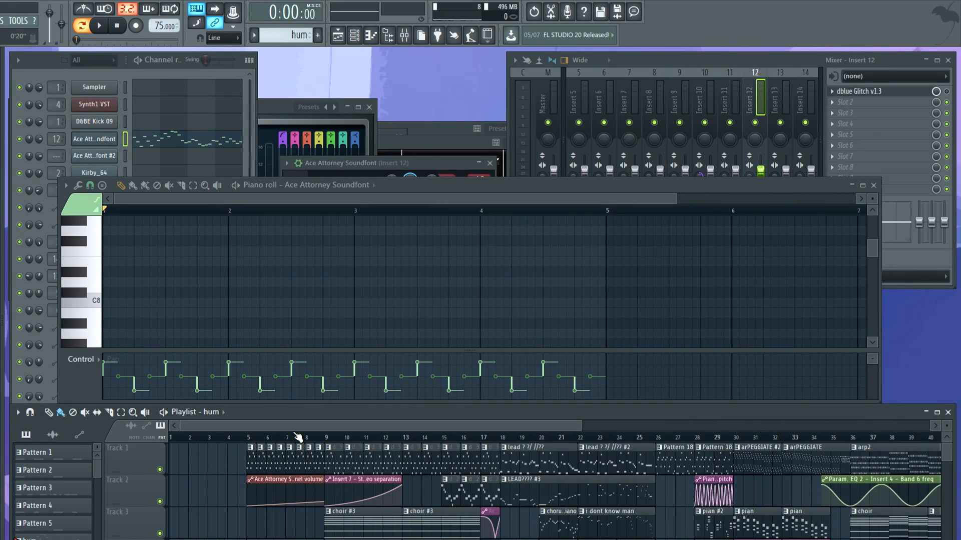
{"action": "key", "text": "Return"}
{"action": "key", "text": "space"}
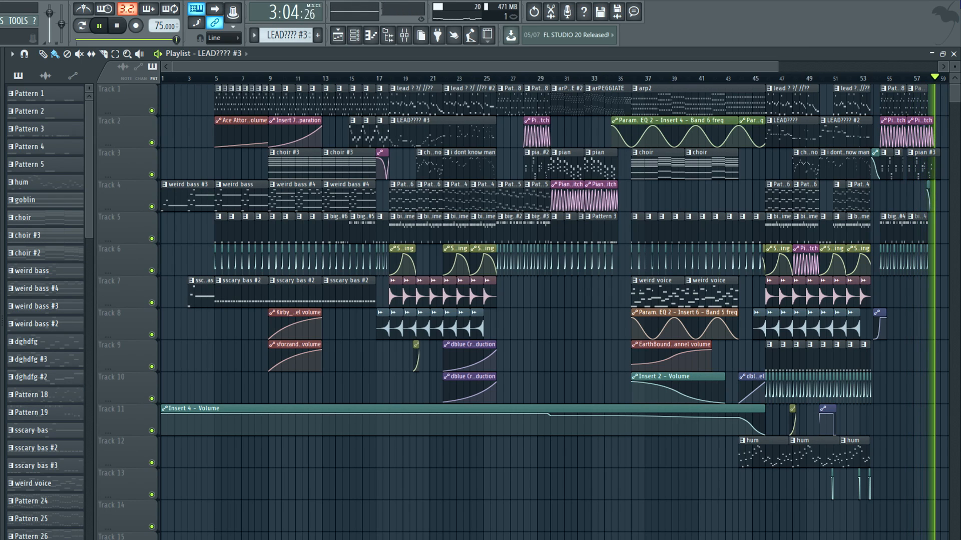
{"action": "key", "text": "space"}
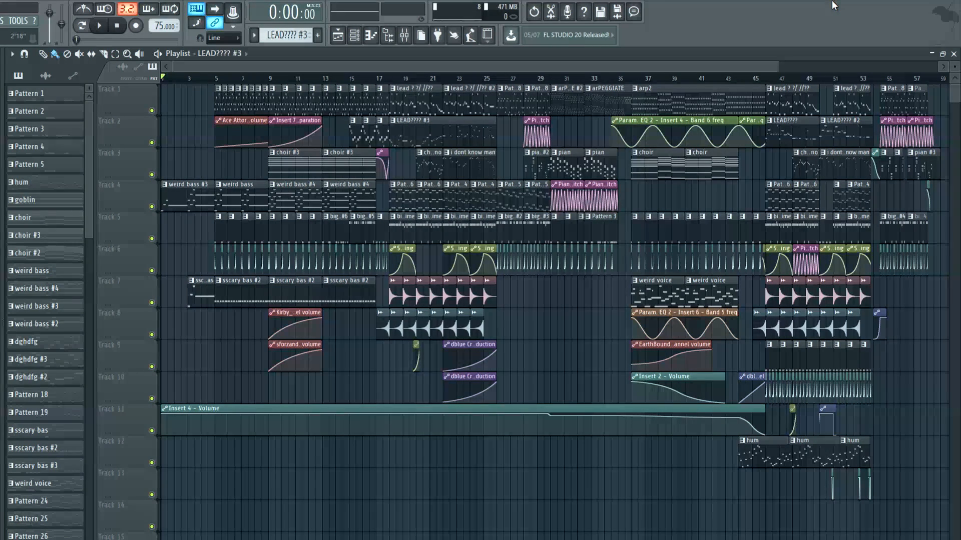
Examine the finished arrangement across its full length, comparing the early section from bar 5 with the later section from bar 46
{"action": "scroll", "coordinate": [265, 121], "scroll_direction": "up", "scroll_amount": 2}
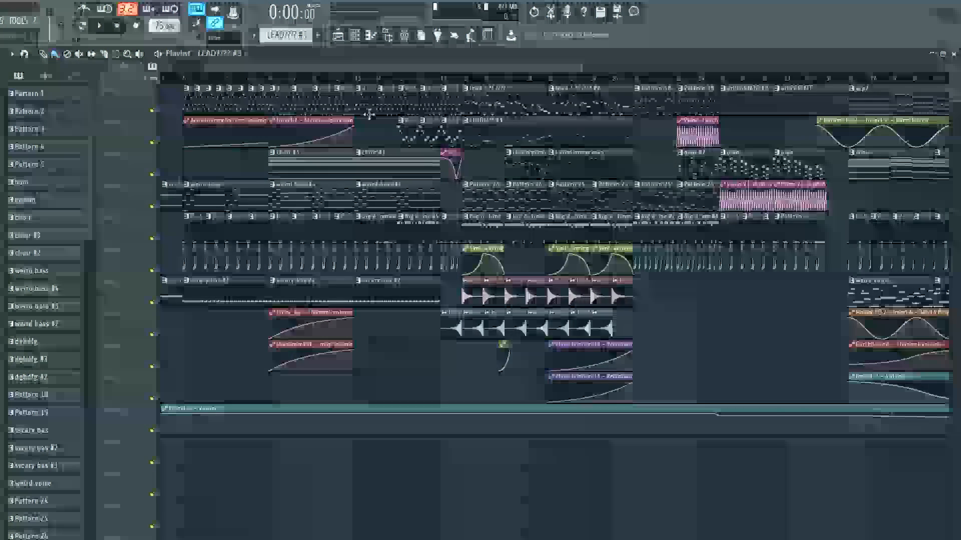
{"action": "scroll", "coordinate": [252, 68], "scroll_direction": "up", "scroll_amount": 3}
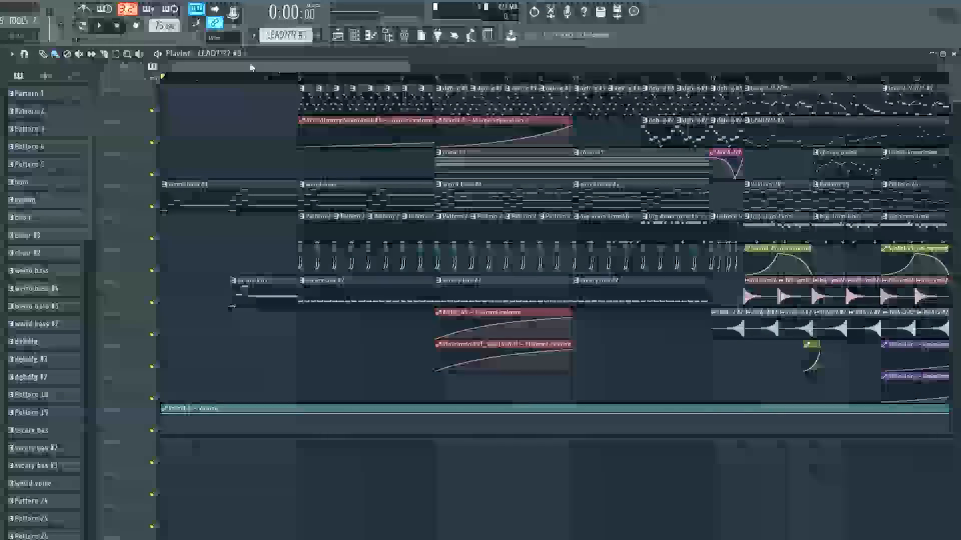
{"action": "left_click_drag", "start_coordinate": [238, 65], "coordinate": [644, 70]}
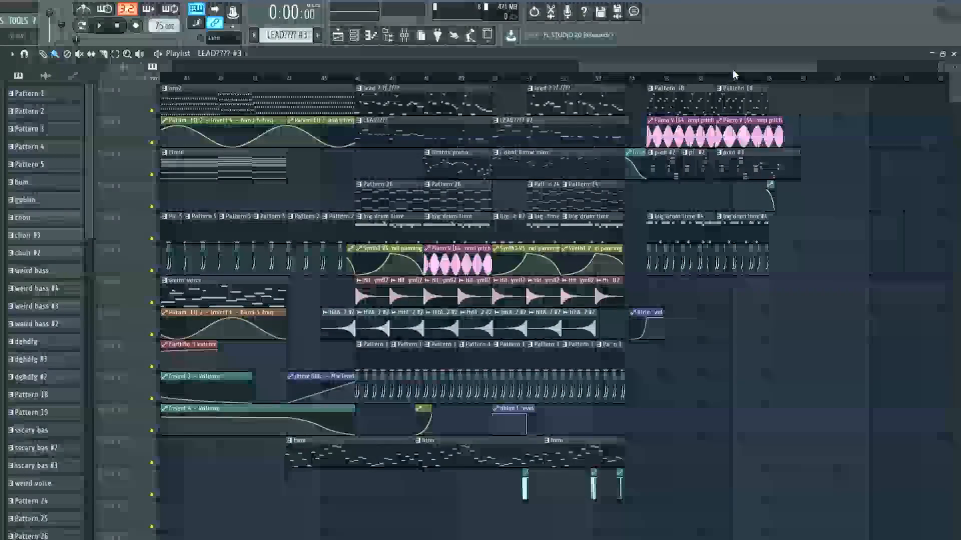
{"action": "scroll", "coordinate": [732, 69], "scroll_direction": "up", "scroll_amount": 3}
{"action": "left_click_drag", "start_coordinate": [607, 89], "coordinate": [402, 512]}
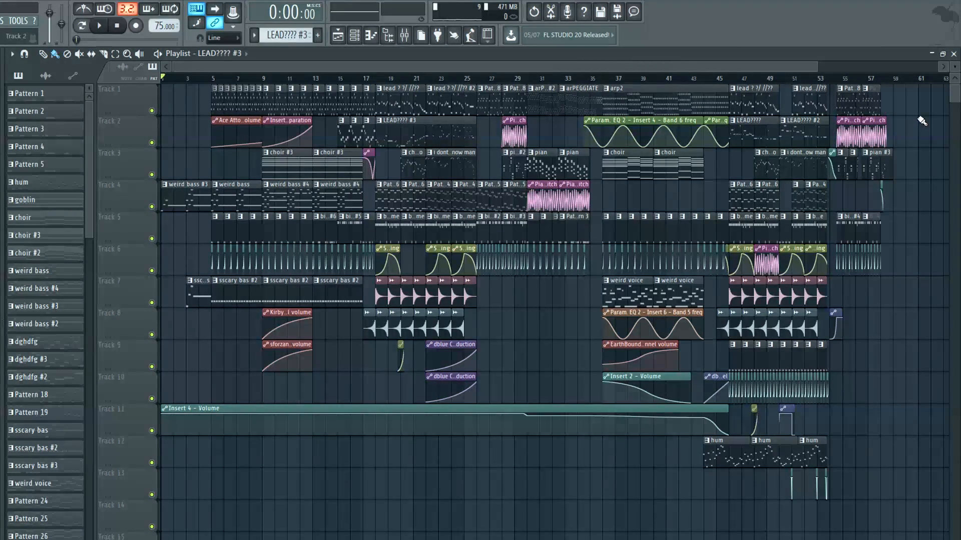
{"action": "scroll", "coordinate": [860, 100], "scroll_direction": "up", "scroll_amount": 5}
{"action": "left_click_drag", "start_coordinate": [680, 67], "coordinate": [348, 58]}
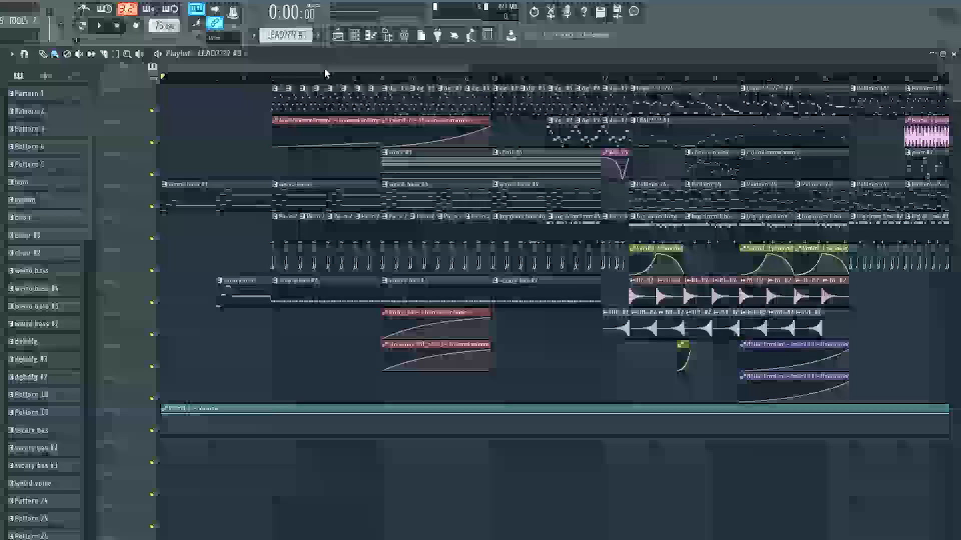
{"action": "left_click_drag", "start_coordinate": [325, 68], "coordinate": [710, 73]}
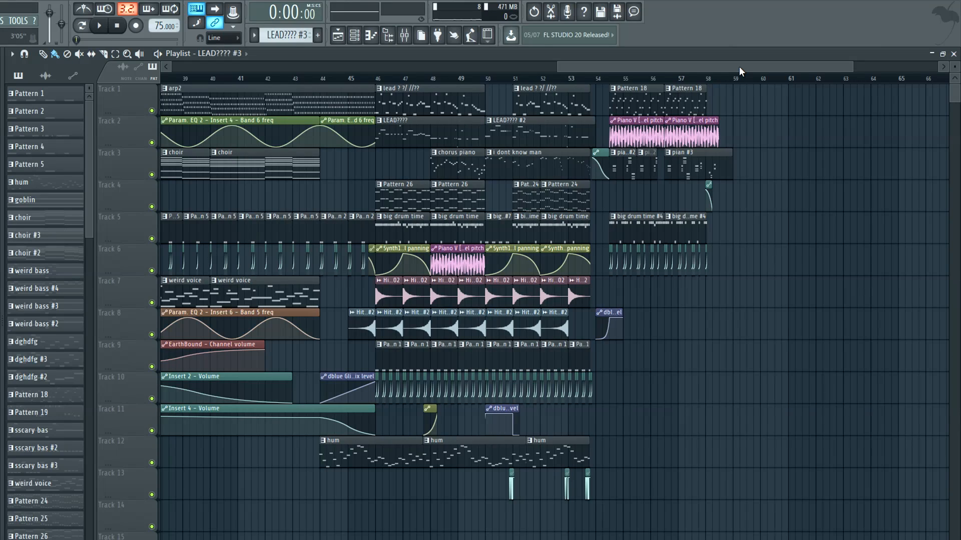
{"action": "left_click_drag", "start_coordinate": [739, 67], "coordinate": [387, 64]}
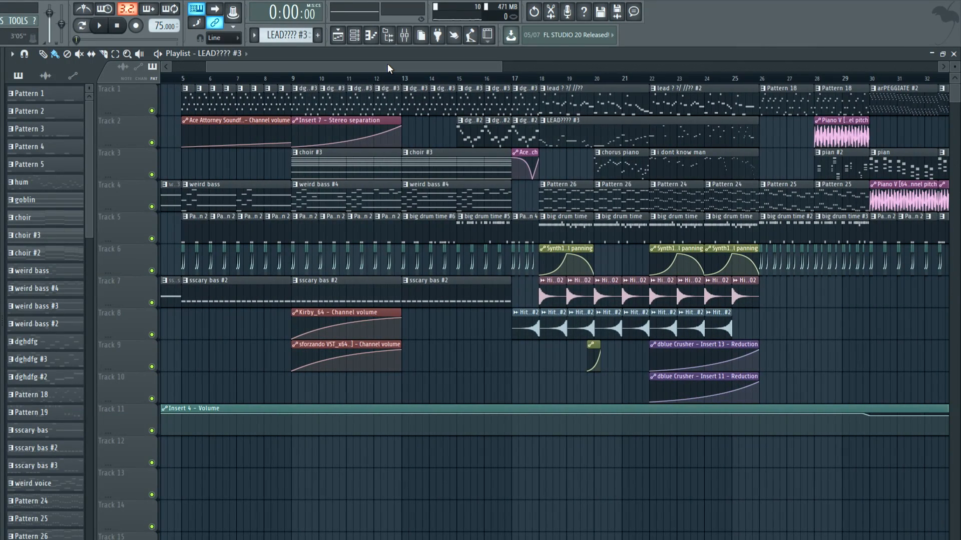